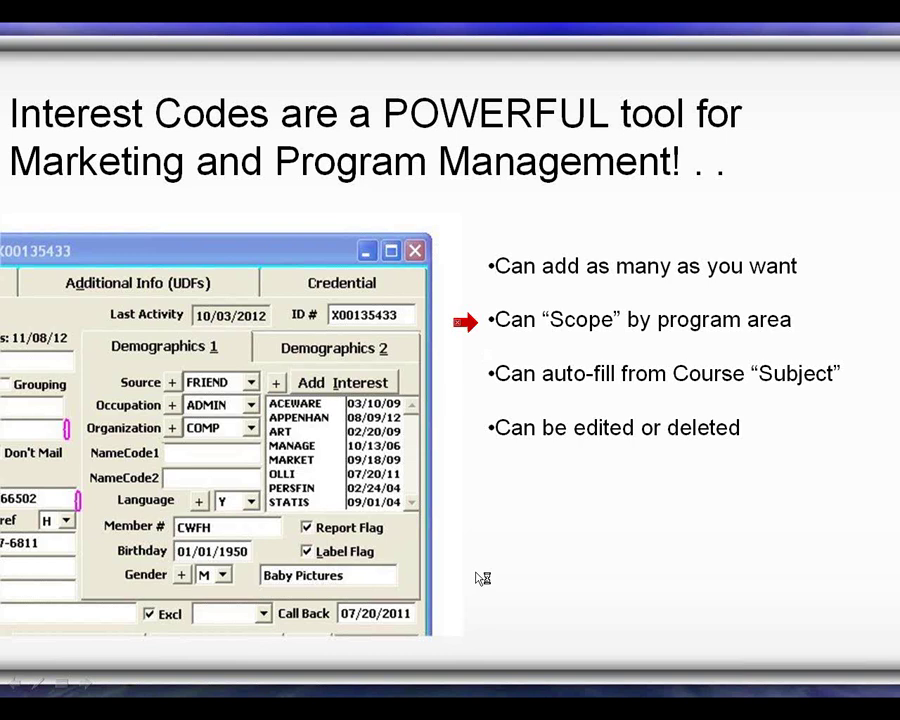
# - Switch from the PowerPoint Interest Codes slide to Student Manager
pyautogui.hotkey('alt', 'Tab')
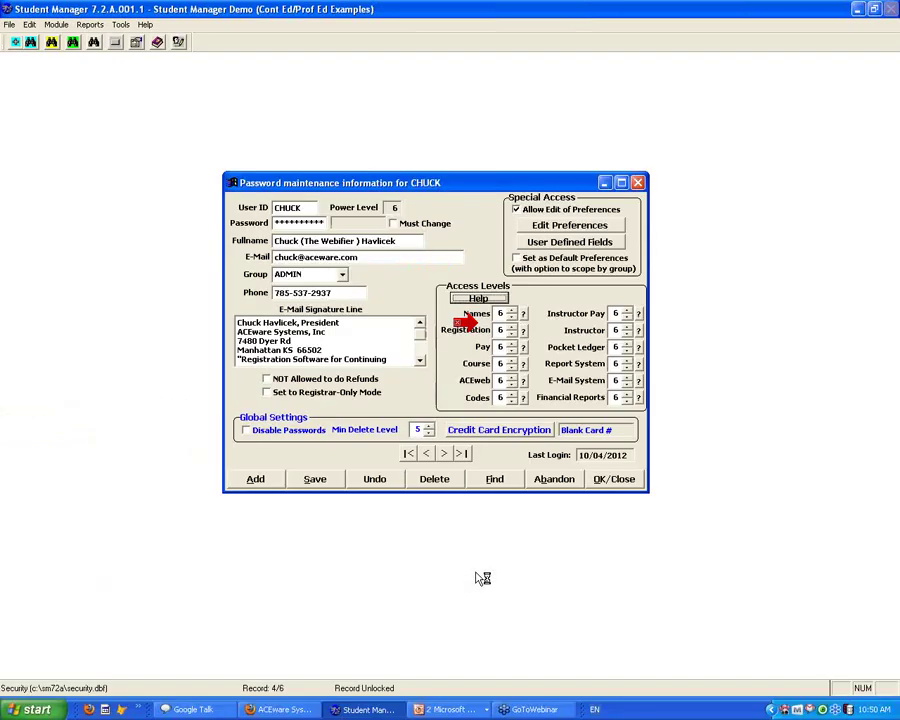
# - Search names for HAVLK, open that registrant's record, and bring up the Select Interest Codes picker
pyautogui.write('HAVLK')
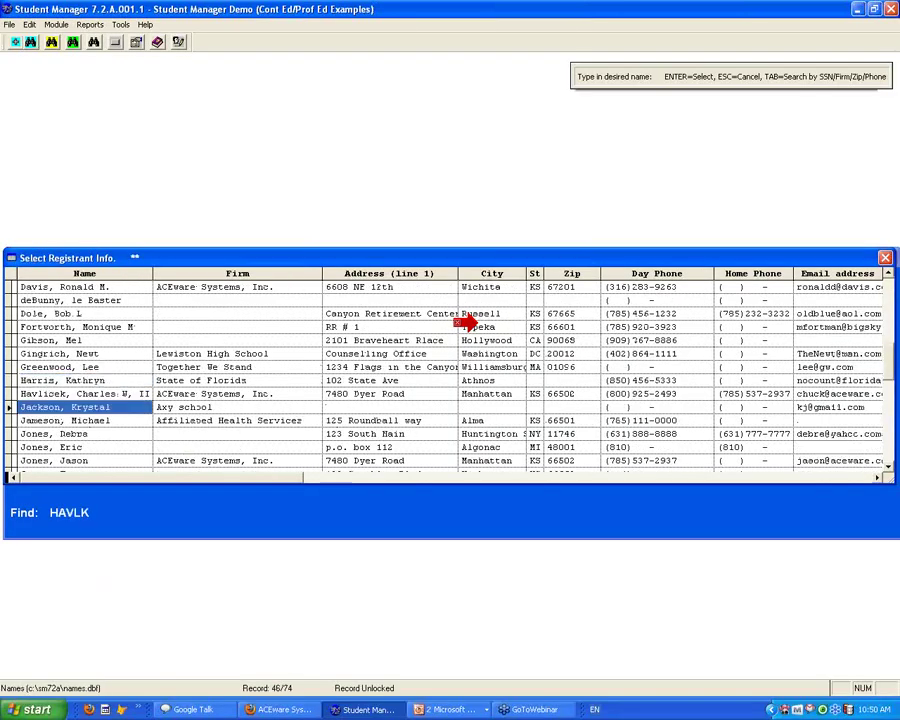
pyautogui.press('Up')
pyautogui.press('Return')
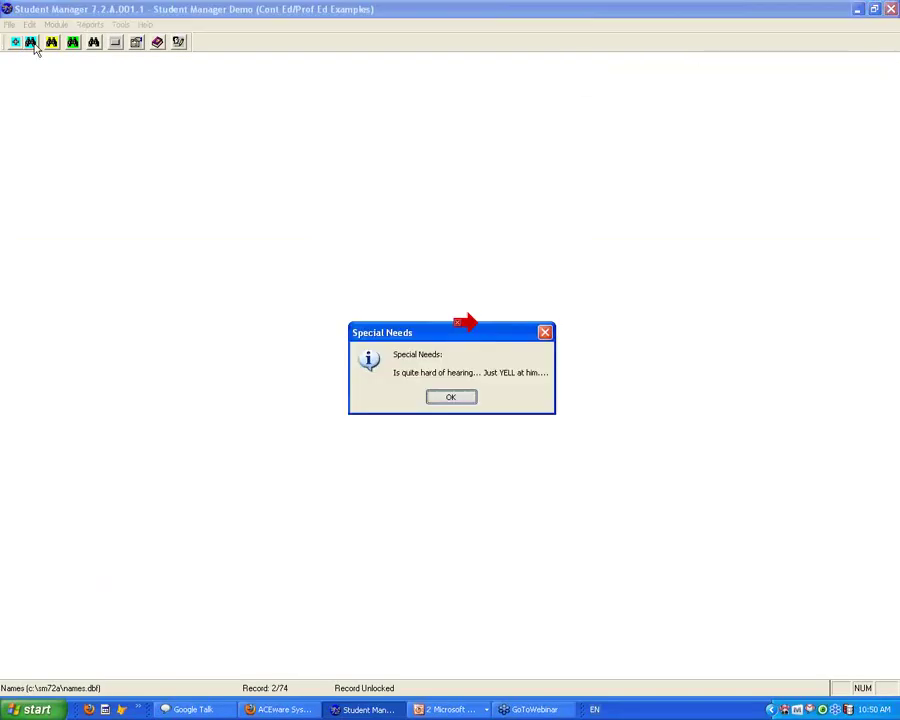
pyautogui.press('Return')
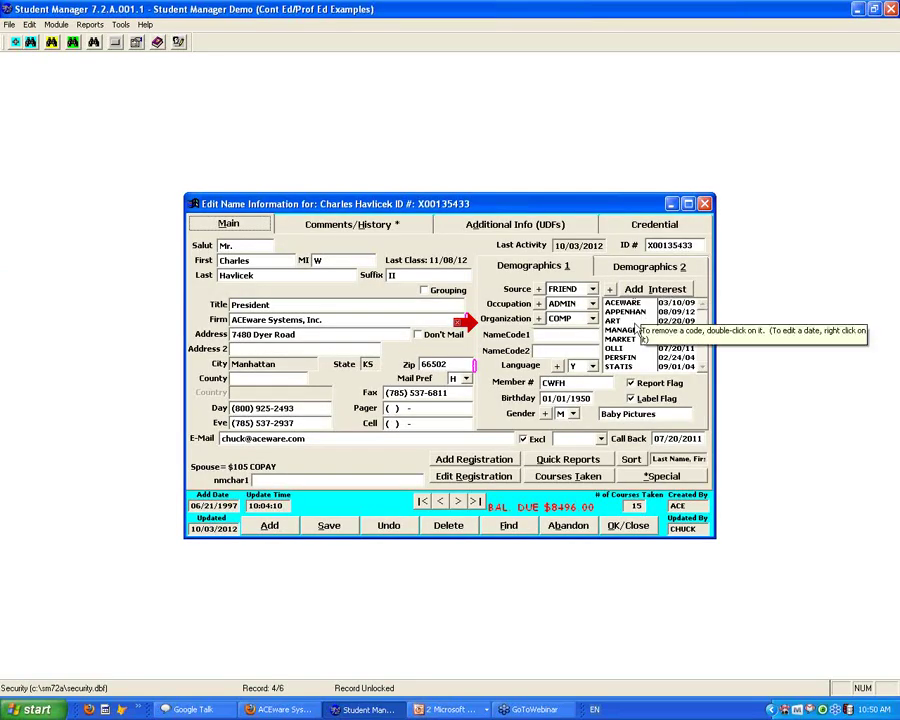
pyautogui.click(668, 290)
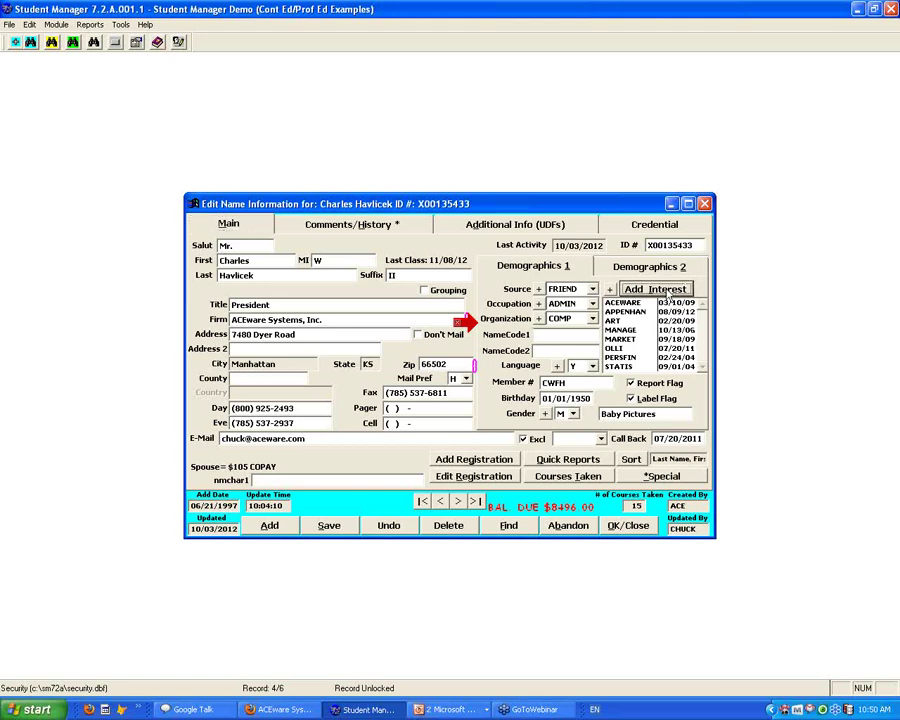
pyautogui.moveTo(507, 248); pyautogui.dragTo(443, 197)
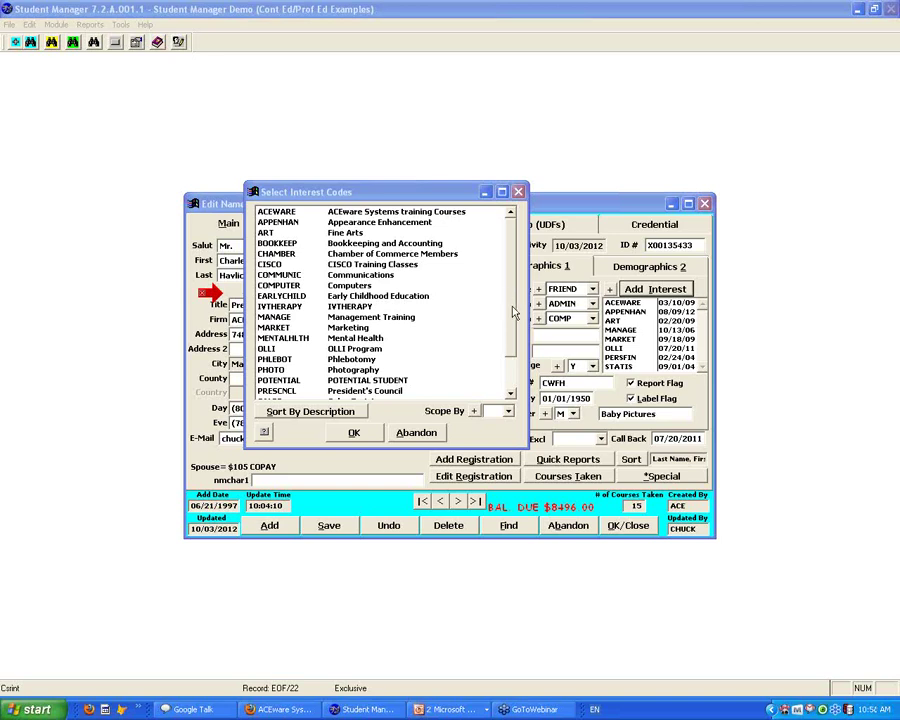
# - Scope the picker to B – Business and Industry Programs, leaving BOOKKEEP, MANAGE, MARKET, SALES and SUPER
pyautogui.scroll(-2, 513, 312)
pyautogui.scroll(2, 513, 312)
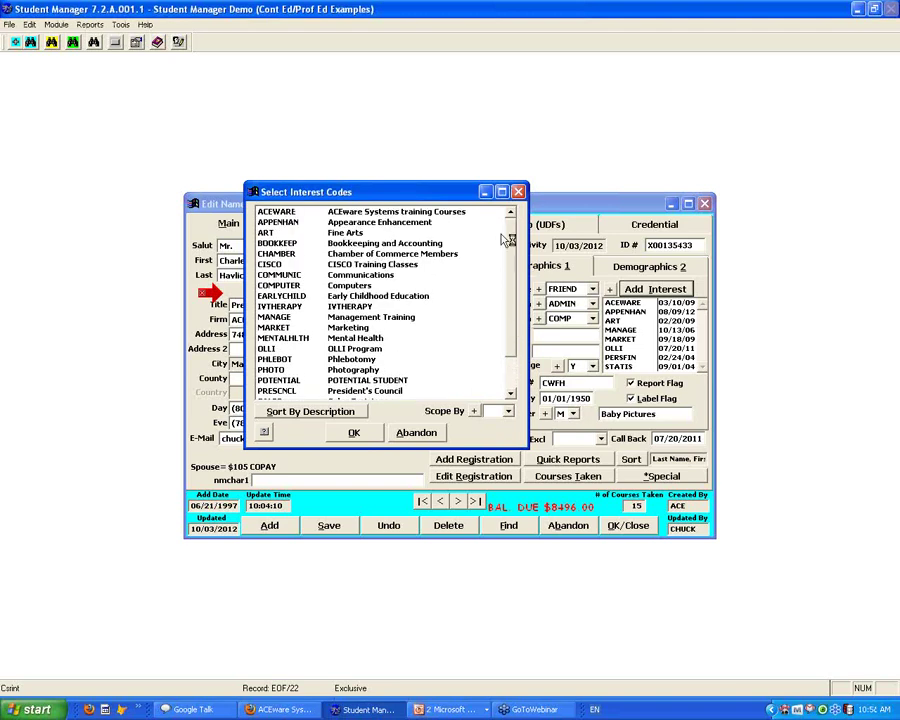
pyautogui.click(509, 412)
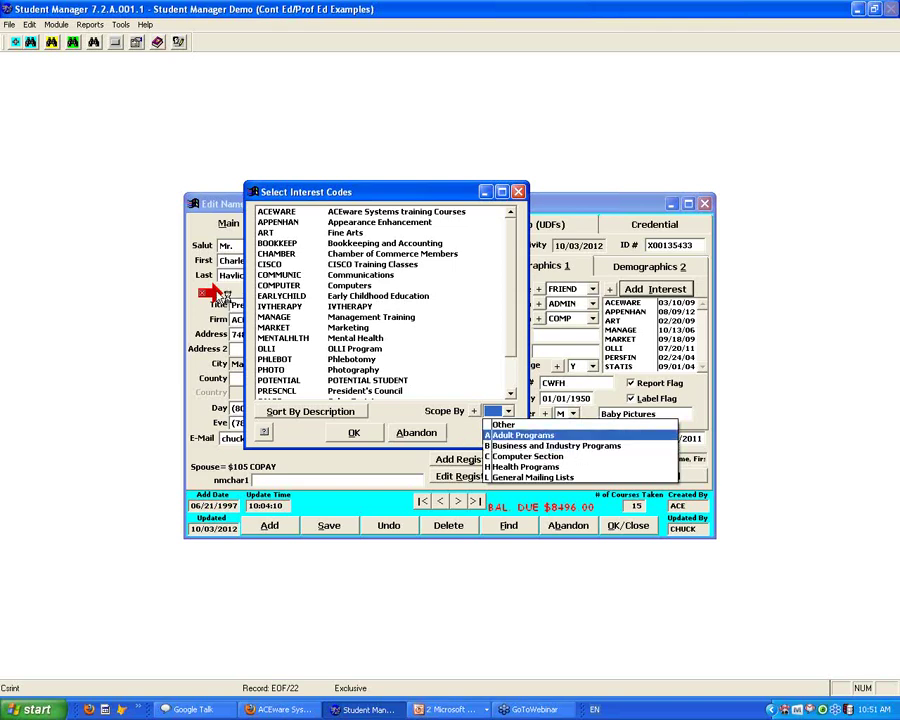
pyautogui.click(508, 411)
pyautogui.click(508, 411)
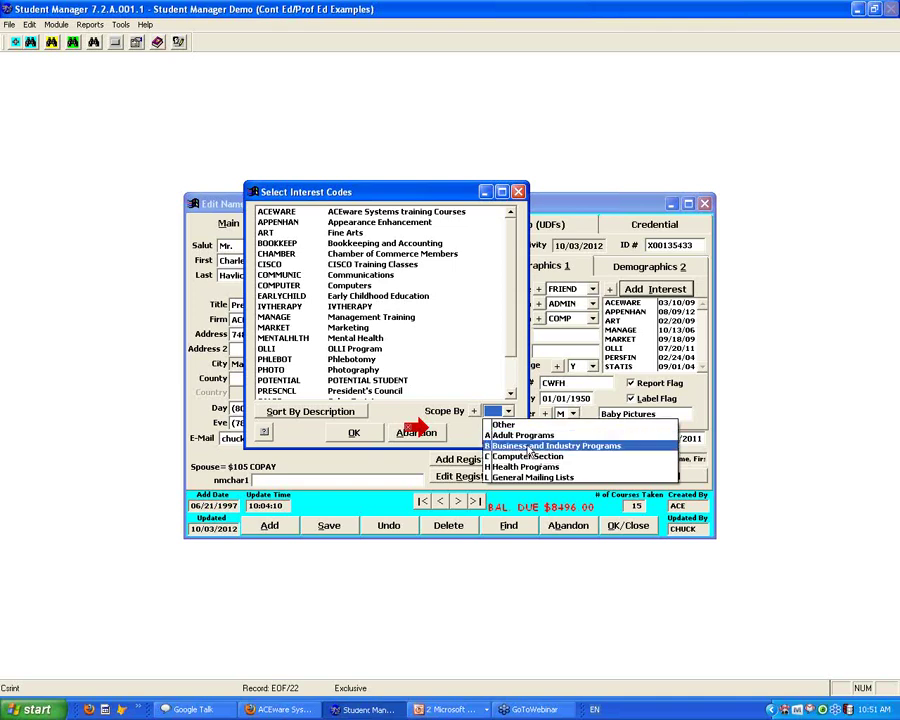
pyautogui.click(529, 451)
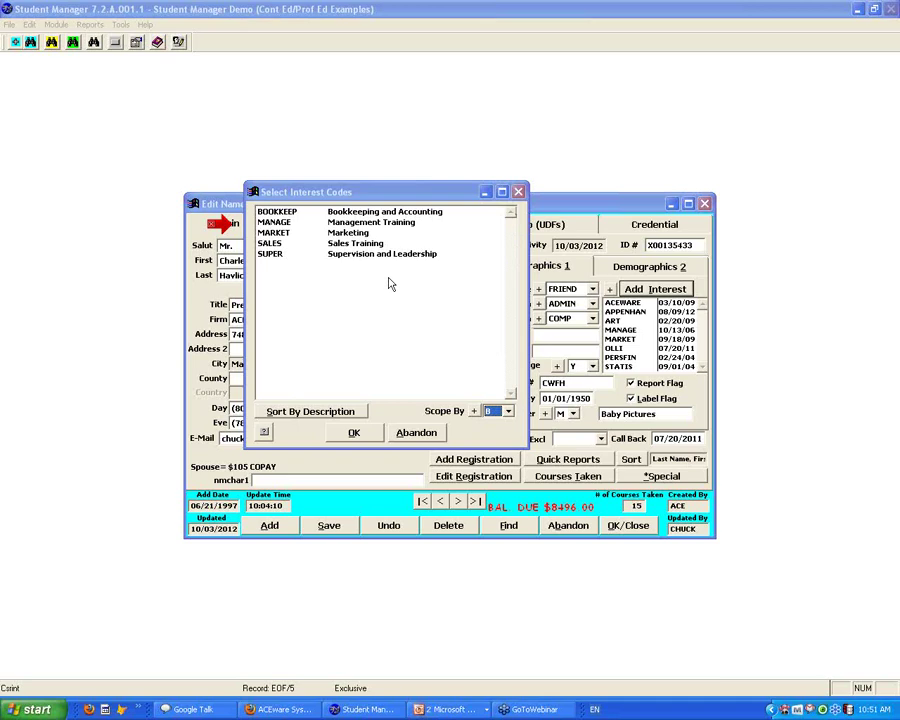
# - Switch the scope to H – Health Programs, then A – Adult Programs, and abandon the picker
pyautogui.click(508, 411)
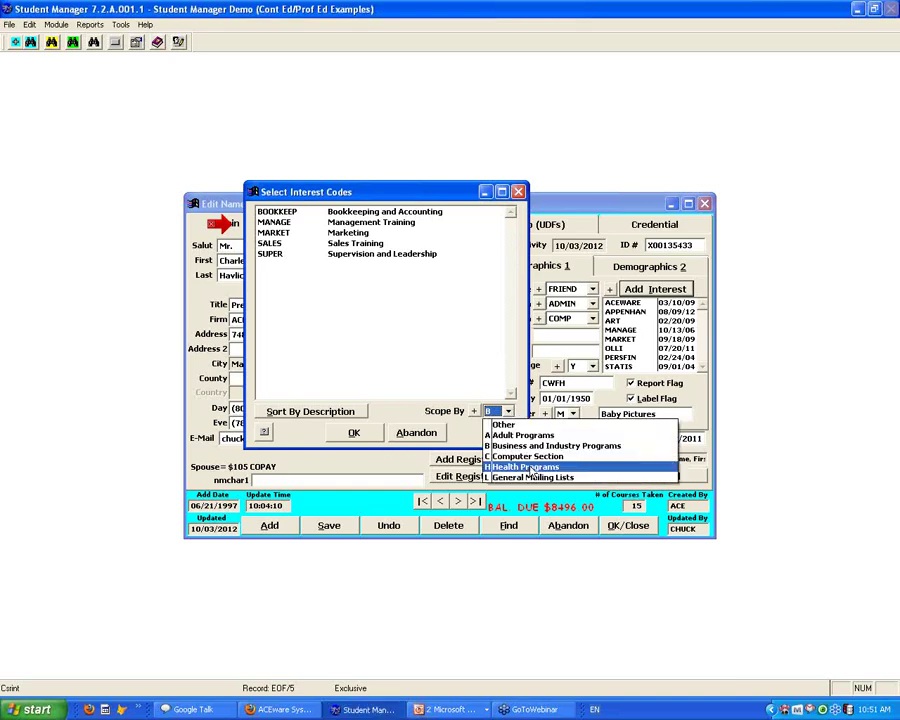
pyautogui.click(528, 468)
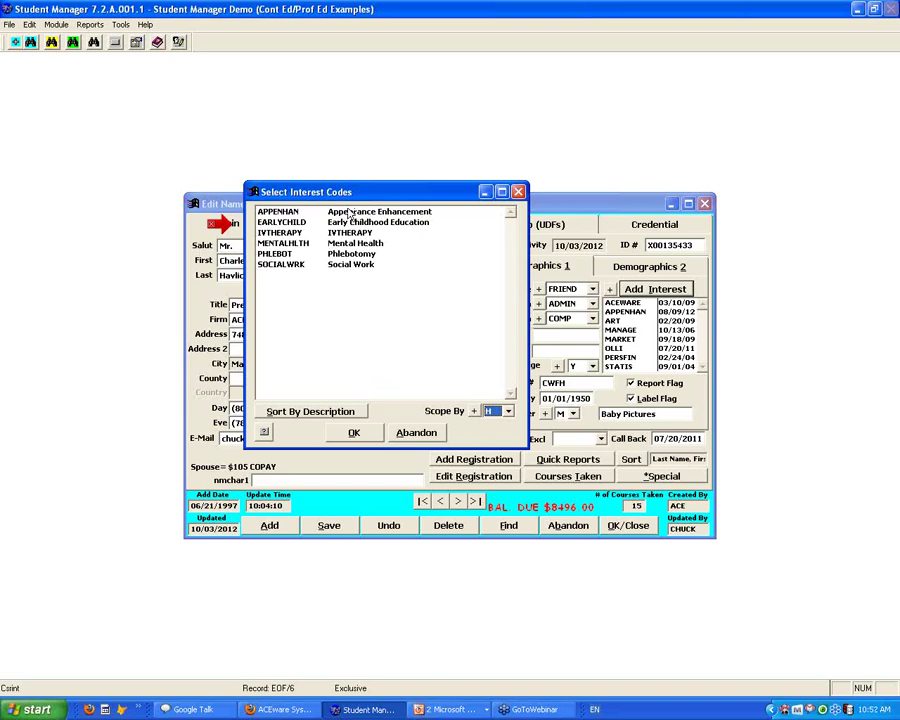
pyautogui.hotkey('alt', 'Down')
pyautogui.press('Up')
pyautogui.press('Up')
pyautogui.press('Up')
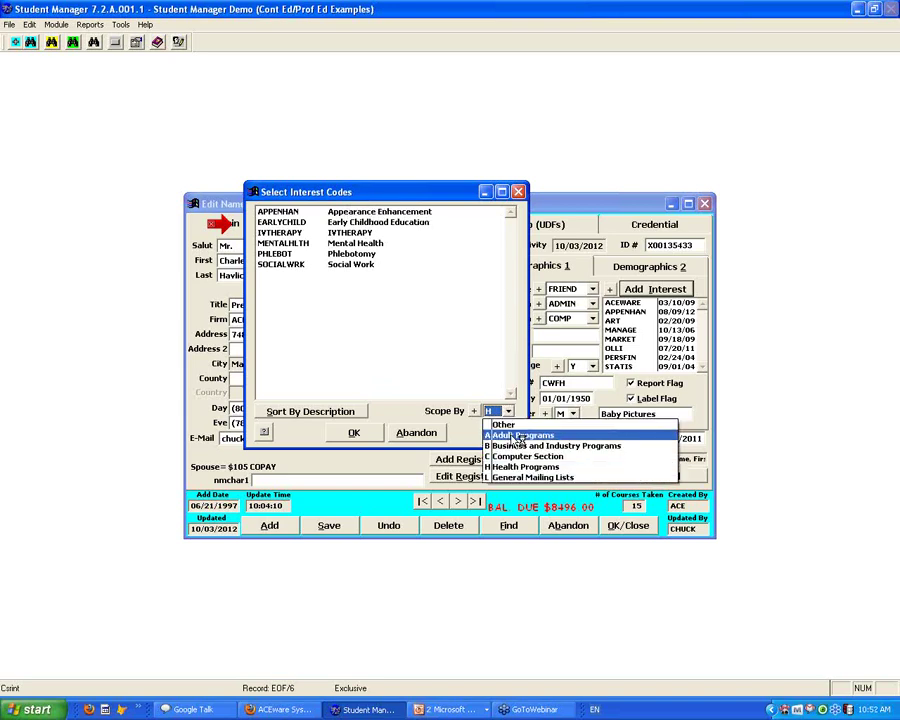
pyautogui.press('Return')
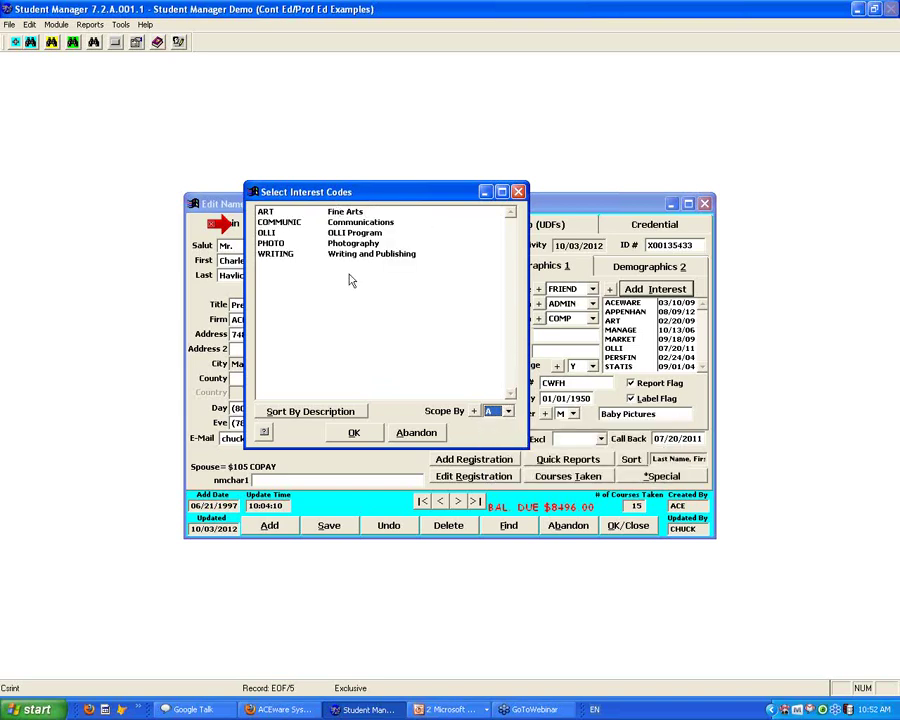
pyautogui.click(421, 438)
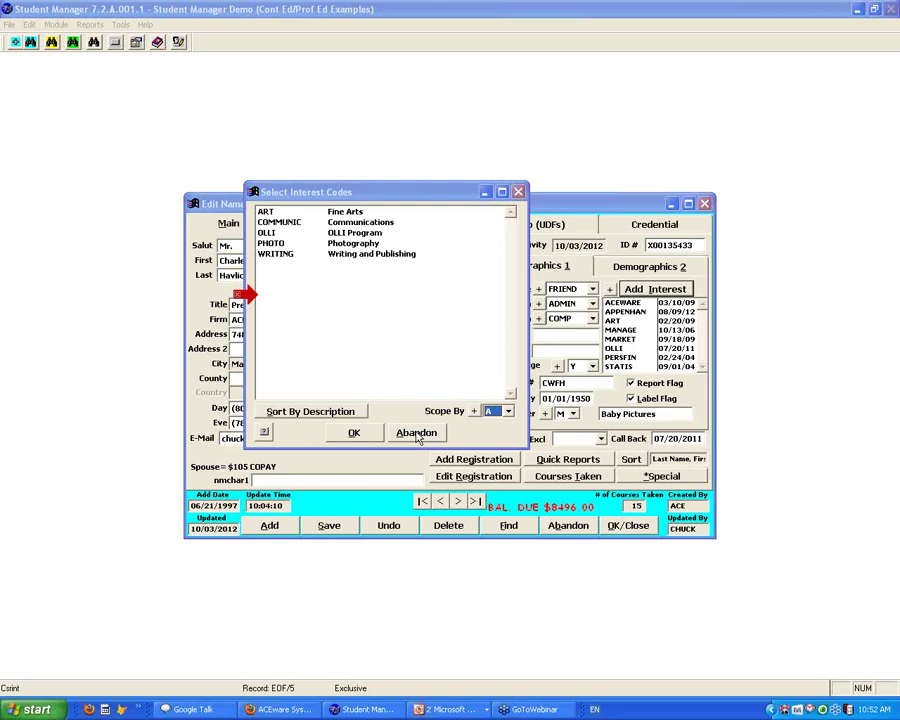
pyautogui.click(417, 433)
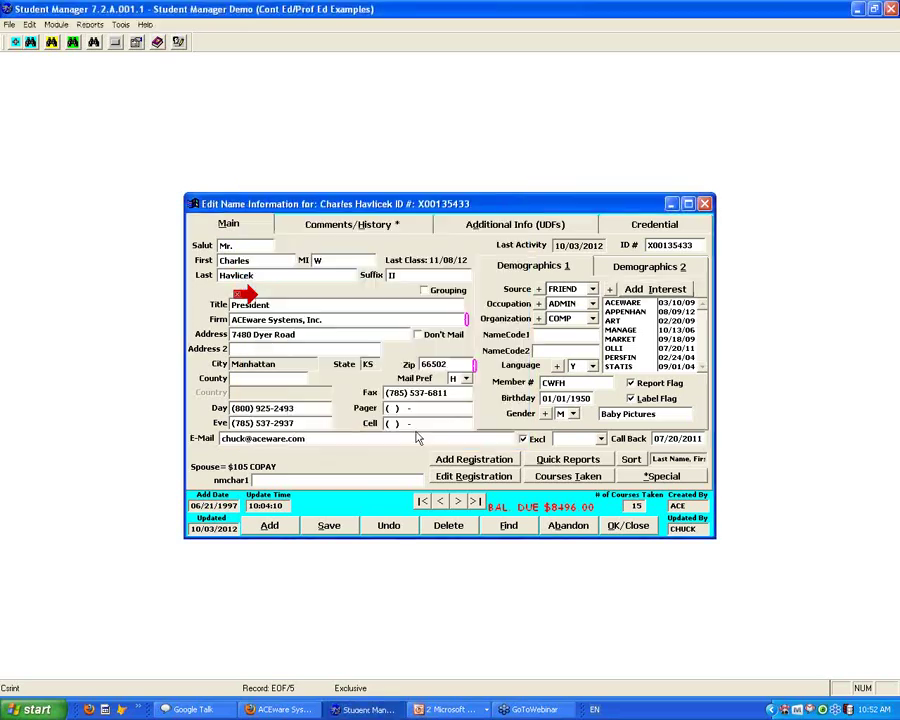
# - Open the universal code editor on NAMES: Interest Codes
pyautogui.click(115, 42)
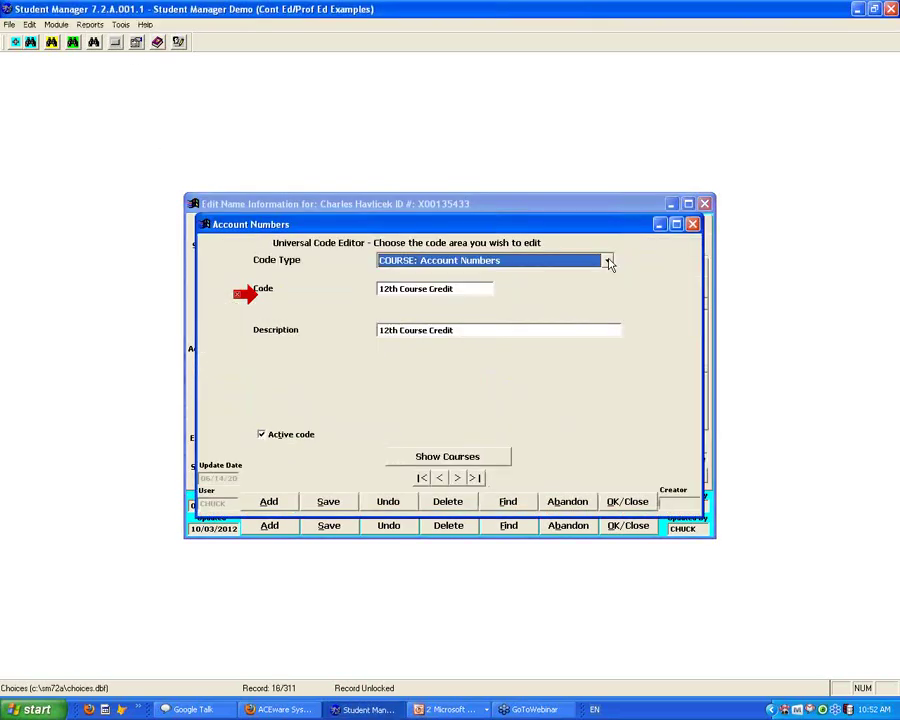
pyautogui.click(606, 260)
pyautogui.moveTo(612, 282); pyautogui.dragTo(615, 331)
pyautogui.click(416, 301)
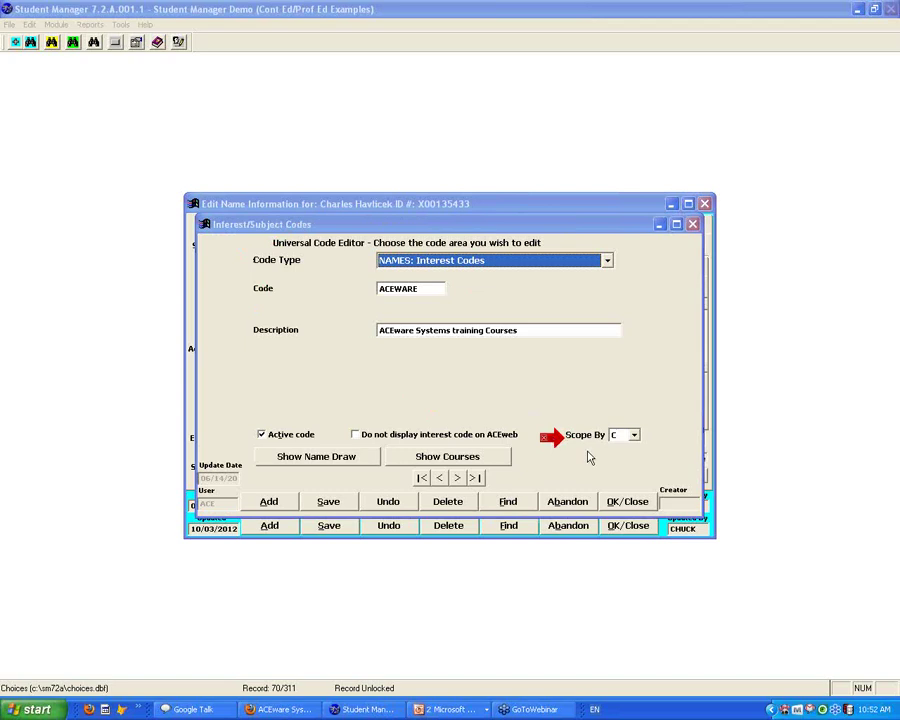
# - Leave the ACEWARE code scoped to C – Computer Section and abandon the editor unchanged
pyautogui.click(636, 435)
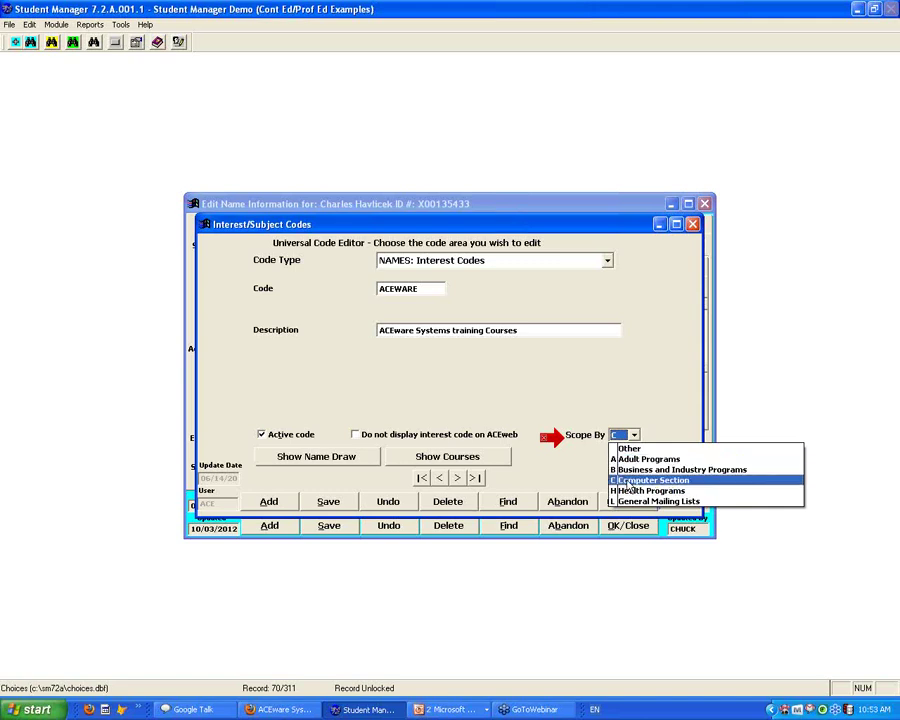
pyautogui.click(627, 481)
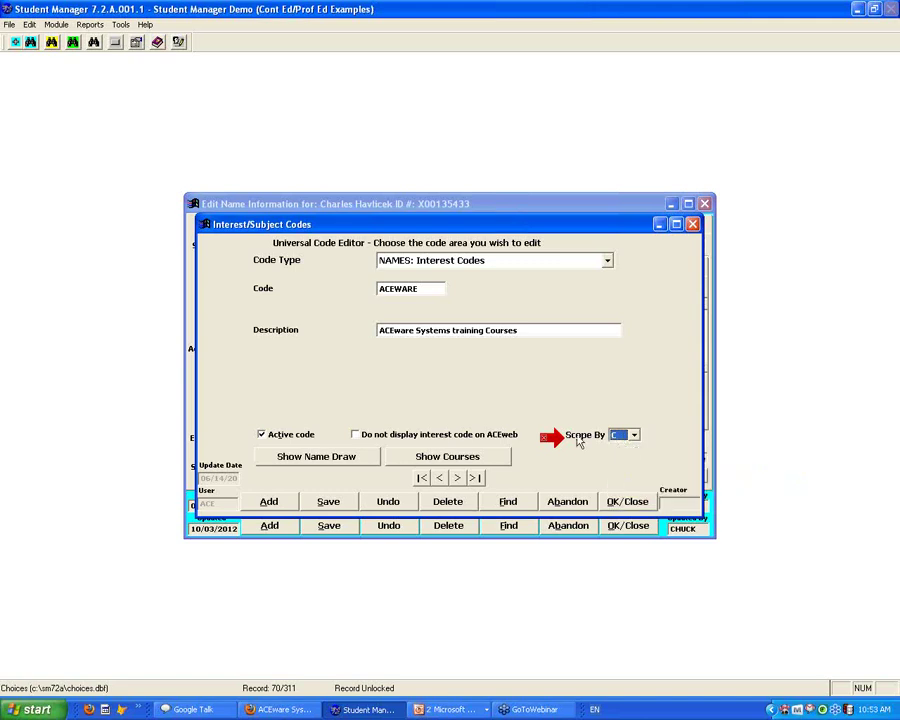
pyautogui.click(496, 376)
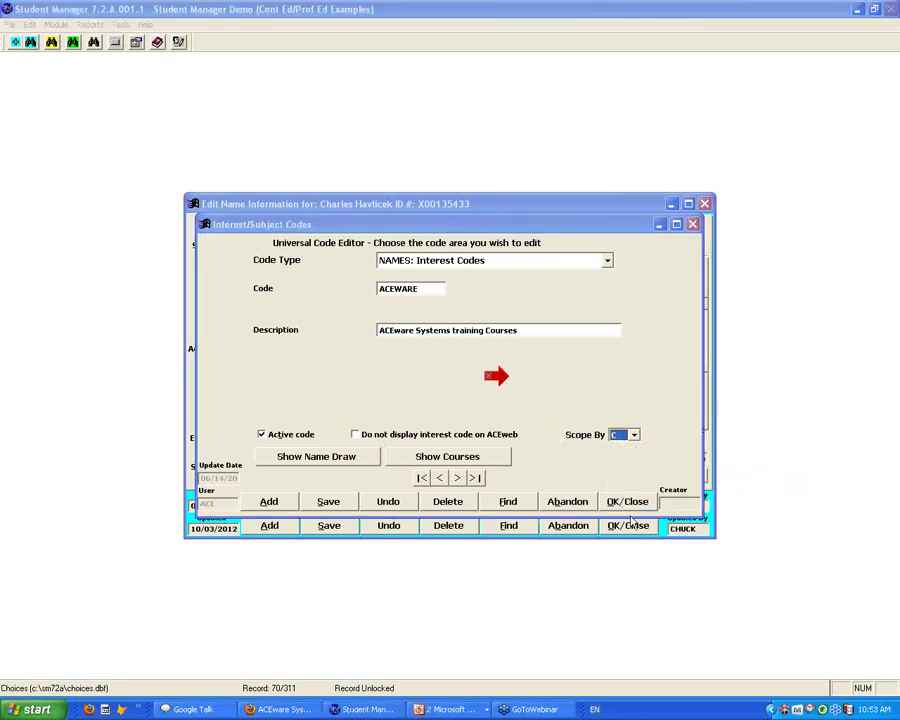
pyautogui.click(580, 503)
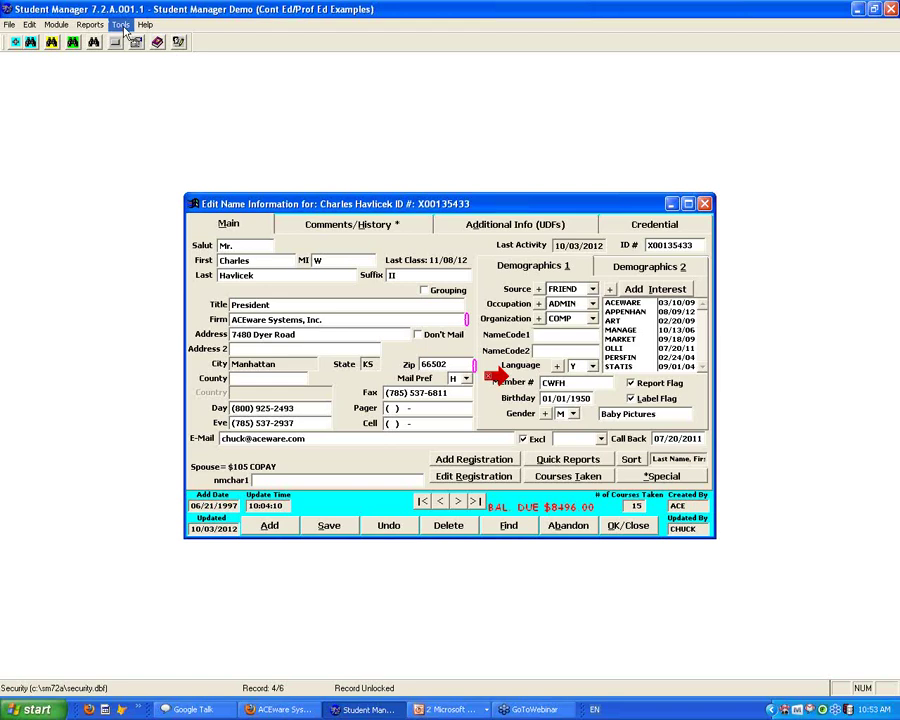
# - View My User Profile from the Edit menu and close it without saving
pyautogui.click(29, 25)
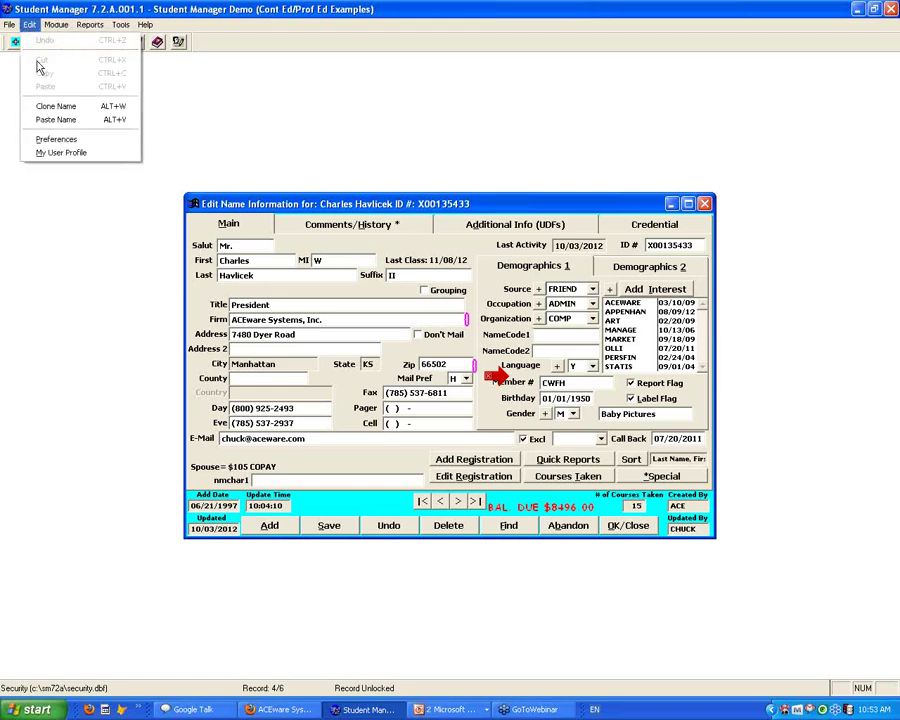
pyautogui.click(66, 153)
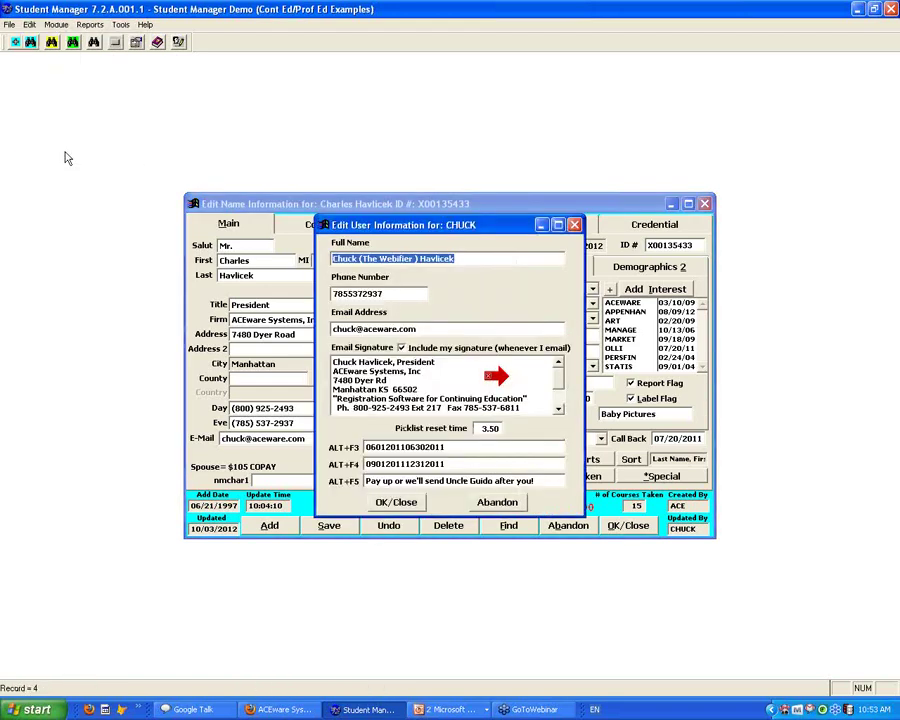
pyautogui.click(508, 502)
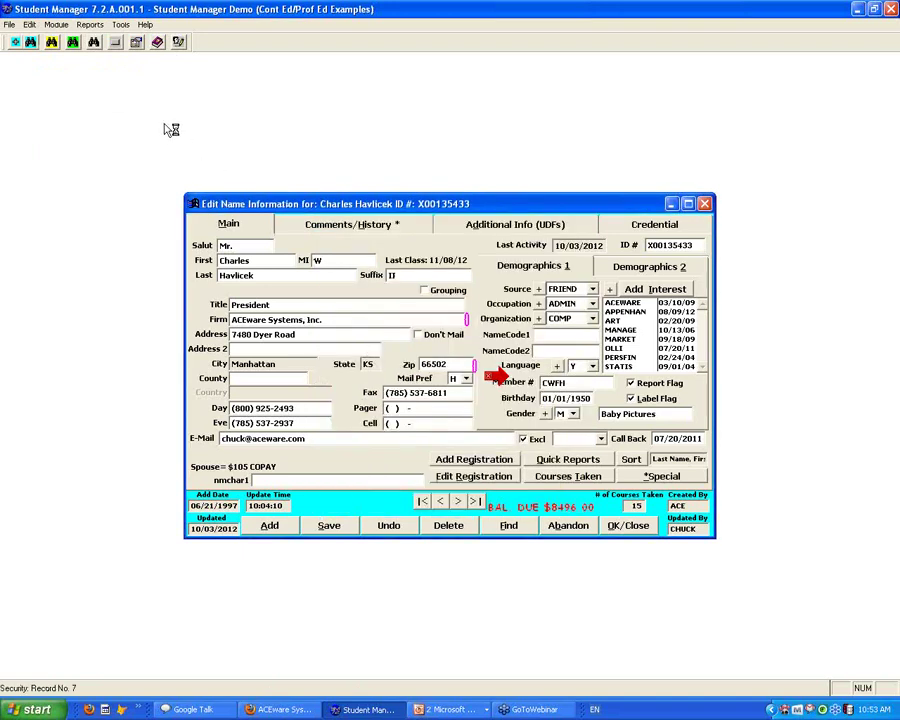
# - In Preferences' Names tab, set Default Interest Code Identifier to B – Business and Industry Programs and save
pyautogui.click(136, 42)
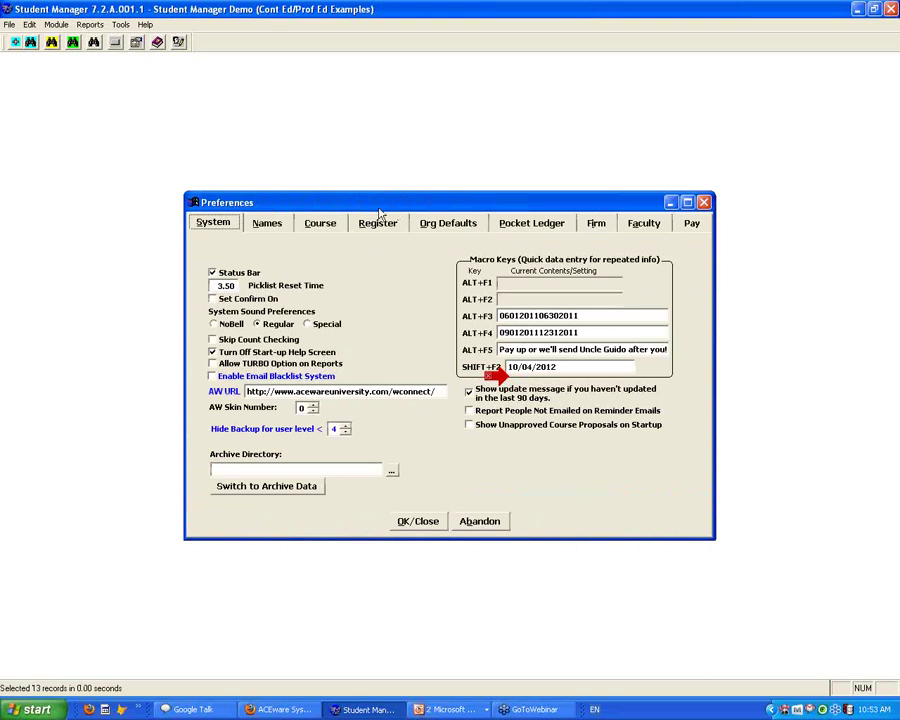
pyautogui.click(271, 223)
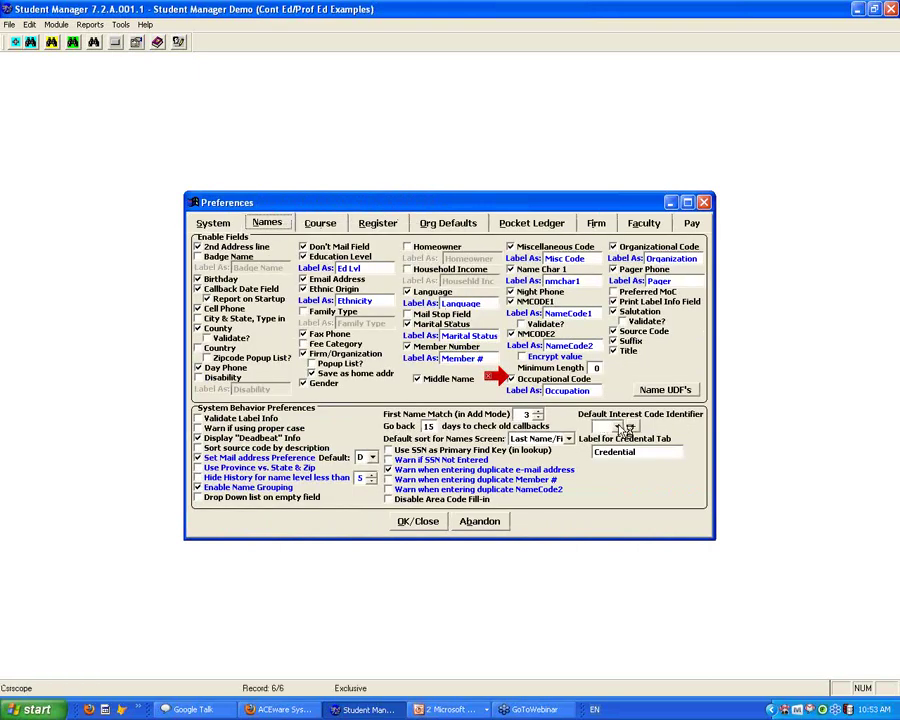
pyautogui.click(617, 427)
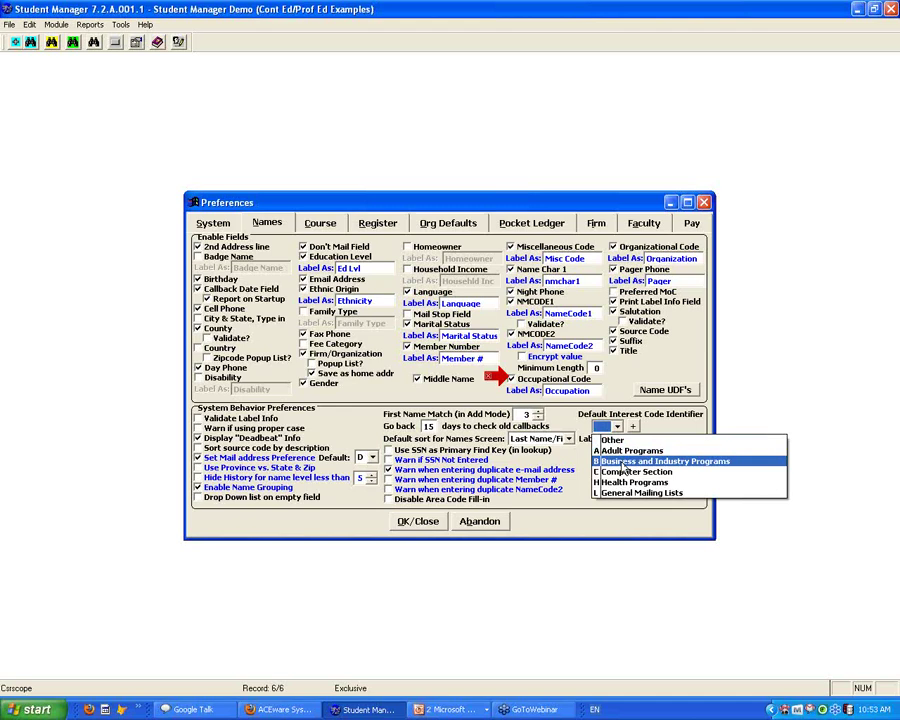
pyautogui.click(623, 462)
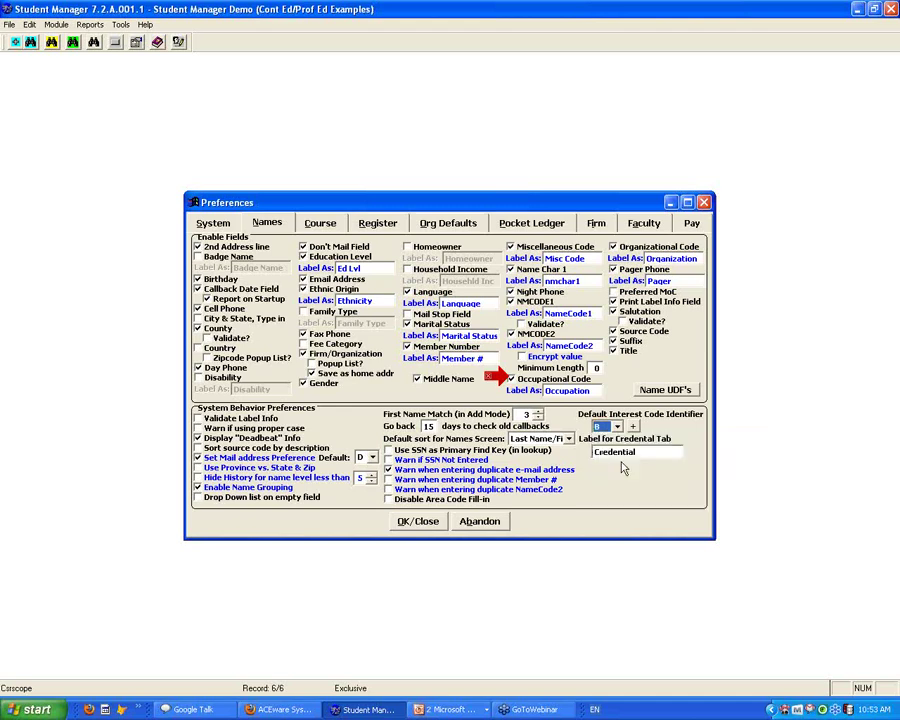
pyautogui.click(419, 524)
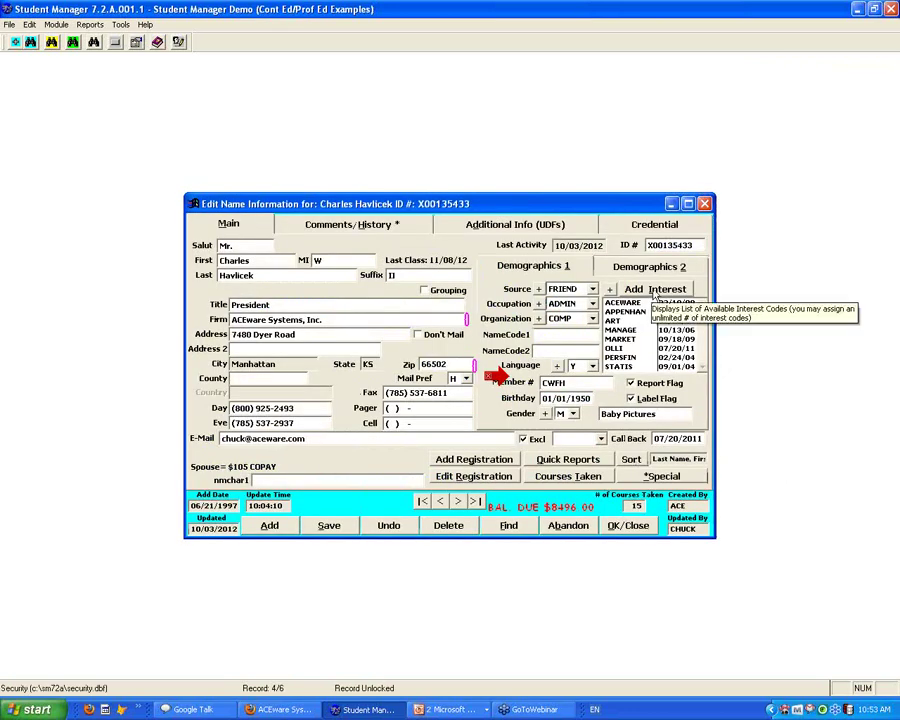
pyautogui.click(655, 289)
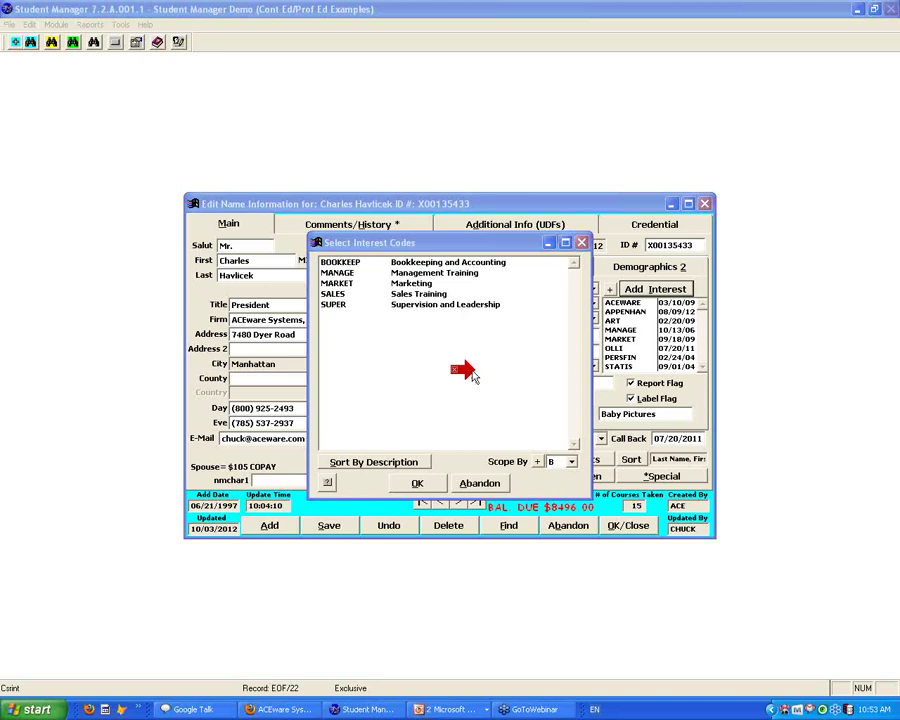
pyautogui.click(480, 484)
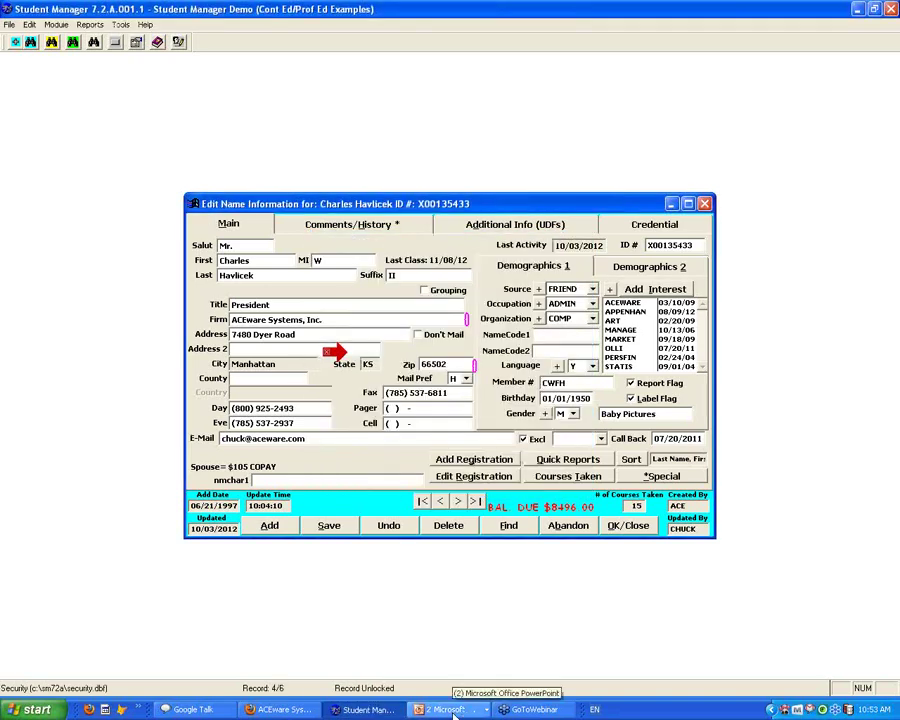
pyautogui.click(448, 710)
# - Return to the PowerPoint slide show and advance to the next slide
pyautogui.click(479, 672)
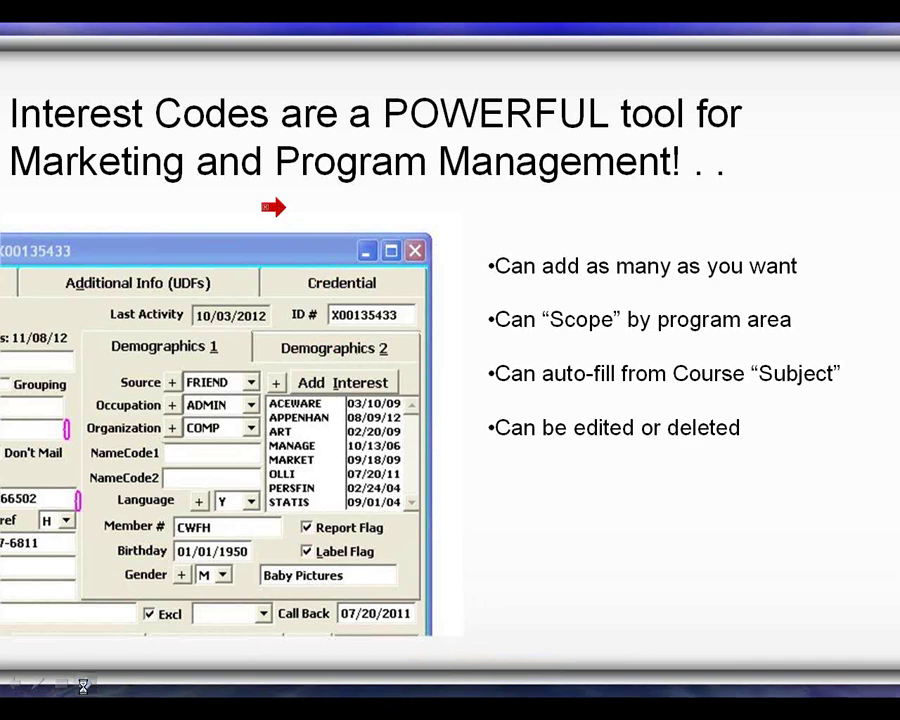
pyautogui.click(84, 687)
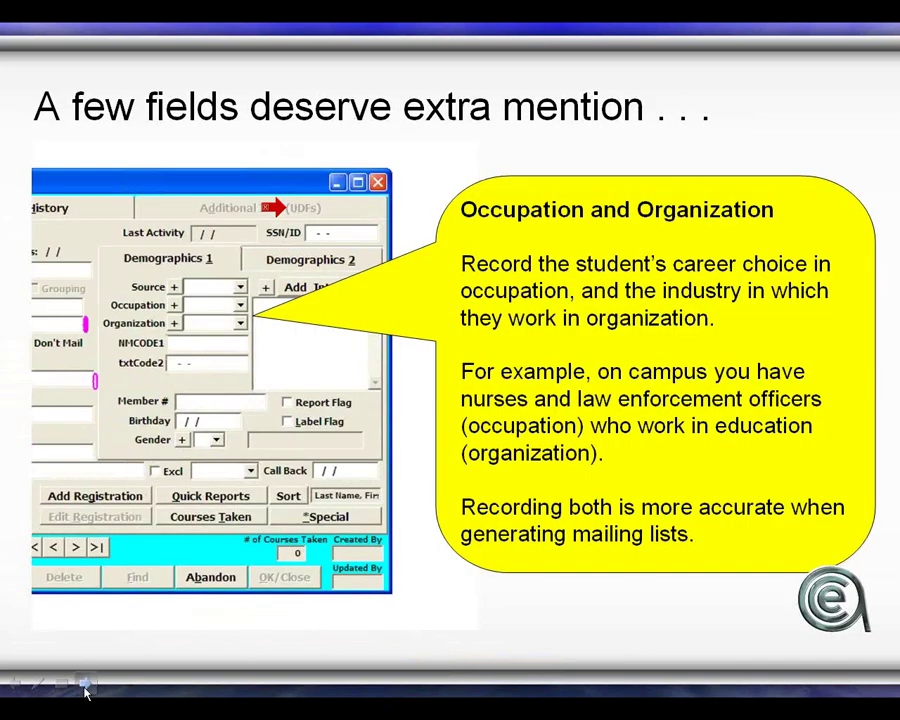
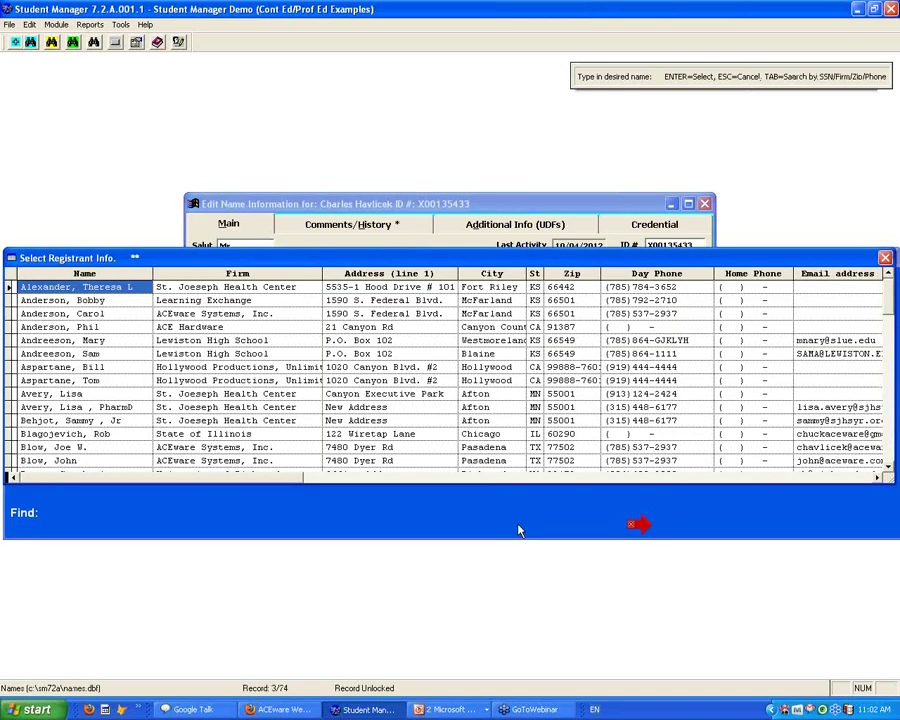
# - Jump through last names with HA and HAV in the Find box, clear it, and close the list
pyautogui.write('HA')
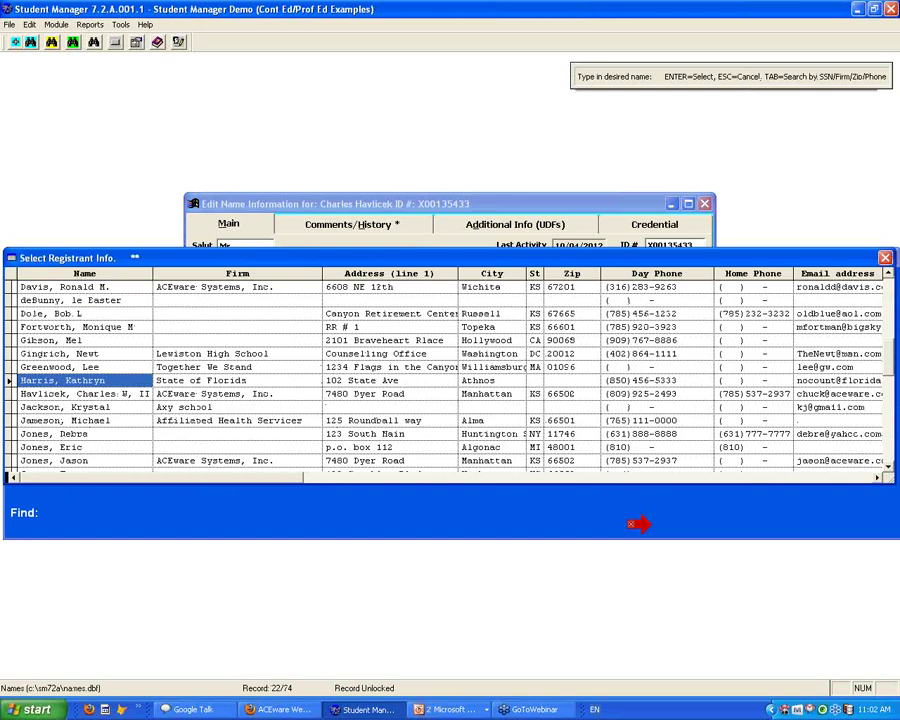
pyautogui.write('V')
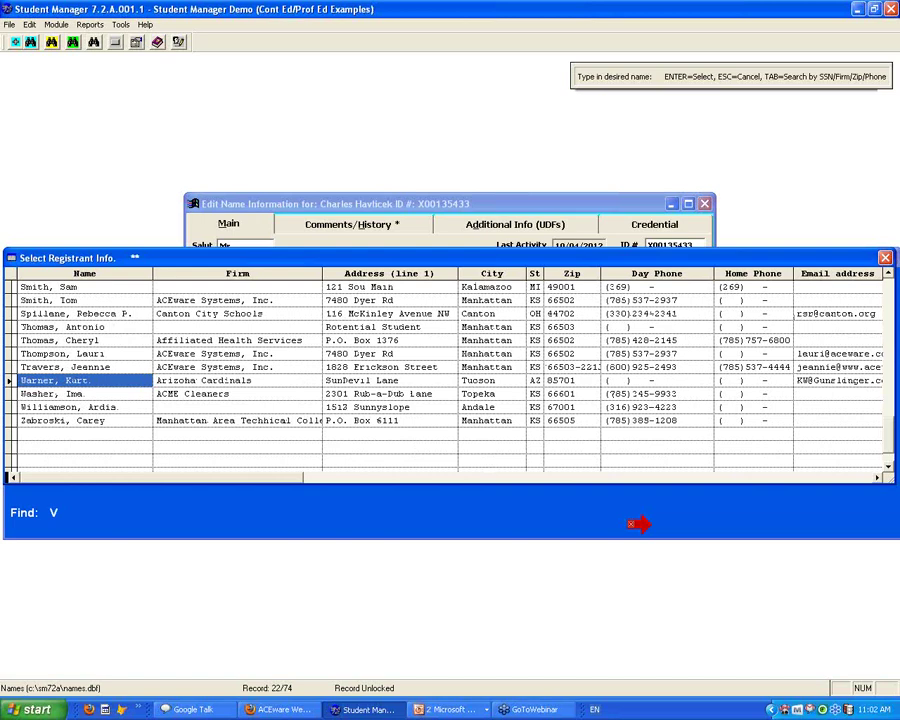
pyautogui.click(640, 525)
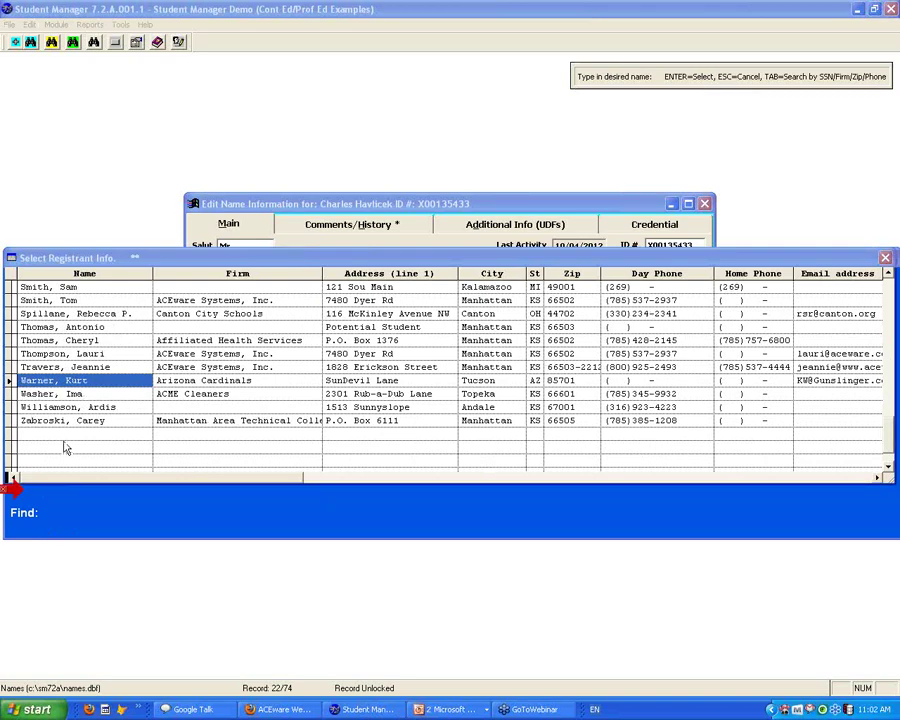
pyautogui.write('HA')
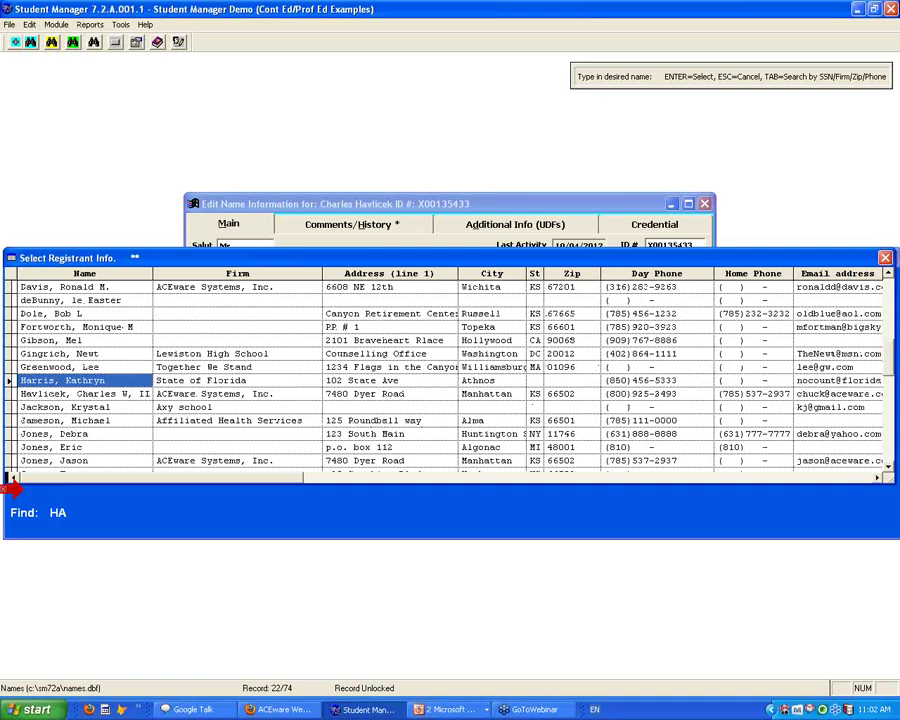
pyautogui.press('BackSpace')
pyautogui.press('BackSpace')
pyautogui.write('V')
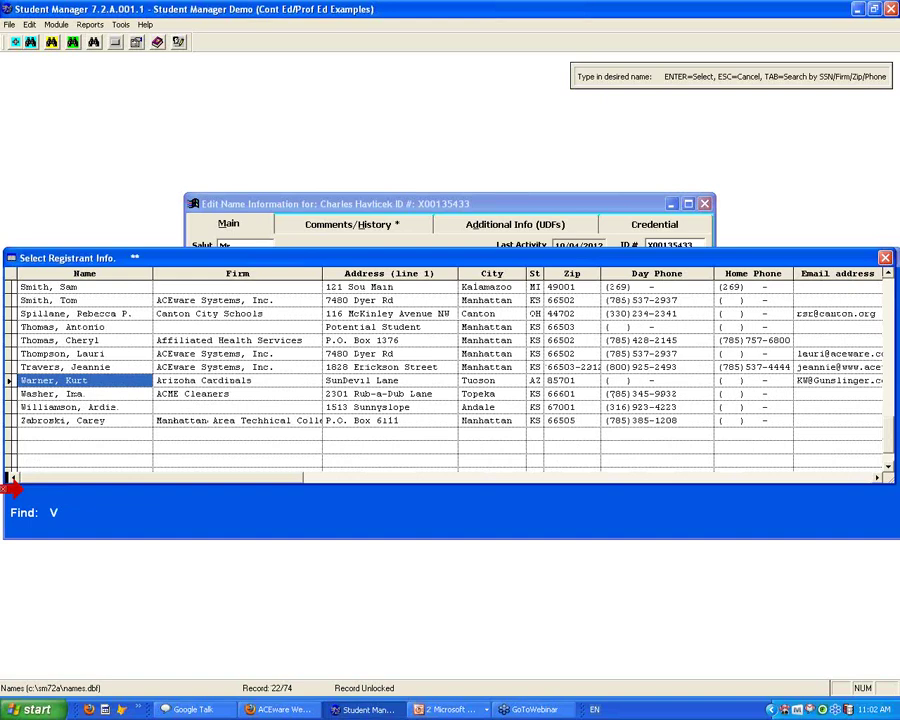
pyautogui.press('BackSpace')
pyautogui.press('Escape')
# - Dismiss the special-needs message, review My User Profile, and abandon it without changes
pyautogui.press('Return')
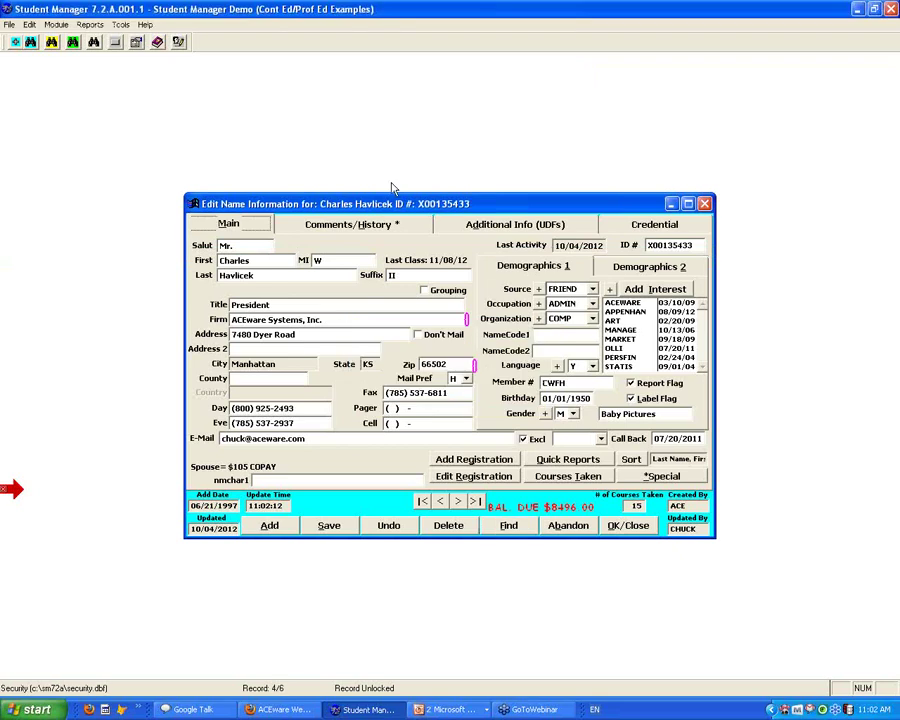
pyautogui.click(30, 24)
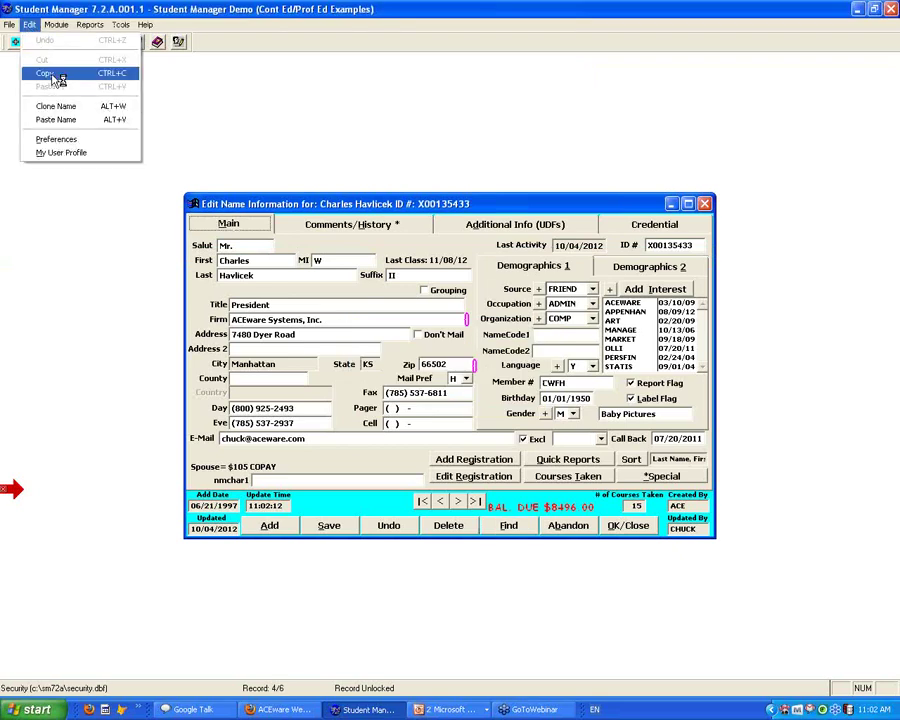
pyautogui.click(64, 152)
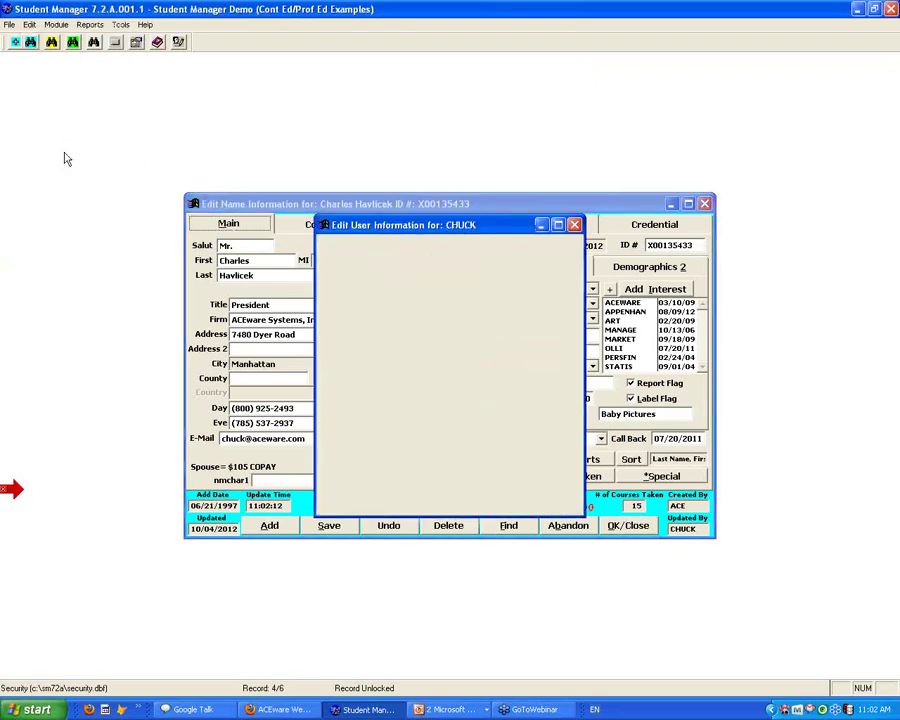
pyautogui.click(481, 428)
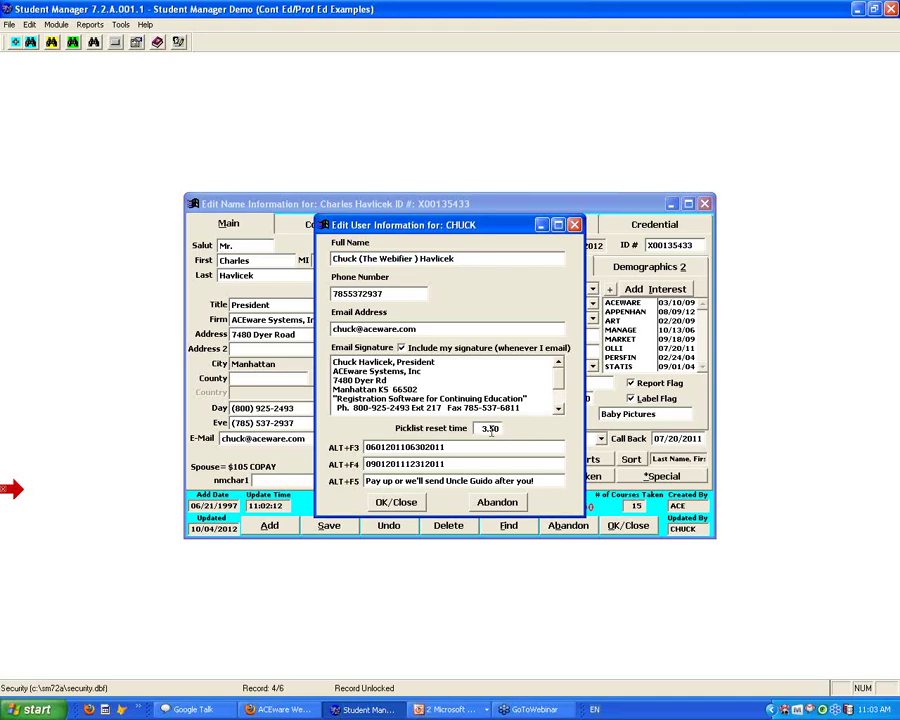
pyautogui.click(513, 505)
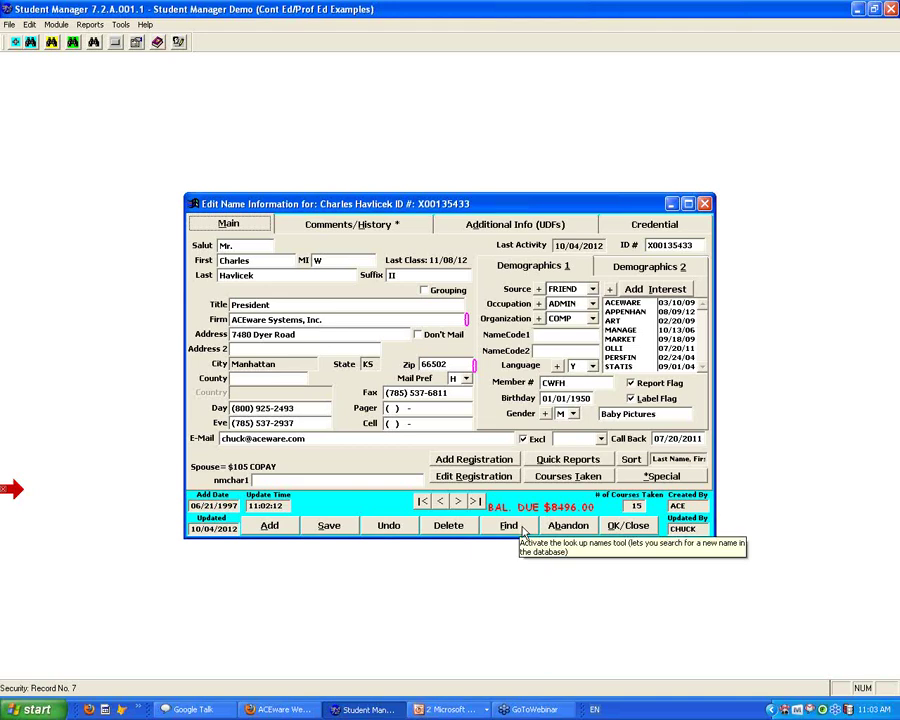
pyautogui.click(522, 531)
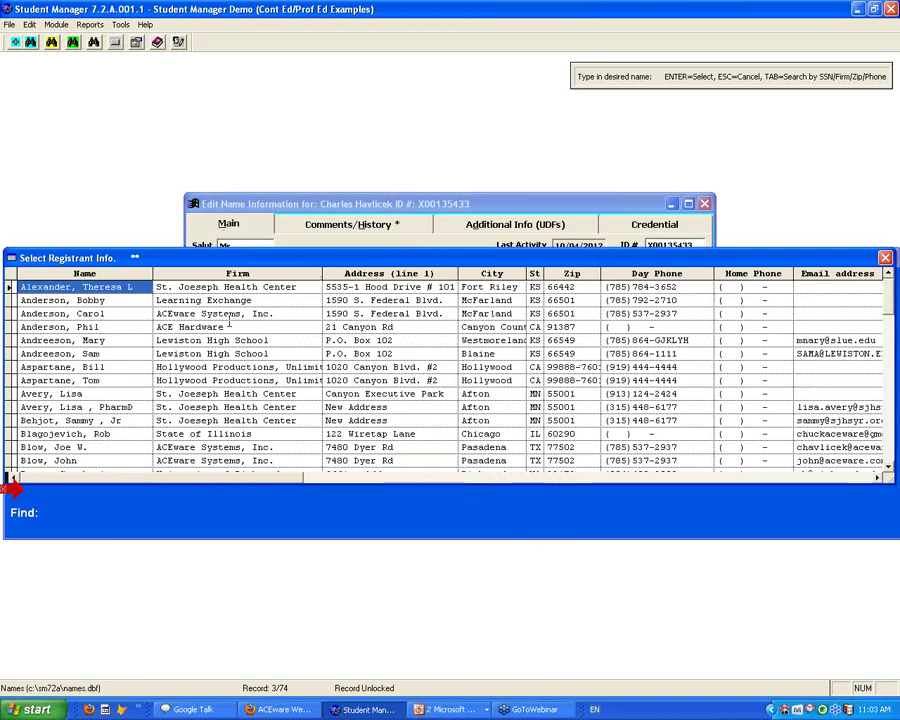
pyautogui.click(90, 313)
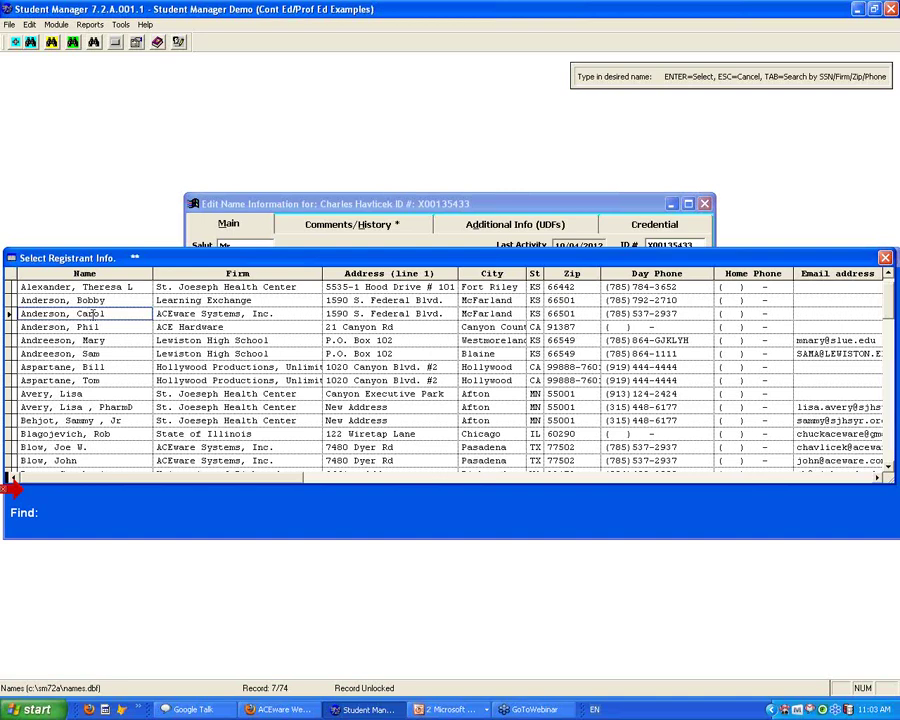
pyautogui.write('AND')
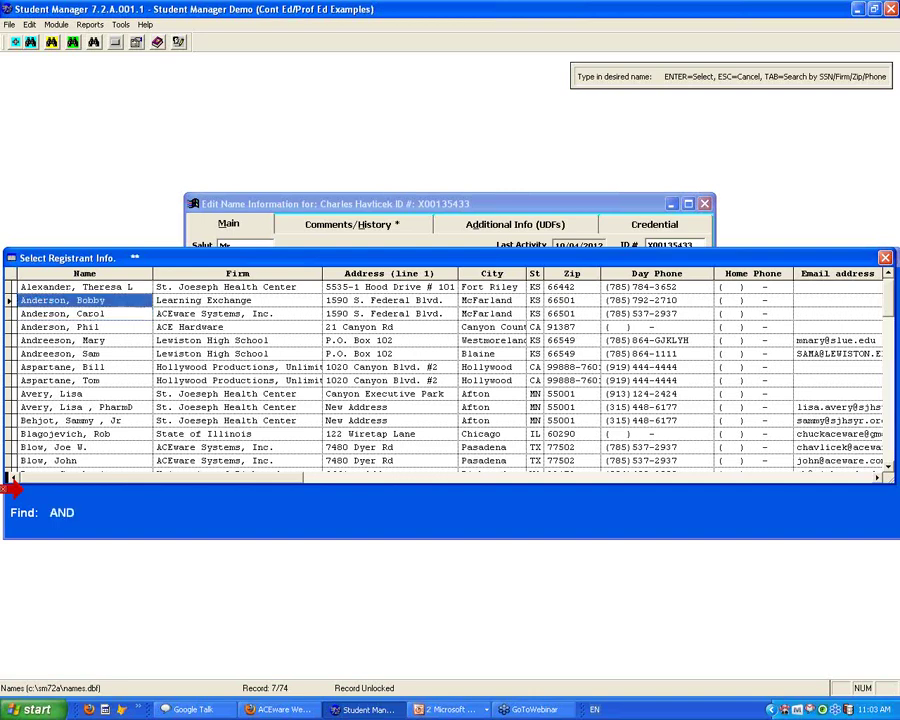
pyautogui.write('ERSON, P')
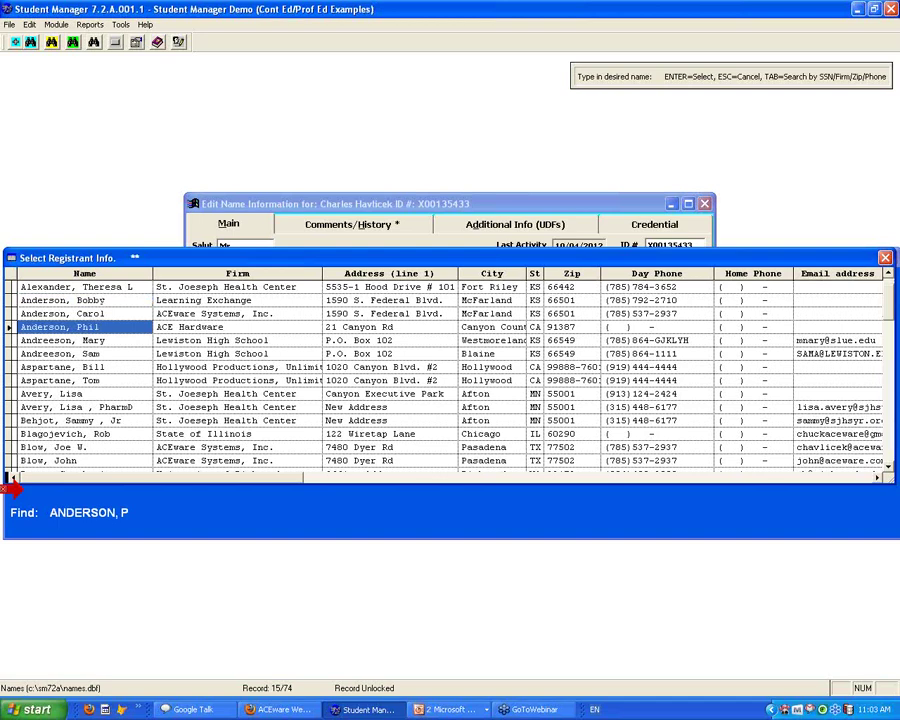
# - Sort the lookup by Firm, try searching HOLLY, then sort by Zip
pyautogui.press('Tab')
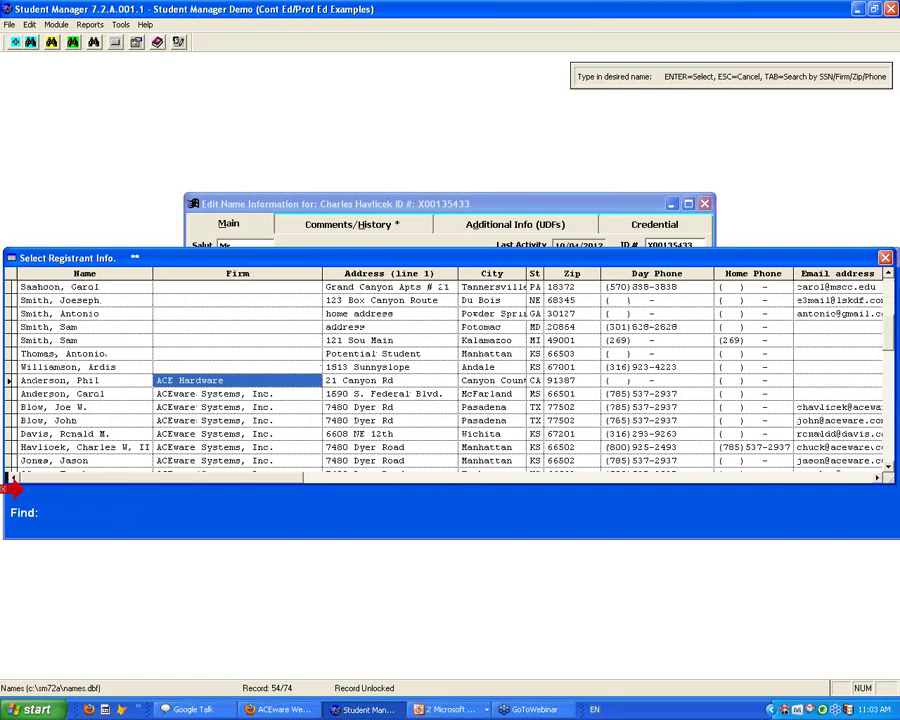
pyautogui.write('HOLLY')
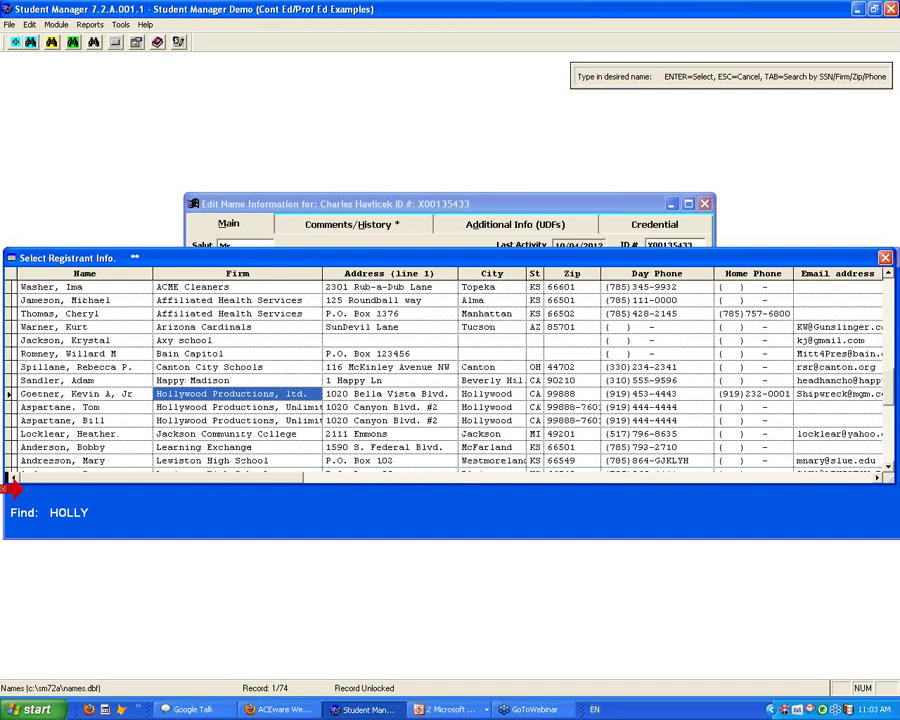
pyautogui.press('BackSpace')
pyautogui.press('BackSpace')
pyautogui.press('BackSpace')
pyautogui.press('BackSpace')
pyautogui.press('BackSpace')
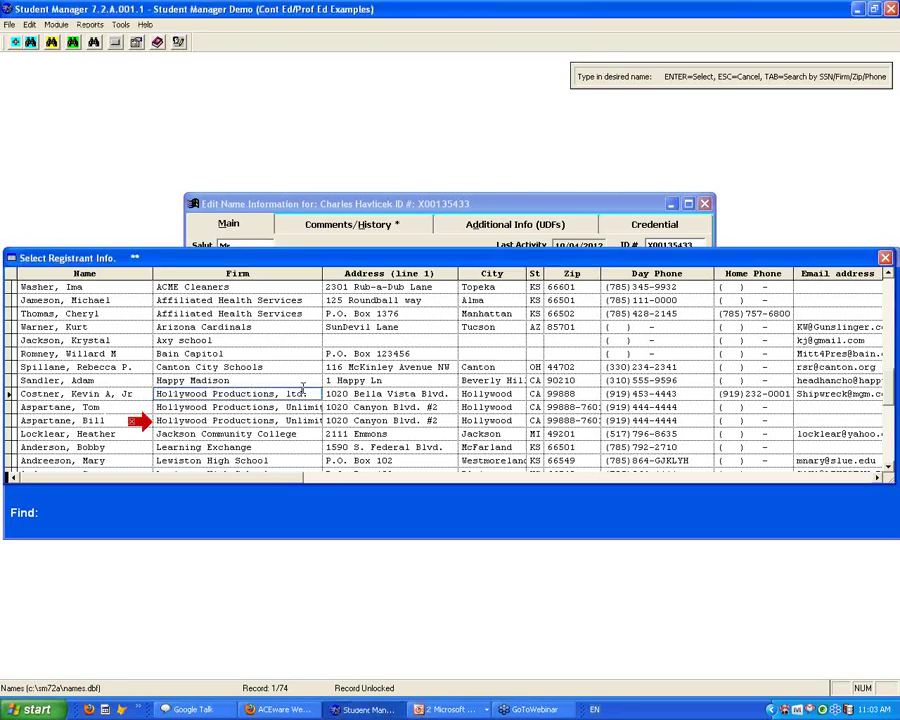
pyautogui.press('Tab')
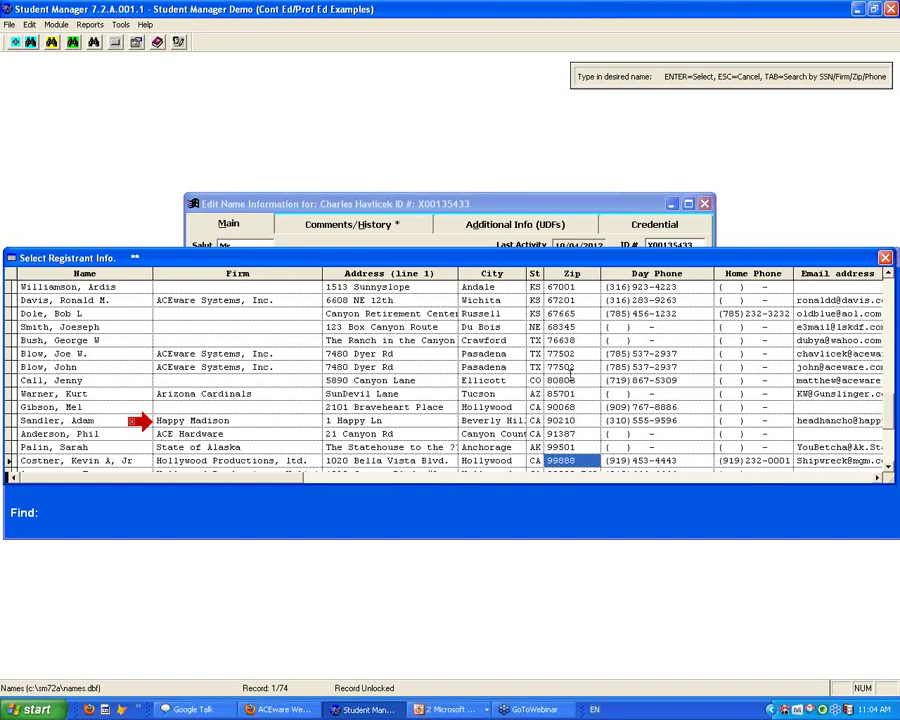
# - Search zip code 68, then switch between Day Phone and Home Phone sort orders
pyautogui.write('68')
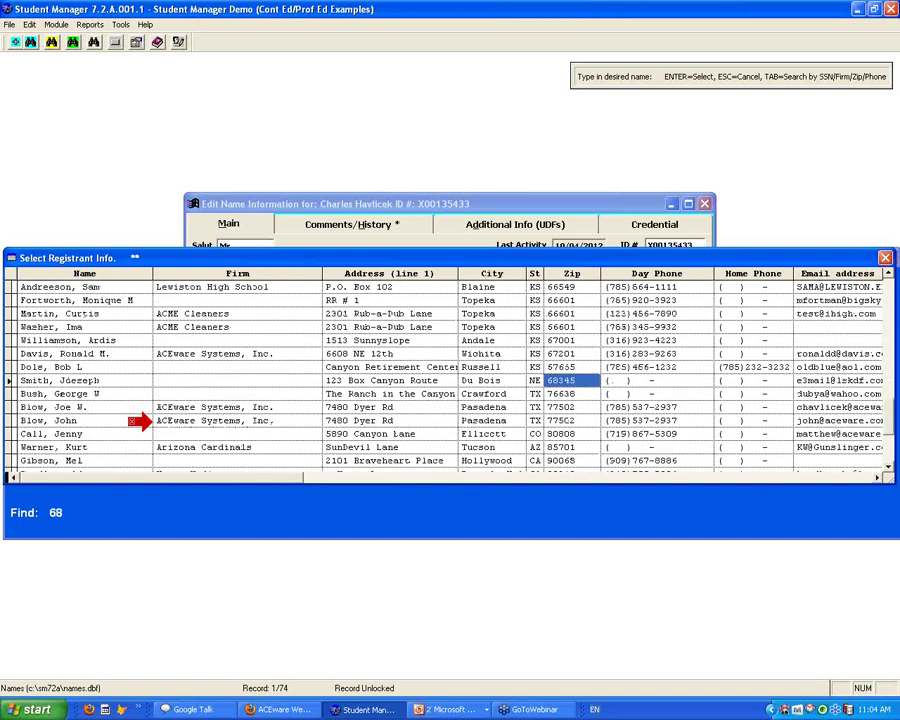
pyautogui.press('BackSpace')
pyautogui.press('BackSpace')
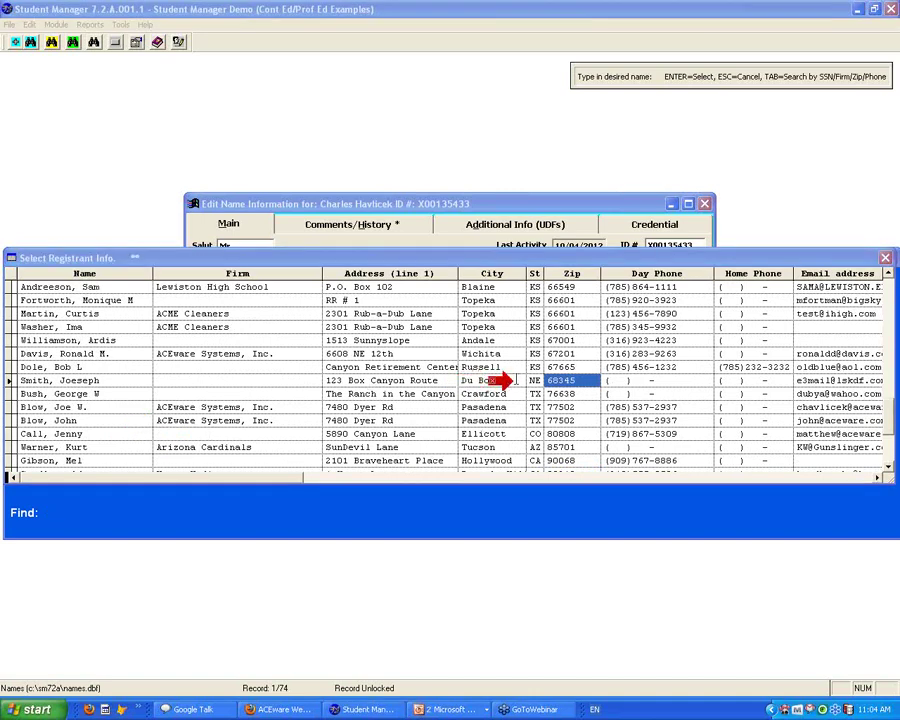
pyautogui.press('Up')
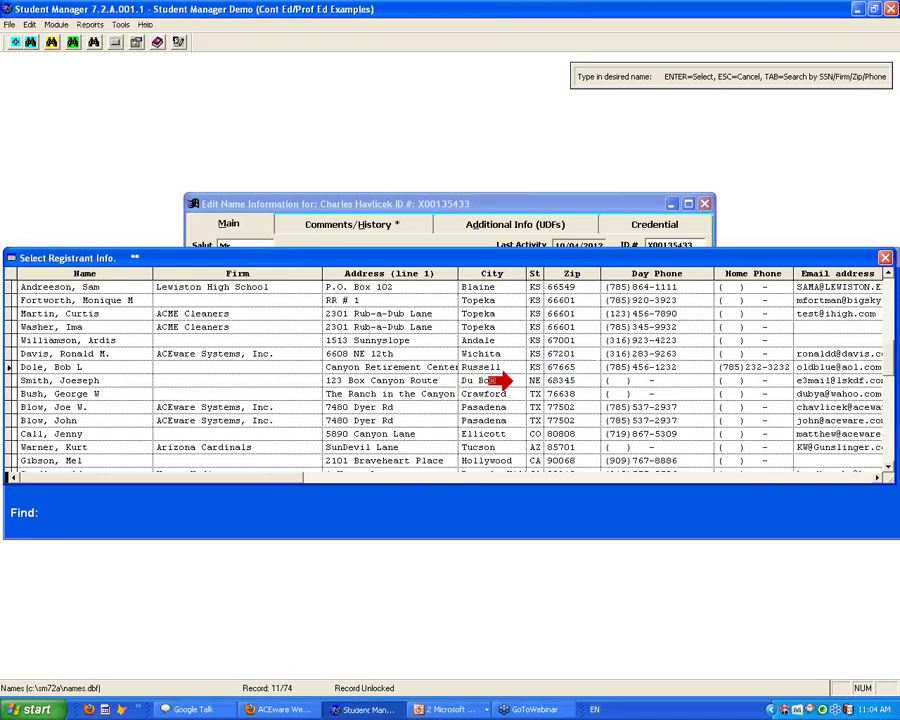
pyautogui.press('Tab')
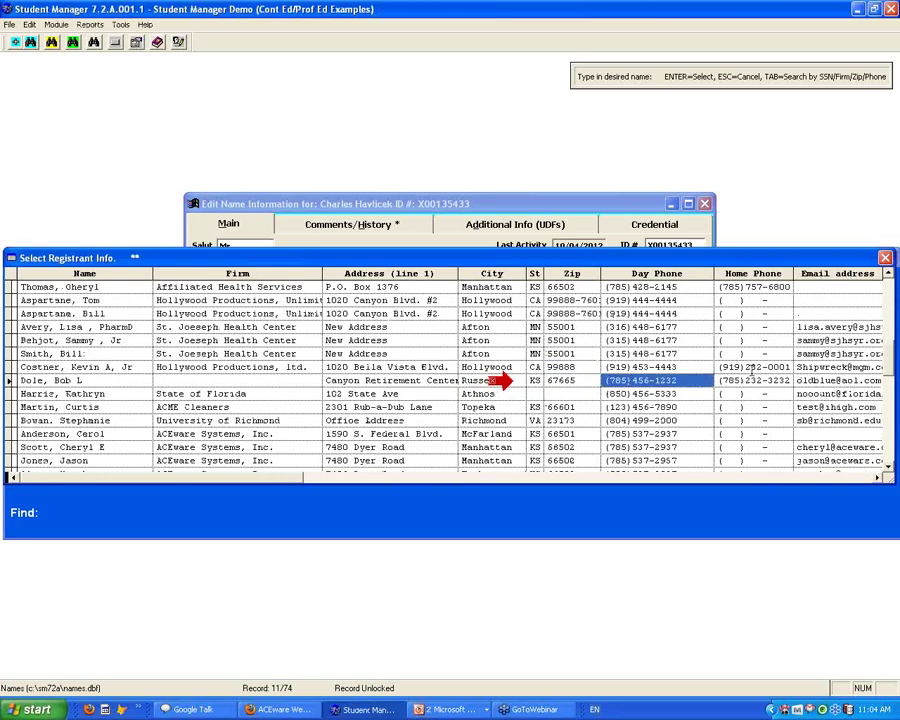
pyautogui.click(752, 369)
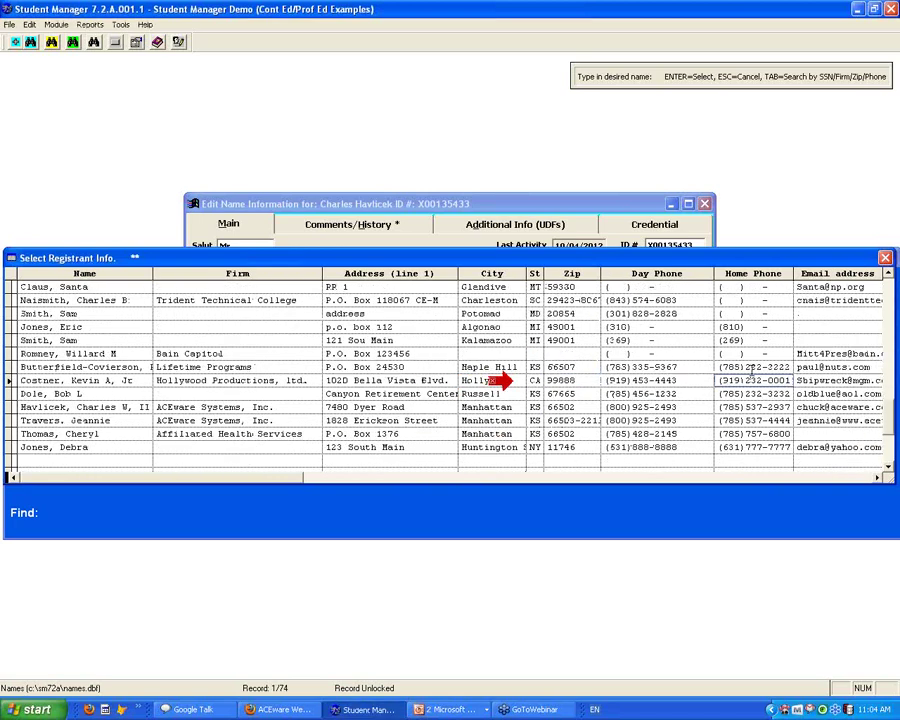
pyautogui.click(646, 380)
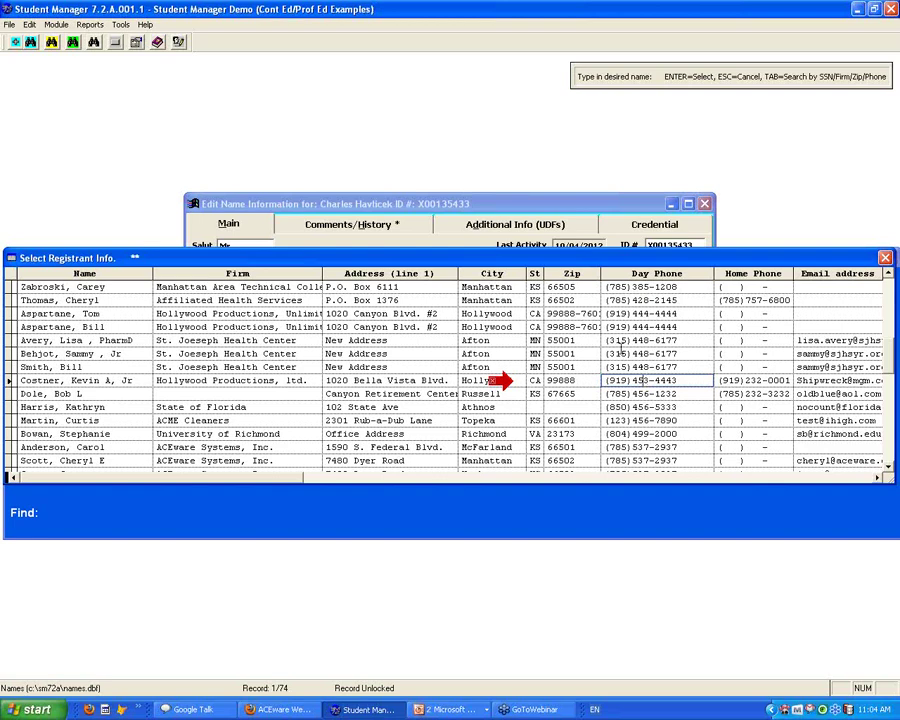
pyautogui.click(637, 380)
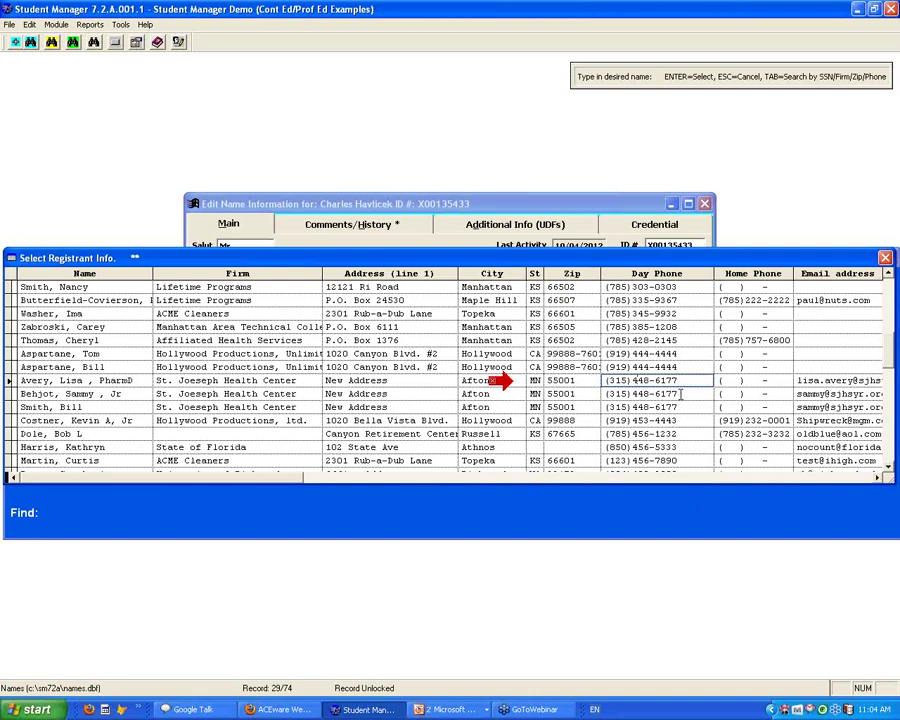
pyautogui.click(663, 338)
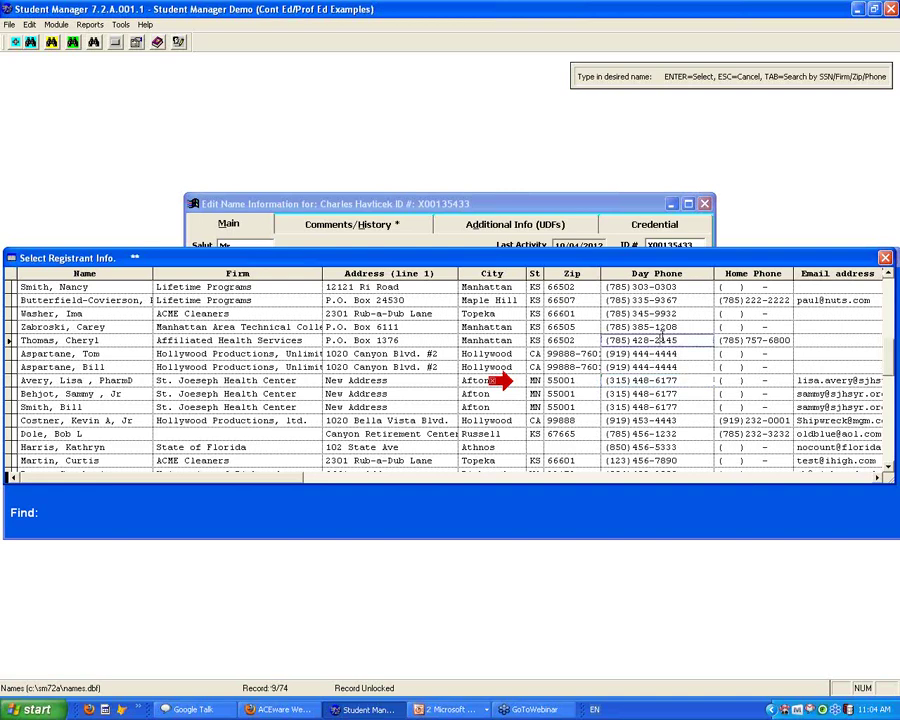
pyautogui.write('5372937')
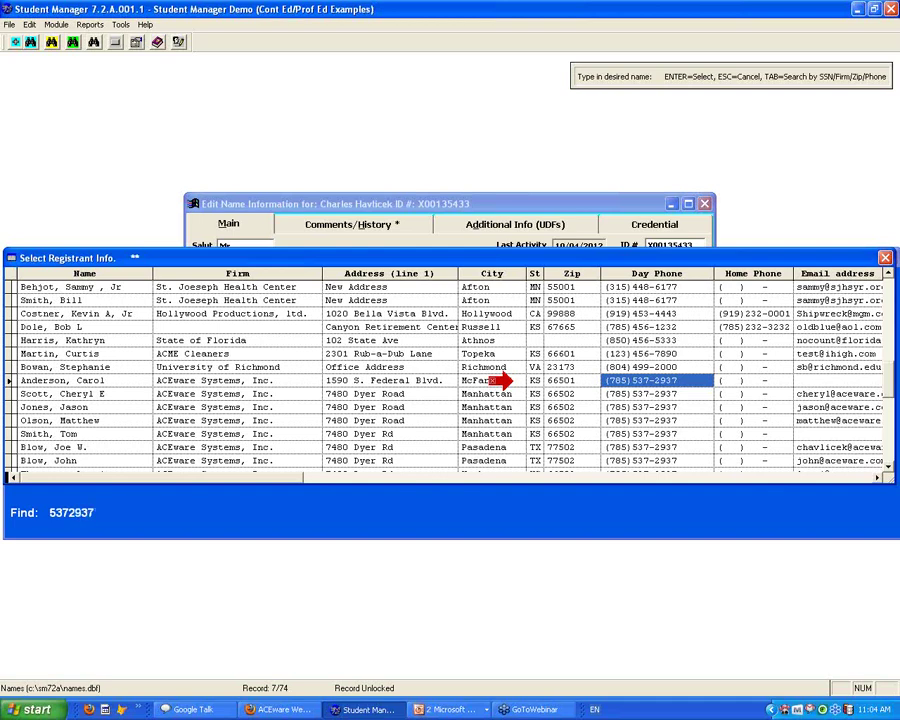
pyautogui.press('BackSpace')
pyautogui.press('BackSpace')
pyautogui.press('BackSpace')
pyautogui.press('BackSpace')
pyautogui.press('BackSpace')
pyautogui.press('BackSpace')
pyautogui.press('BackSpace')
pyautogui.press('Tab')
pyautogui.write('587')
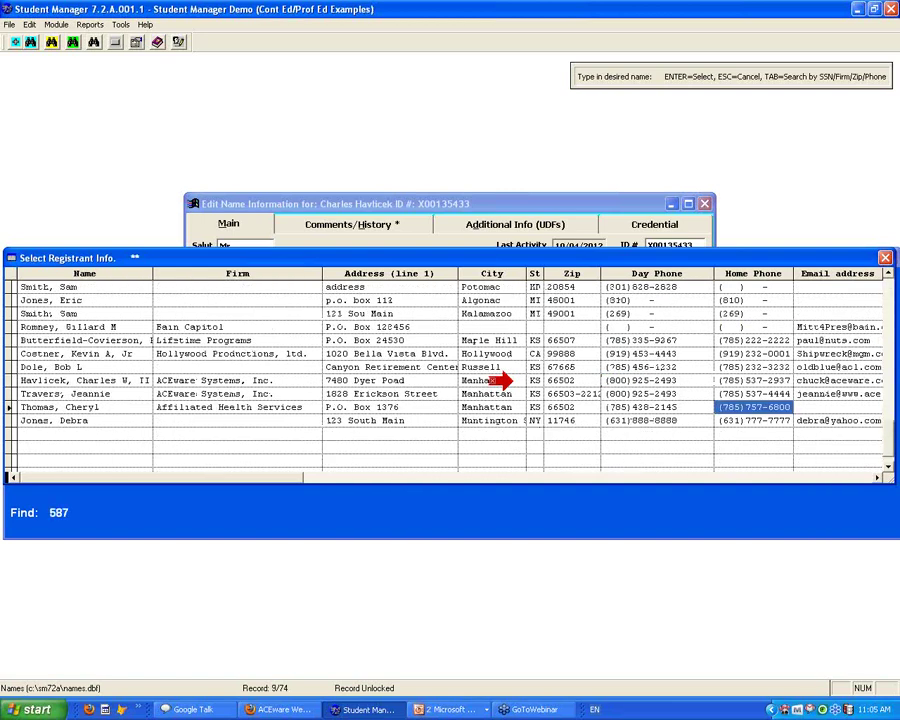
pyautogui.write('CHUCK')
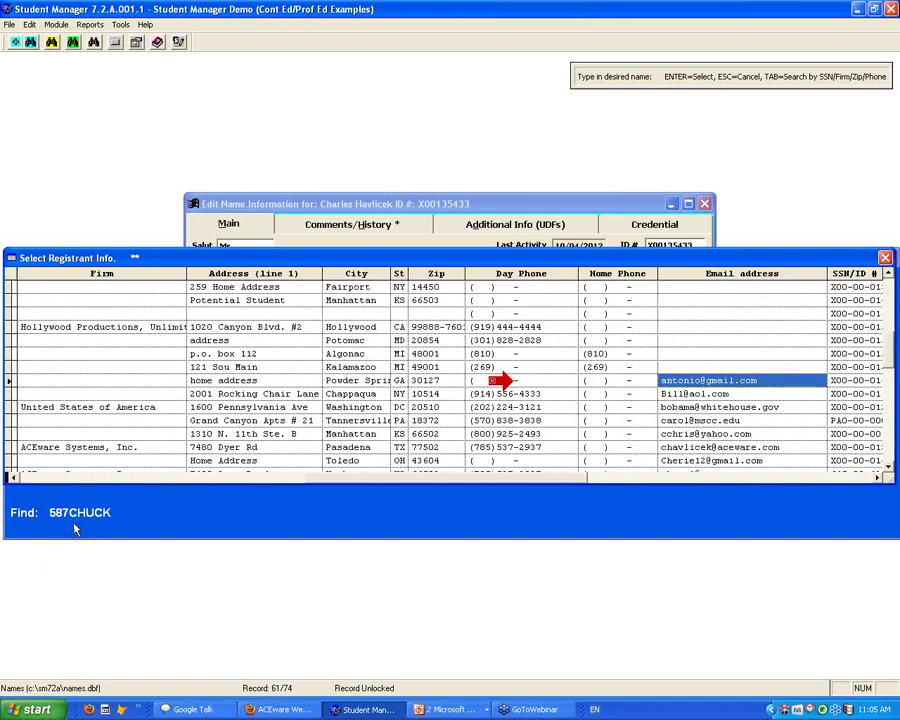
# - Search the lookup by a first name and re-sort it by ID number
pyautogui.press('BackSpace')
pyautogui.press('BackSpace')
pyautogui.press('BackSpace')
pyautogui.press('BackSpace')
pyautogui.press('BackSpace')
pyautogui.press('BackSpace')
pyautogui.press('BackSpace')
pyautogui.press('BackSpace')
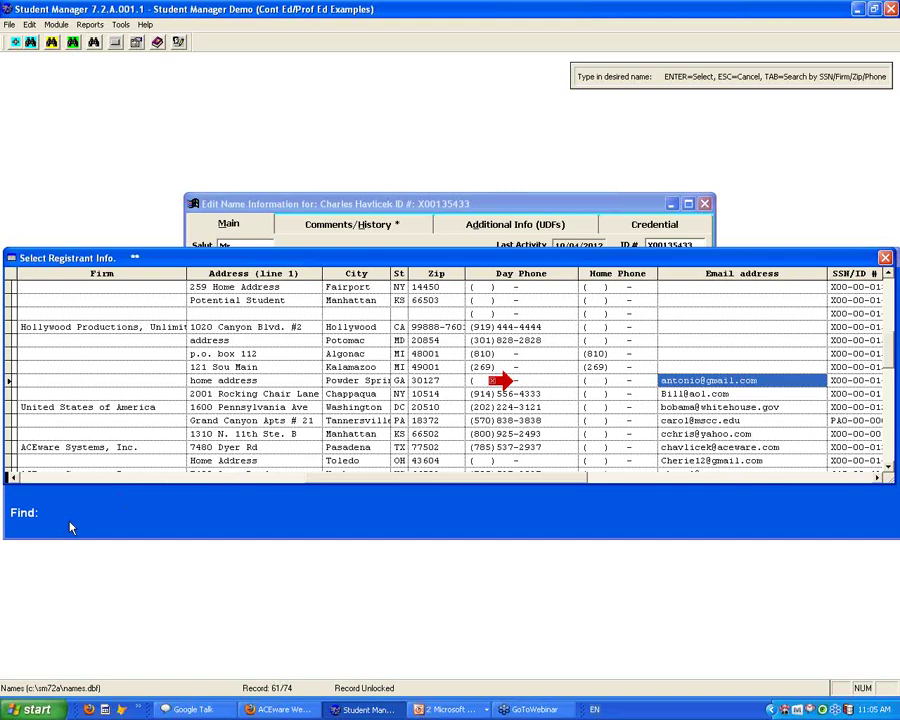
pyautogui.write('CHUCK')
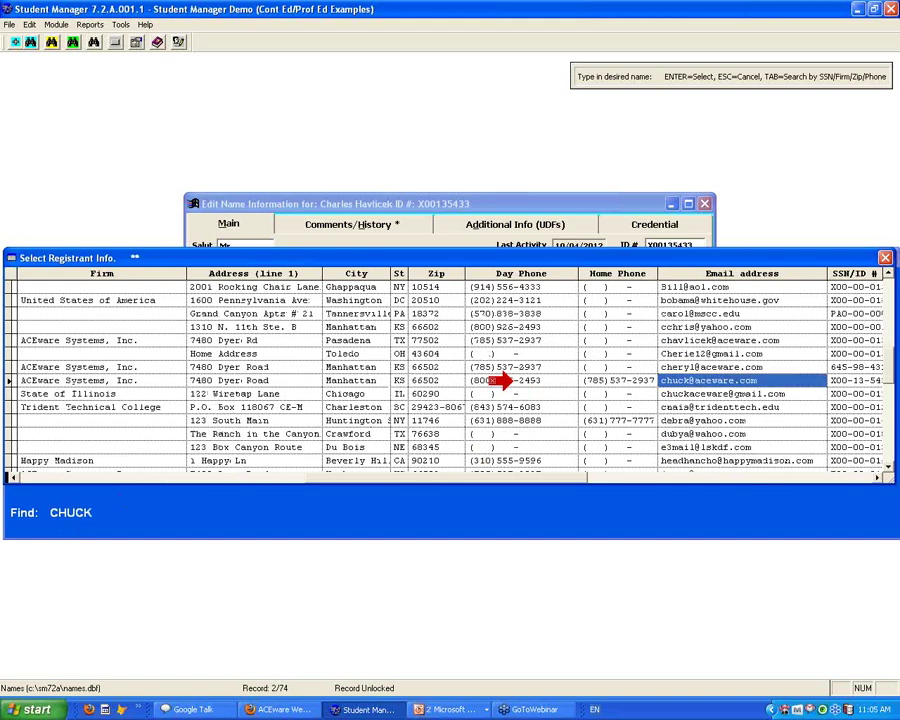
pyautogui.press('Tab')
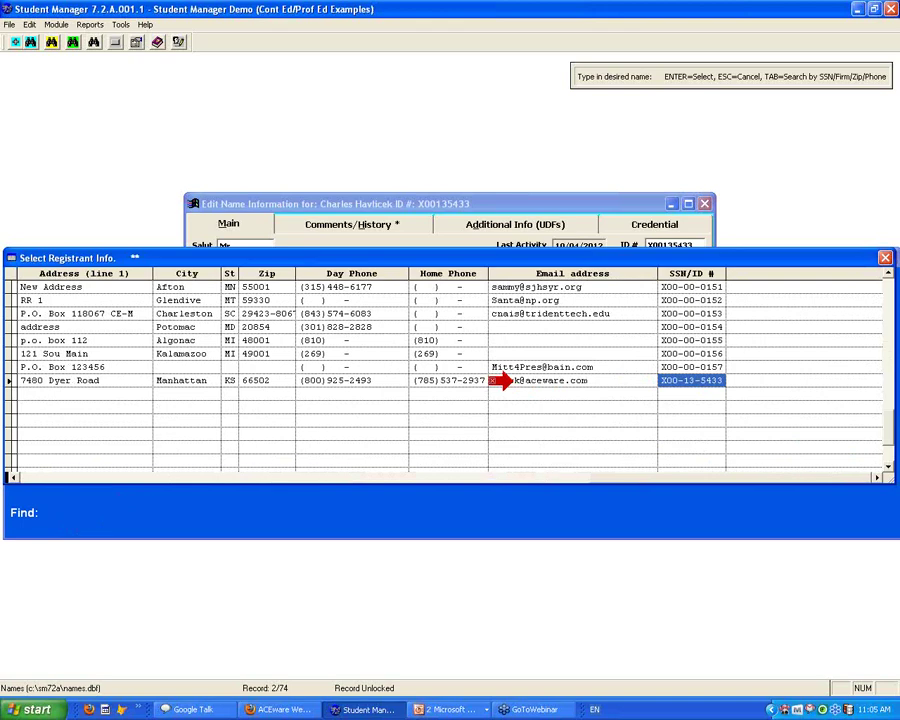
pyautogui.press('Home')
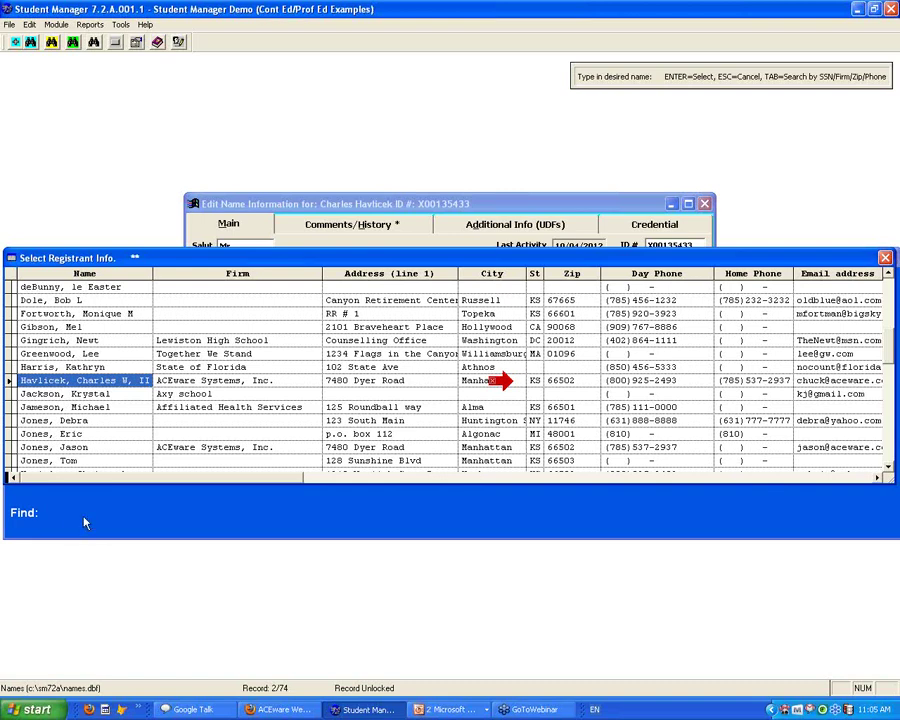
# - Open the highlighted registrant's record, then return to the PowerPoint slide show
pyautogui.press('Return')
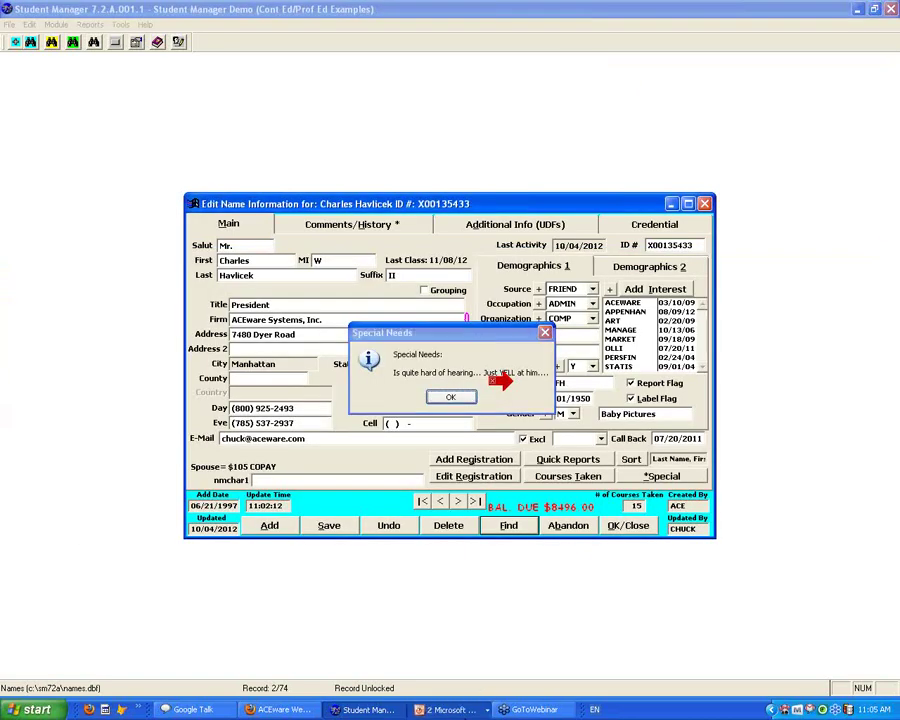
pyautogui.click(450, 709)
pyautogui.click(480, 672)
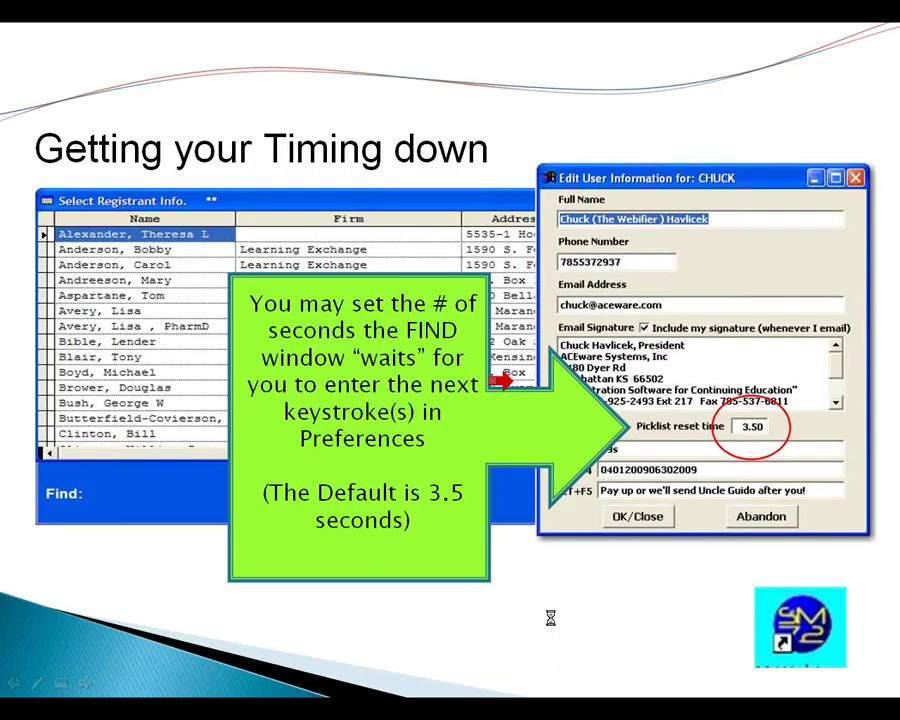
# - Preview the Find Them slide, return to the timing slide, and relaunch Student Manager from it
pyautogui.click(550, 618)
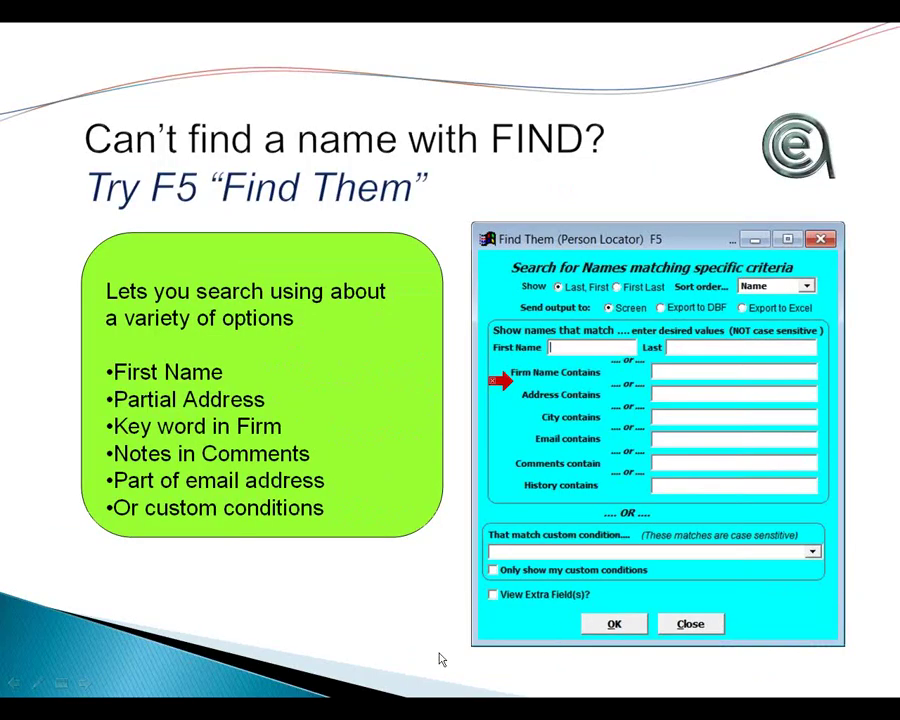
pyautogui.click(12, 682)
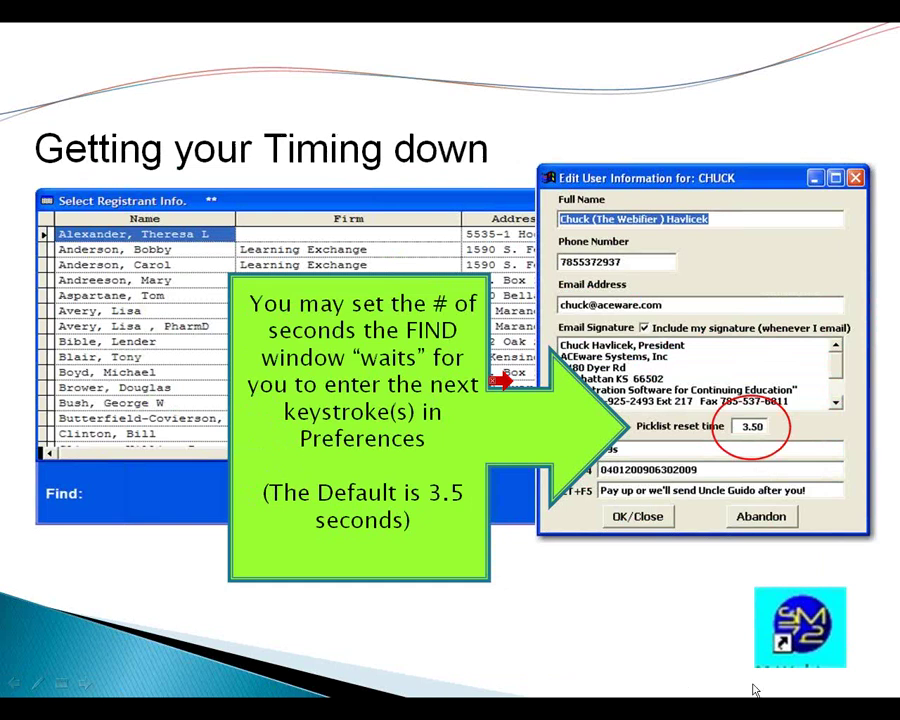
pyautogui.click(790, 625)
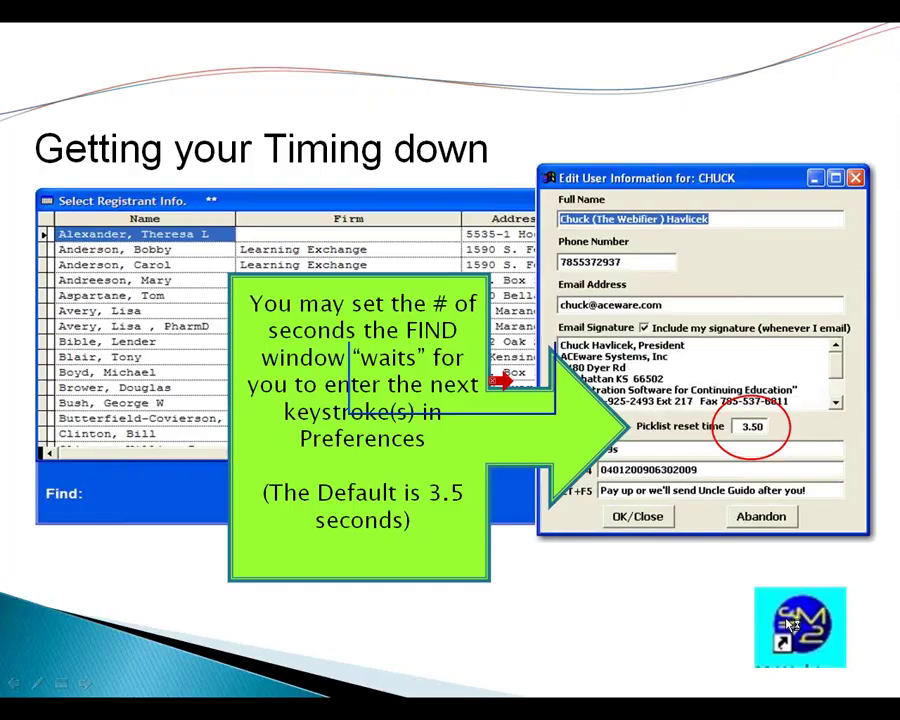
pyautogui.press('Return')
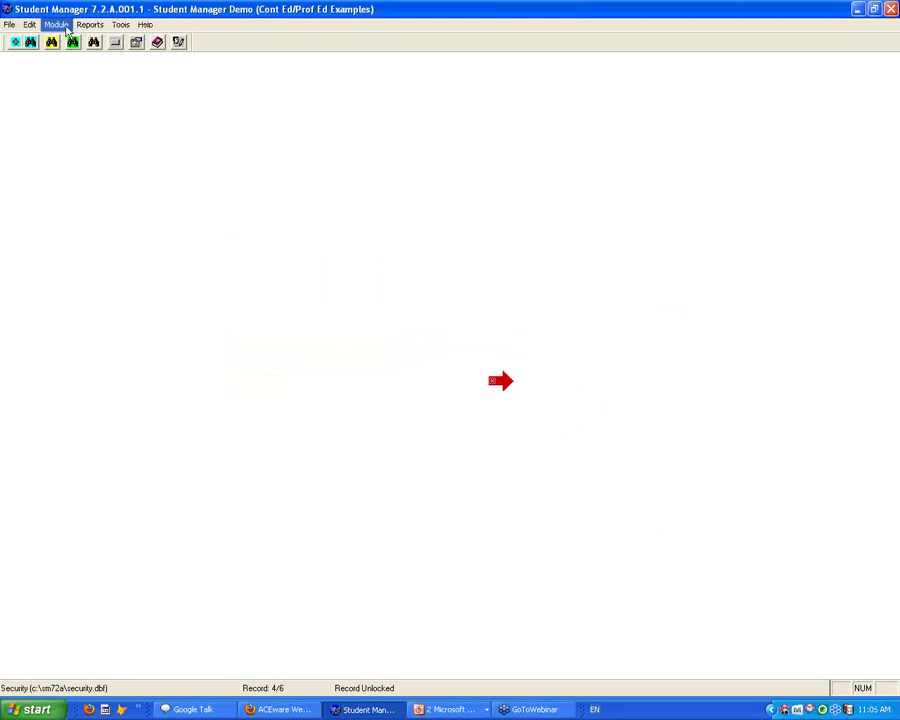
# - Start a new record with Module > Names > Add New Name
pyautogui.click(66, 29)
pyautogui.moveTo(72, 40)
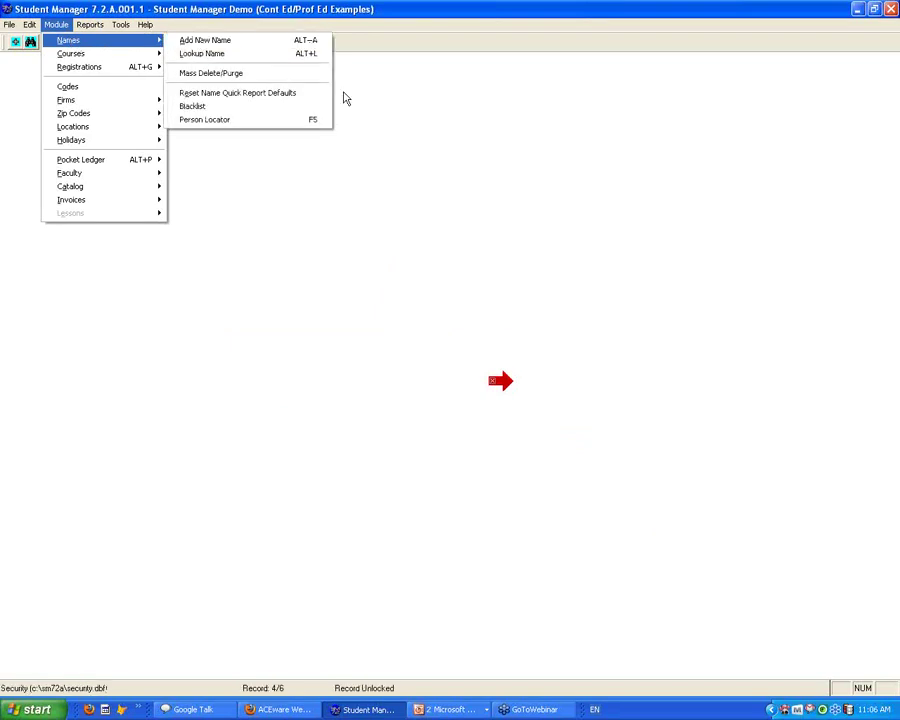
pyautogui.click(34, 48)
pyautogui.click(16, 42)
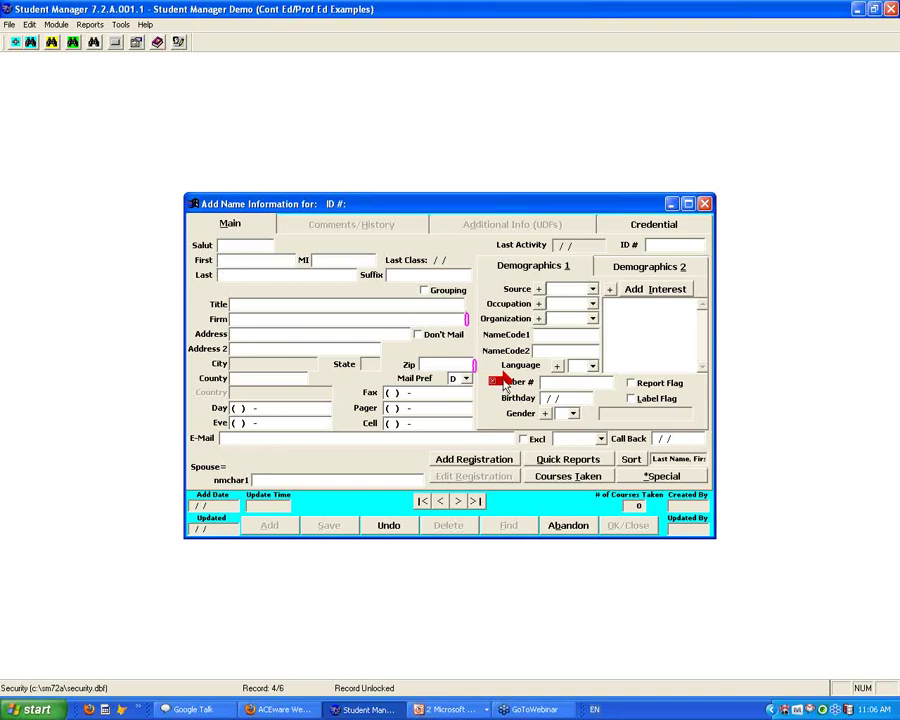
# - Enter the new person's first name and last name on the form
pyautogui.click(237, 260)
pyautogui.write('J')
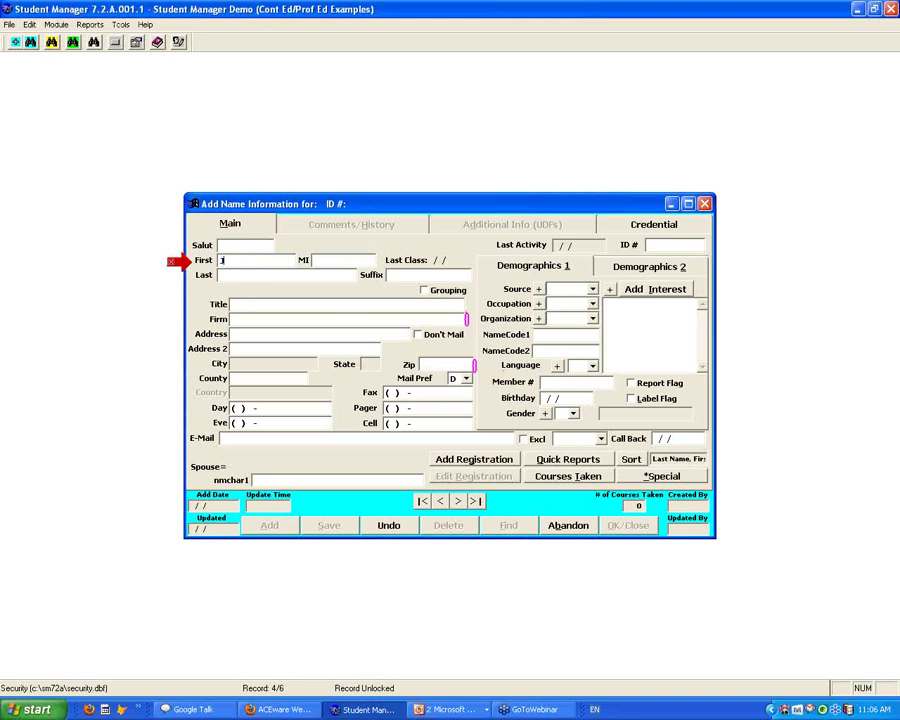
pyautogui.write('oan')
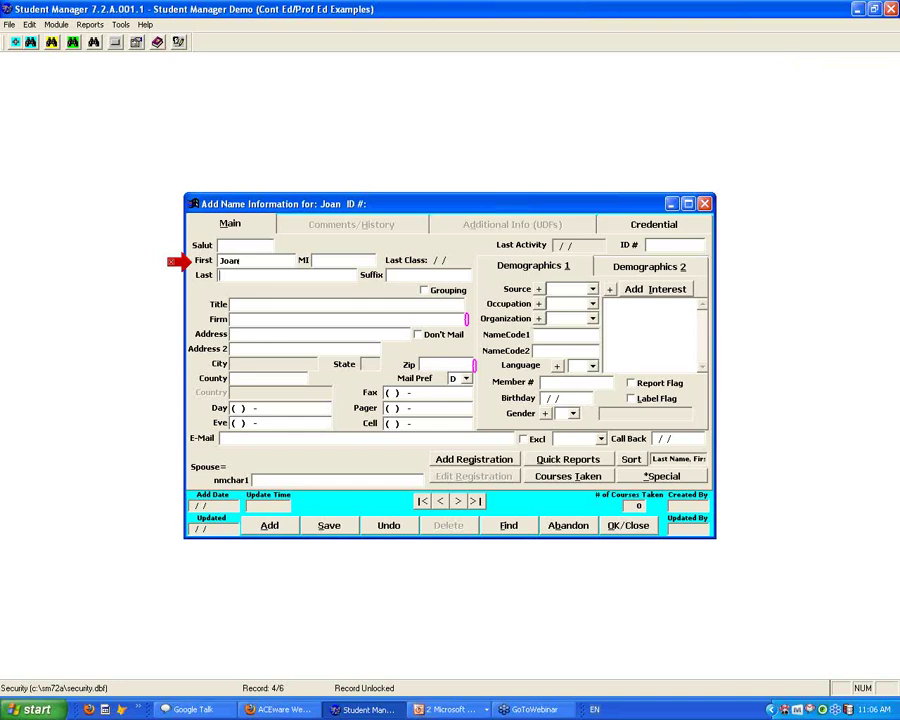
pyautogui.write('Smith')
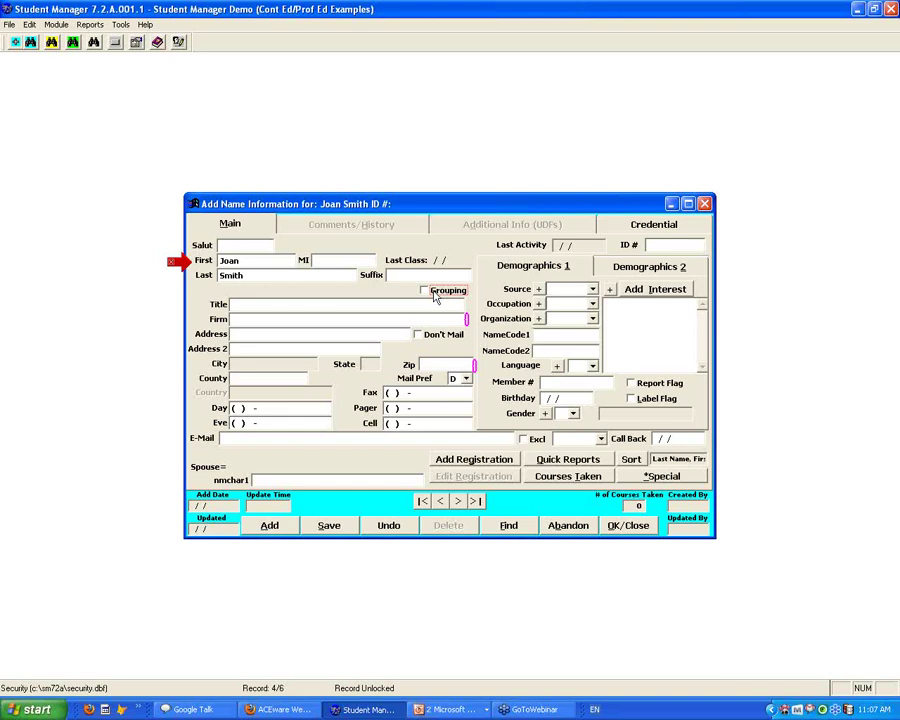
# - Enter title Director and firm 'Institute of Something', then leave the firm field for lookup
pyautogui.click(212, 263)
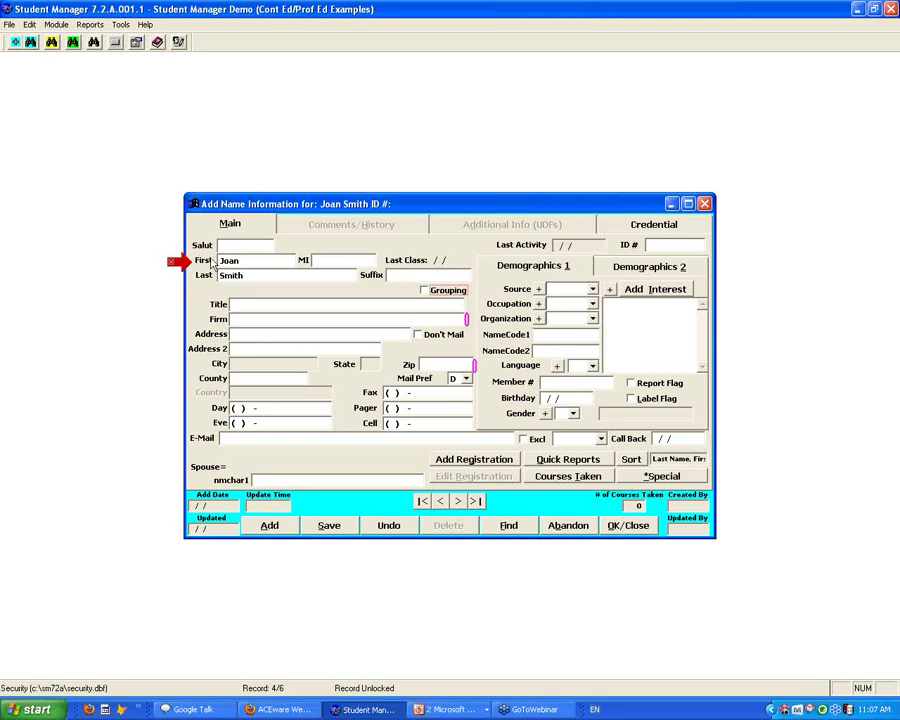
pyautogui.click(245, 302)
pyautogui.write('Director')
pyautogui.press('Tab')
pyautogui.write('Un')
pyautogui.press('BackSpace')
pyautogui.press('BackSpace')
pyautogui.write('Institute of Something')
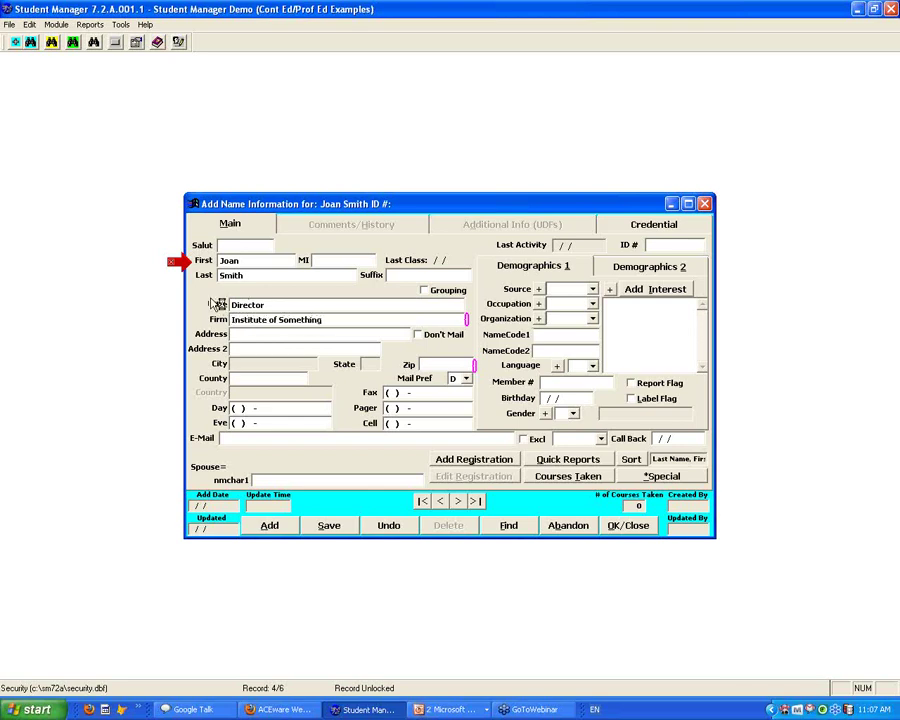
pyautogui.click(395, 323)
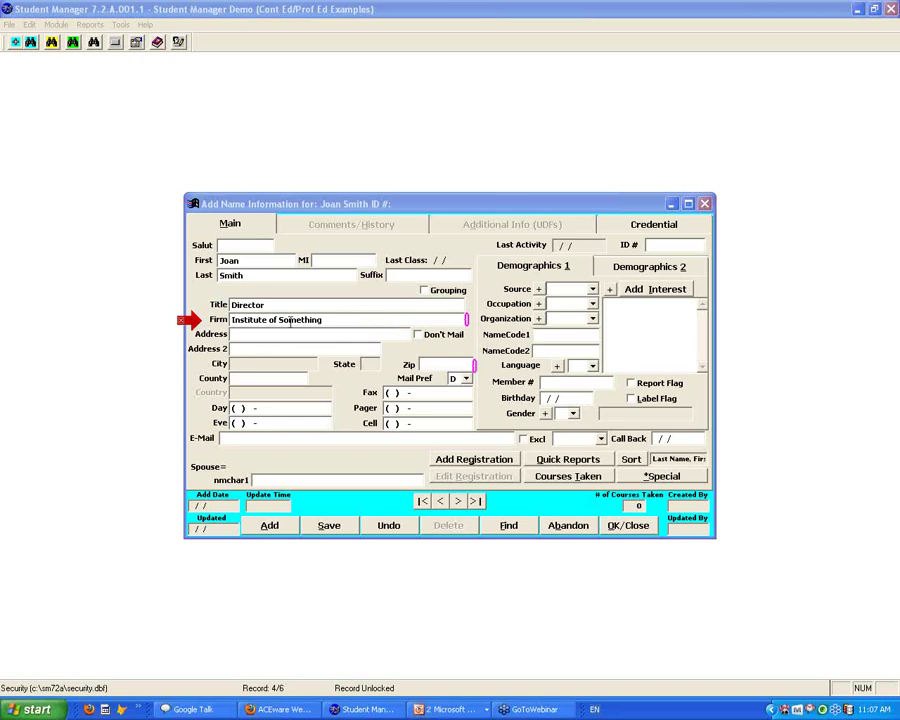
pyautogui.press('Tab')
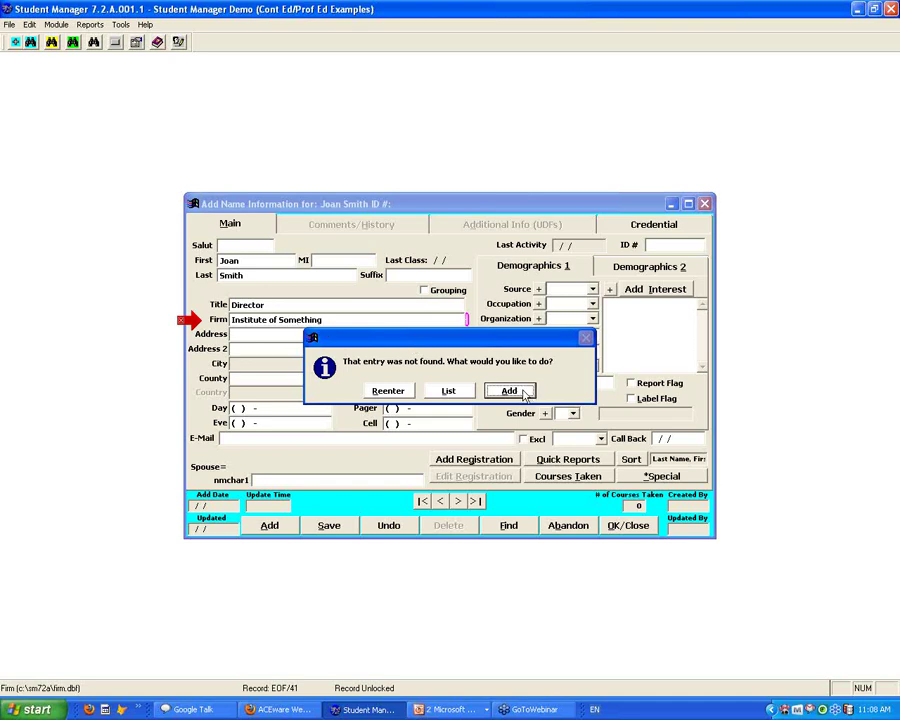
pyautogui.click(522, 392)
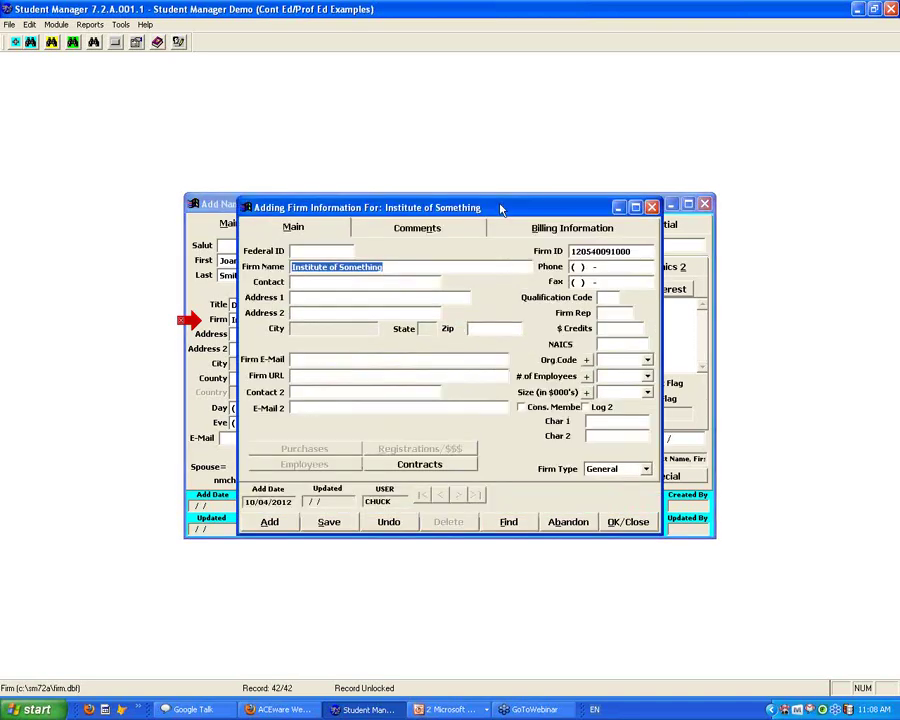
pyautogui.moveTo(501, 209); pyautogui.dragTo(618, 272)
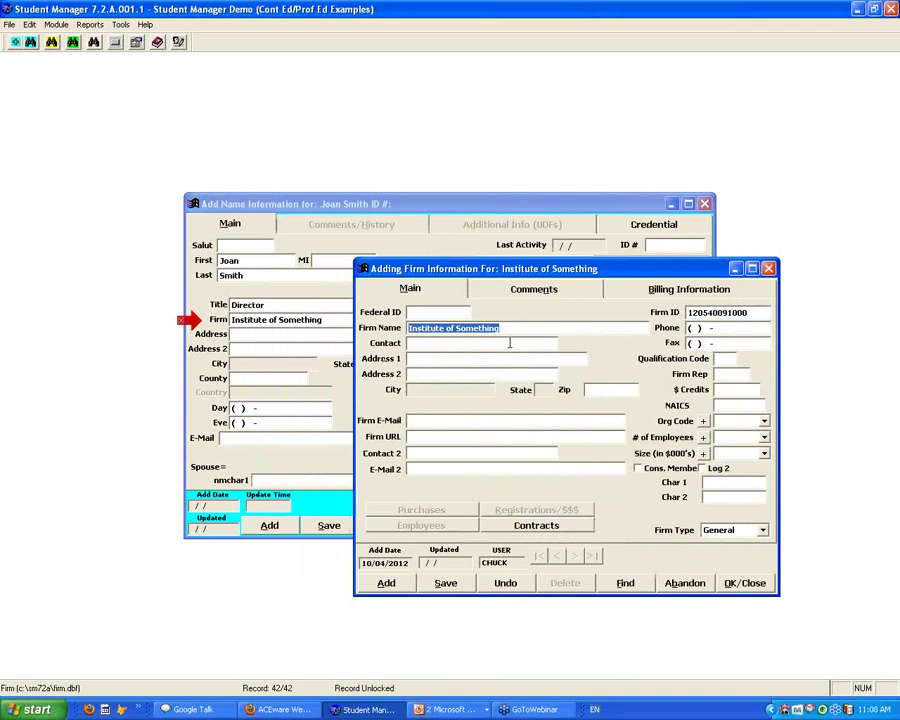
pyautogui.click(508, 344)
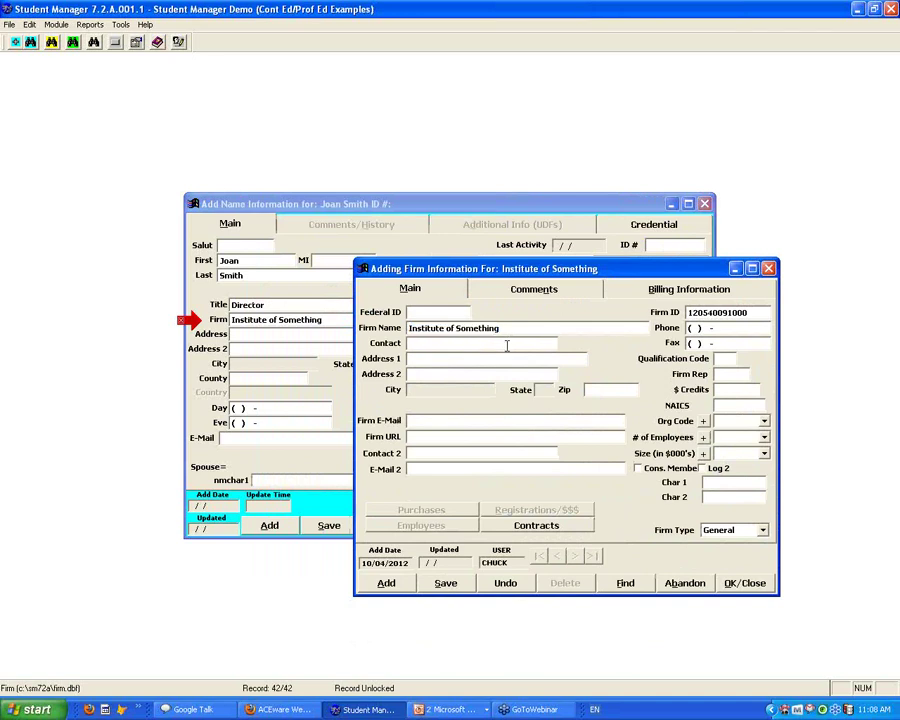
pyautogui.press('Tab')
pyautogui.write('Address')
pyautogui.write('302')
pyautogui.write('17')
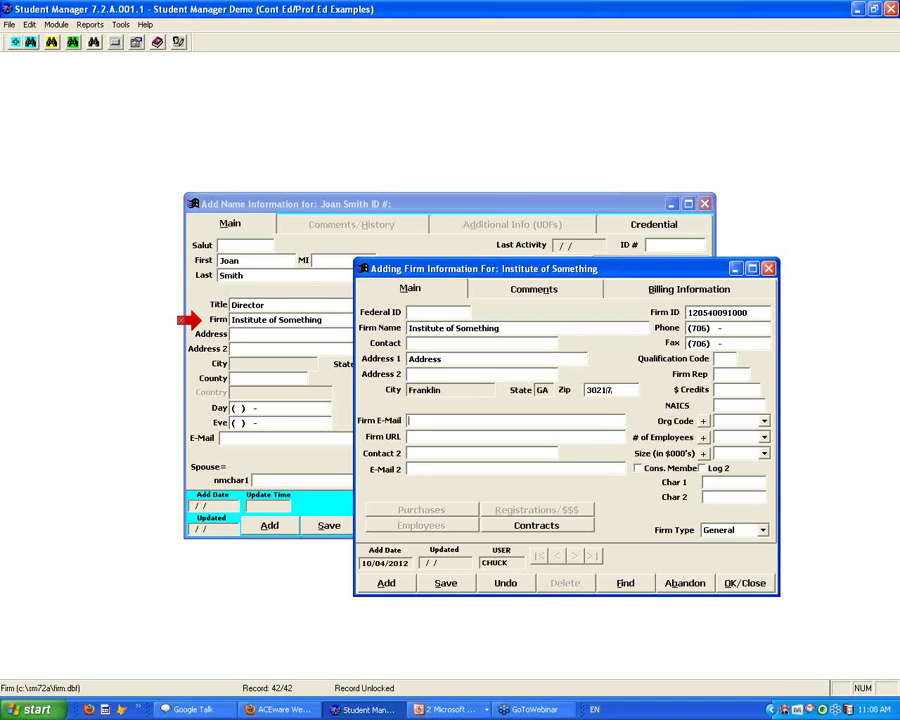
pyautogui.press('Tab')
pyautogui.write('www.instofsomething.com')
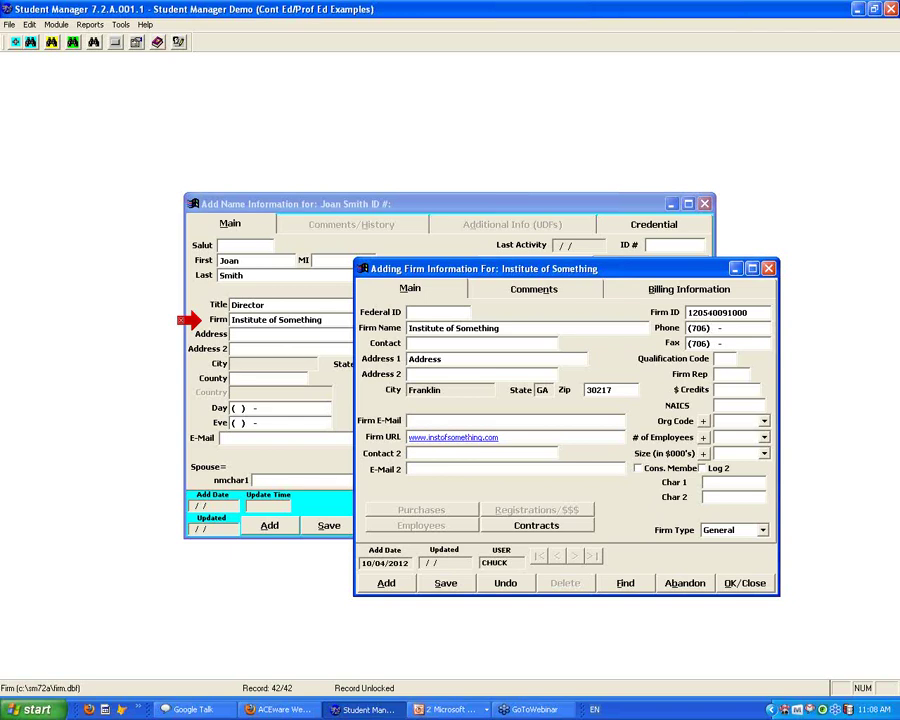
# - Enter the firm phone 888-0999 and set Org Code to ENTER (Entertainment Industry)
pyautogui.click(726, 344)
pyautogui.write('888-0999')
pyautogui.moveTo(682, 276); pyautogui.dragTo(652, 158)
pyautogui.click(736, 302)
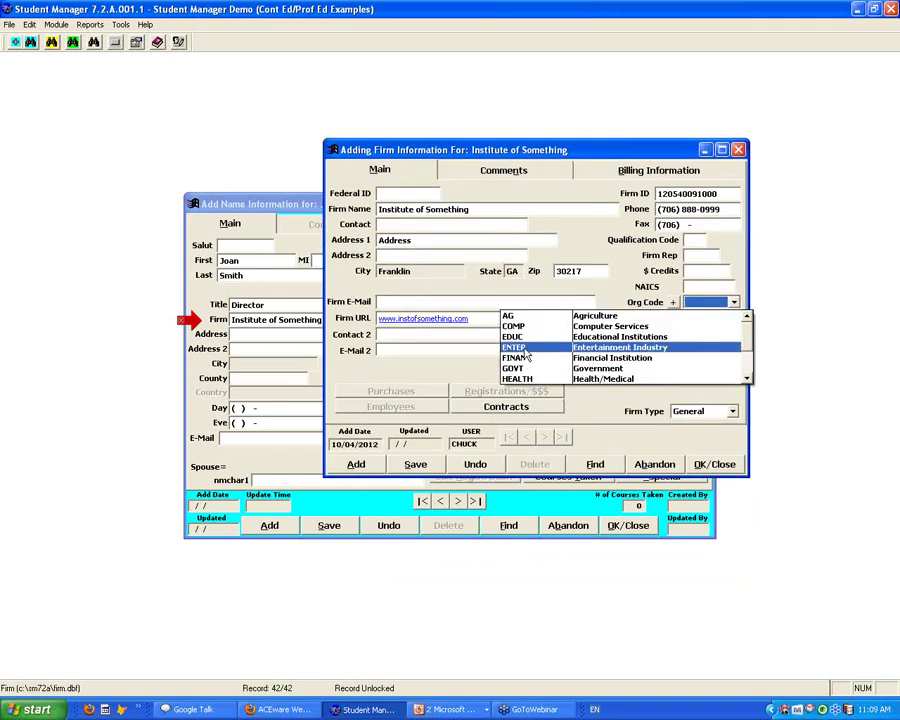
pyautogui.click(525, 350)
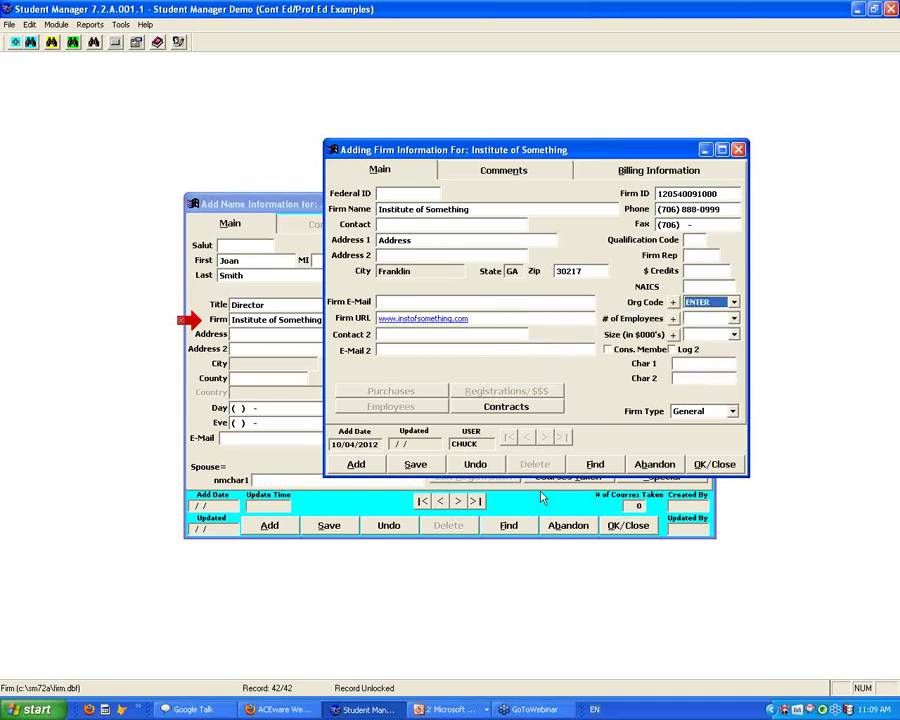
# - Set # of Employees to 1-9 and Size to 500,000-999,999
pyautogui.moveTo(628, 155); pyautogui.dragTo(688, 226)
pyautogui.click(792, 391)
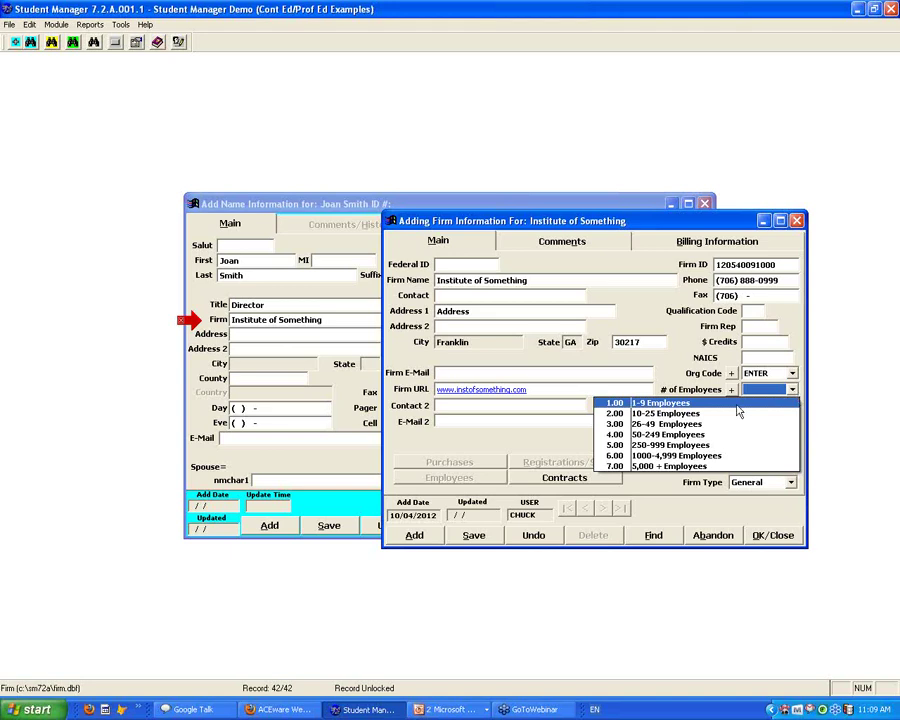
pyautogui.click(668, 405)
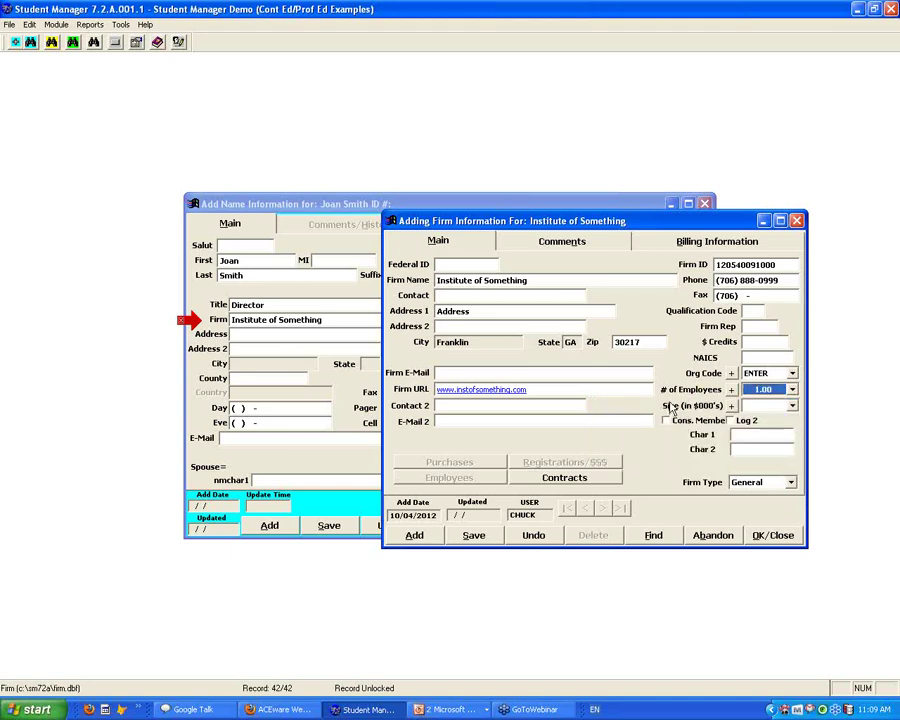
pyautogui.click(793, 406)
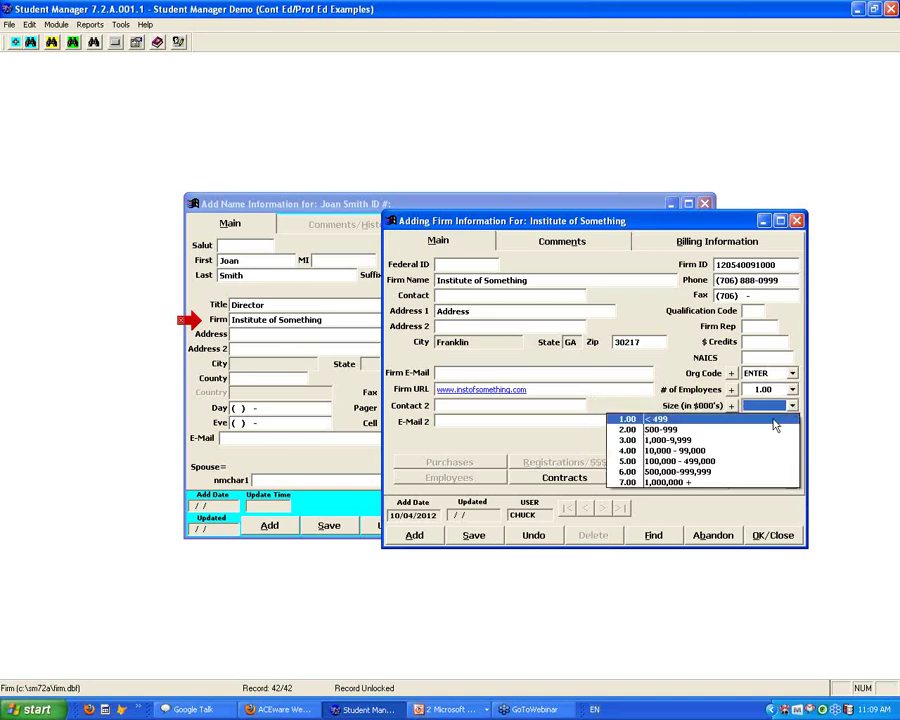
pyautogui.click(672, 472)
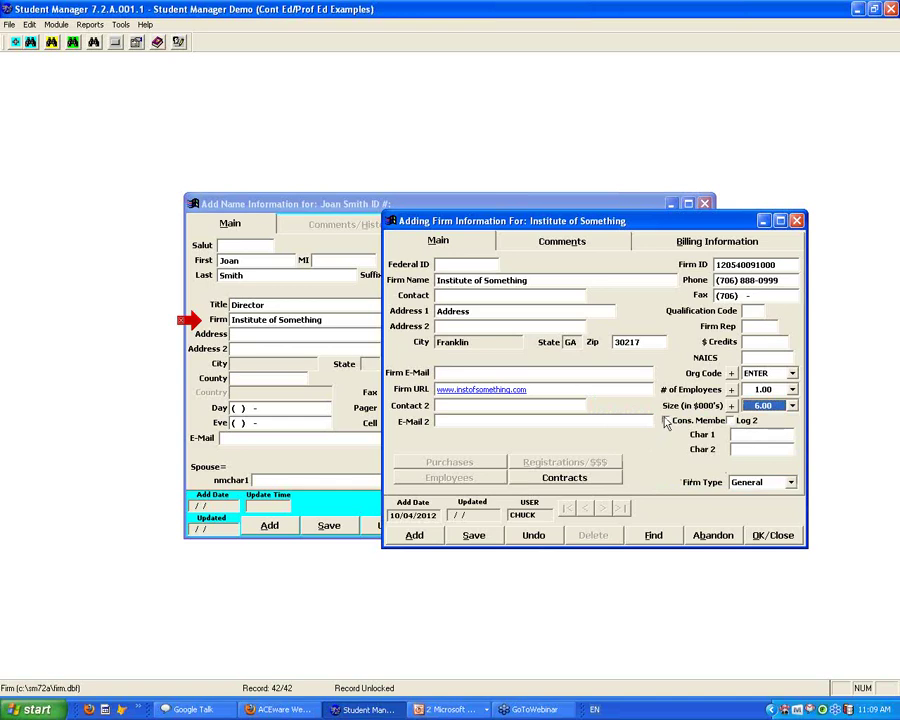
pyautogui.click(755, 310)
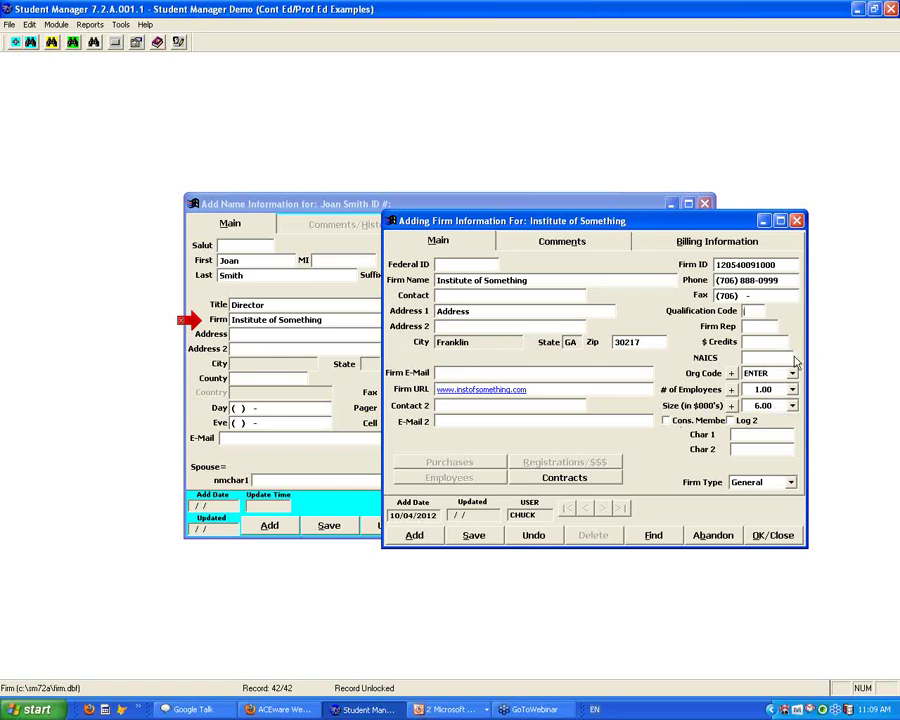
pyautogui.click(749, 357)
pyautogui.click(589, 246)
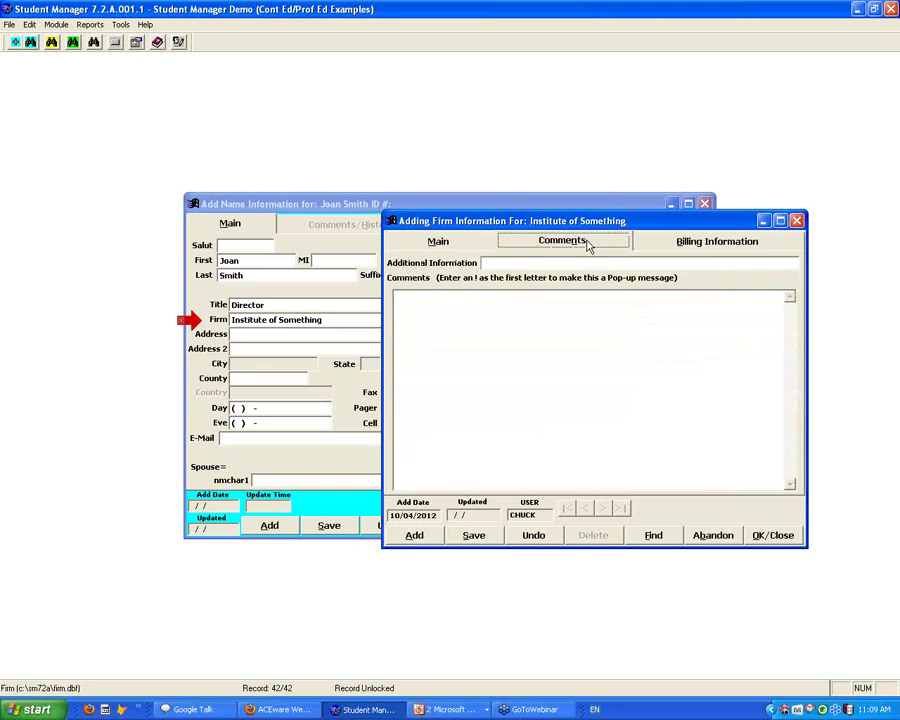
pyautogui.click(693, 246)
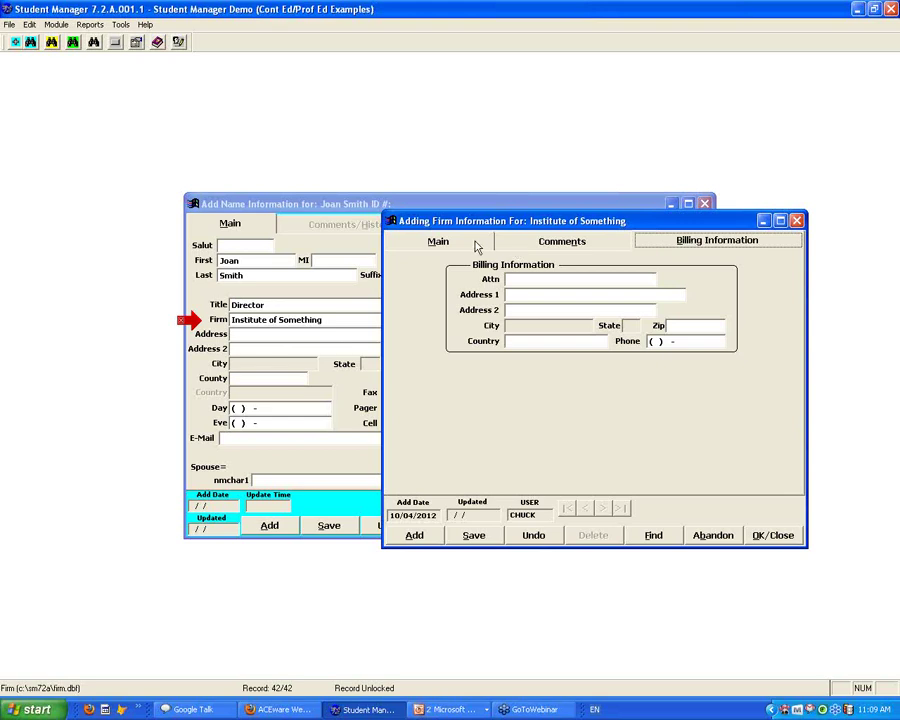
pyautogui.click(476, 249)
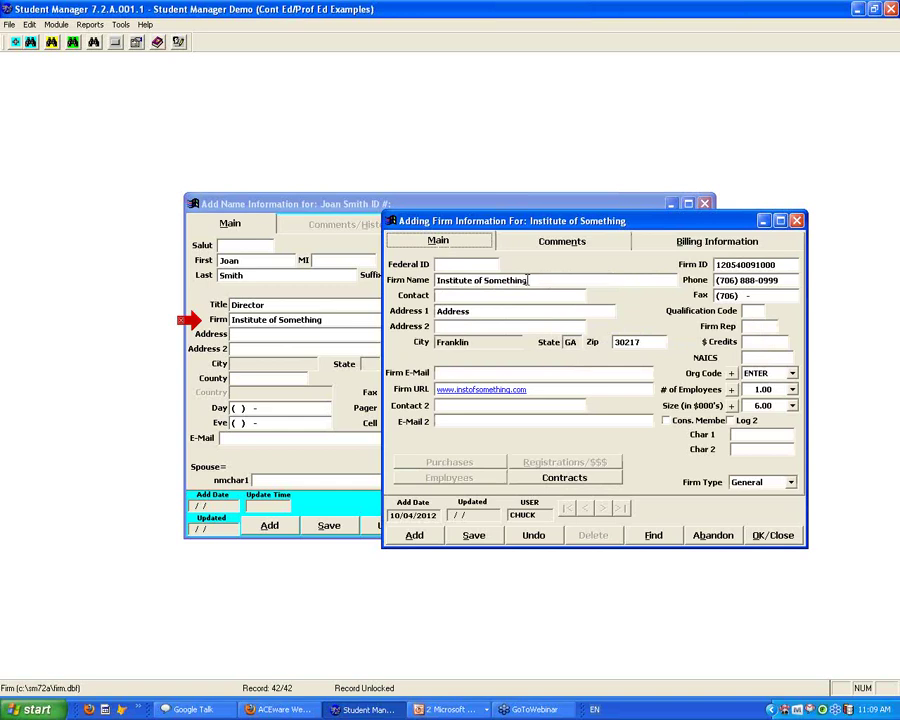
# - Enter billing Attn 'Accounts Payable', address P.O. Box 222, and zip 20111 with city Manassas
pyautogui.click(671, 243)
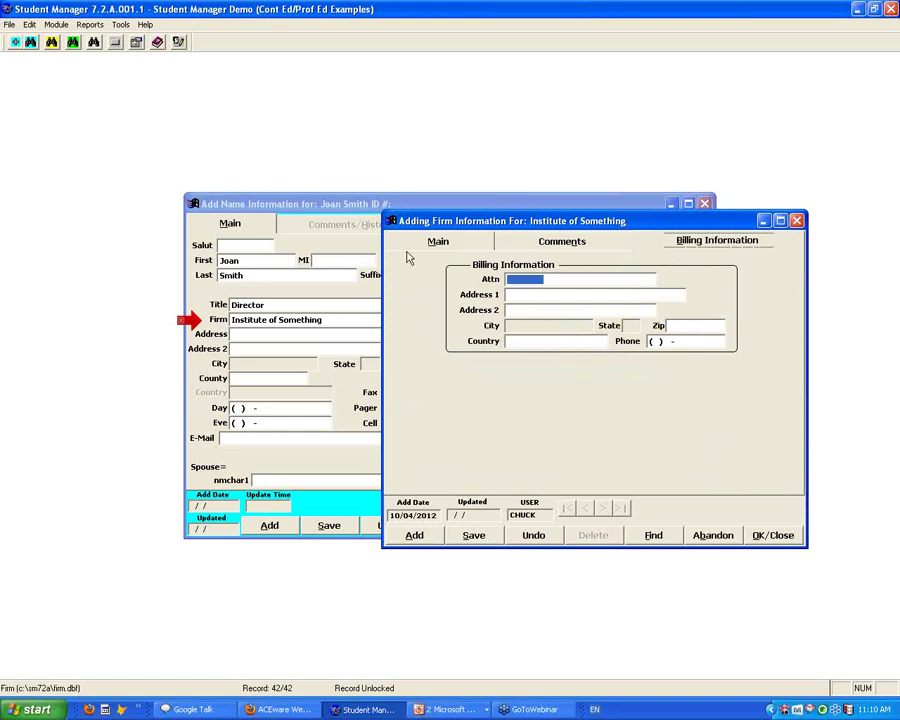
pyautogui.write('Account')
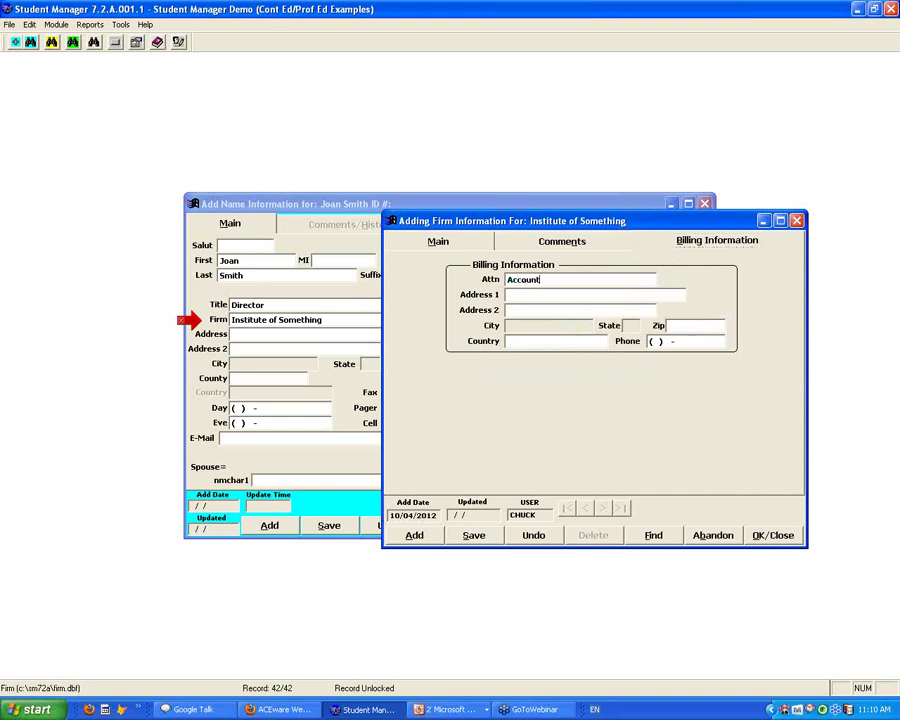
pyautogui.write('s Payable')
pyautogui.press('Tab')
pyautogui.write('P.O. Box 222')
pyautogui.press('Tab')
pyautogui.press('Tab')
pyautogui.write('2')
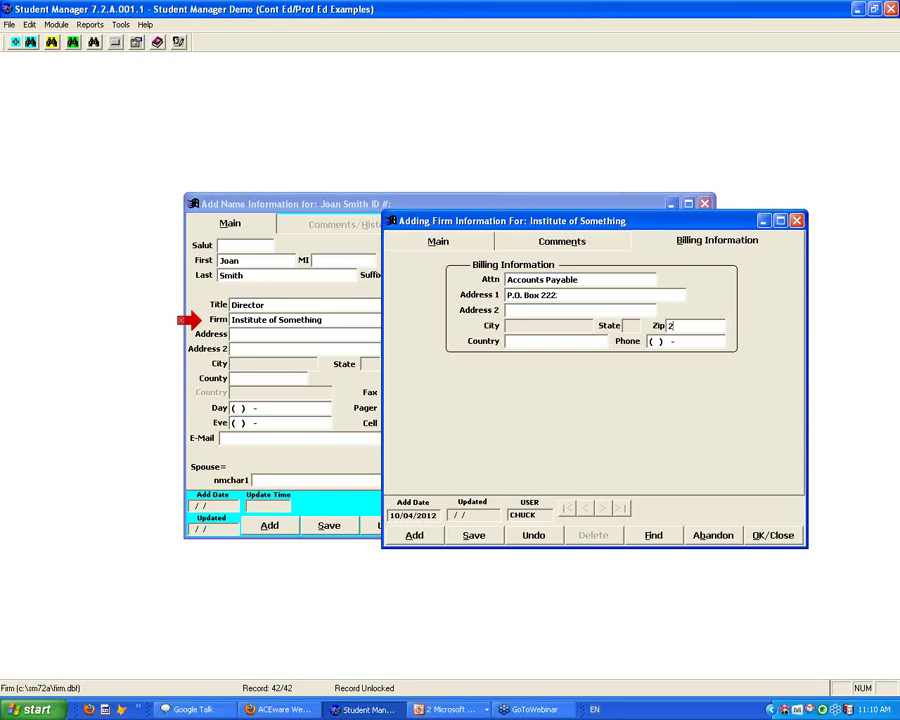
pyautogui.write('0111')
pyautogui.press('Tab')
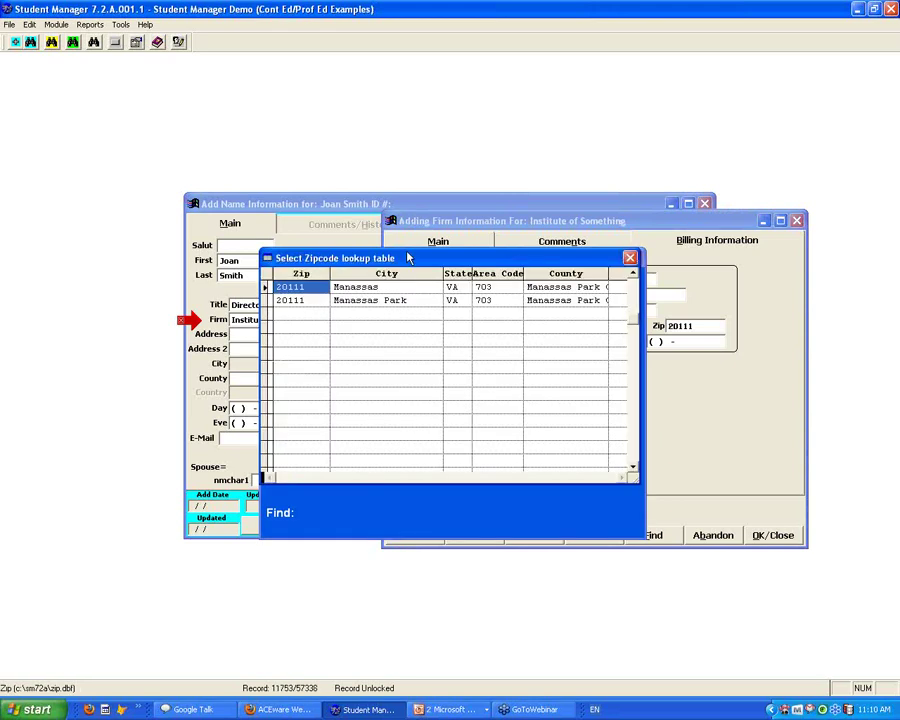
pyautogui.press('Return')
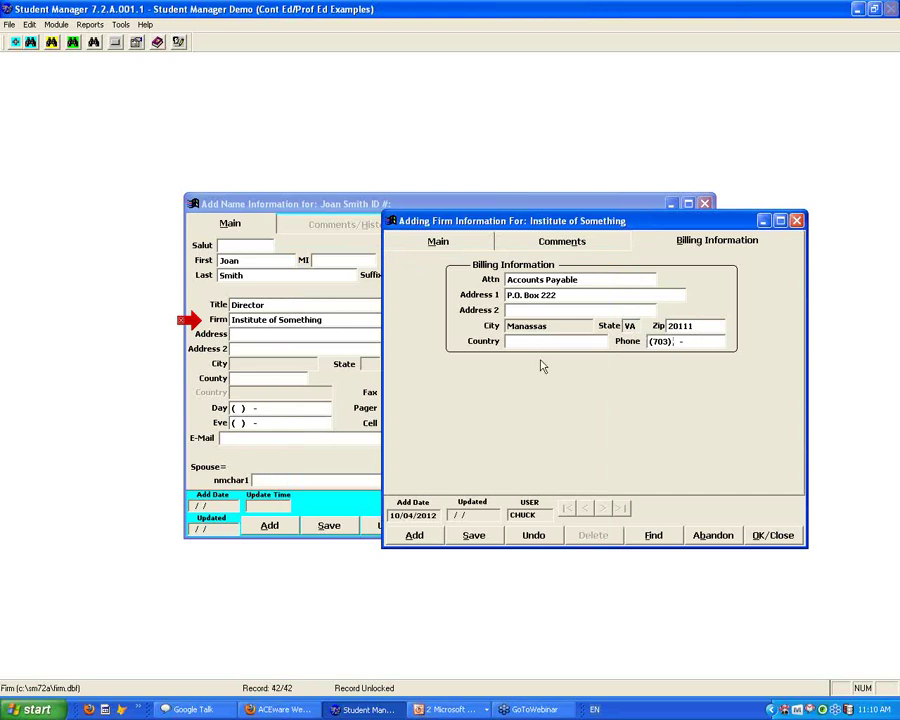
# - Review the firm's Main, Billing and Comments pages, then finish editing the firm
pyautogui.click(478, 243)
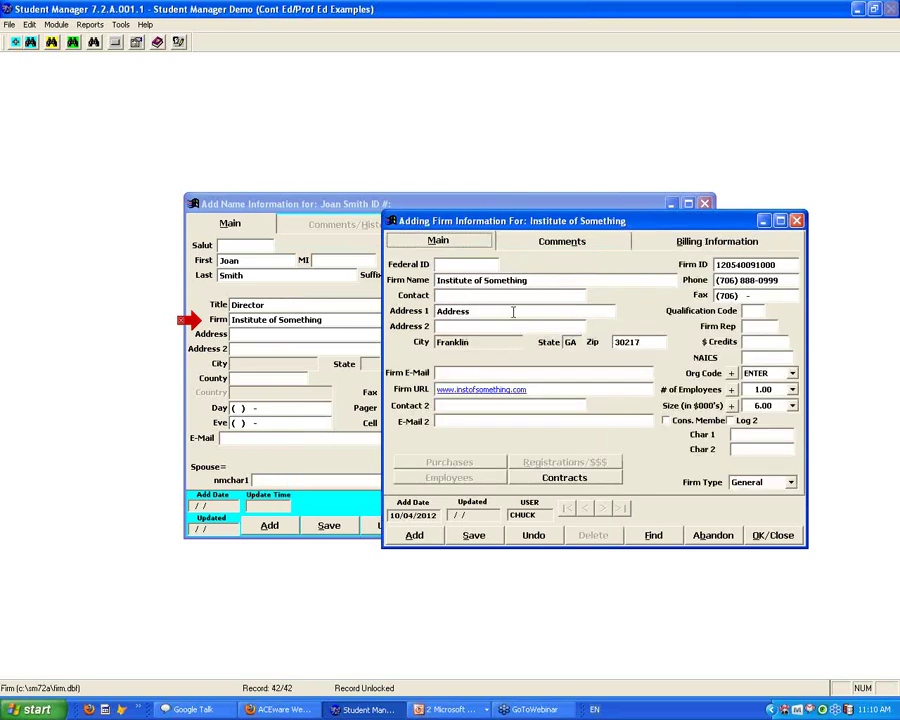
pyautogui.click(670, 240)
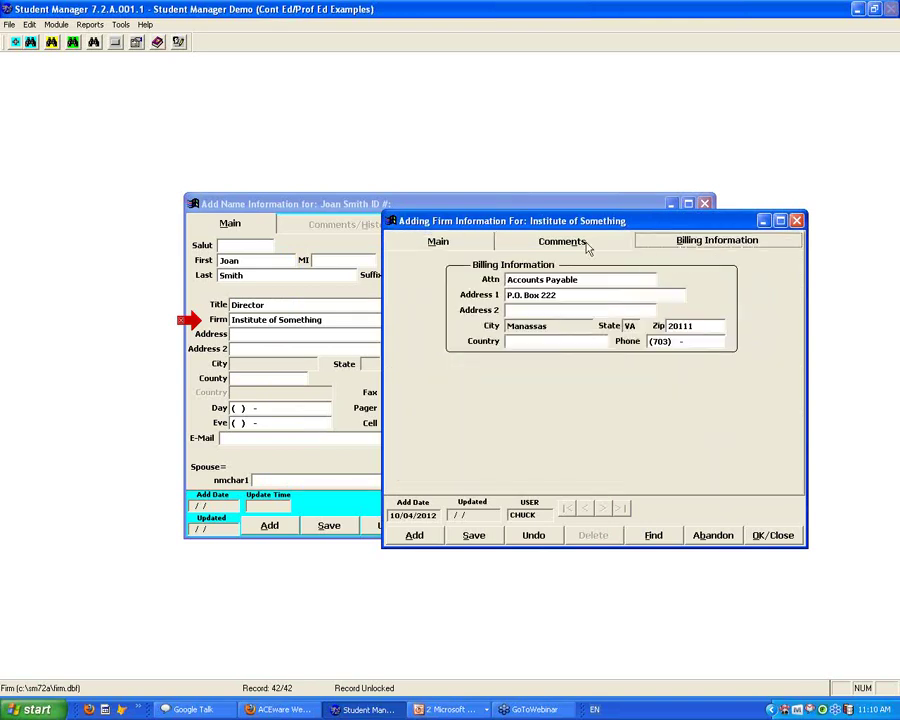
pyautogui.click(585, 244)
pyautogui.click(440, 241)
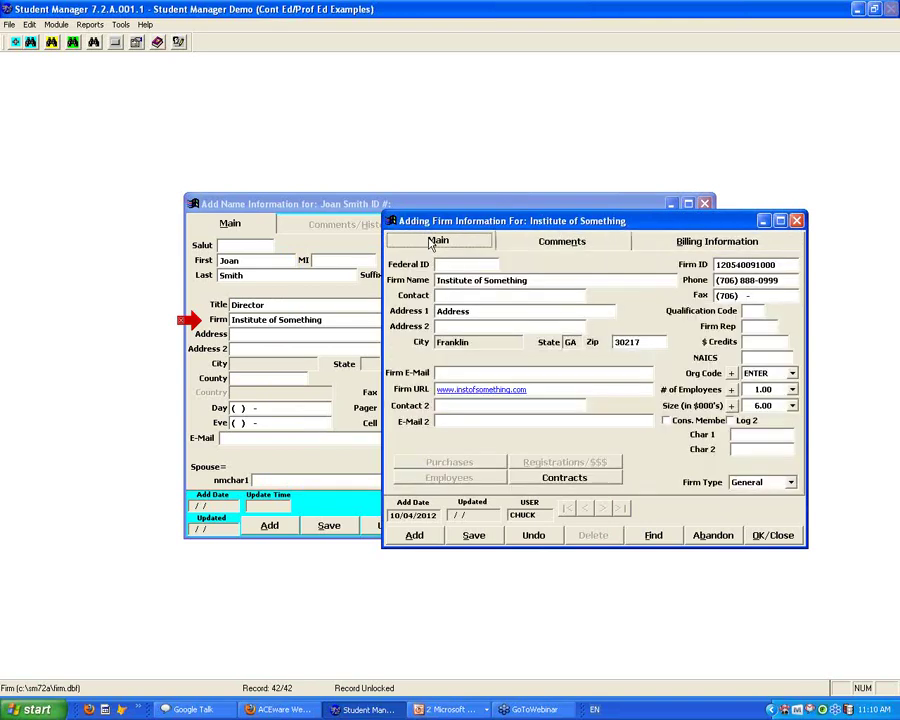
pyautogui.click(782, 541)
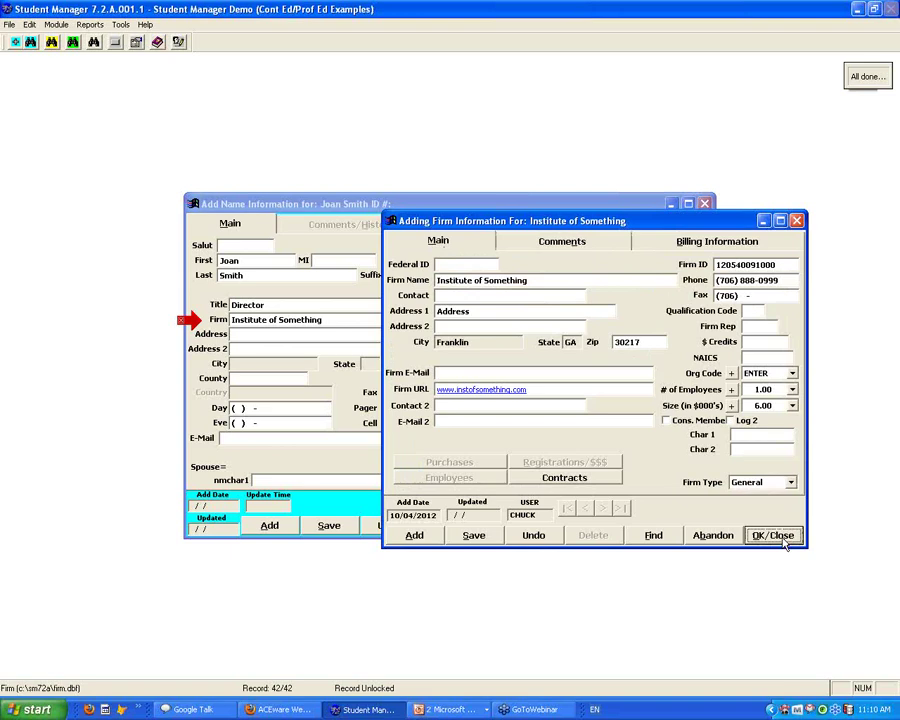
# - Back on the name record, enter the contact's e-mail and set Source FRIEND and Occupation ADMIN
pyautogui.click(785, 543)
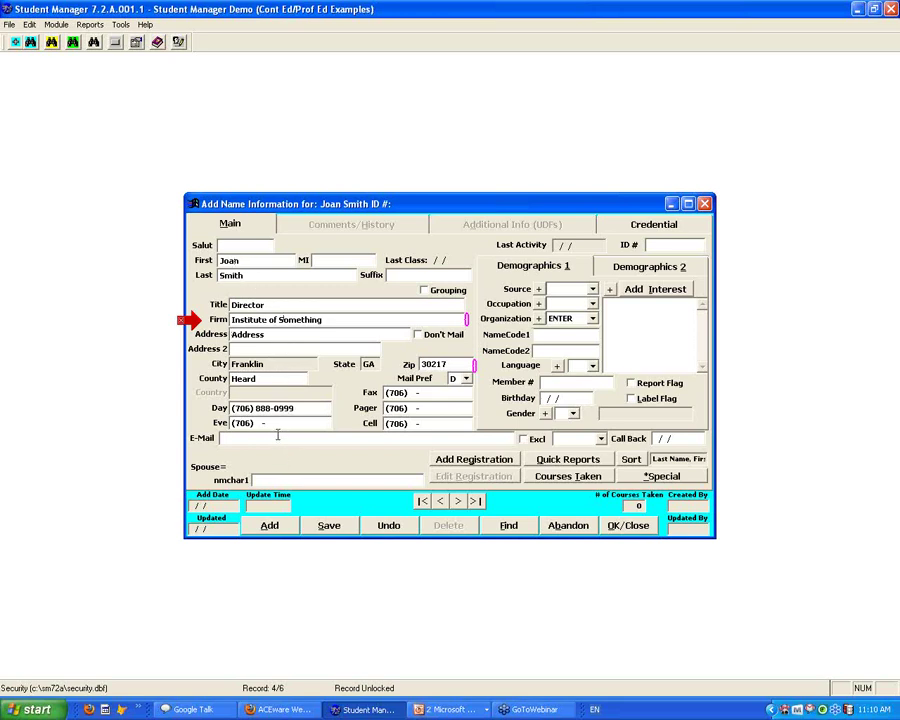
pyautogui.moveTo(278, 437); pyautogui.dragTo(203, 425)
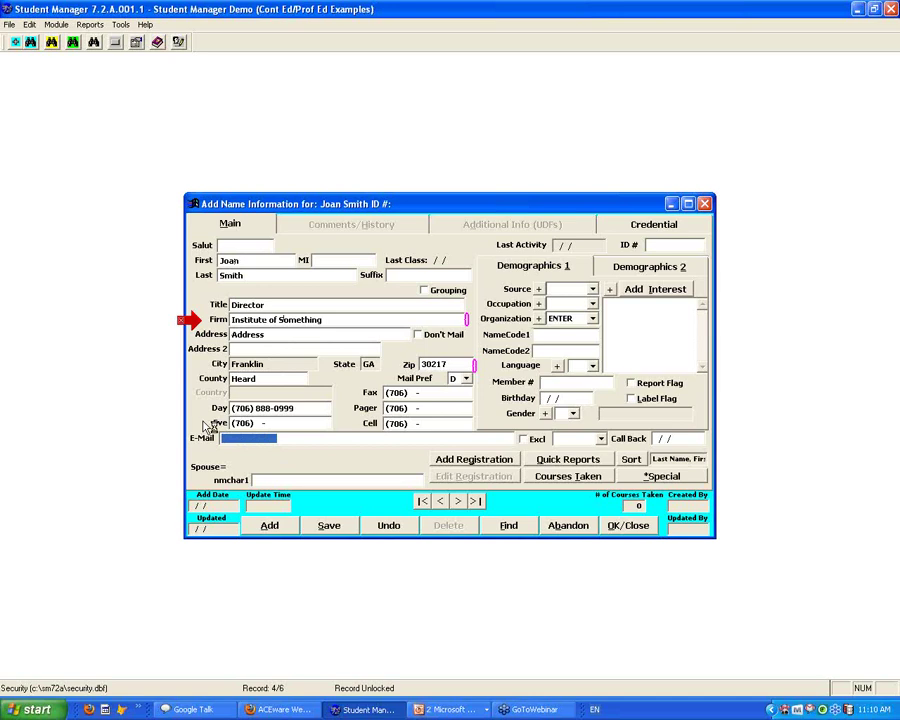
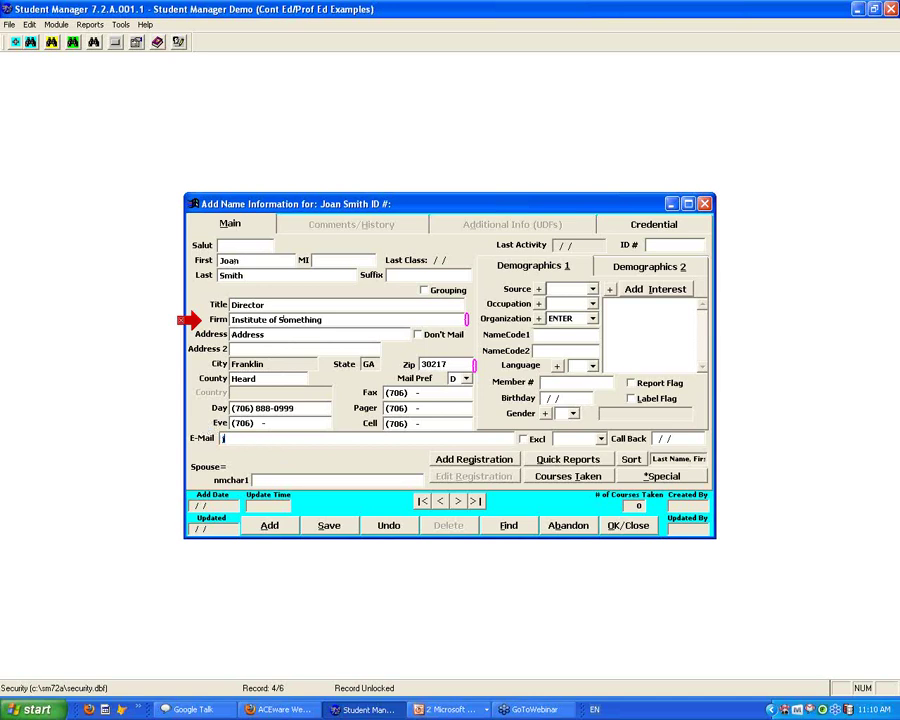
pyautogui.click(592, 289)
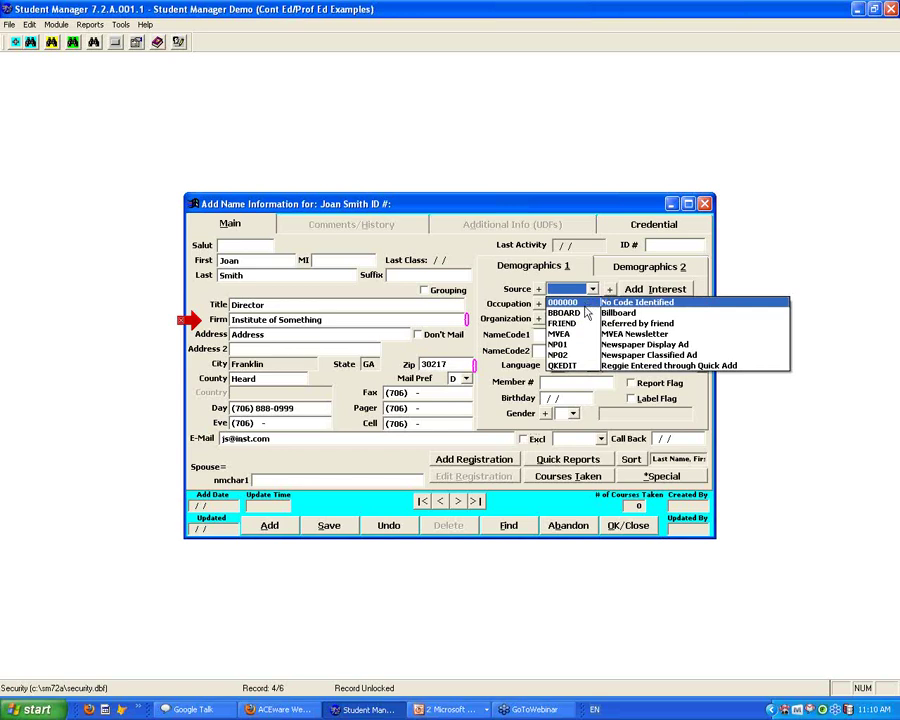
pyautogui.click(565, 324)
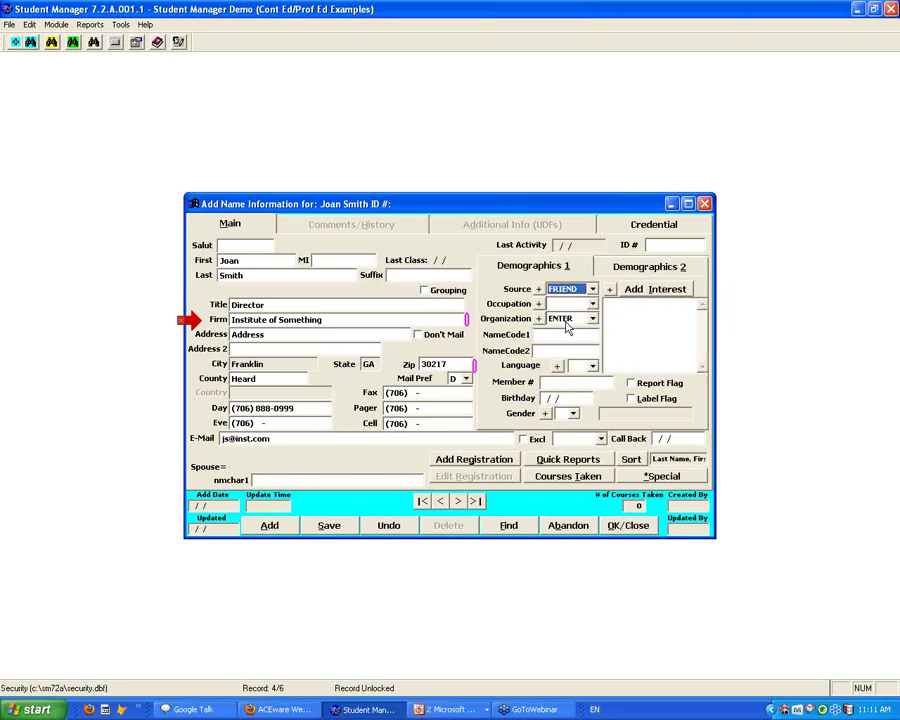
pyautogui.click(592, 304)
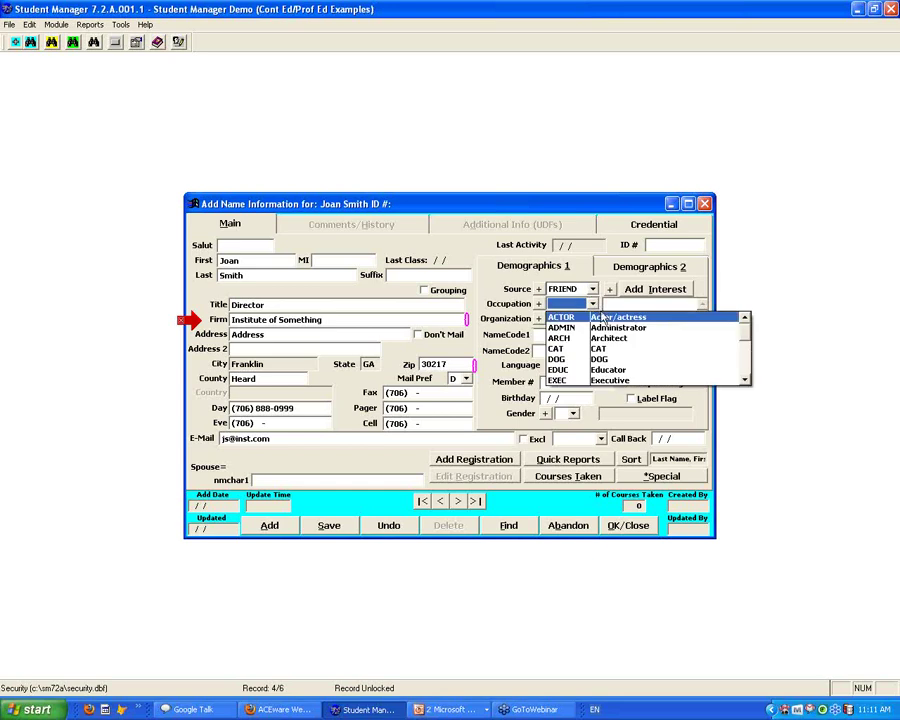
pyautogui.click(605, 327)
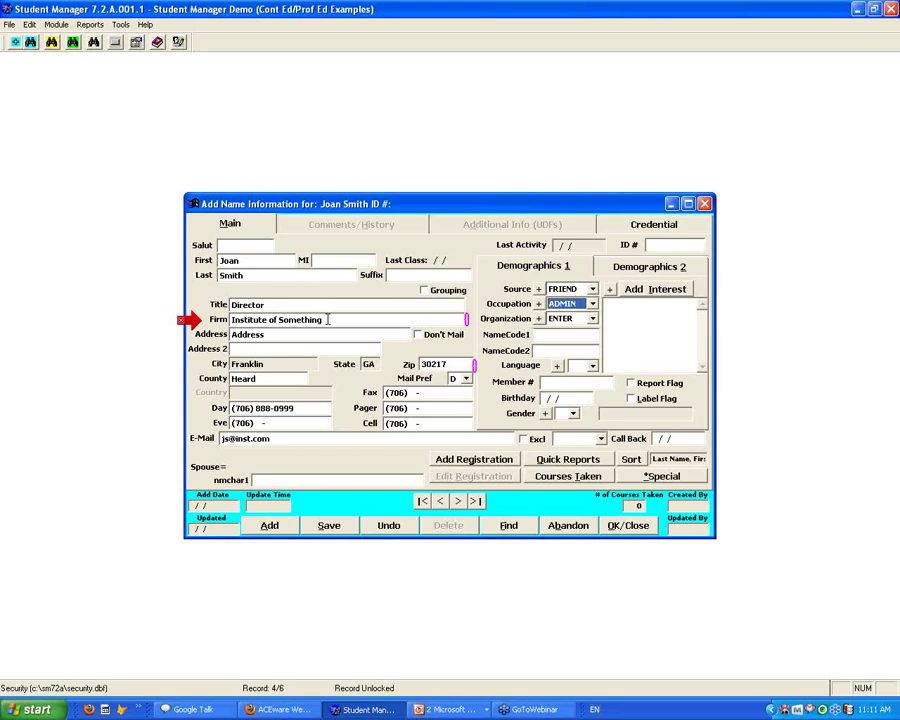
# - Set the birthday to 01/01/1980 and gender to F
pyautogui.click(578, 400)
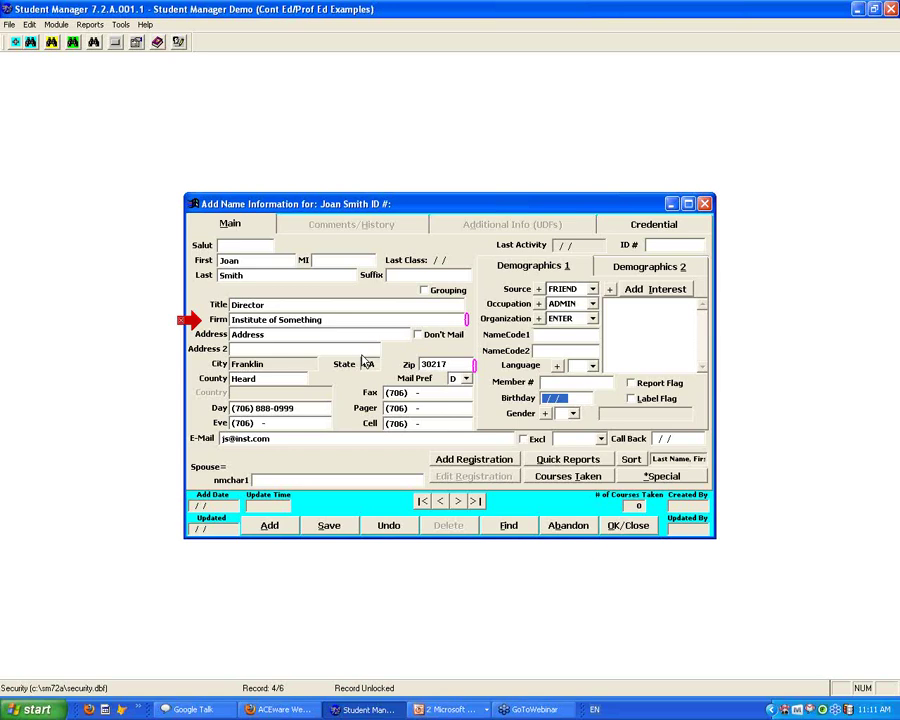
pyautogui.write('01/01/1980')
pyautogui.press('Tab')
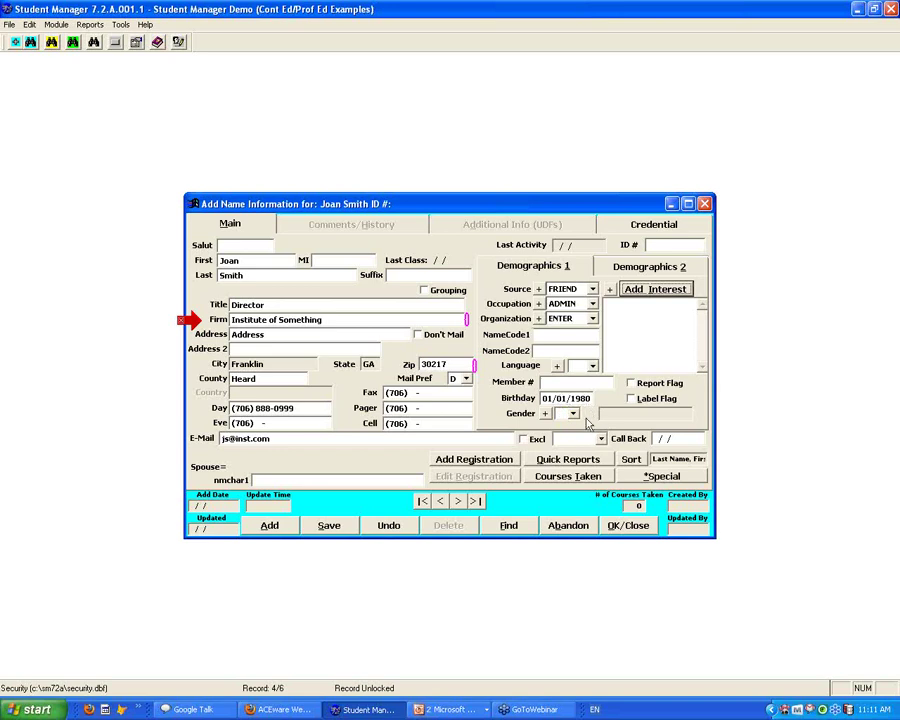
pyautogui.click(572, 413)
pyautogui.click(563, 427)
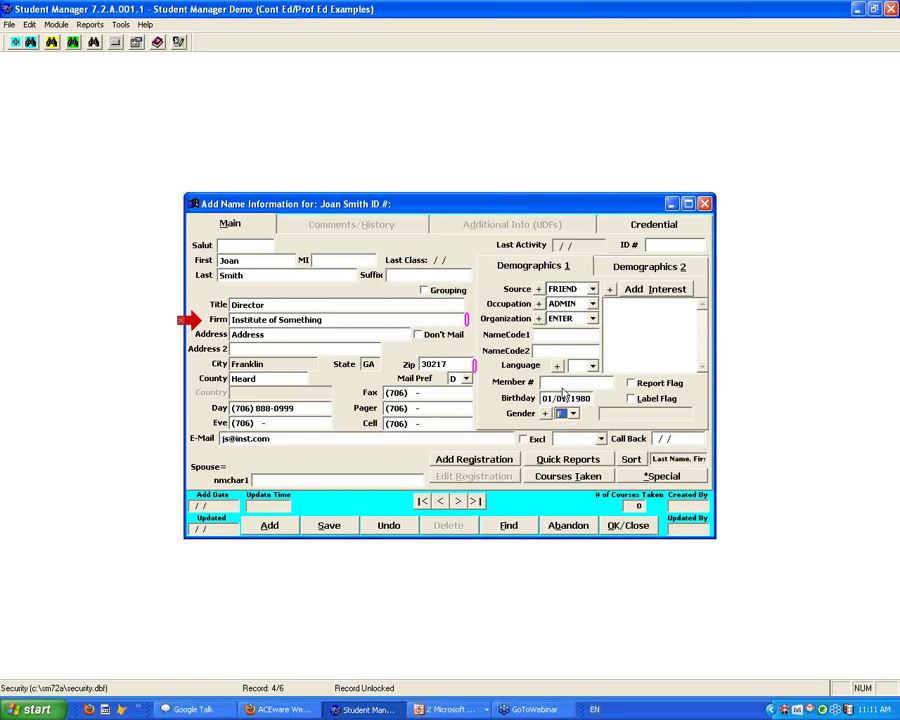
# - Change the zip to 30246 and validate it, getting a not-found message
pyautogui.click(454, 364)
pyautogui.doubleClick(454, 364)
pyautogui.click(433, 364)
pyautogui.write('46')
pyautogui.press('Delete')
pyautogui.press('Delete')
pyautogui.click(445, 377)
pyautogui.moveTo(473, 333); pyautogui.dragTo(465, 376)
# - Re-enter zip 03246, choose Gilford as the city, and accept the Belknap county update
pyautogui.click(381, 428)
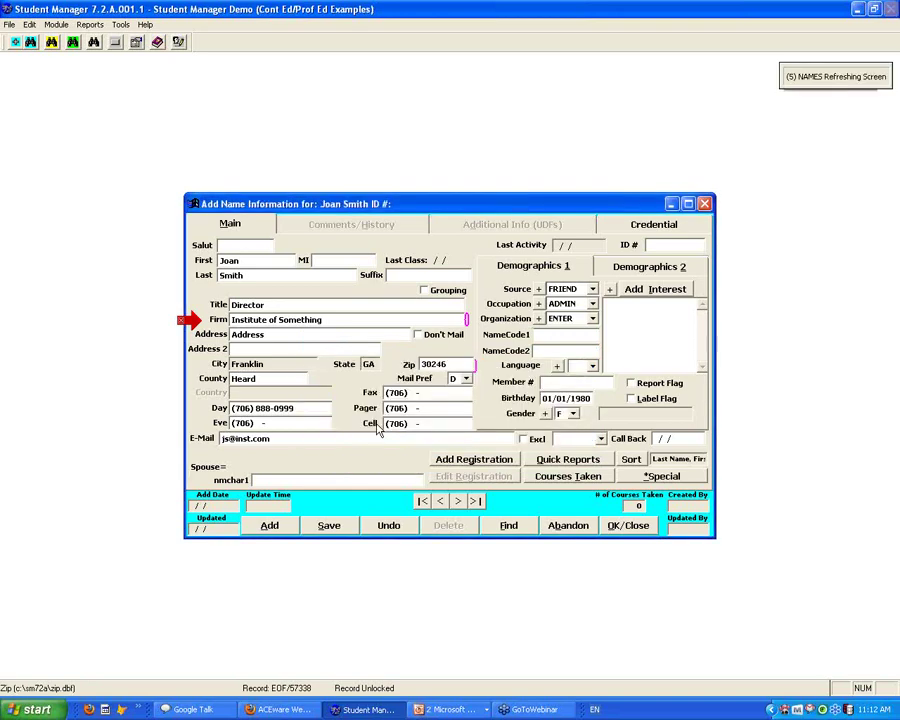
pyautogui.write('30')
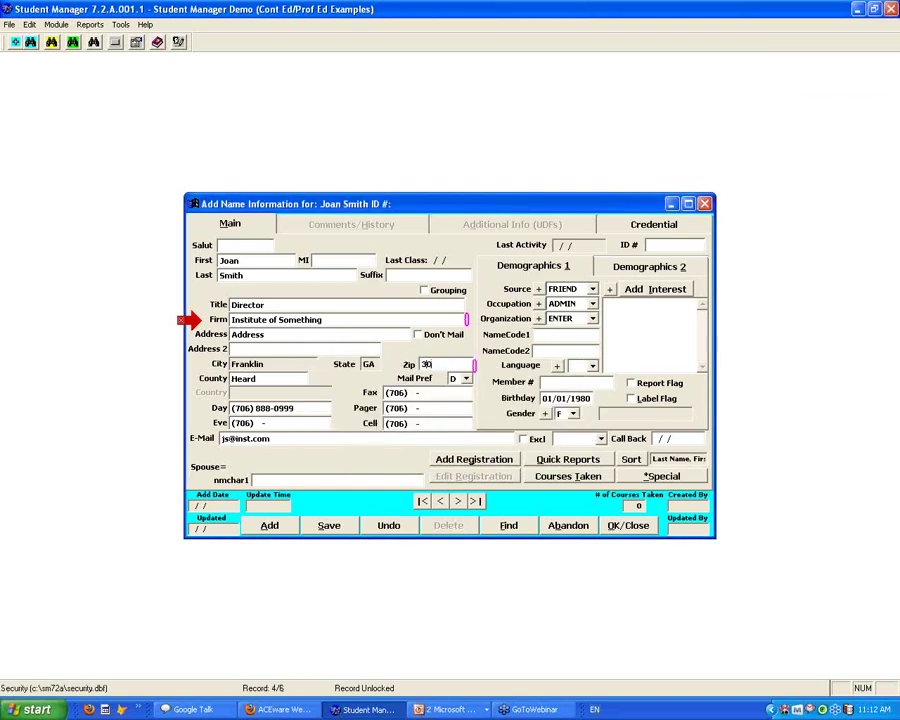
pyautogui.press('BackSpace')
pyautogui.press('BackSpace')
pyautogui.write('03246')
pyautogui.press('Tab')
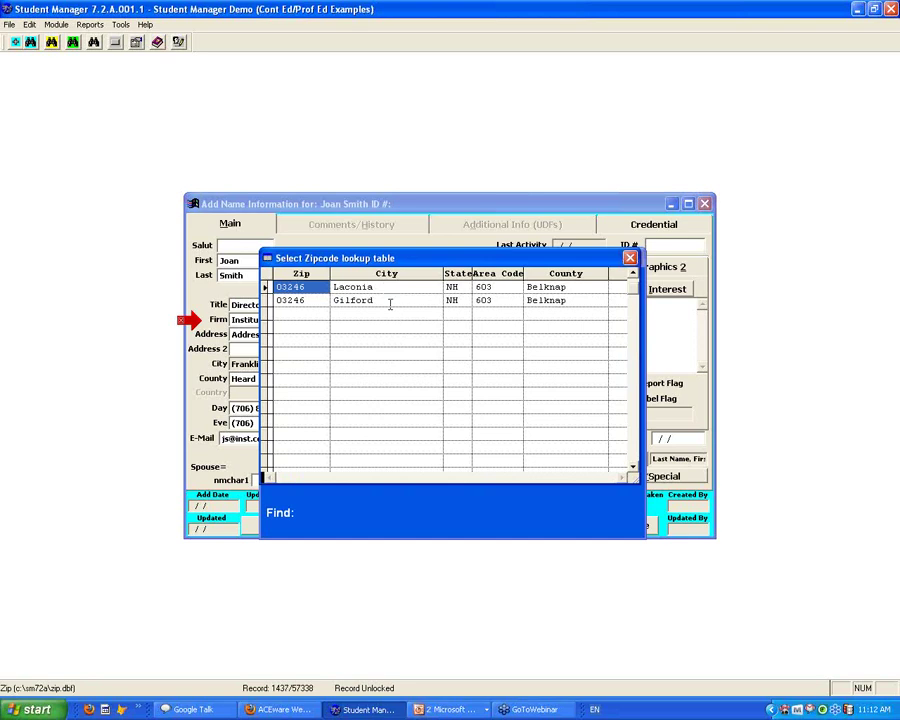
pyautogui.click(390, 287)
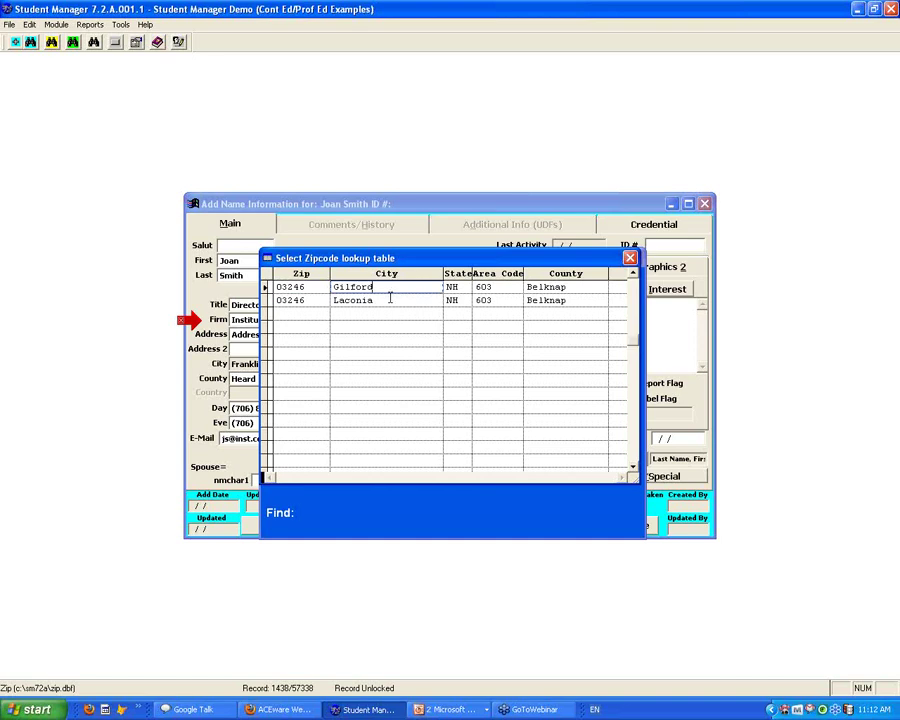
pyautogui.doubleClick(387, 287)
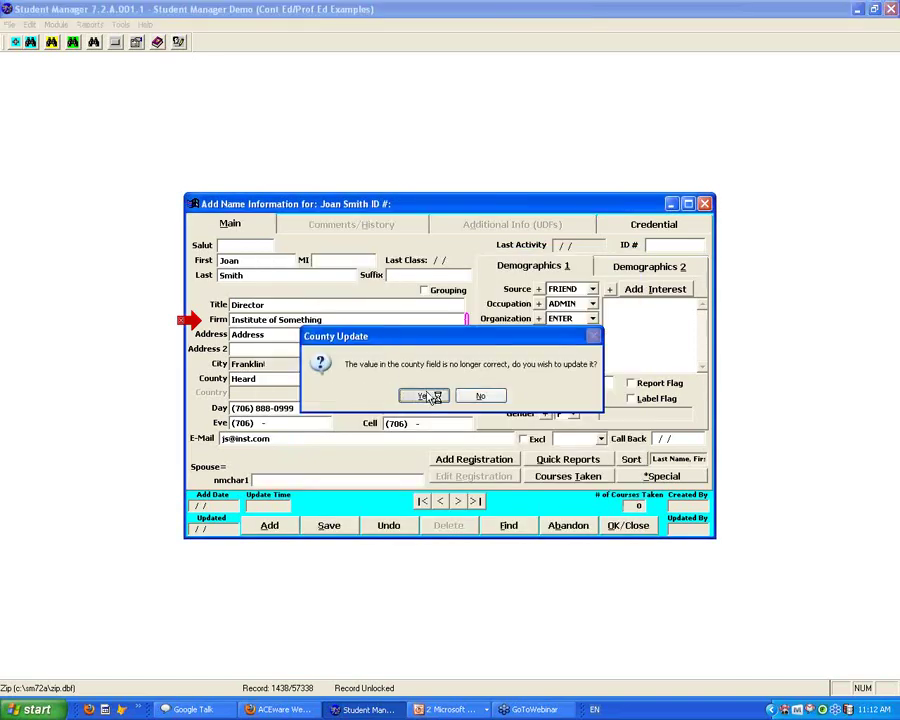
pyautogui.click(430, 396)
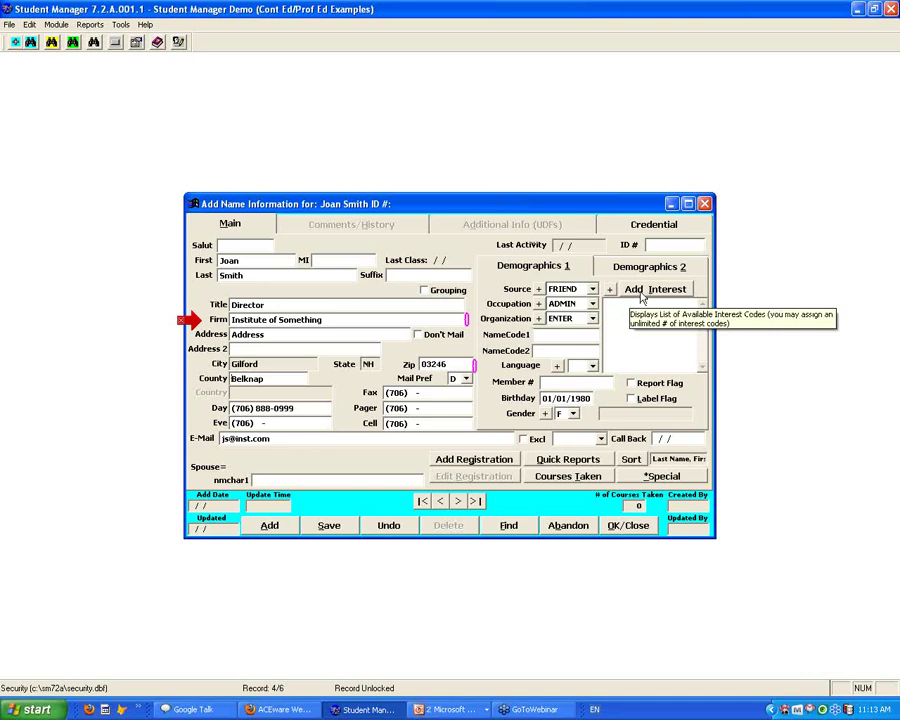
# - Add the ART interest code from the Select Interest Codes list
pyautogui.click(647, 293)
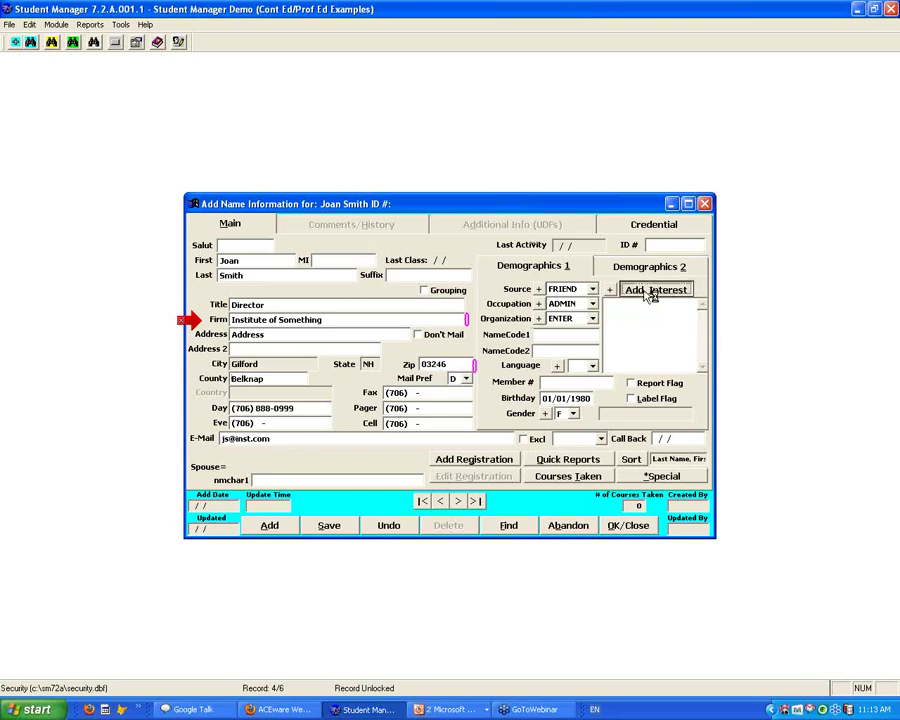
pyautogui.click(335, 284)
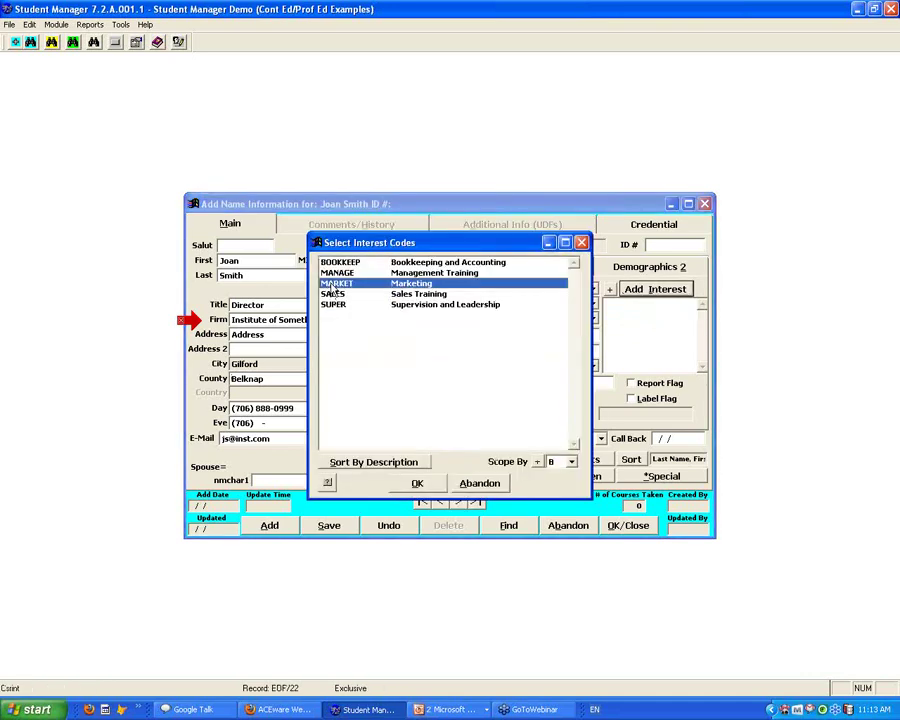
pyautogui.click(433, 486)
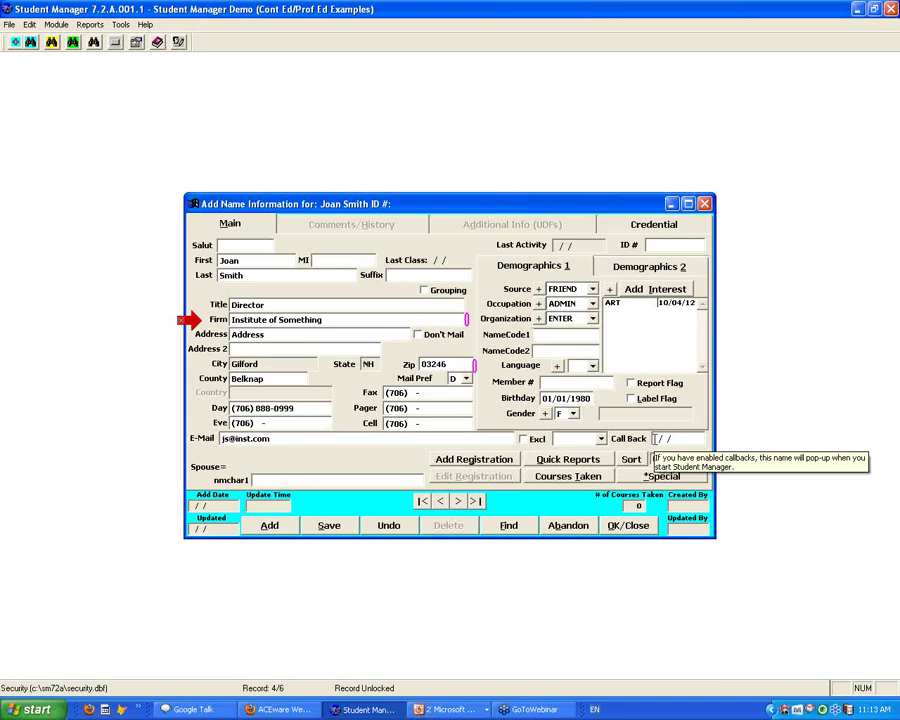
# - Check Label Flag and enter the mailing description 'Management Flyer'
pyautogui.click(634, 399)
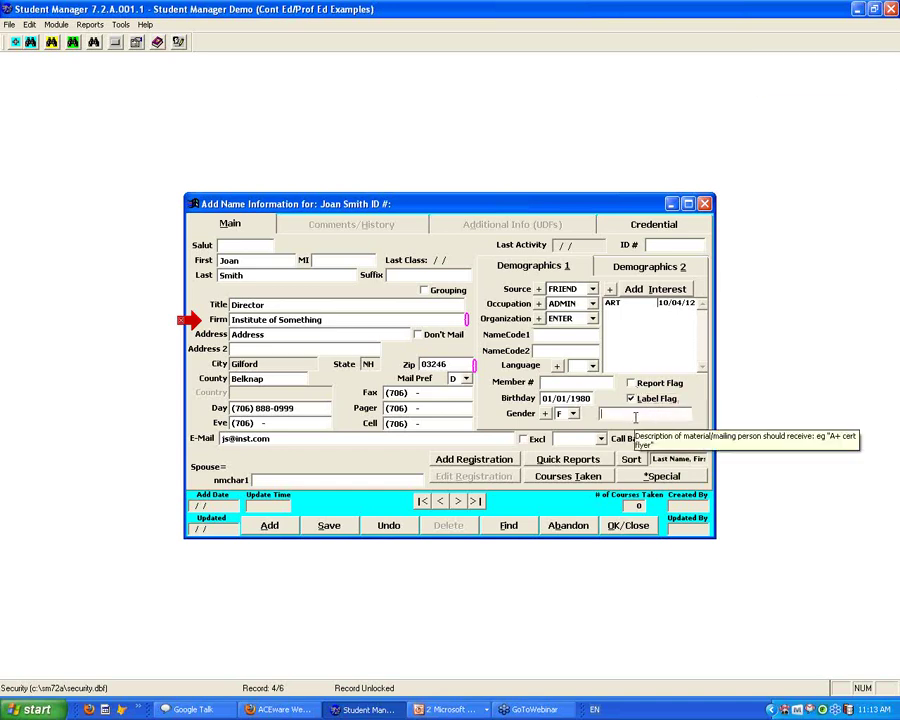
pyautogui.click(634, 416)
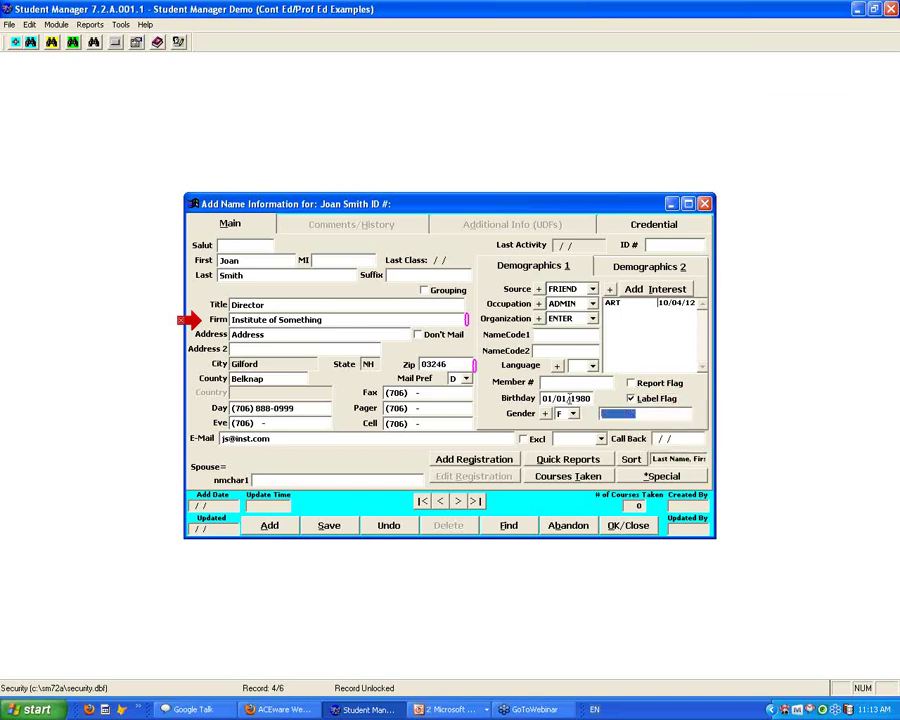
pyautogui.write('Management Flyer')
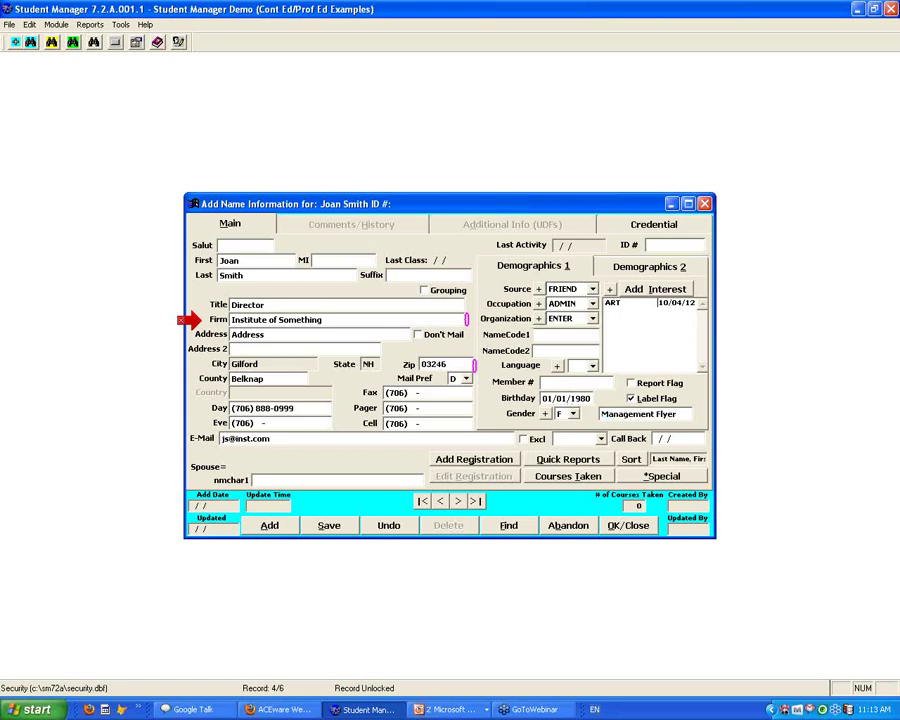
pyautogui.write(',')
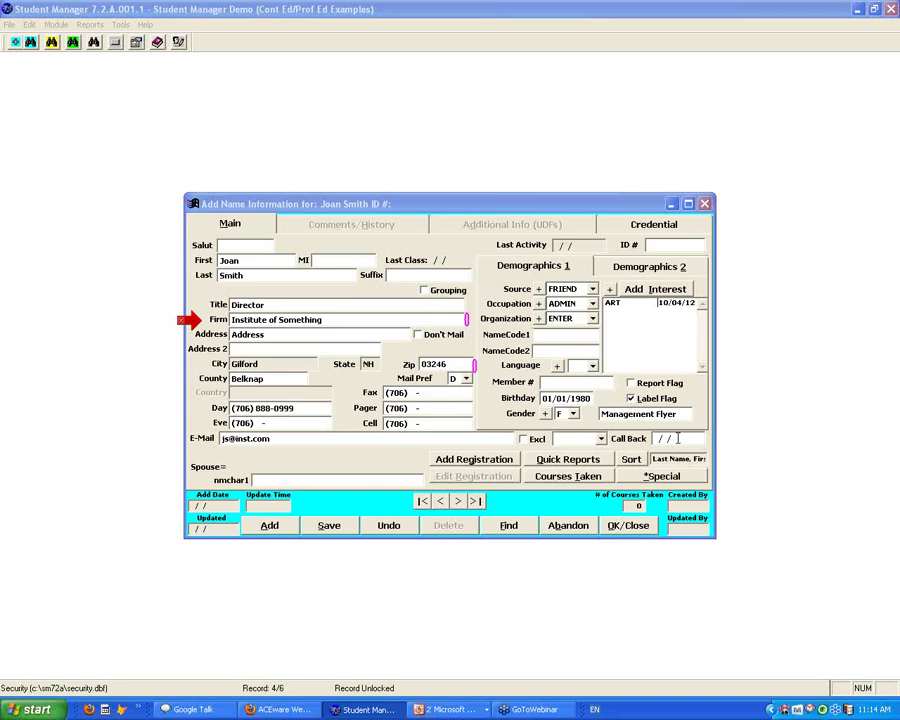
pyautogui.click(577, 440)
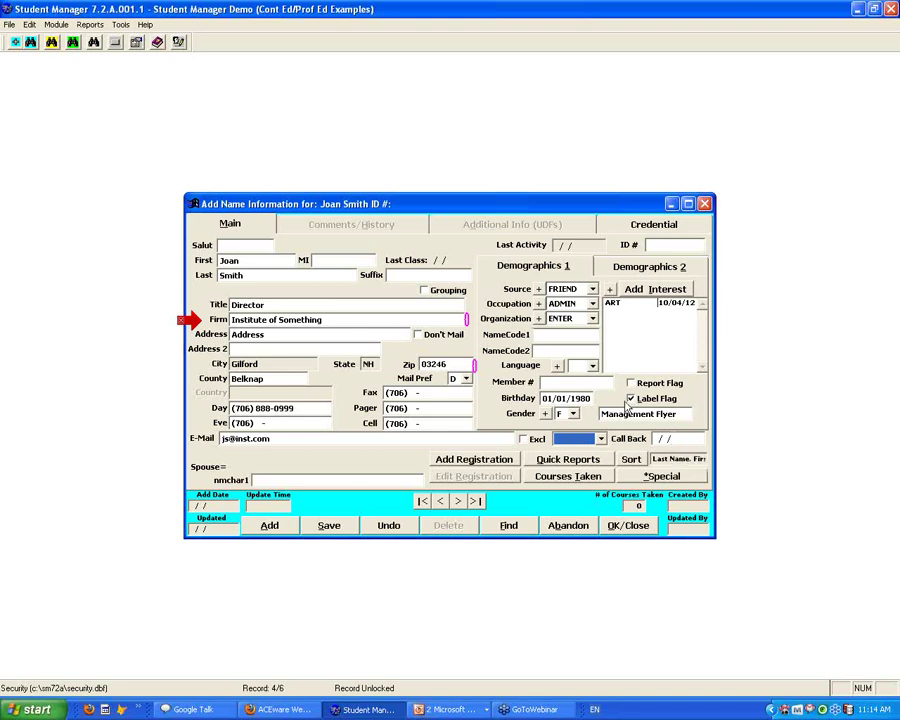
# - Schedule a callback dated 10/04/2012 for the original staff member, then view Comments/History
pyautogui.click(661, 477)
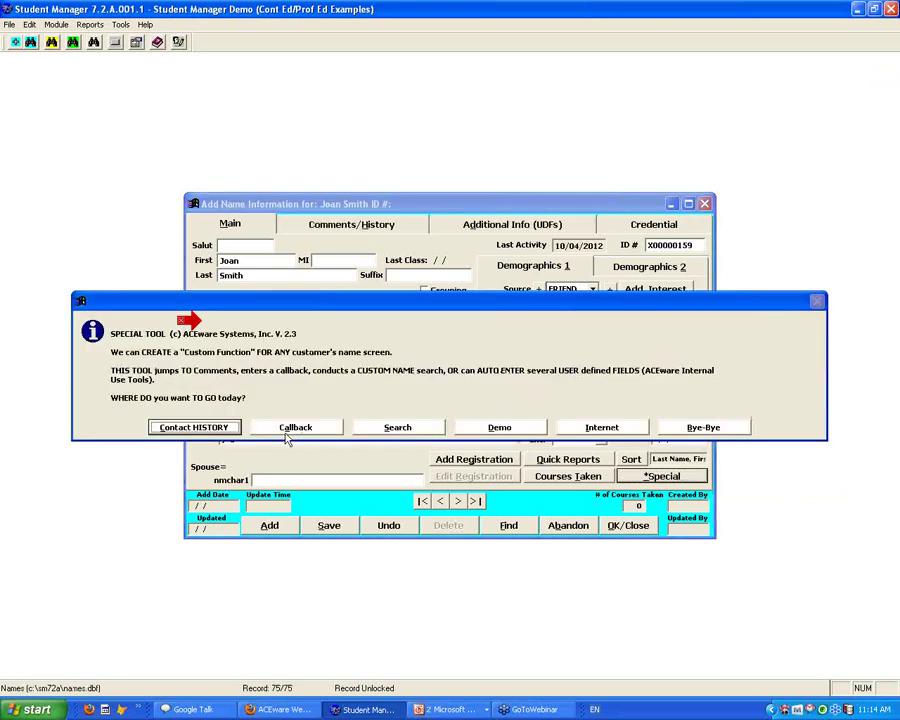
pyautogui.click(292, 430)
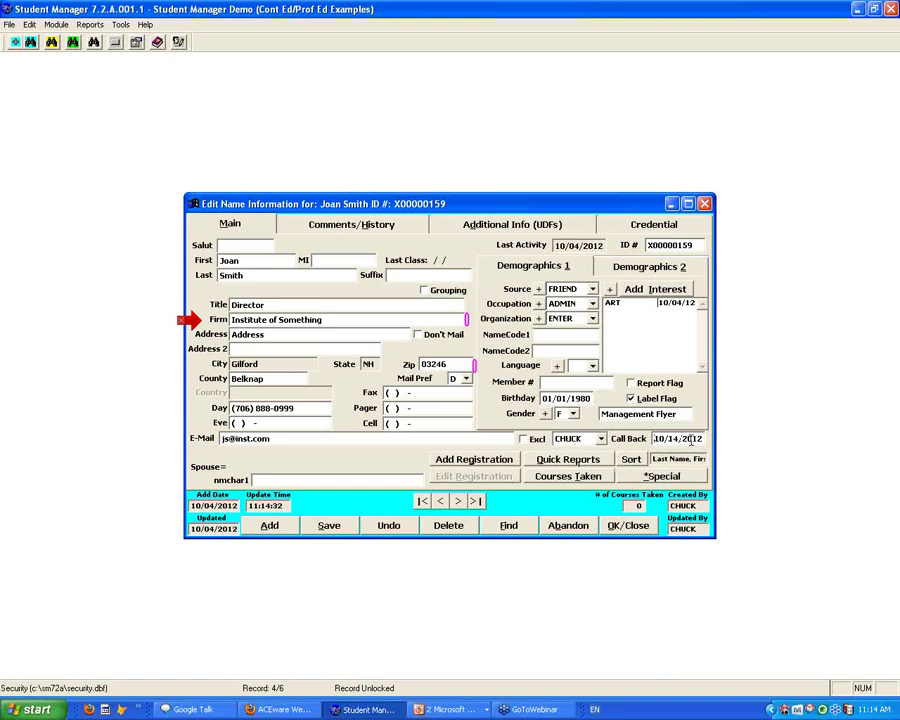
pyautogui.click(671, 438)
pyautogui.click(601, 439)
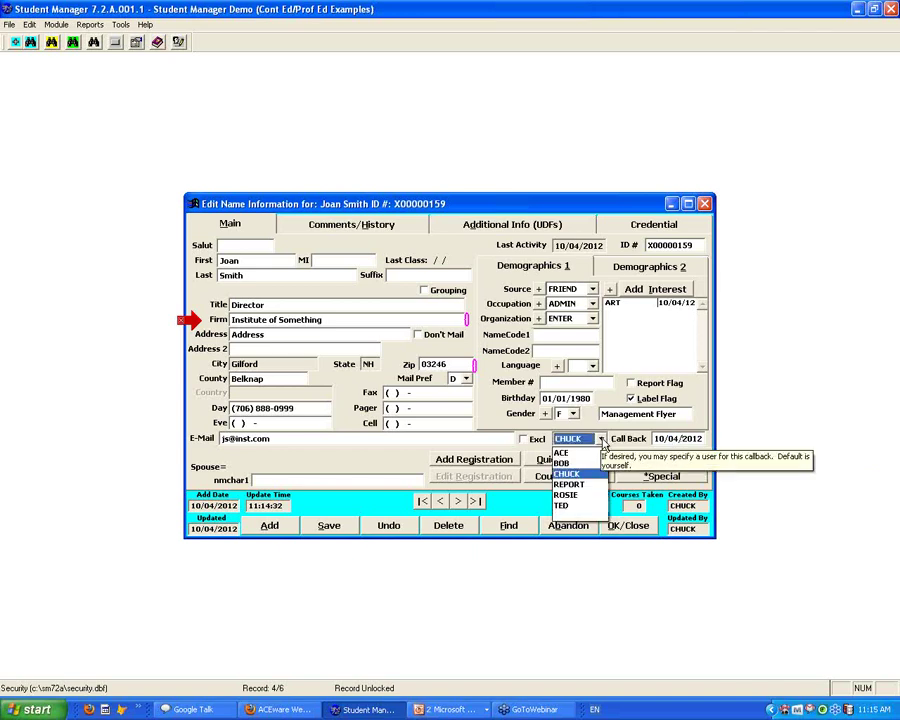
pyautogui.click(578, 496)
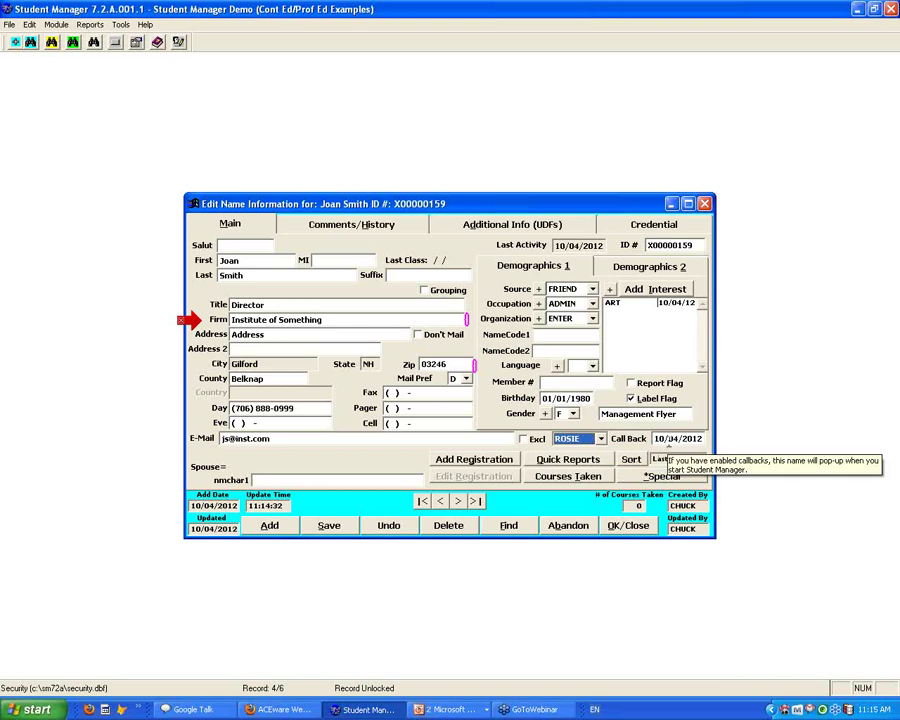
pyautogui.click(600, 438)
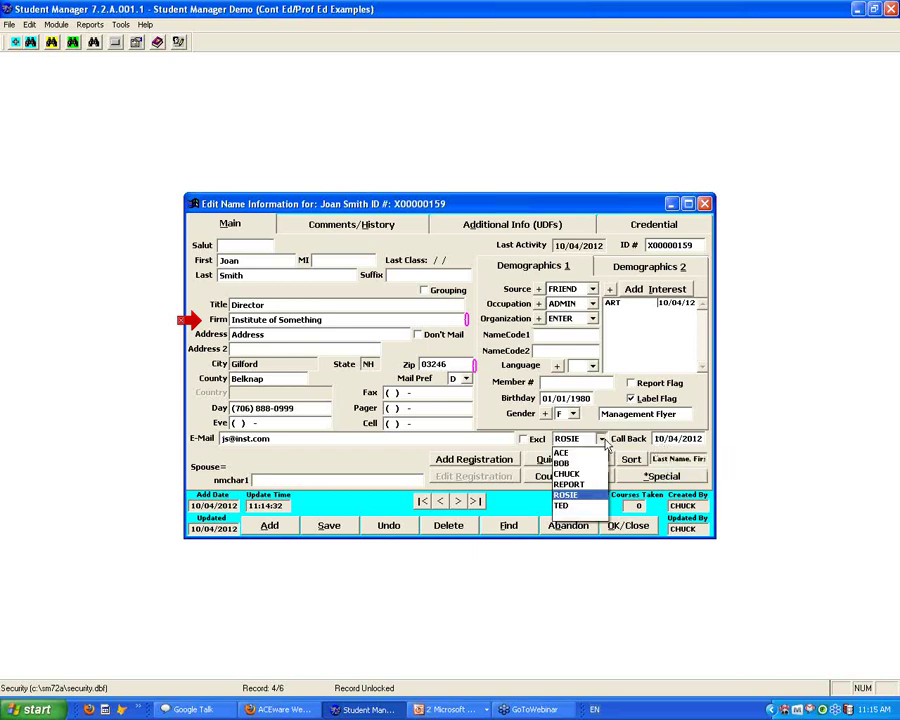
pyautogui.click(586, 473)
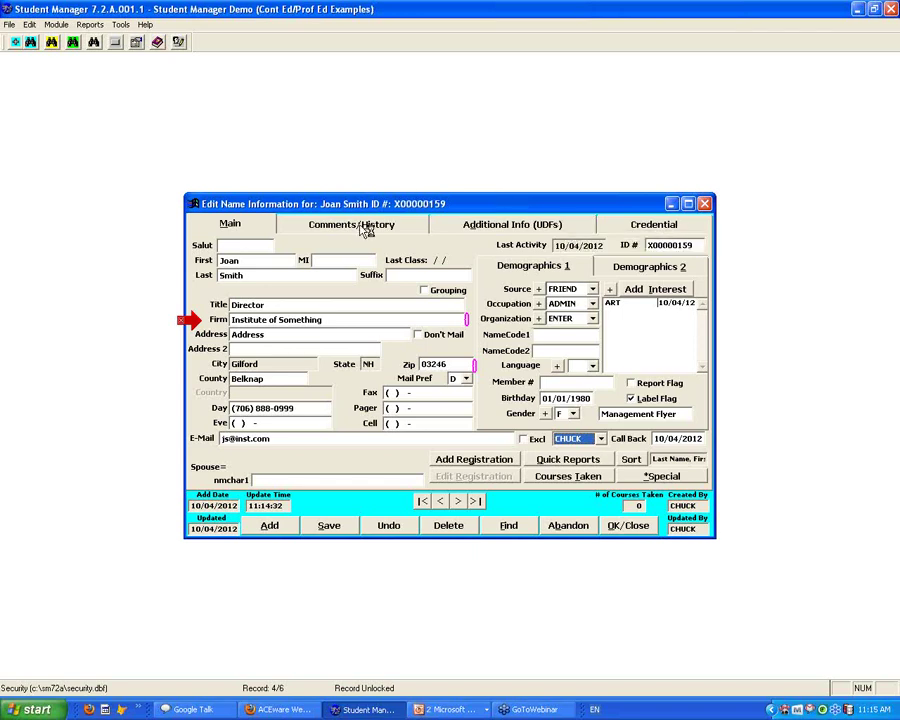
pyautogui.click(362, 230)
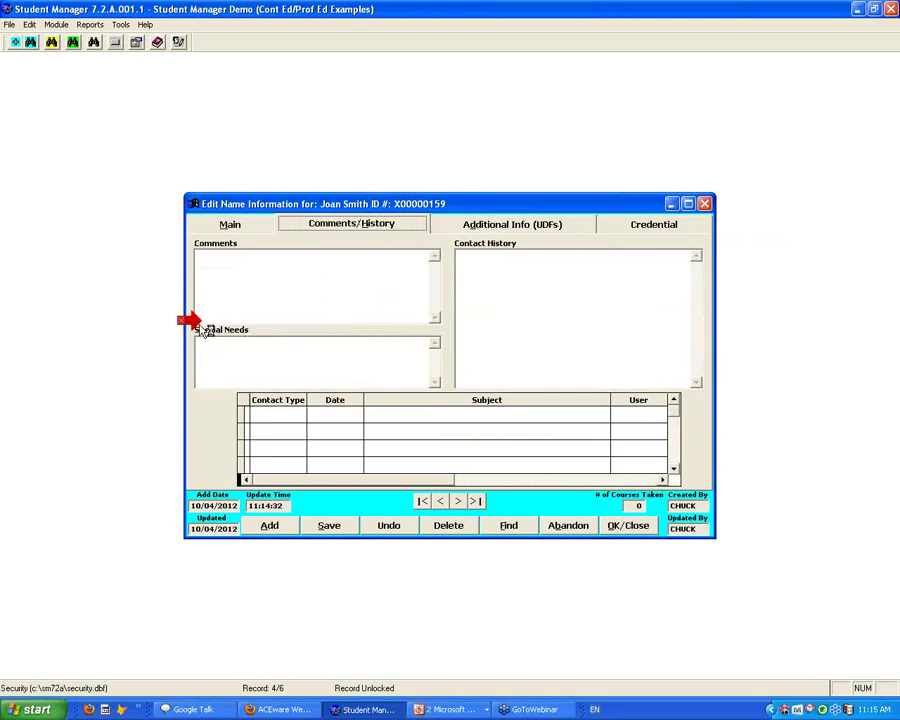
# - Inspect the empty Comments and Special Needs boxes, then go back to the Main page
pyautogui.click(223, 261)
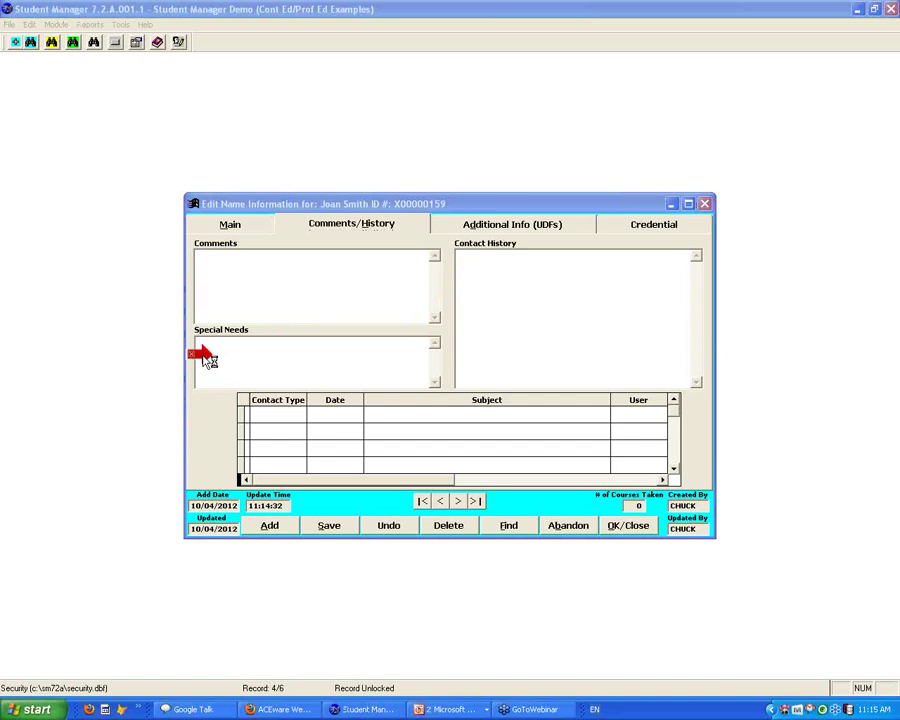
pyautogui.click(286, 356)
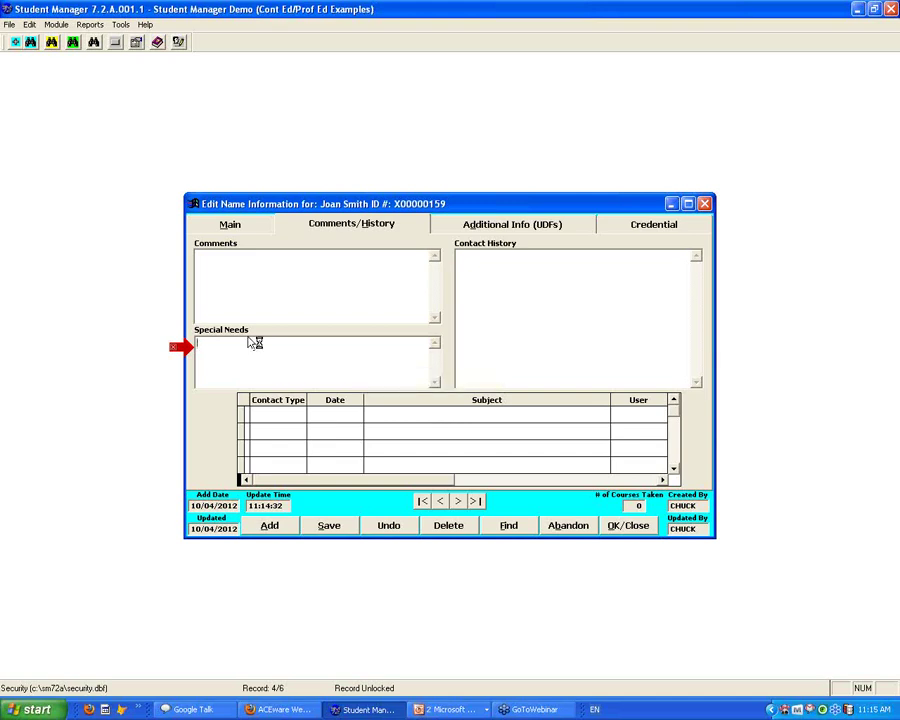
pyautogui.moveTo(193, 350); pyautogui.dragTo(226, 287)
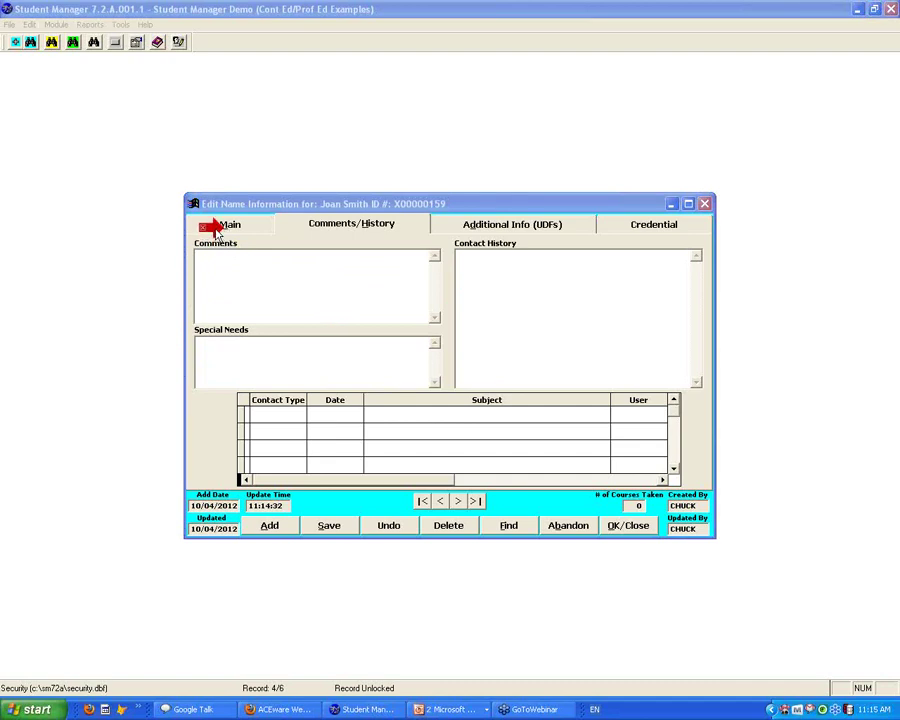
pyautogui.click(226, 225)
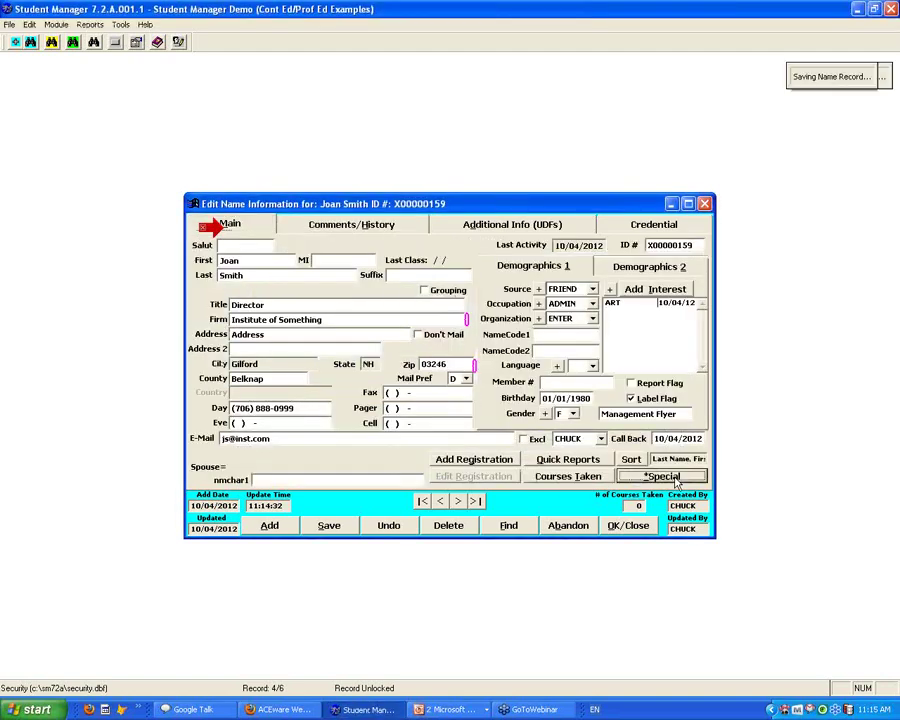
# - Add a dated contact history note 'What I'm supposed to do.. Check to see if she received flyer'
pyautogui.click(194, 428)
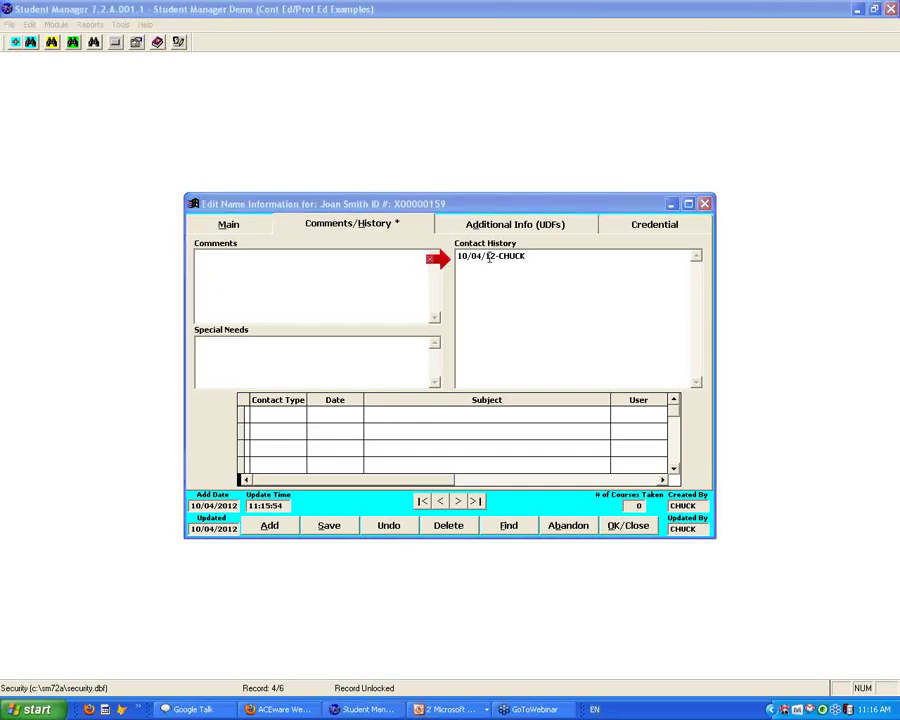
pyautogui.click(528, 256)
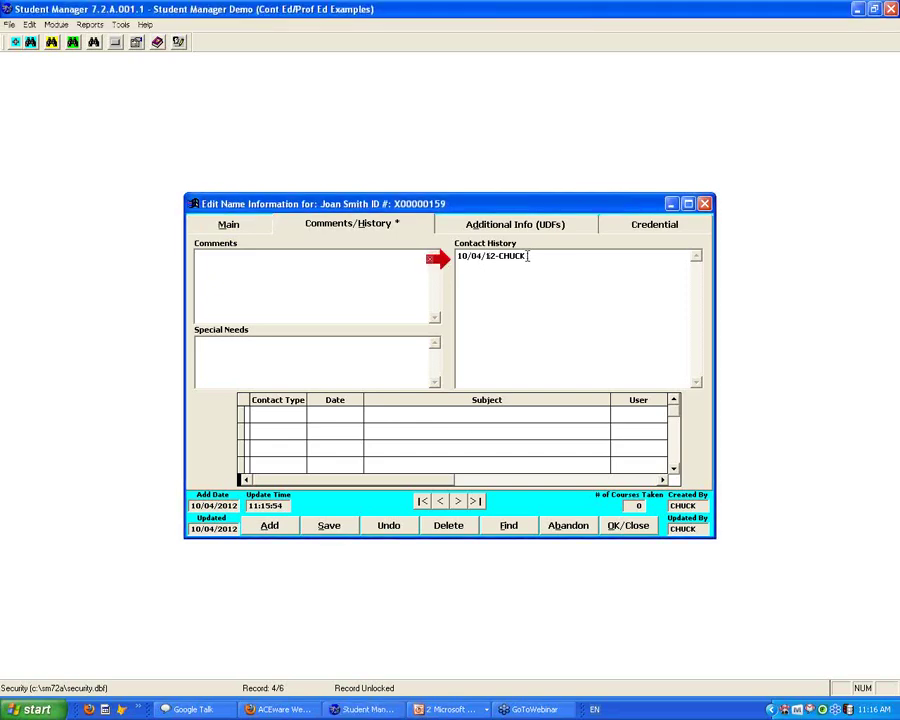
pyautogui.write('What')
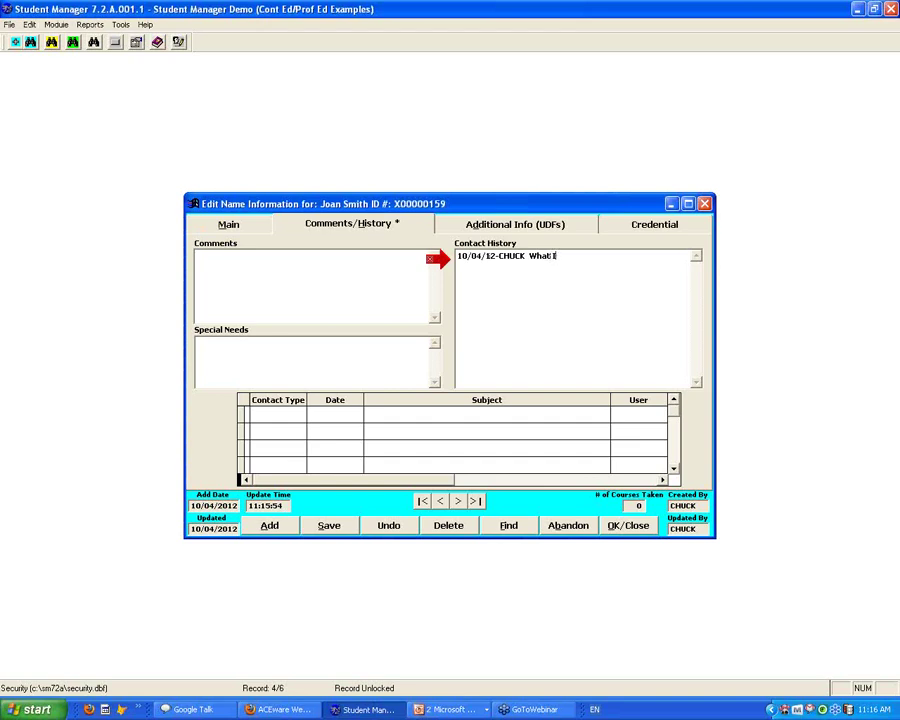
pyautogui.write(" I'm supposed to do.. Check t")
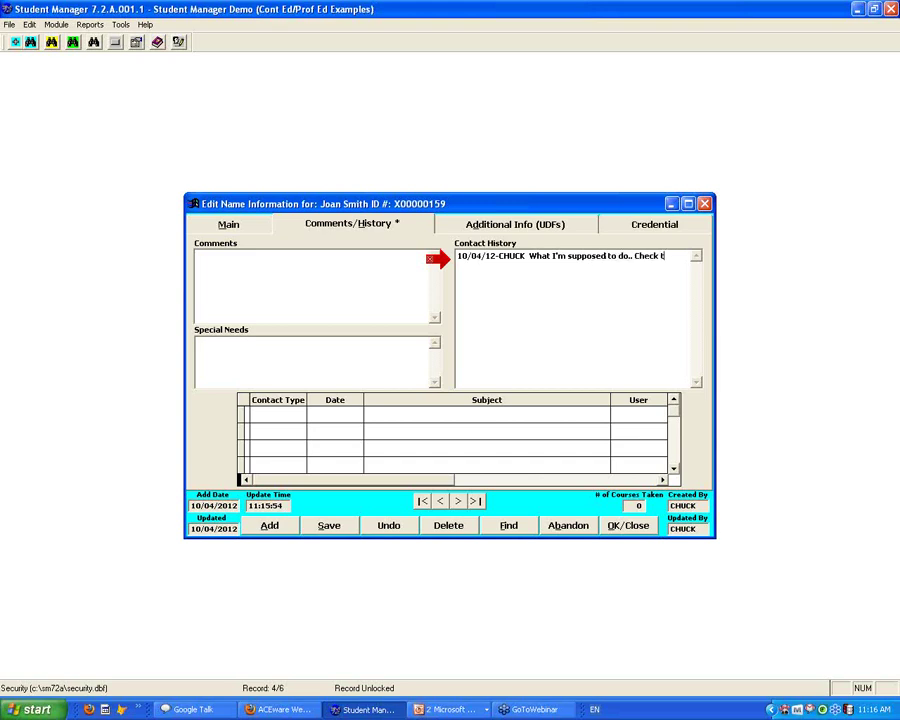
pyautogui.write('o see if she received flyer')
pyautogui.click(258, 226)
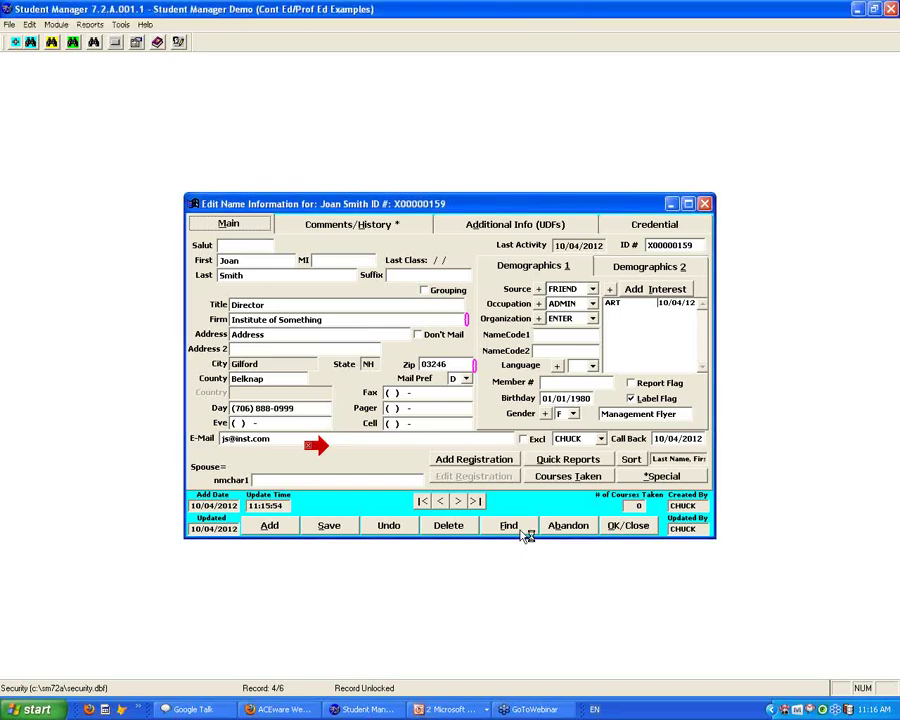
# - Find another student by last name, acknowledge the special-needs alert, and review their comments
pyautogui.write('GIBSON')
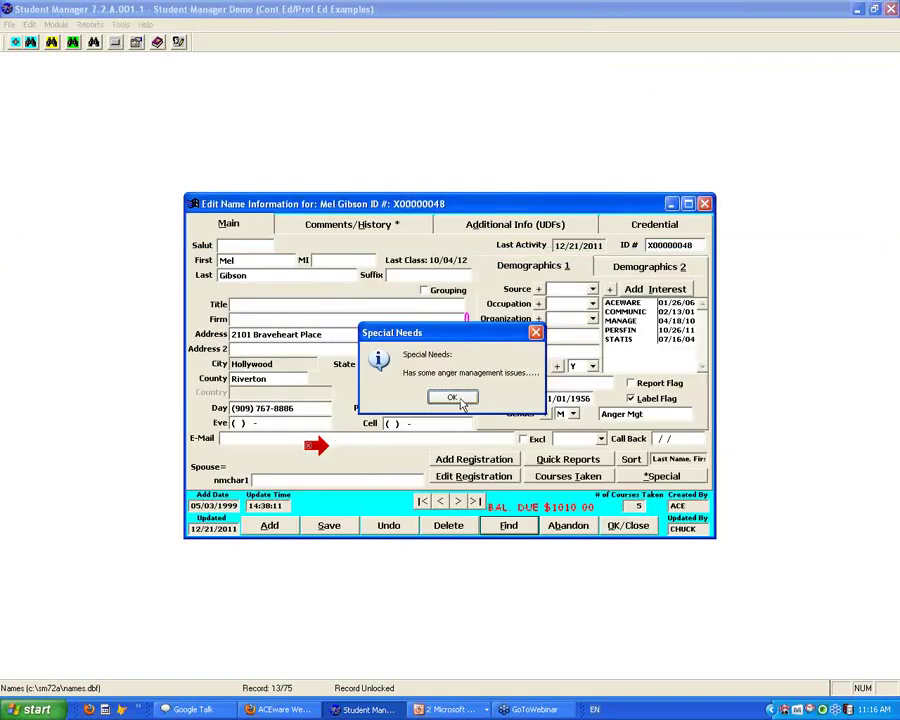
pyautogui.click(464, 401)
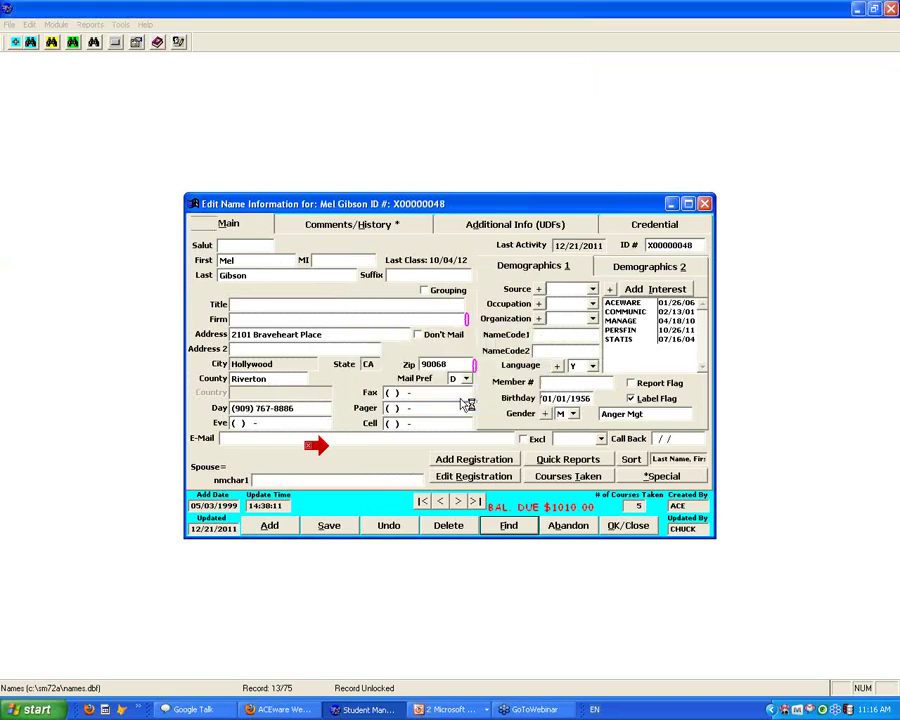
pyautogui.click(390, 226)
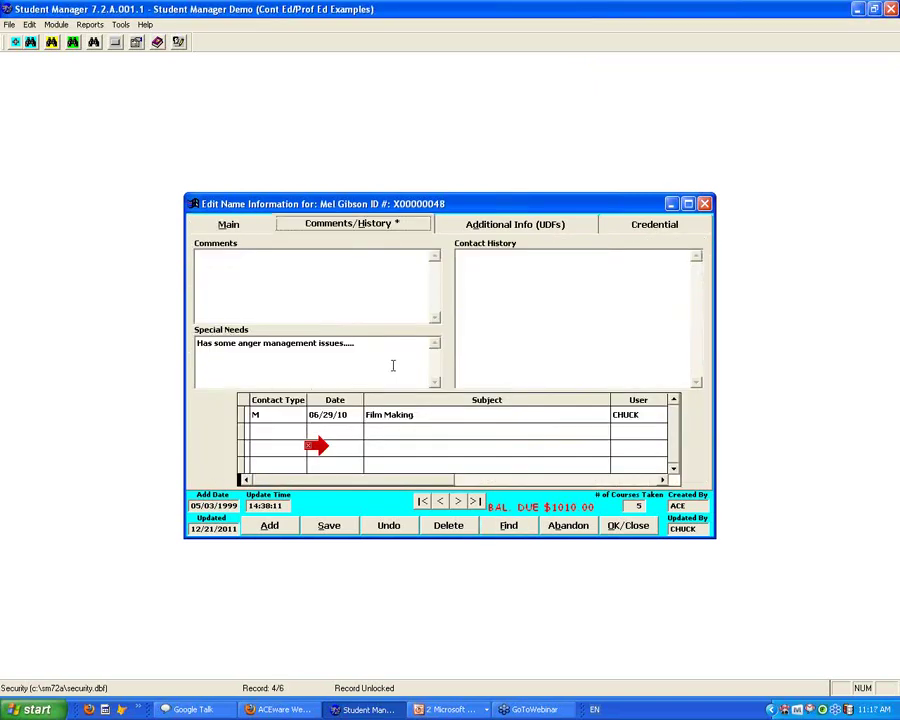
pyautogui.click(244, 227)
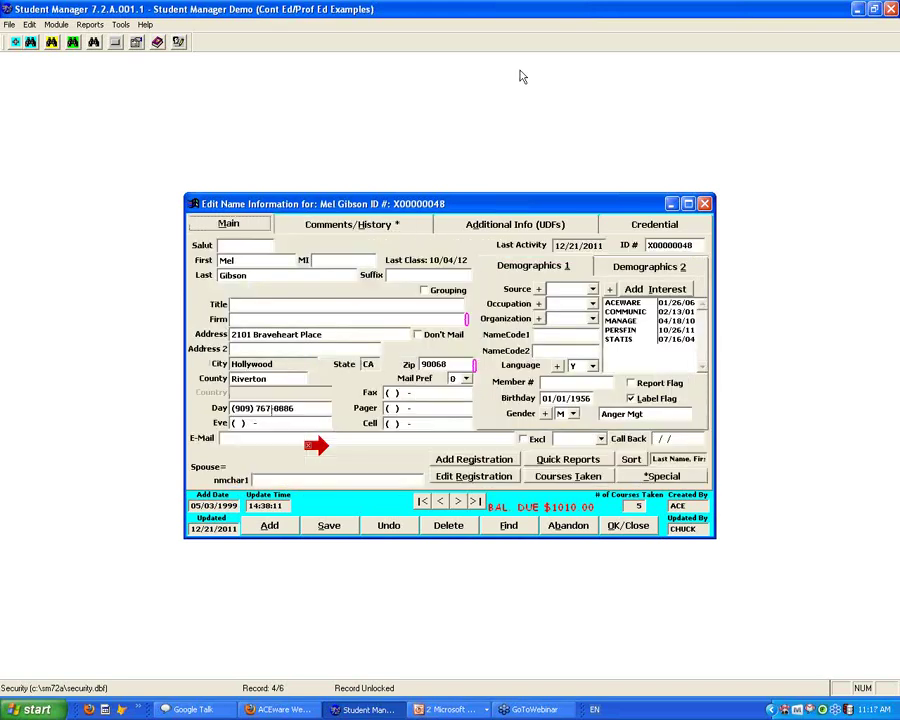
pyautogui.moveTo(646, 418)
pyautogui.click(407, 230)
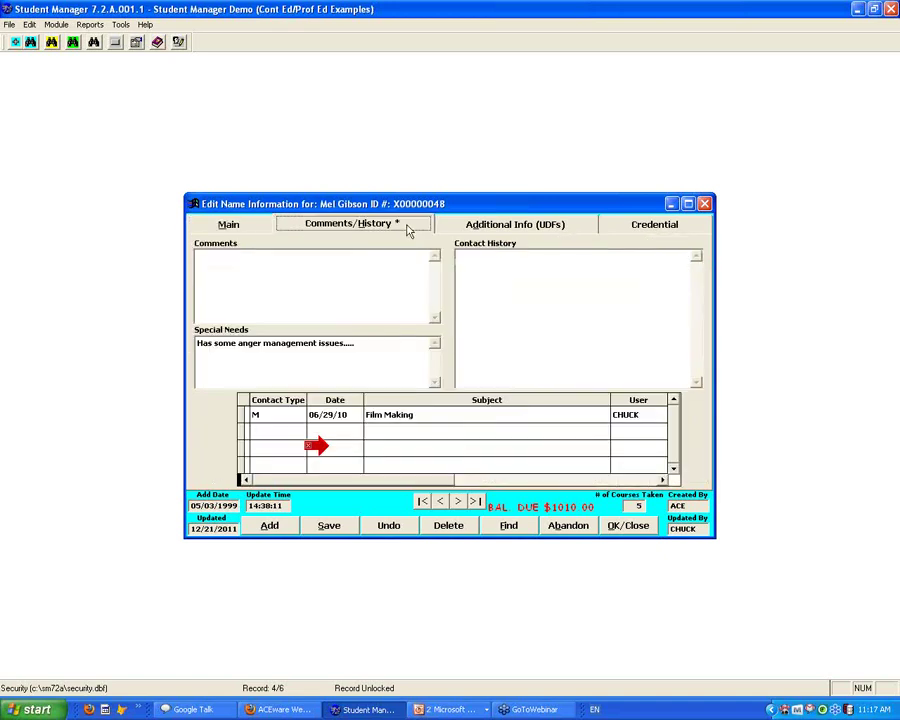
pyautogui.click(318, 445)
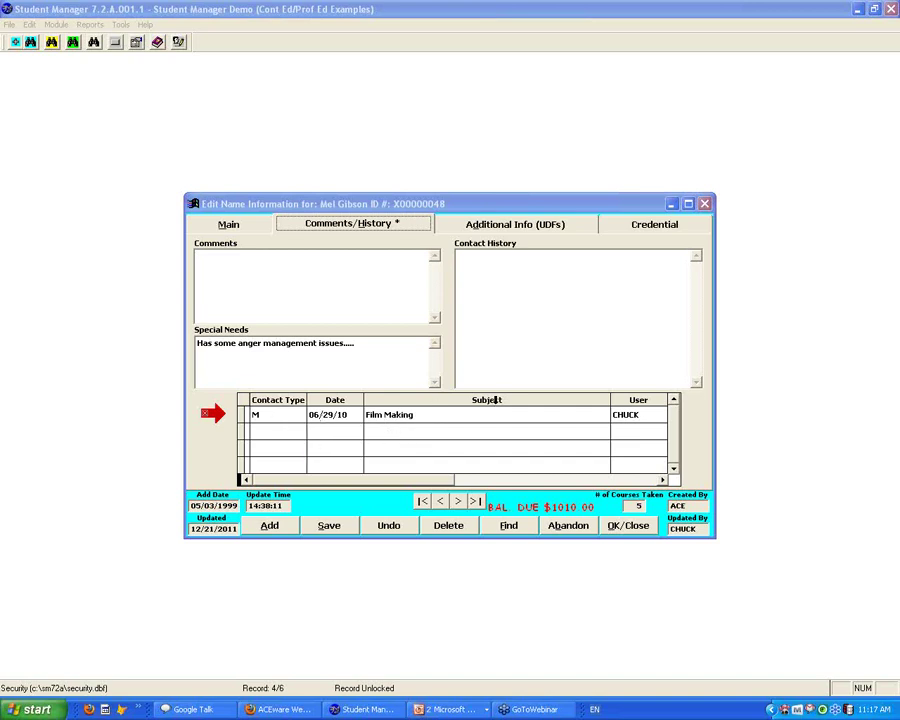
pyautogui.click(228, 232)
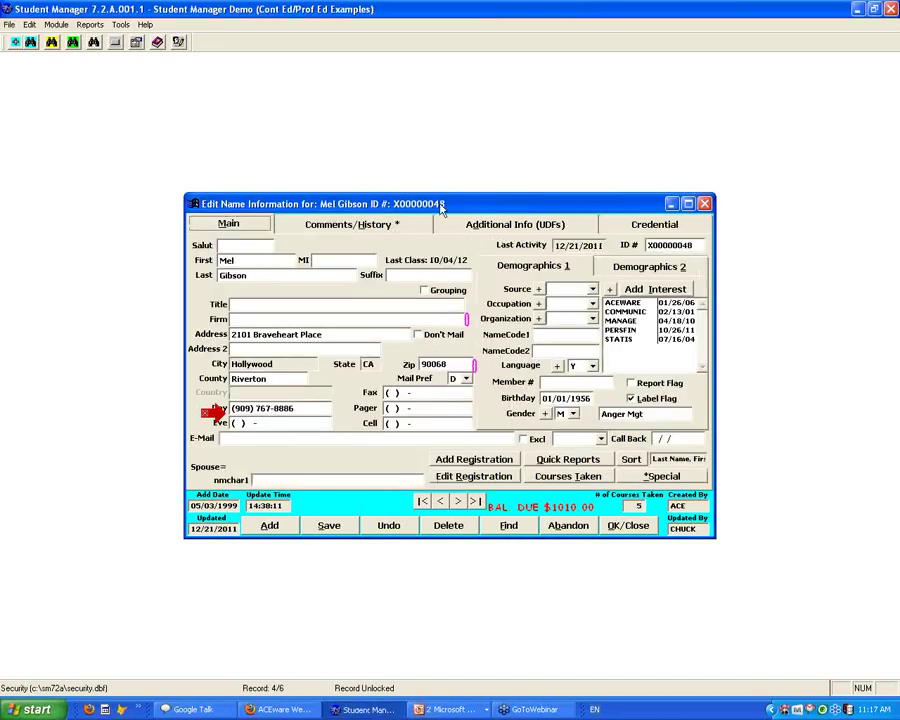
# - Look up and open the student record with $8496.00 due by name prefix, dismissing the Special Needs alert
pyautogui.click(510, 526)
pyautogui.write('HAV')
pyautogui.press('Return')
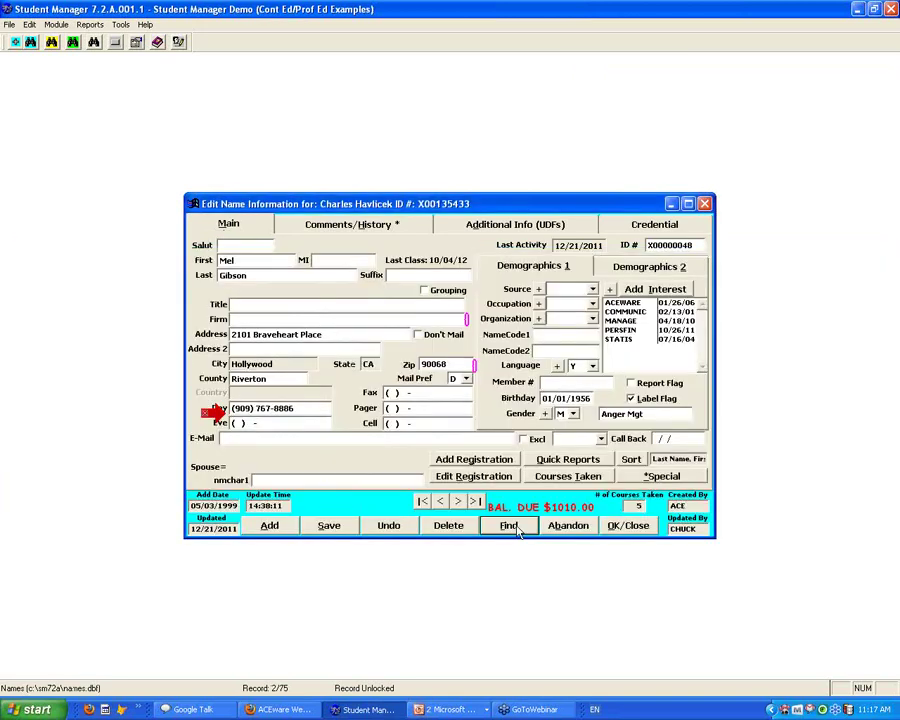
pyautogui.press('Return')
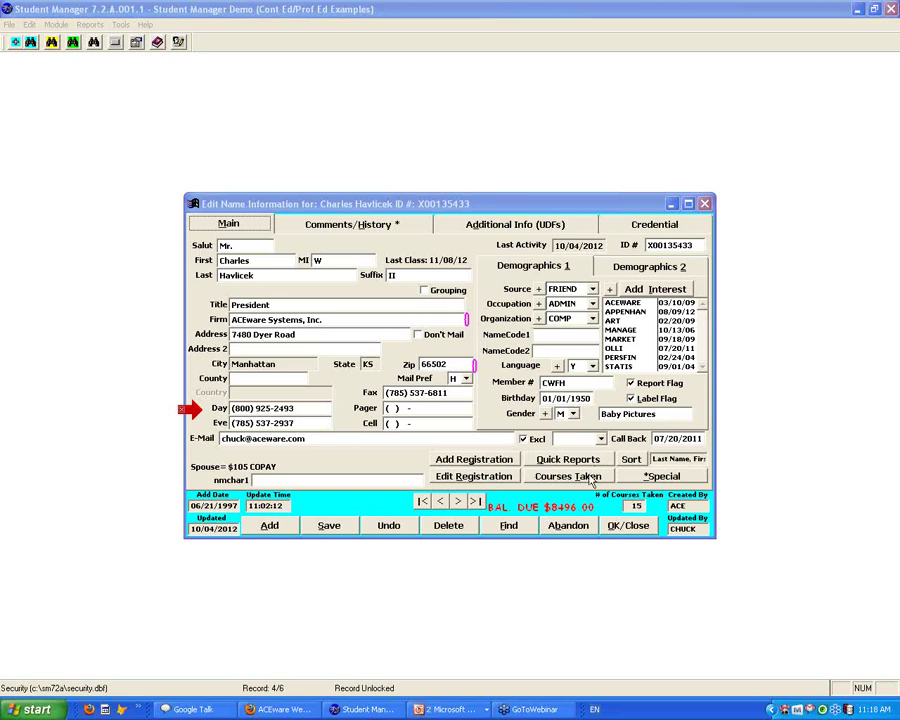
pyautogui.click(591, 477)
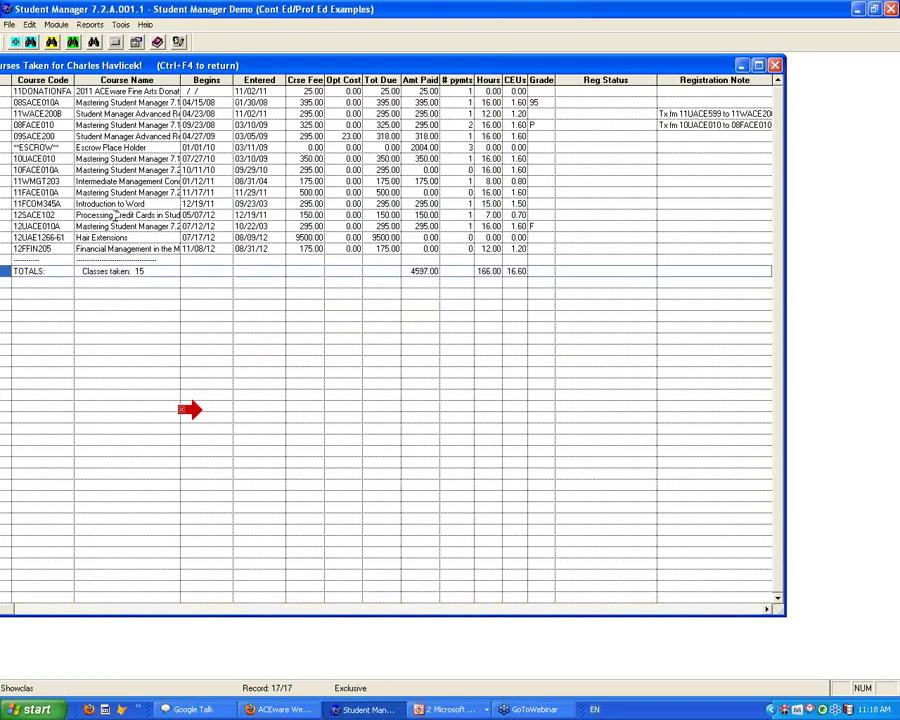
pyautogui.click(777, 66)
pyautogui.click(566, 460)
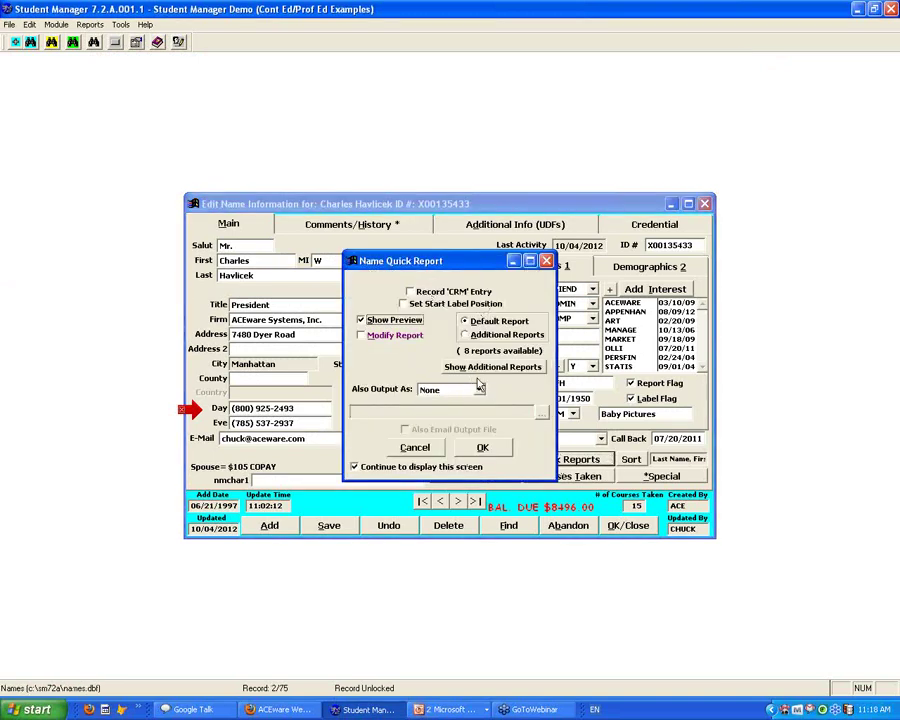
pyautogui.click(425, 452)
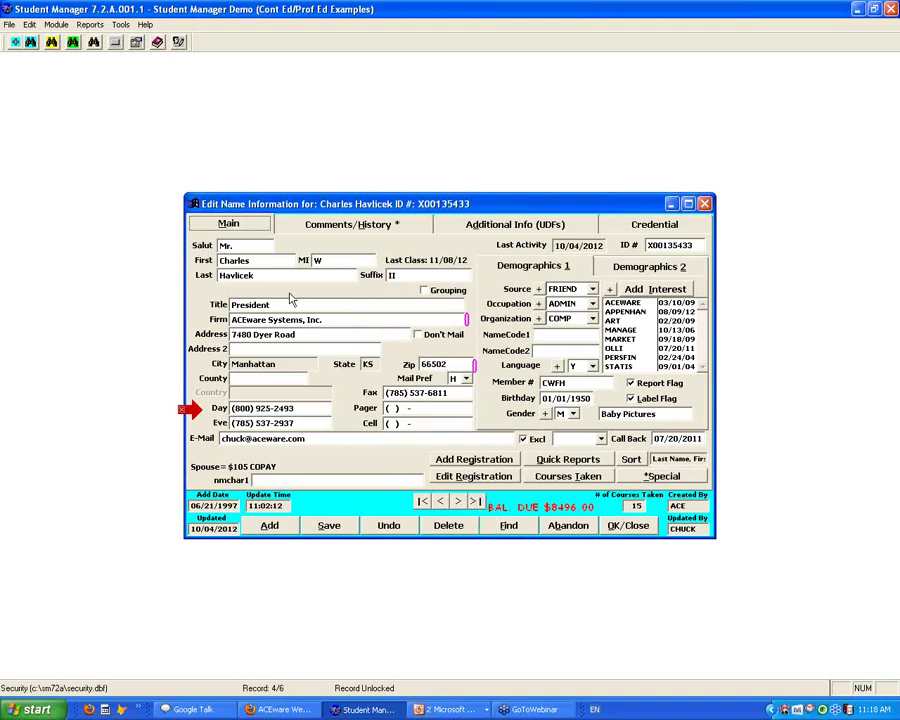
# - Browse forward four name records, then step back four to the $8496.00-due student's record
pyautogui.click(458, 501)
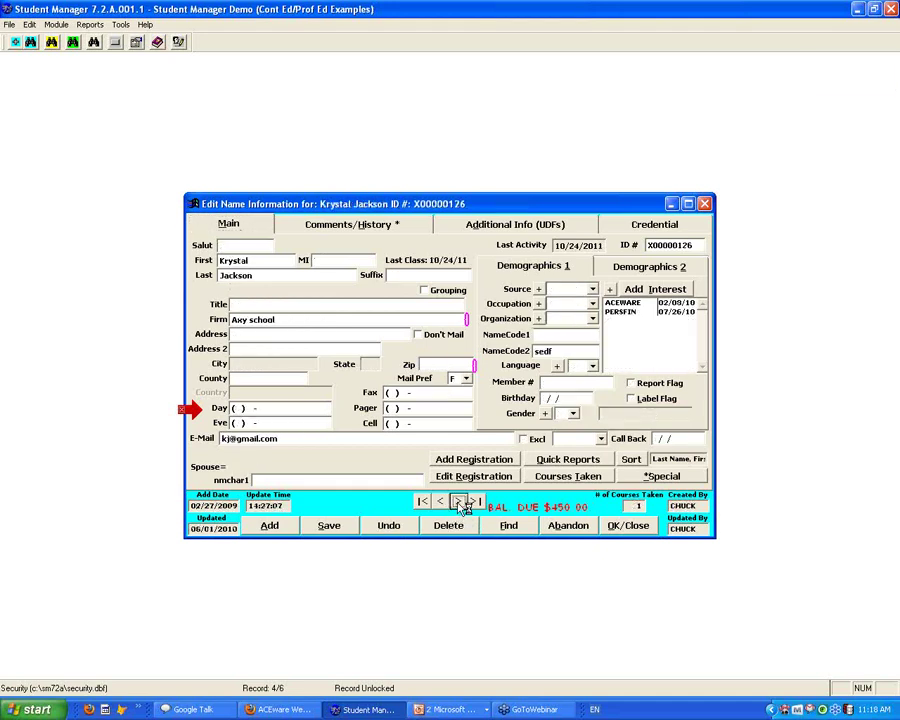
pyautogui.click(458, 502)
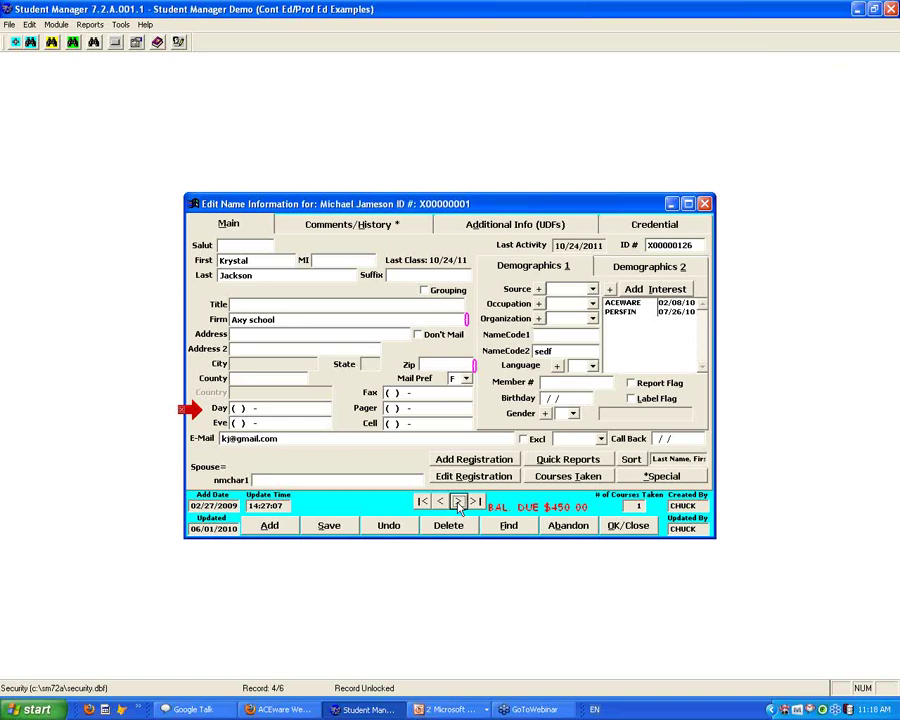
pyautogui.click(458, 502)
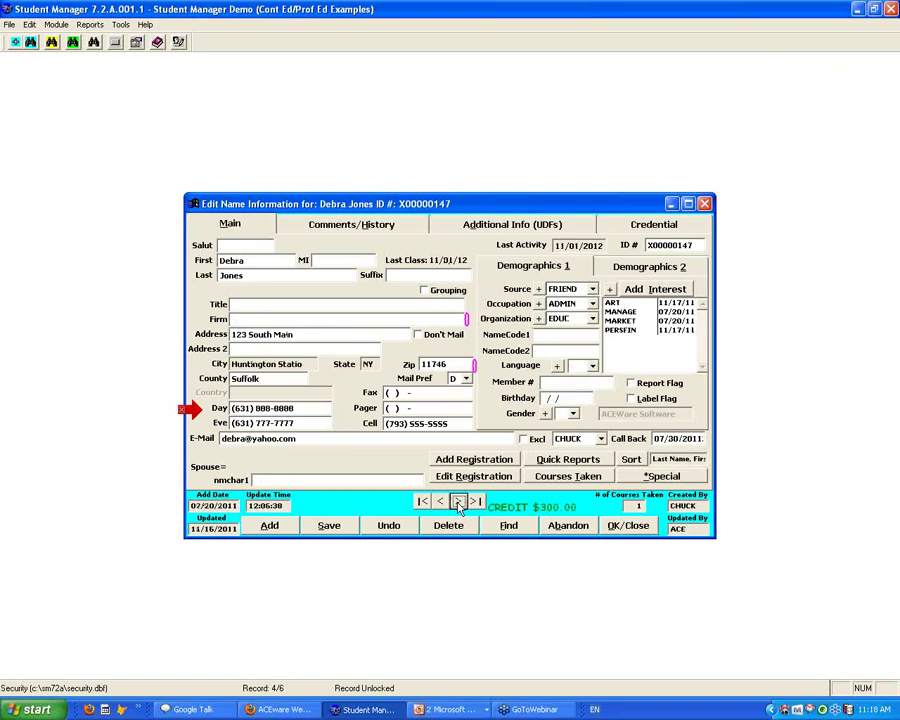
pyautogui.click(458, 502)
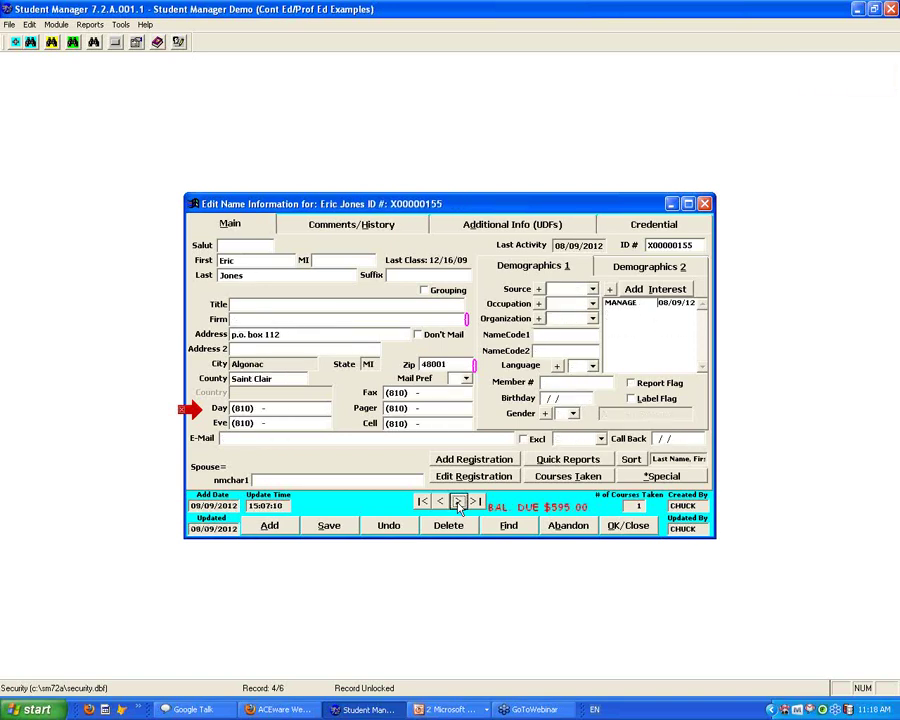
pyautogui.click(441, 502)
pyautogui.click(441, 502)
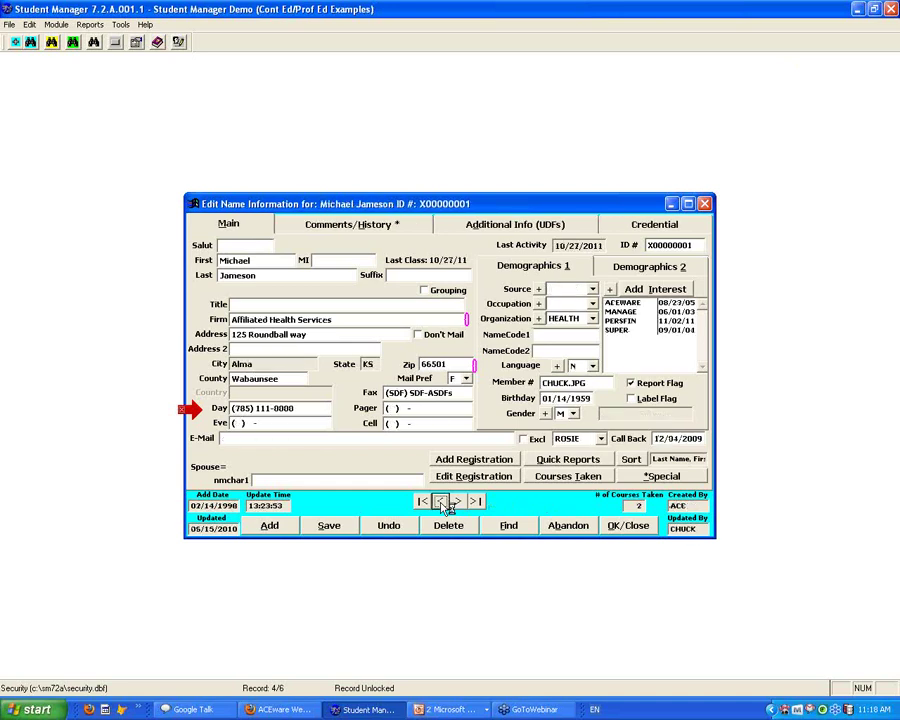
pyautogui.click(441, 502)
pyautogui.click(441, 502)
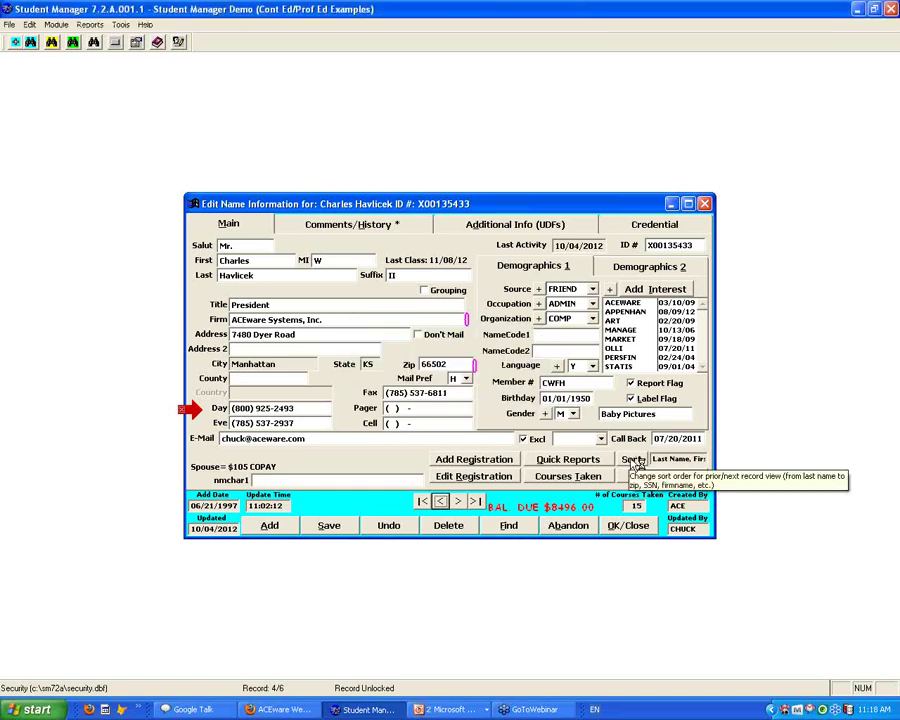
# - Sort the name records by Firm
pyautogui.click(633, 460)
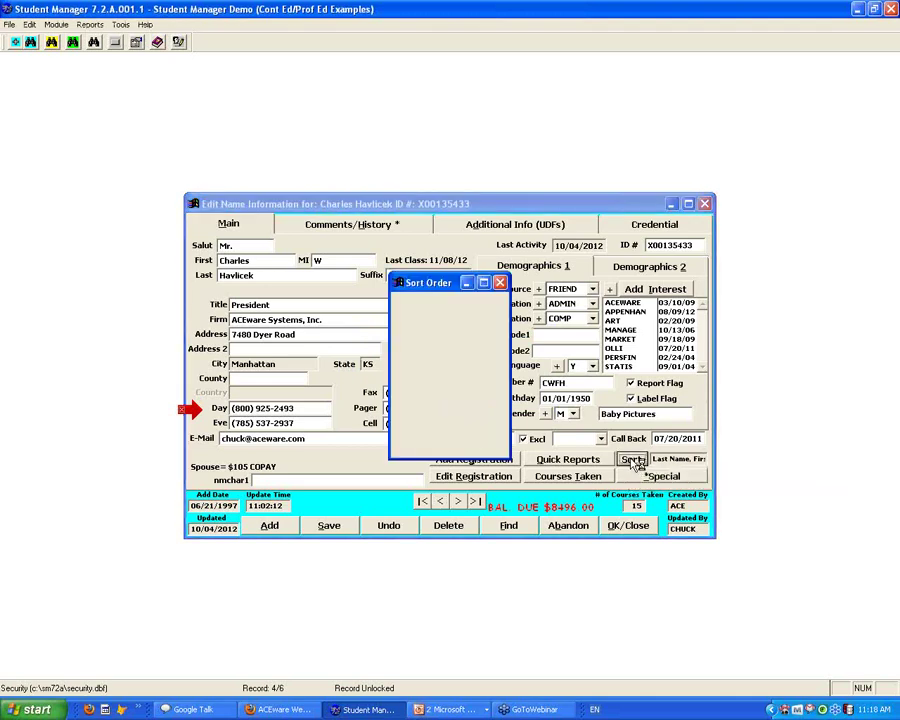
pyautogui.click(414, 329)
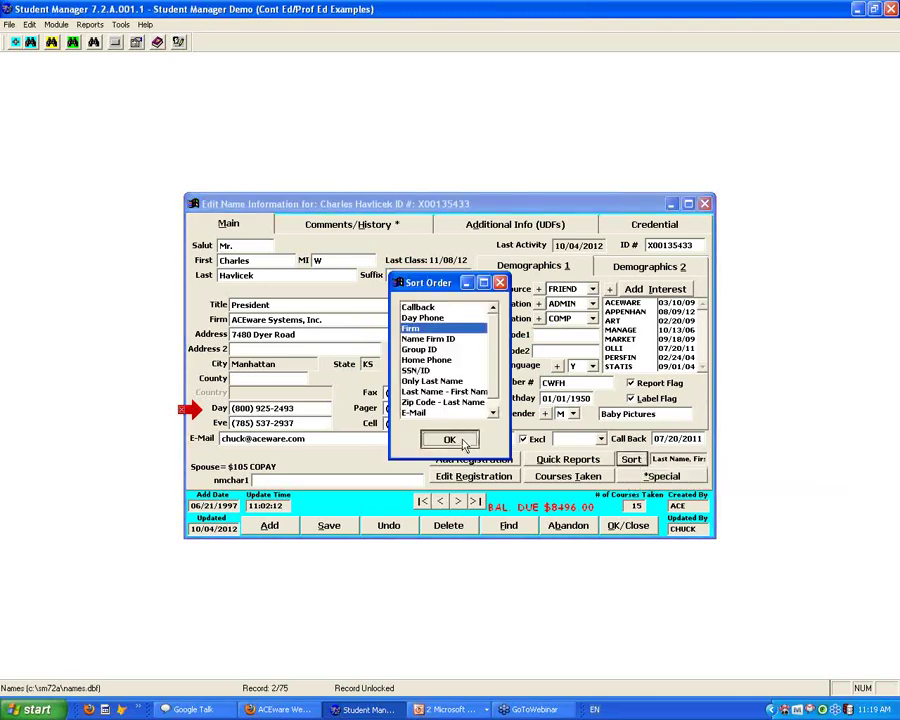
pyautogui.click(463, 442)
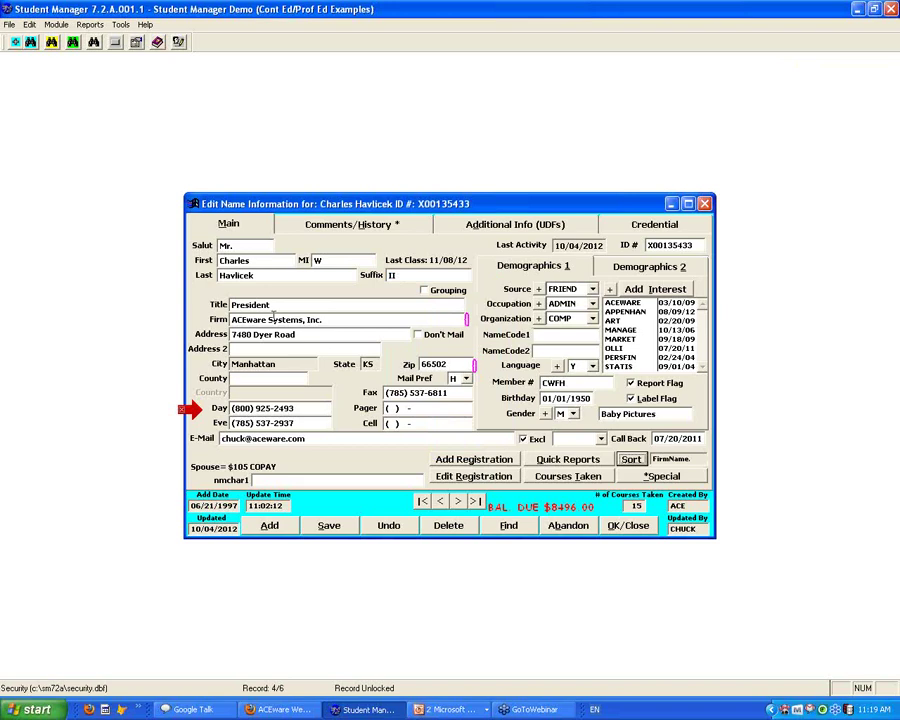
# - Page through records in firm order, dismissing a special needs notice, then close the name record
pyautogui.click(458, 501)
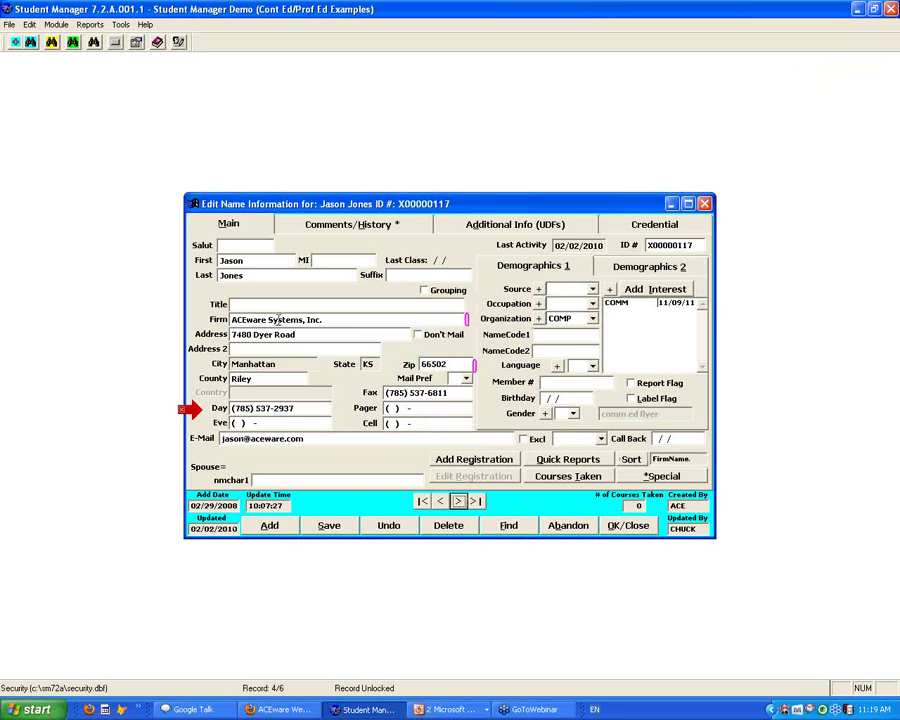
pyautogui.click(461, 503)
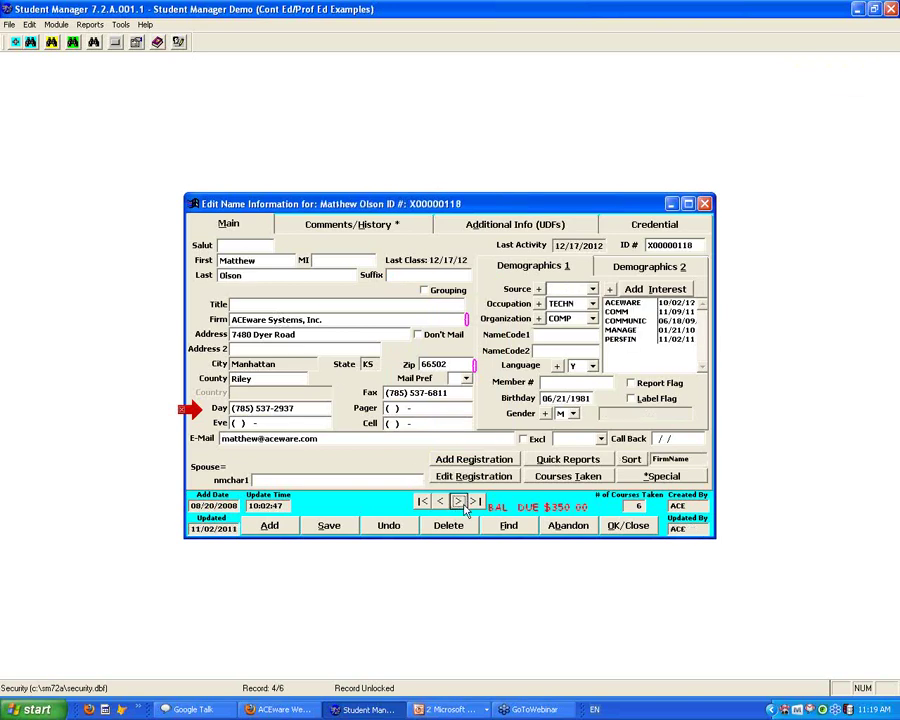
pyautogui.click(464, 508)
pyautogui.click(464, 508)
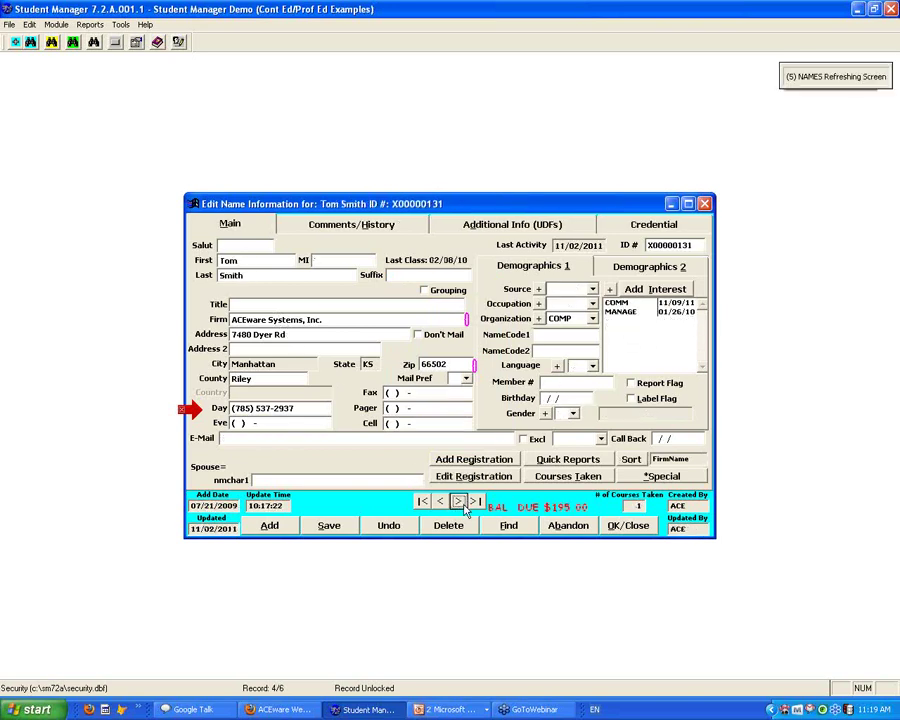
pyautogui.click(464, 508)
pyautogui.click(450, 396)
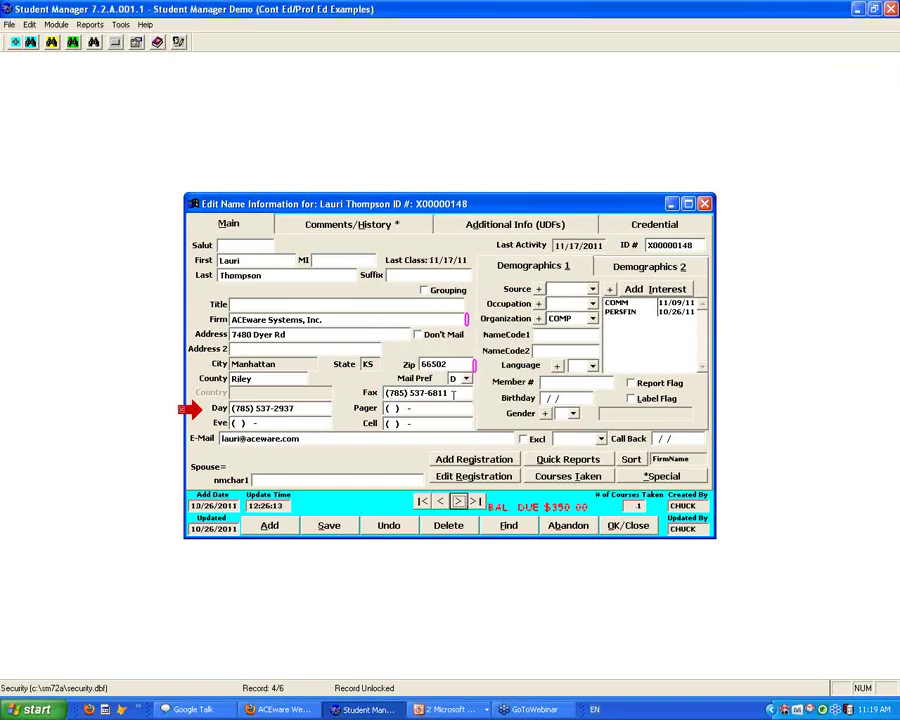
pyautogui.click(465, 508)
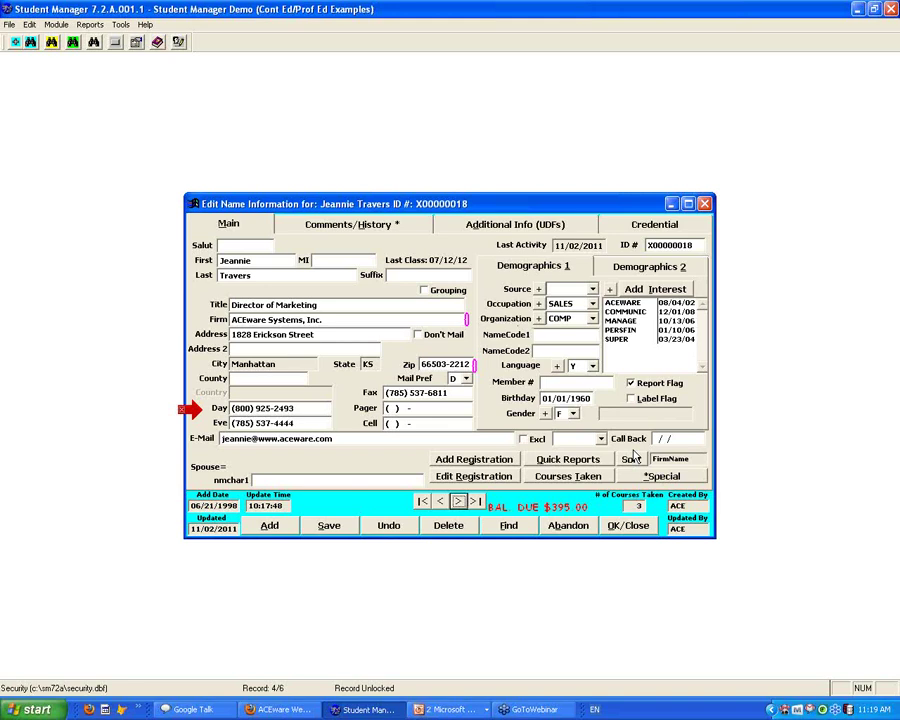
pyautogui.click(630, 526)
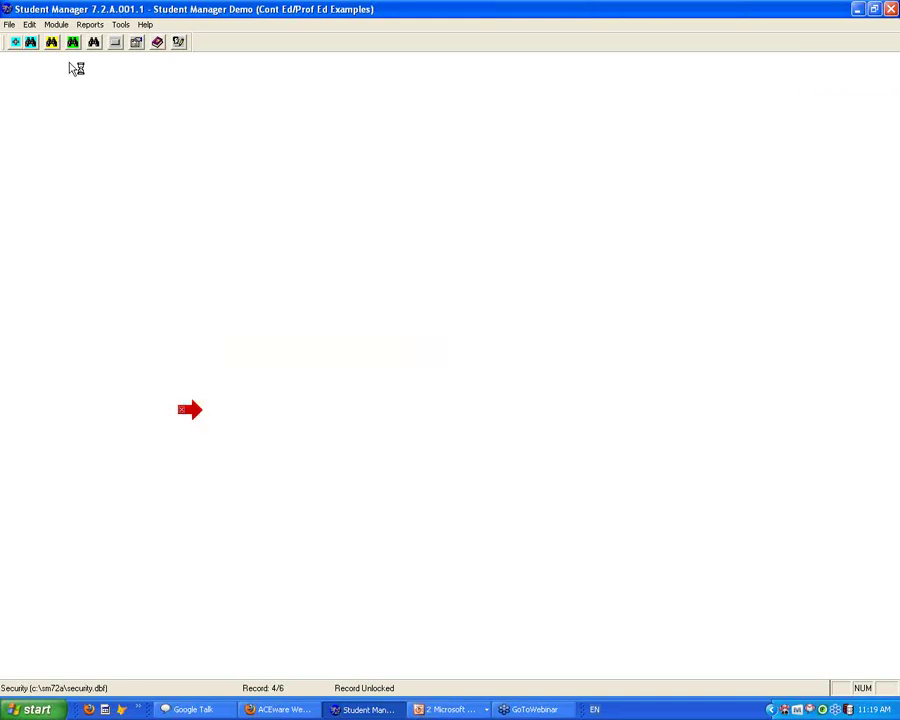
# - Open the United States Senate contact's name record from the Select Registrant Info list
pyautogui.click(33, 43)
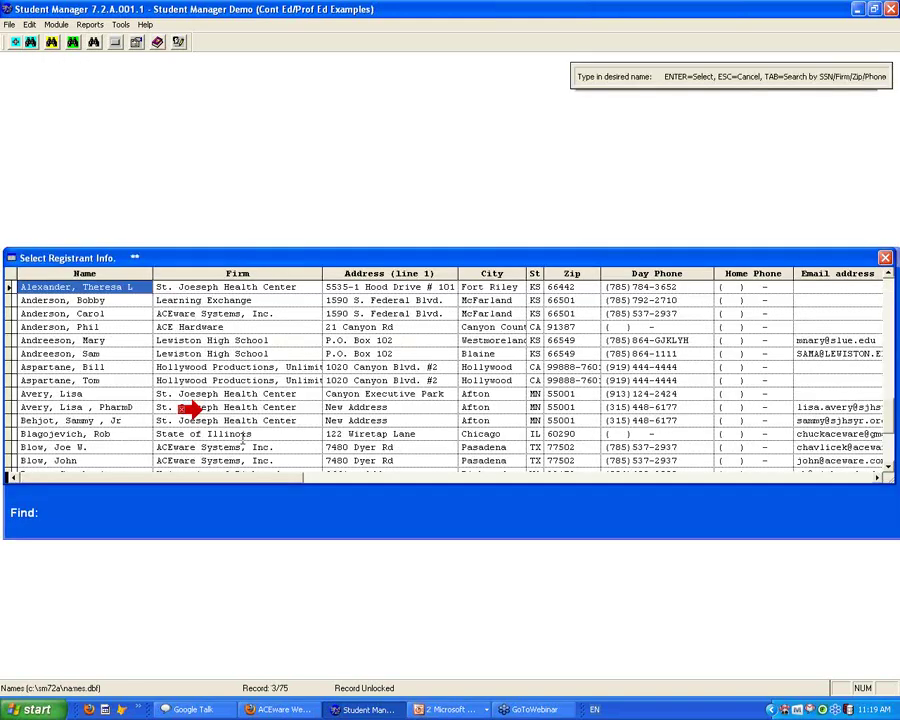
pyautogui.doubleClick(243, 436)
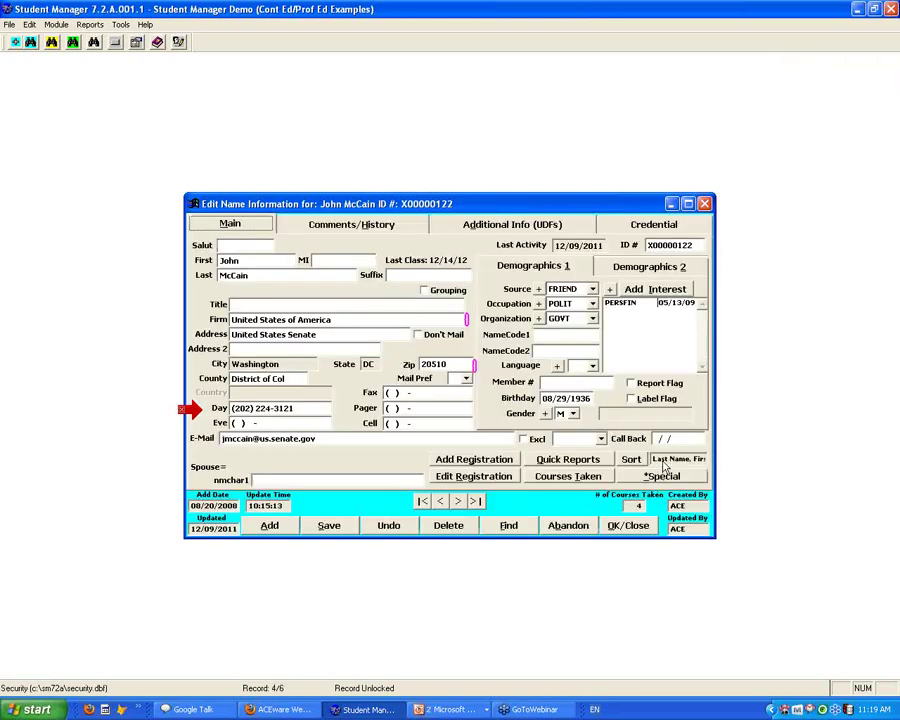
pyautogui.click(572, 478)
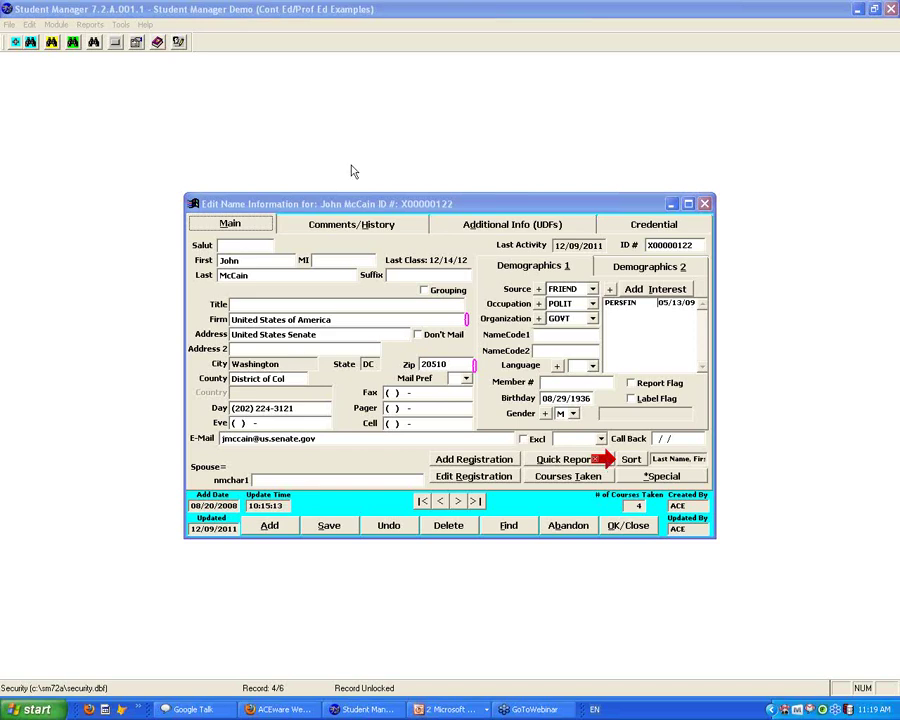
# - In Preferences, set the Names default sort to Last Name/First Name and save
pyautogui.click(136, 44)
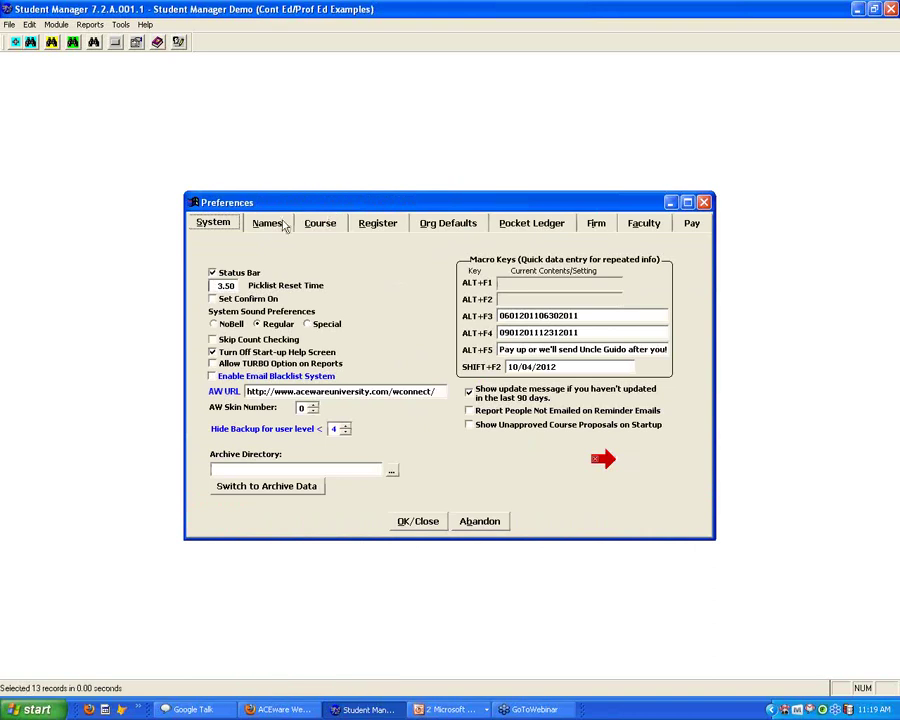
pyautogui.click(270, 226)
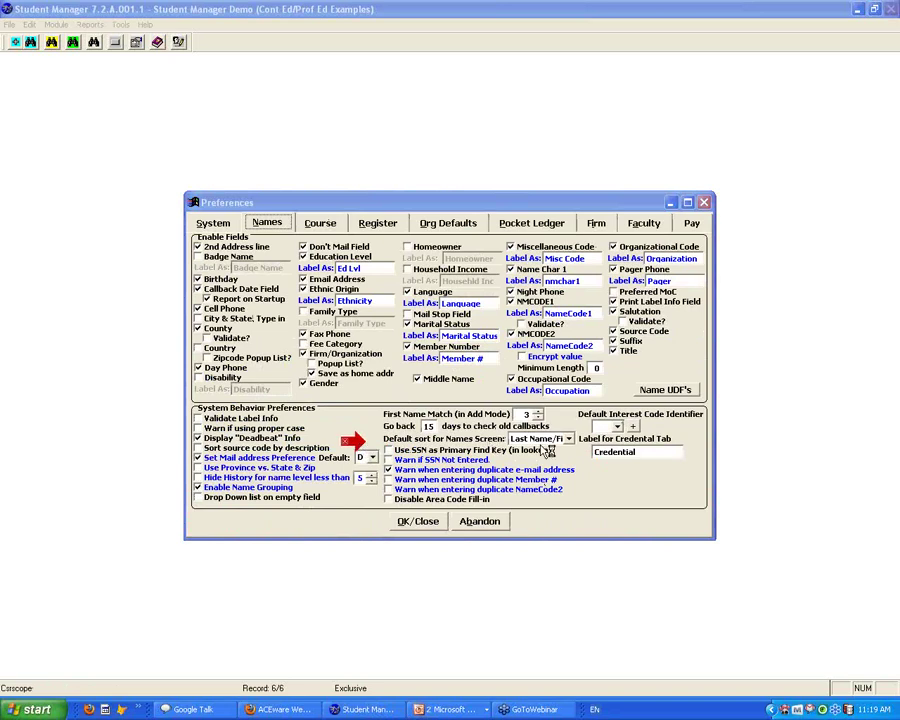
pyautogui.click(568, 439)
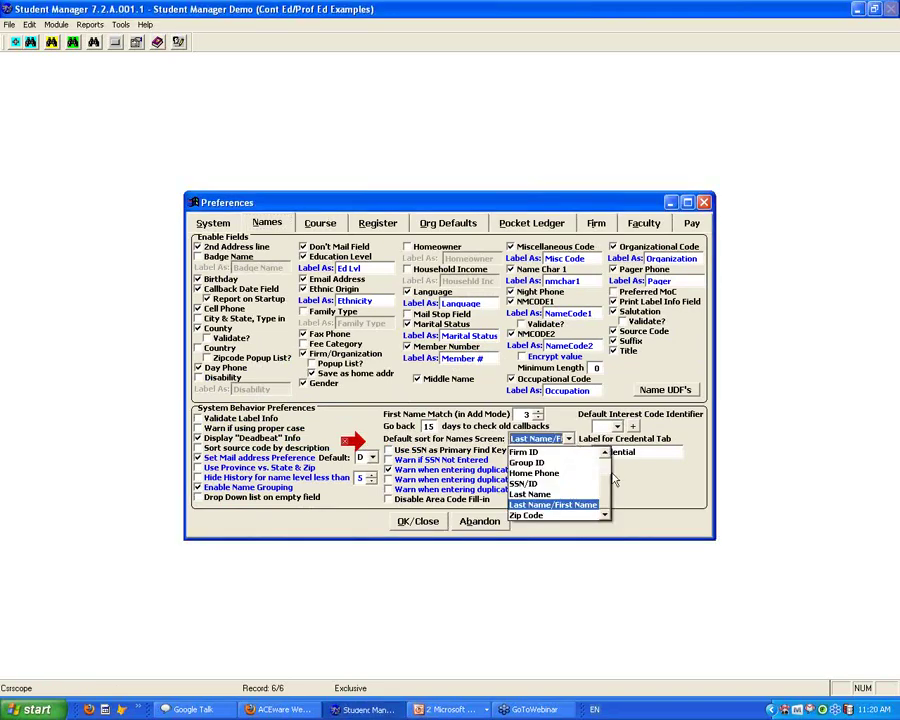
pyautogui.scroll(1, 572, 451)
pyautogui.click(557, 505)
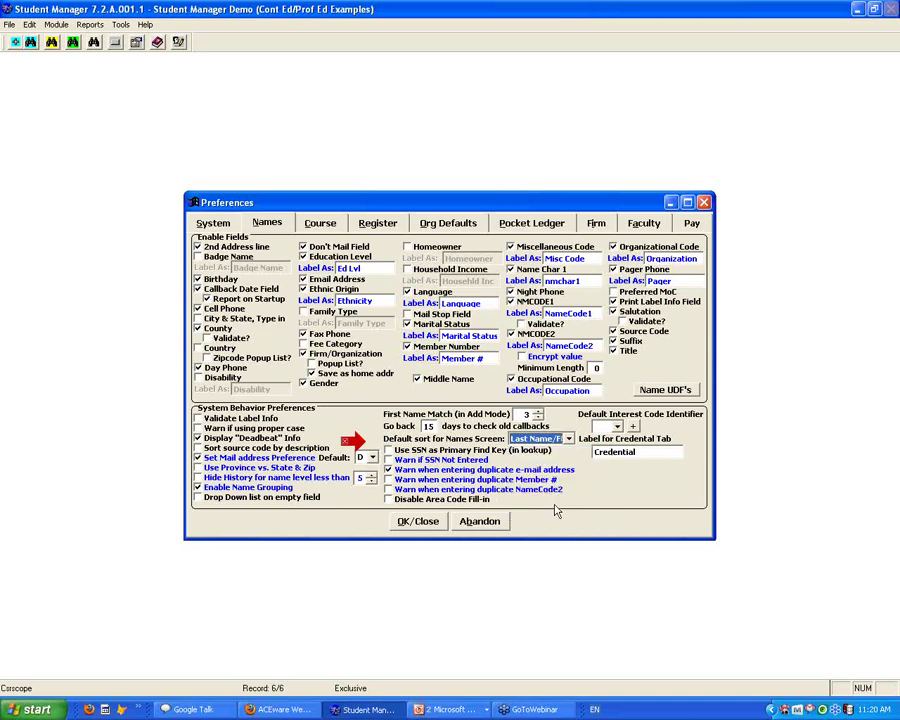
pyautogui.click(428, 522)
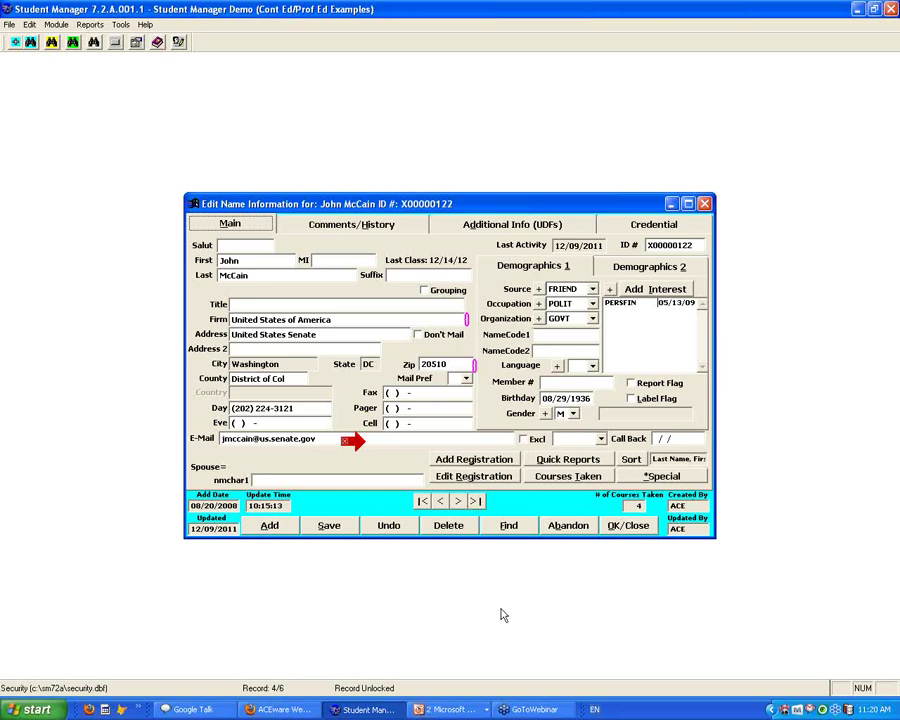
pyautogui.click(463, 712)
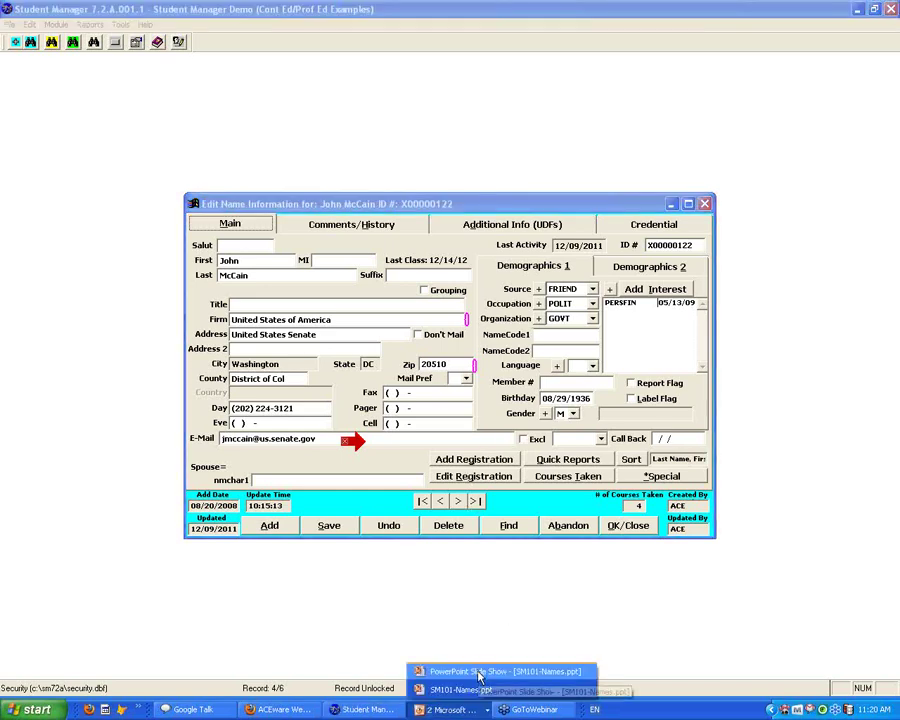
pyautogui.click(480, 674)
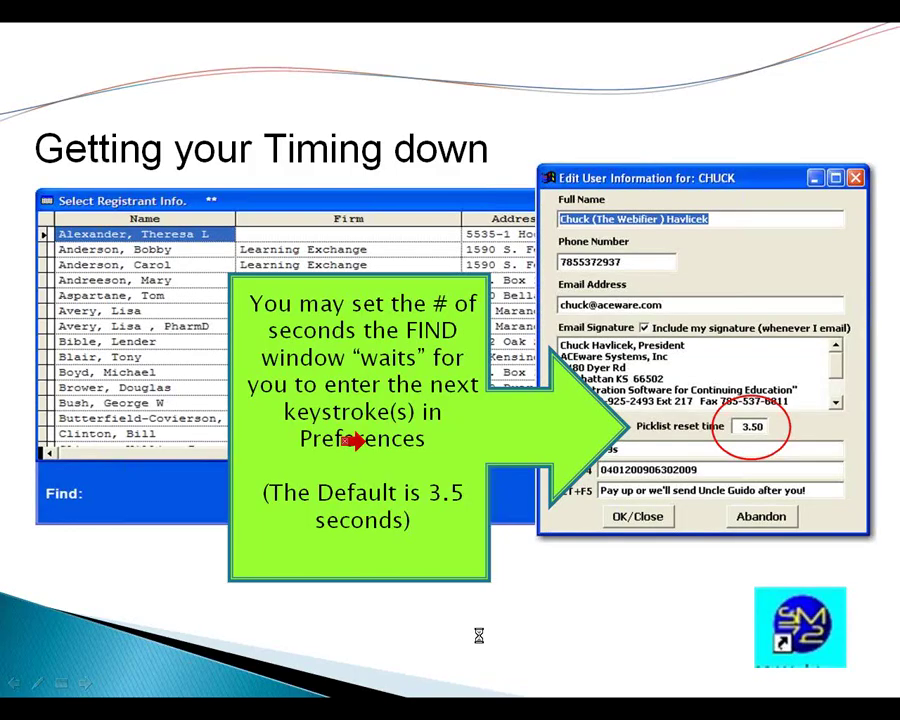
pyautogui.press('Right')
pyautogui.press('Left')
pyautogui.hotkey('alt', 'Tab')
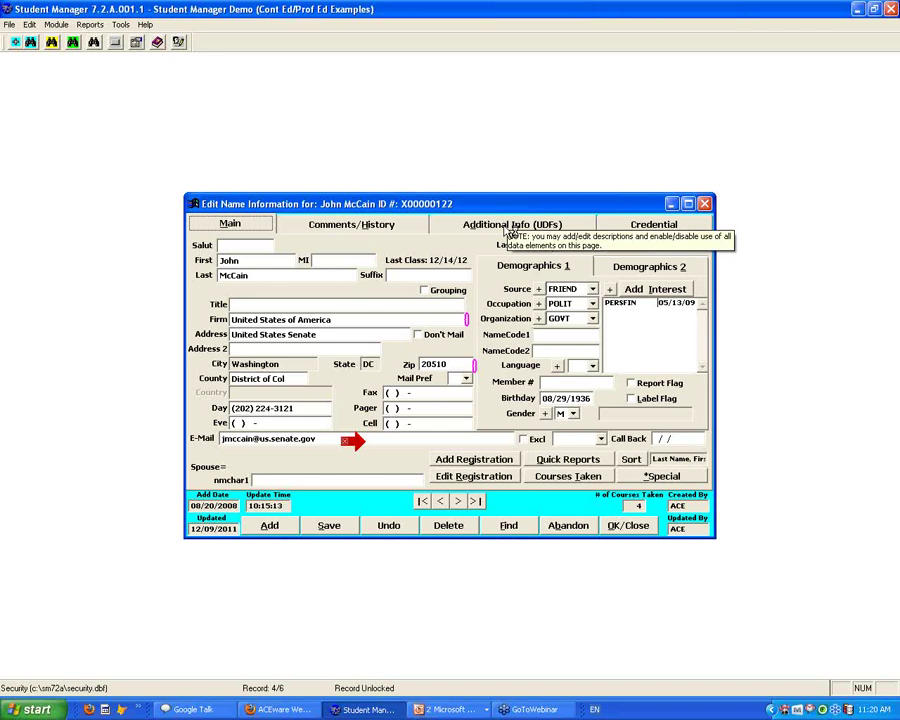
# - Show the Senate contact's Additional Info (UDFs) page with its empty custom fields
pyautogui.click(511, 226)
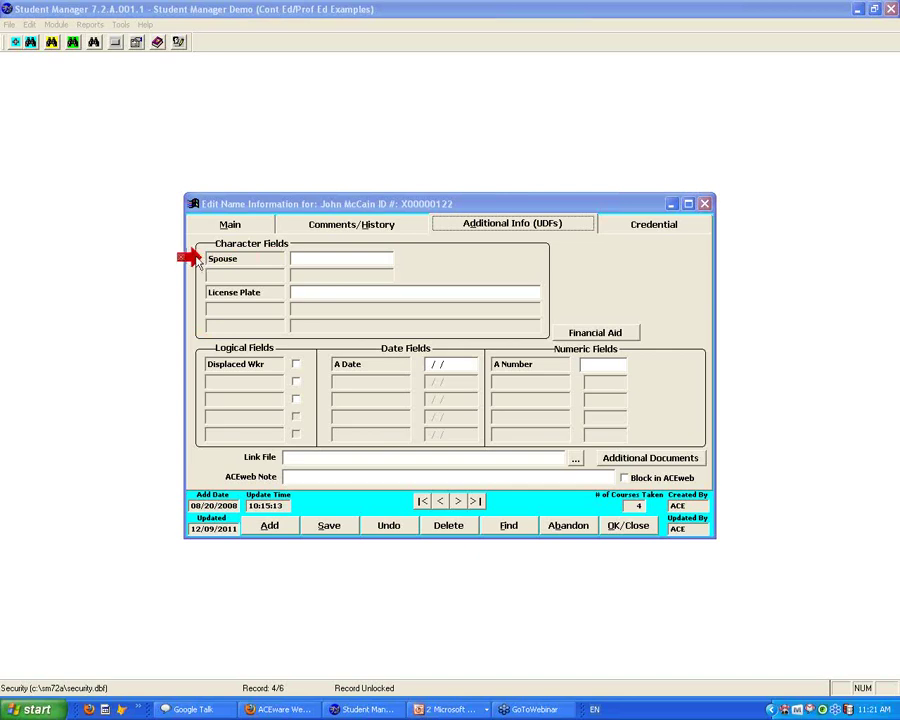
# - Find the $8496.00-due student and view their Additional Info fields, focusing the ch.jpg link
pyautogui.click(512, 530)
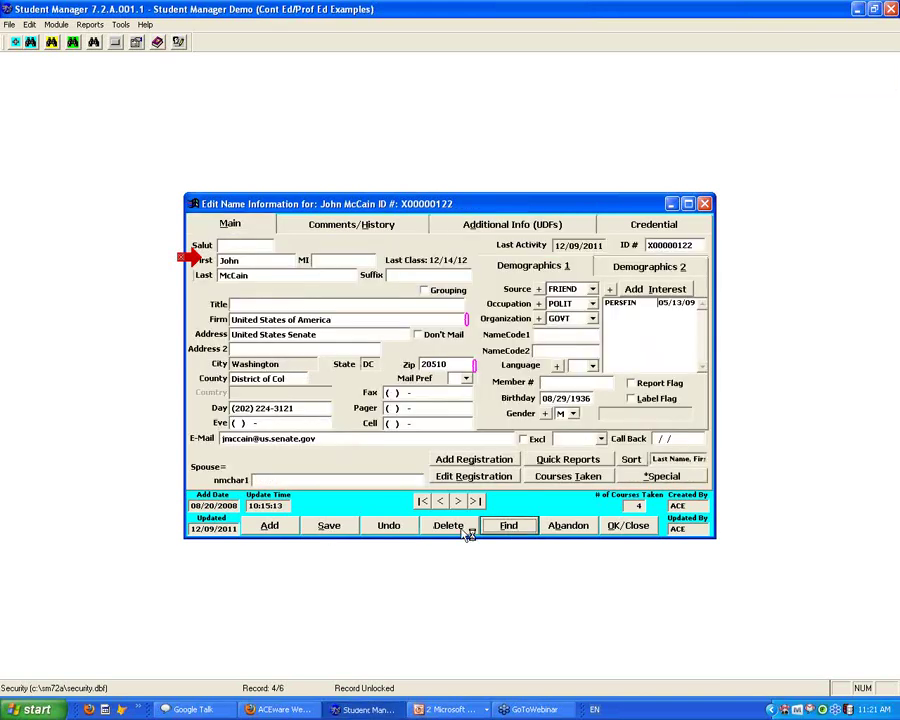
pyautogui.write('HAV')
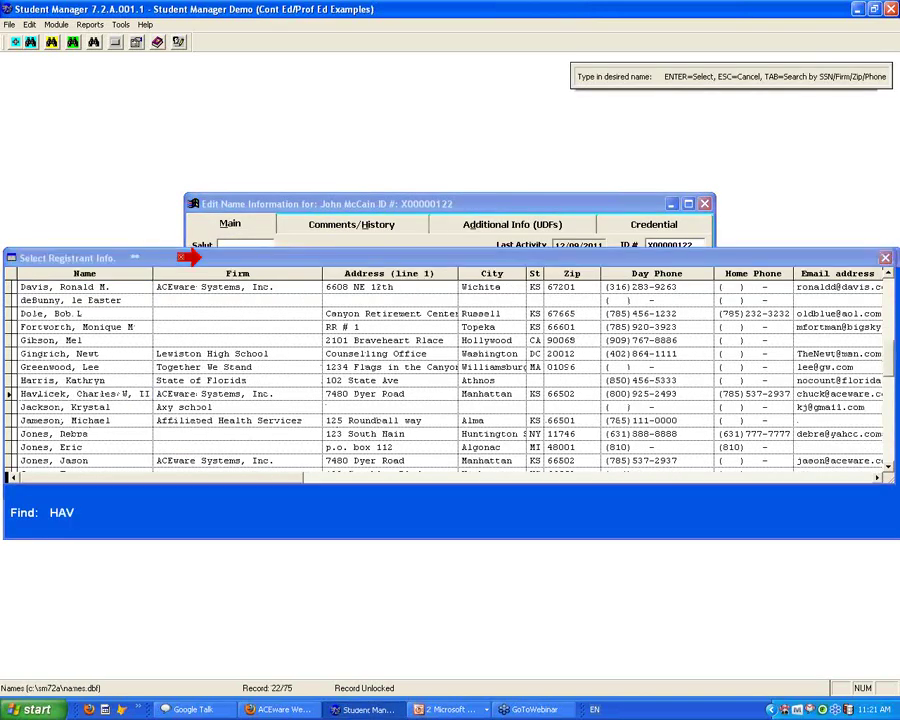
pyautogui.press('Return')
pyautogui.press('Return')
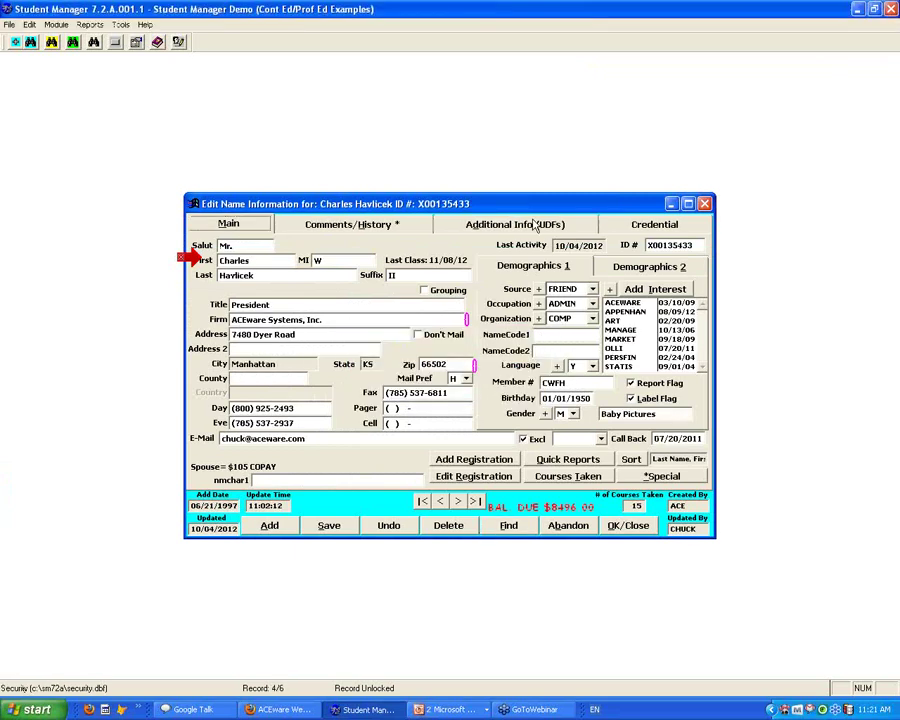
pyautogui.click(536, 224)
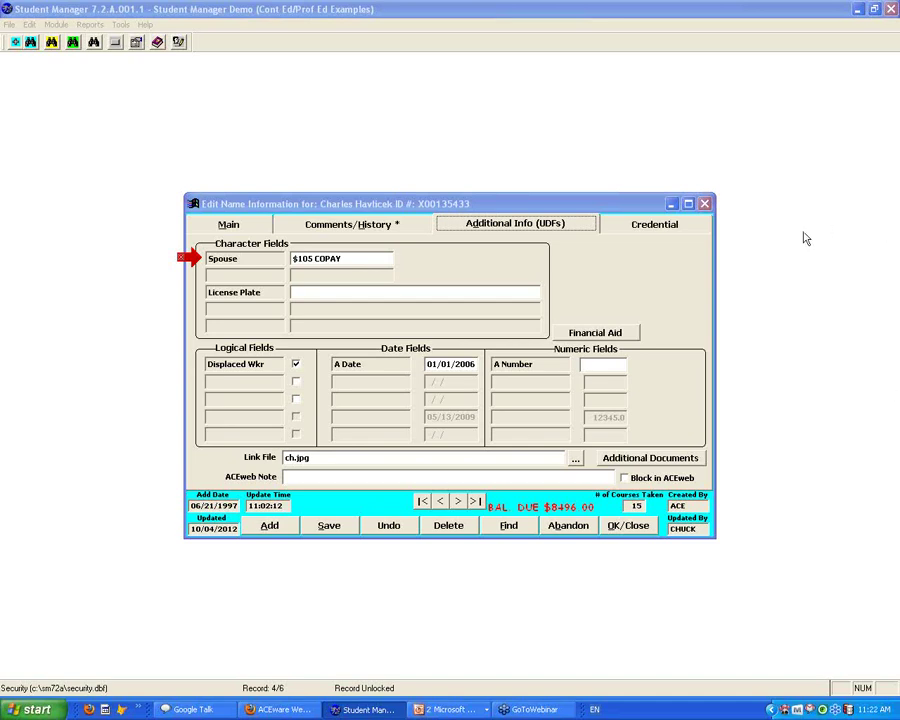
pyautogui.click(327, 458)
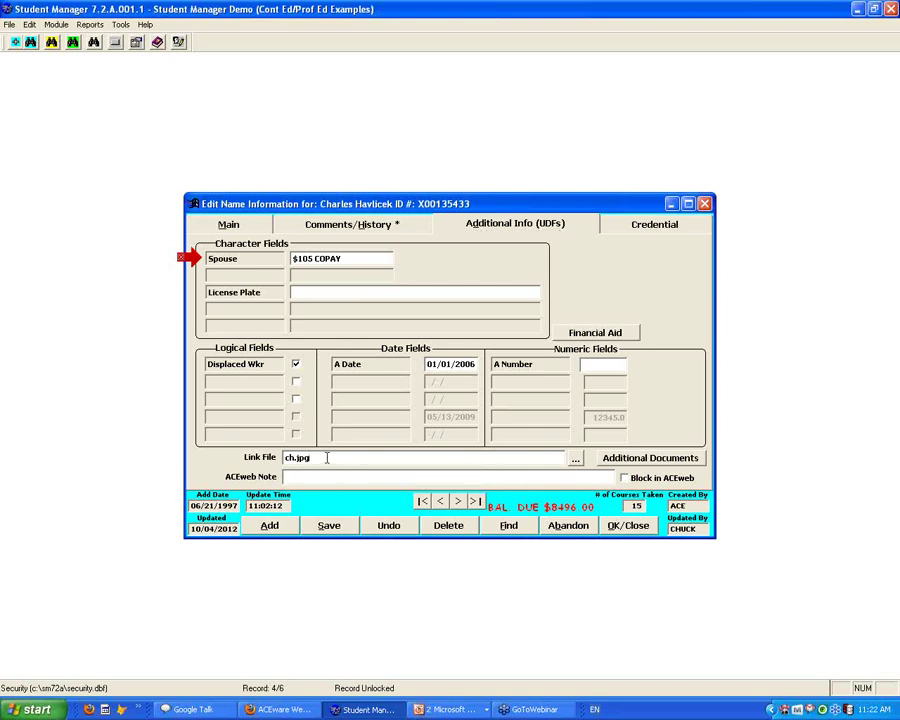
pyautogui.rightClick(327, 458)
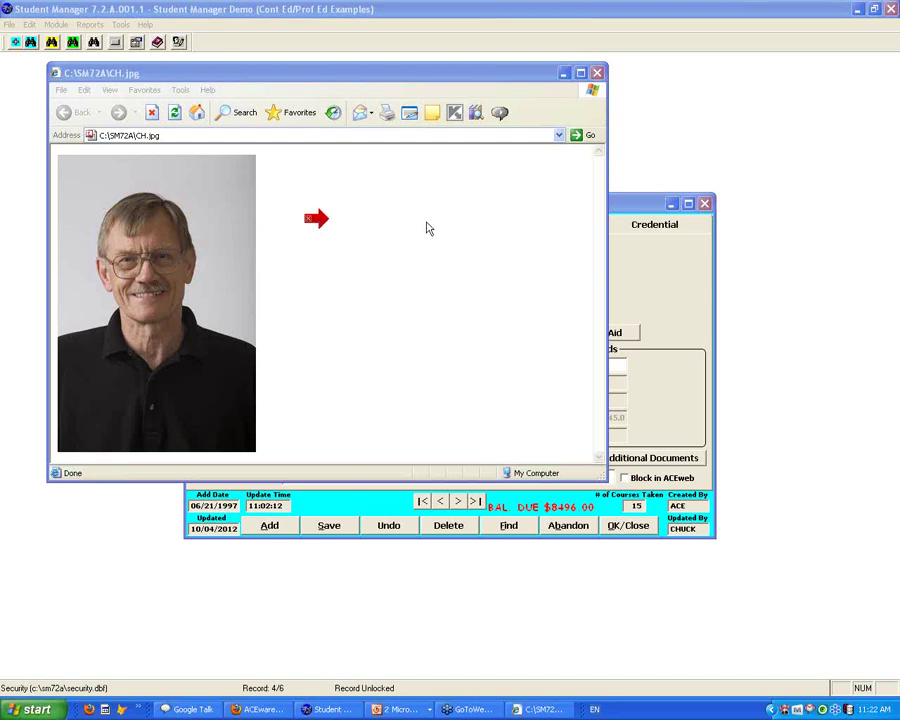
pyautogui.click(598, 74)
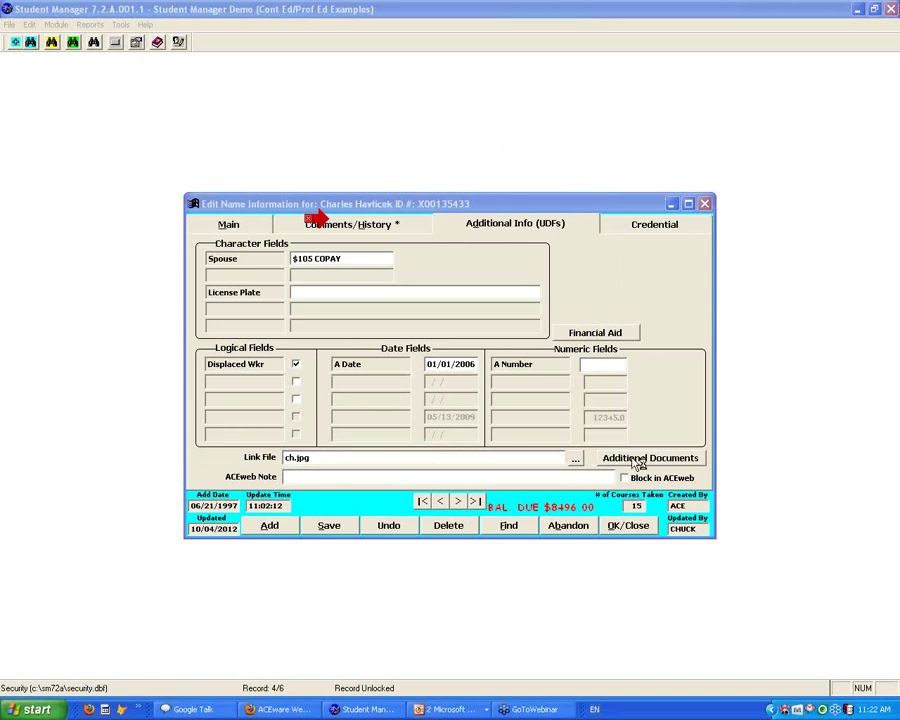
# - Check the student's additional documents list, find it empty, and close it
pyautogui.click(636, 462)
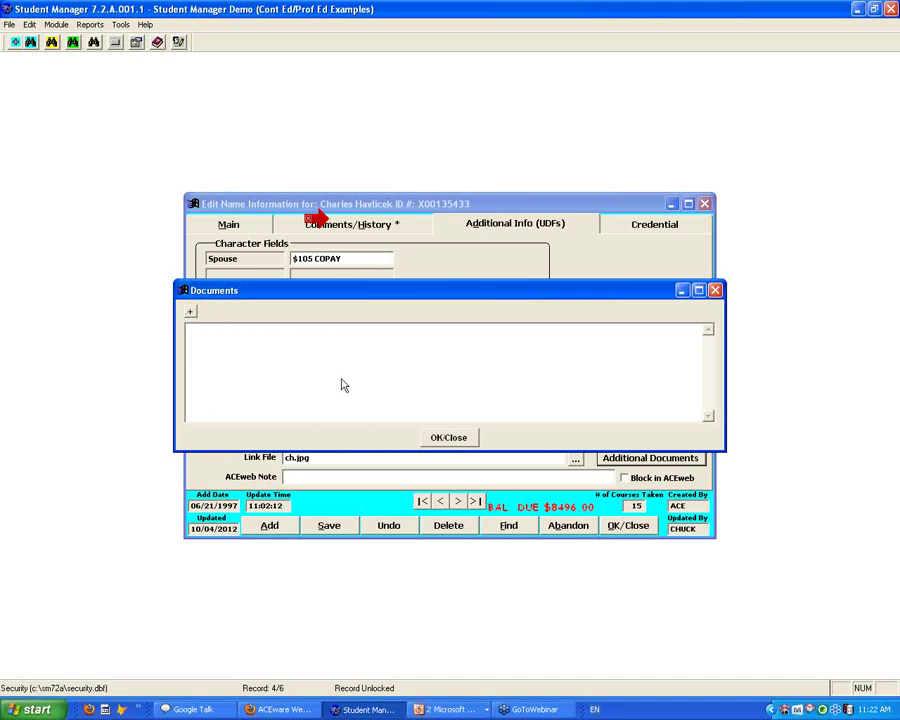
pyautogui.click(463, 444)
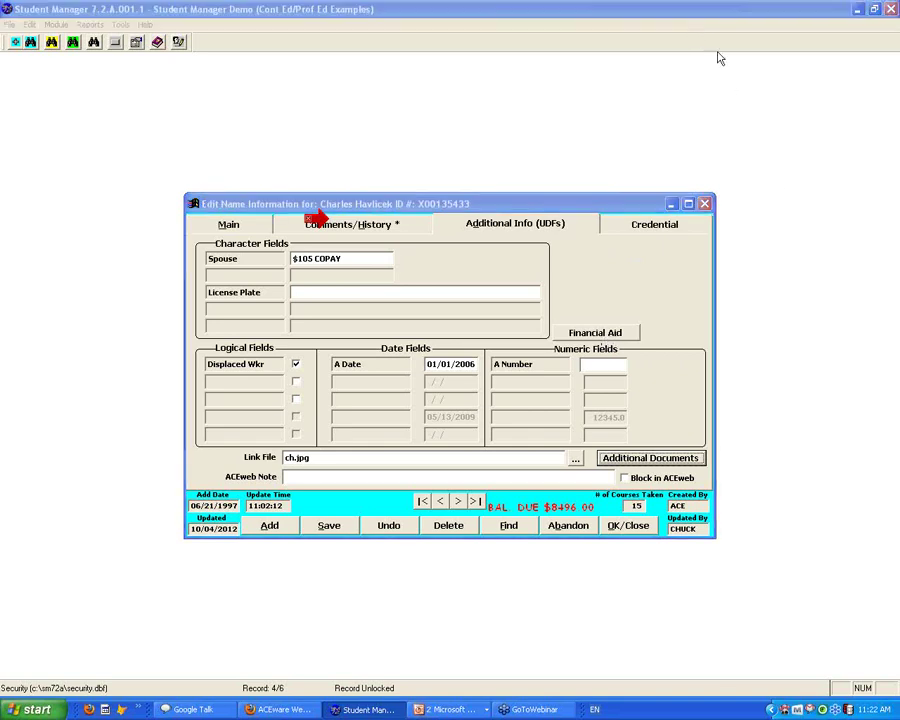
pyautogui.click(615, 336)
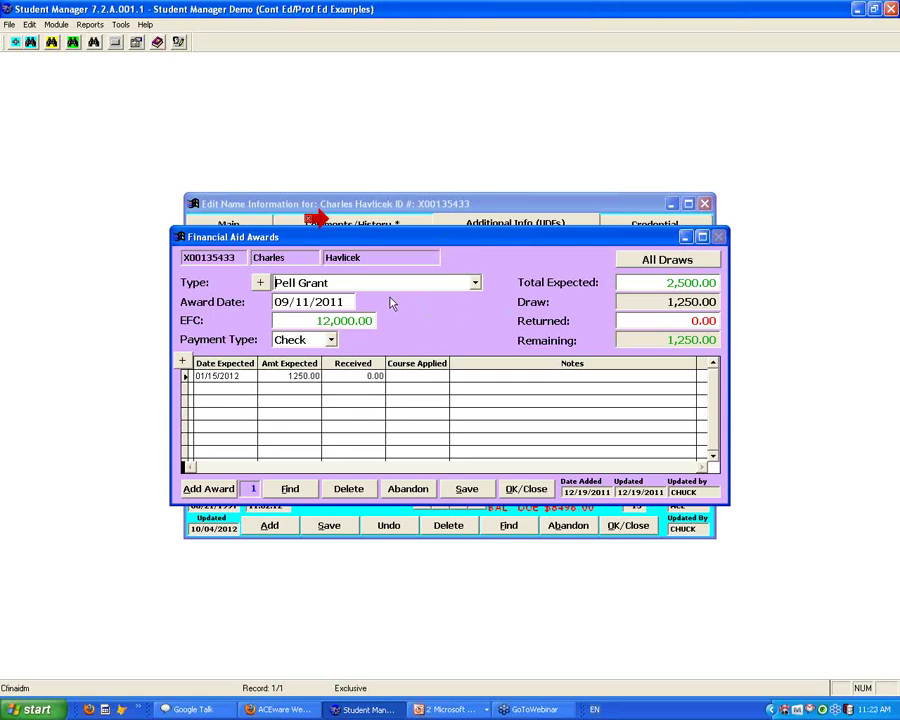
pyautogui.click(527, 488)
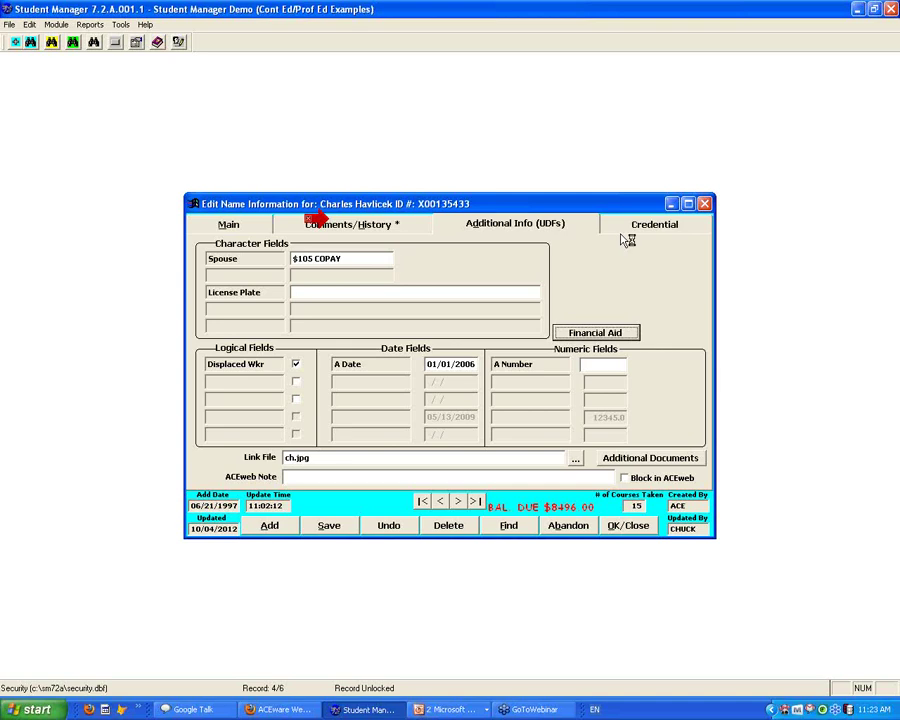
# - Advance the PowerPoint slide show to the Find Them introduction slide, then return to Student Manager
pyautogui.click(440, 710)
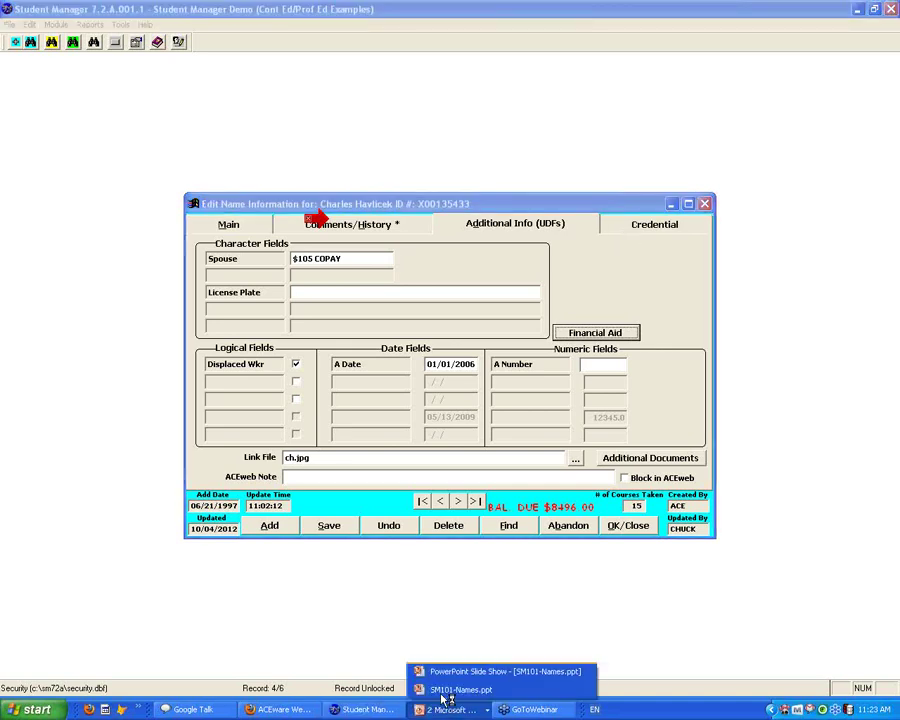
pyautogui.click(467, 673)
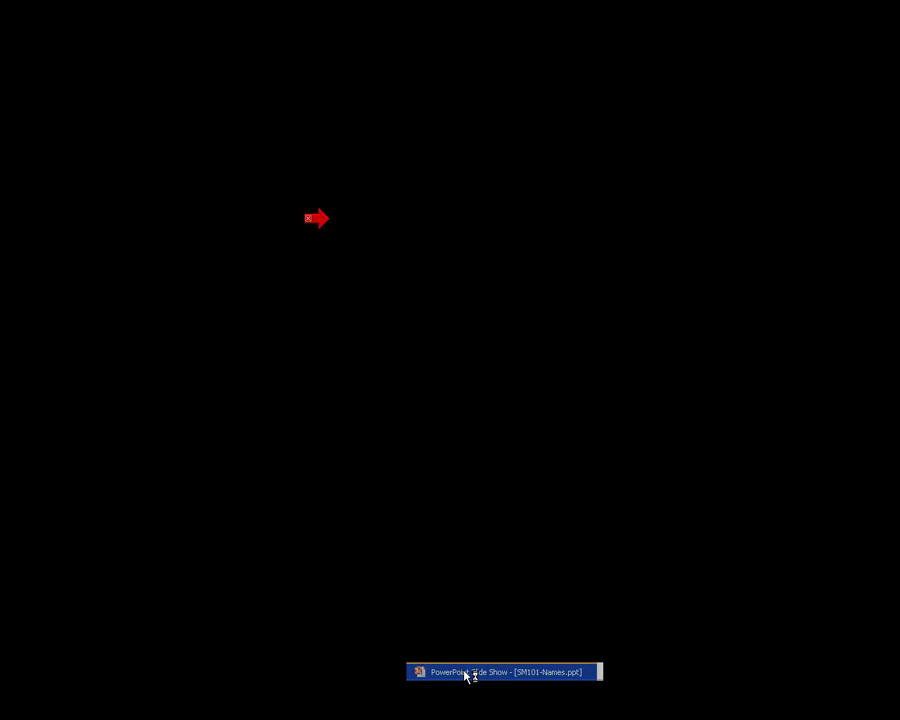
pyautogui.click(466, 672)
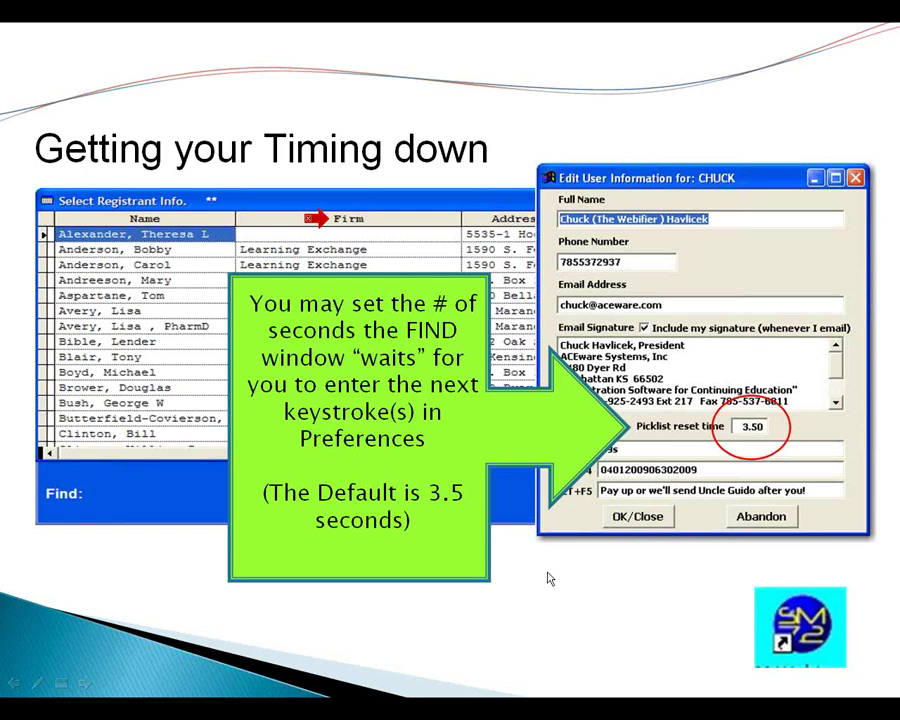
pyautogui.click(548, 578)
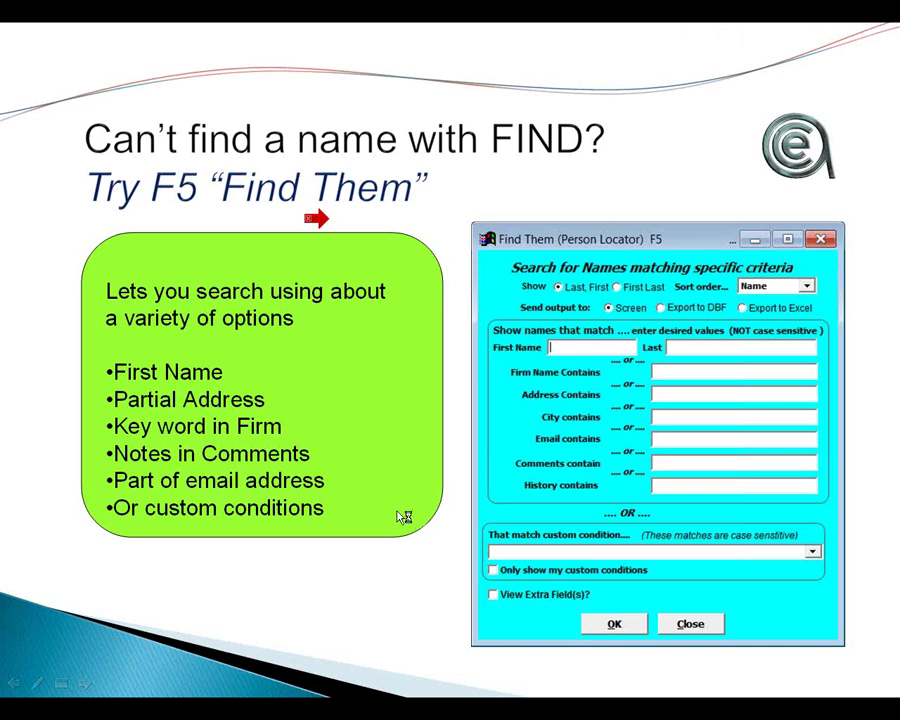
pyautogui.hotkey('alt', 'Tab')
pyautogui.hotkey('alt', 'Tab')
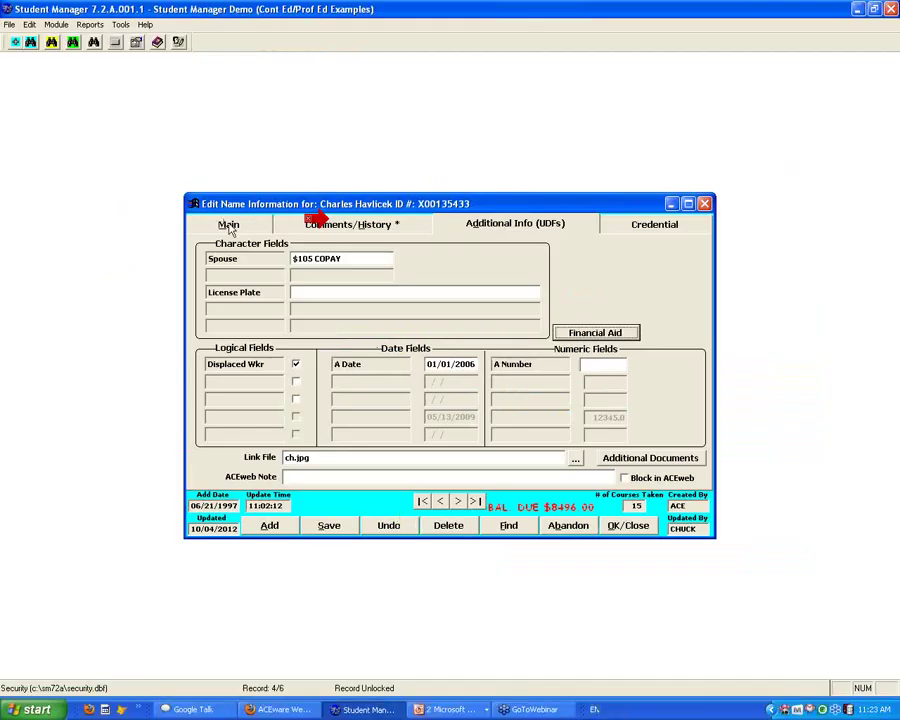
# - Return the name record to its Main page, reposition the window, and close it
pyautogui.click(229, 225)
pyautogui.moveTo(372, 206); pyautogui.dragTo(225, 307)
pyautogui.click(480, 624)
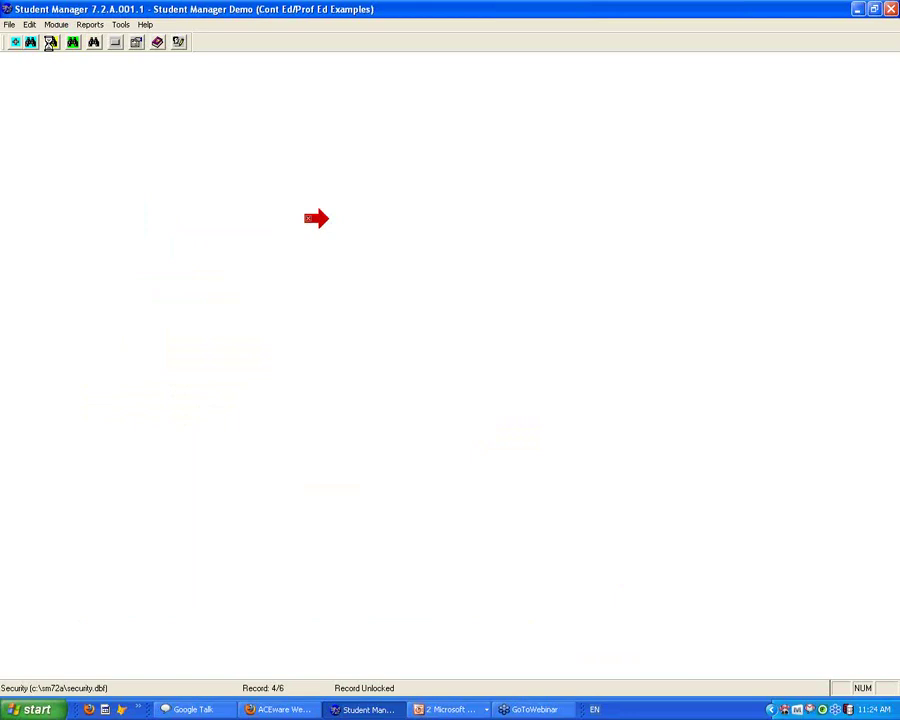
# - Open the IV Therapy course 11FALH5218 on its instructors and pay details page
pyautogui.click(49, 43)
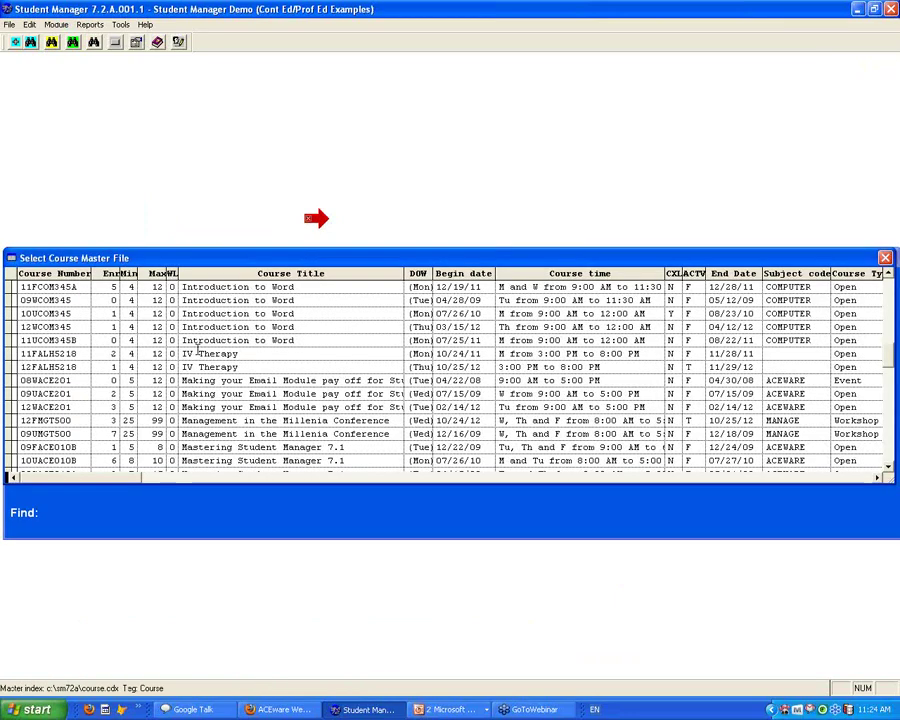
pyautogui.doubleClick(222, 362)
pyautogui.click(484, 222)
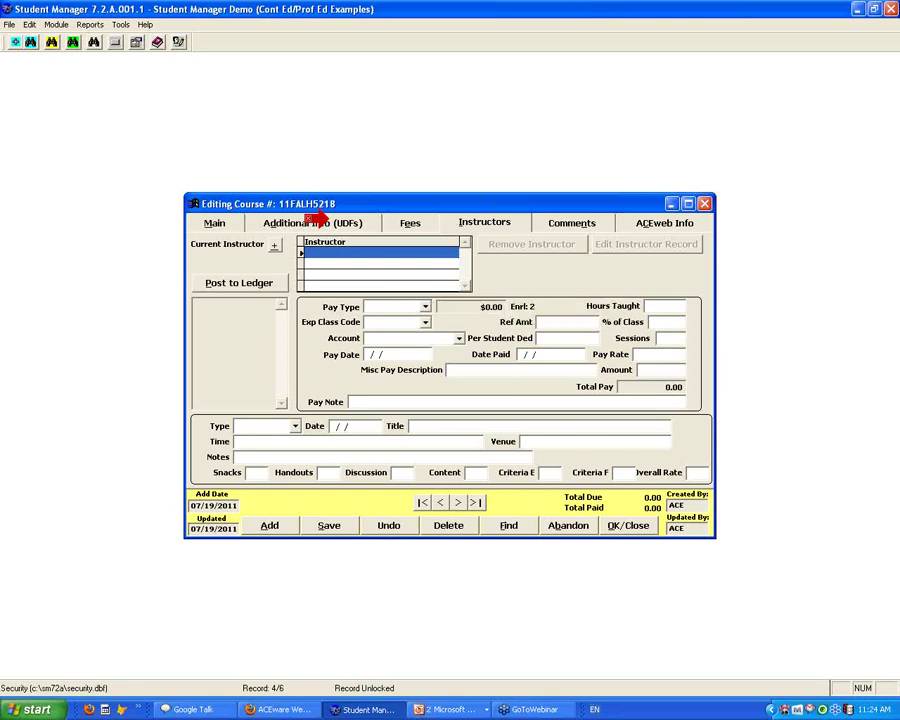
pyautogui.press('F5')
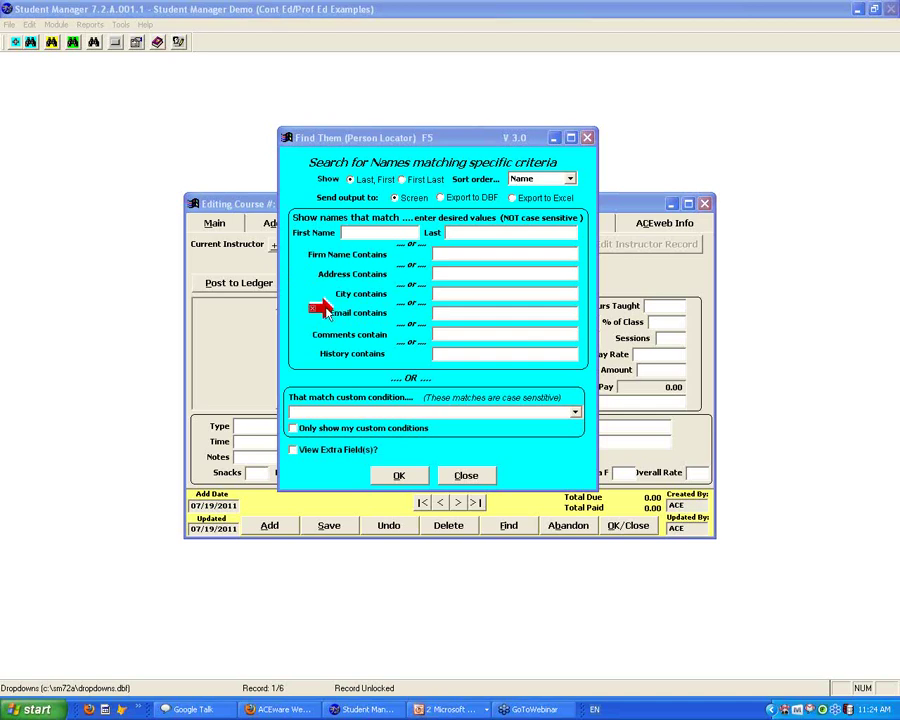
# - Search for people whose first name is MEL
pyautogui.click(447, 315)
pyautogui.click(345, 232)
pyautogui.write('MEL')
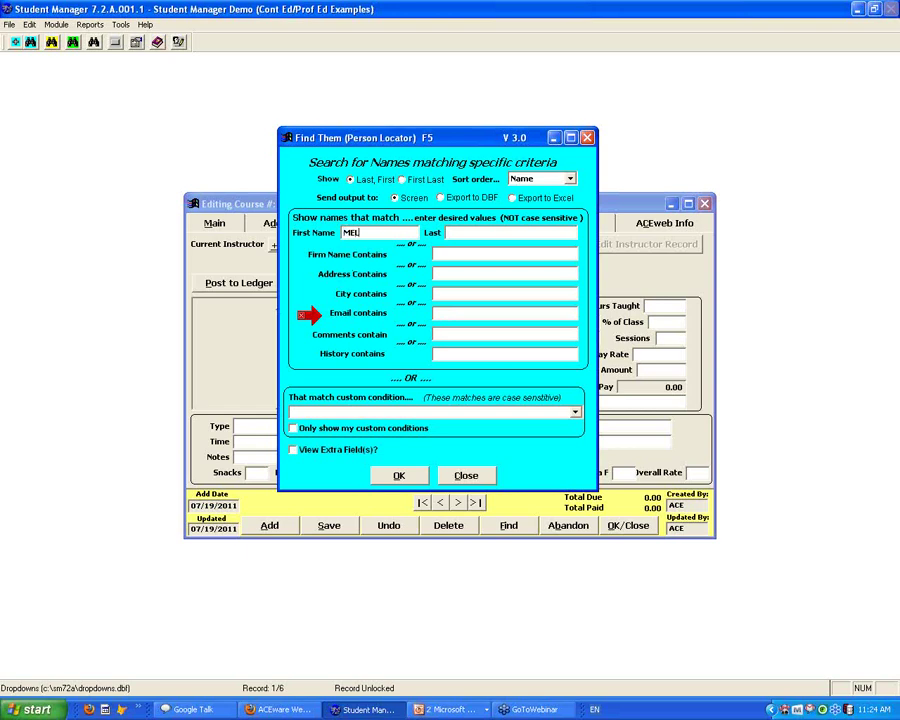
pyautogui.click(410, 476)
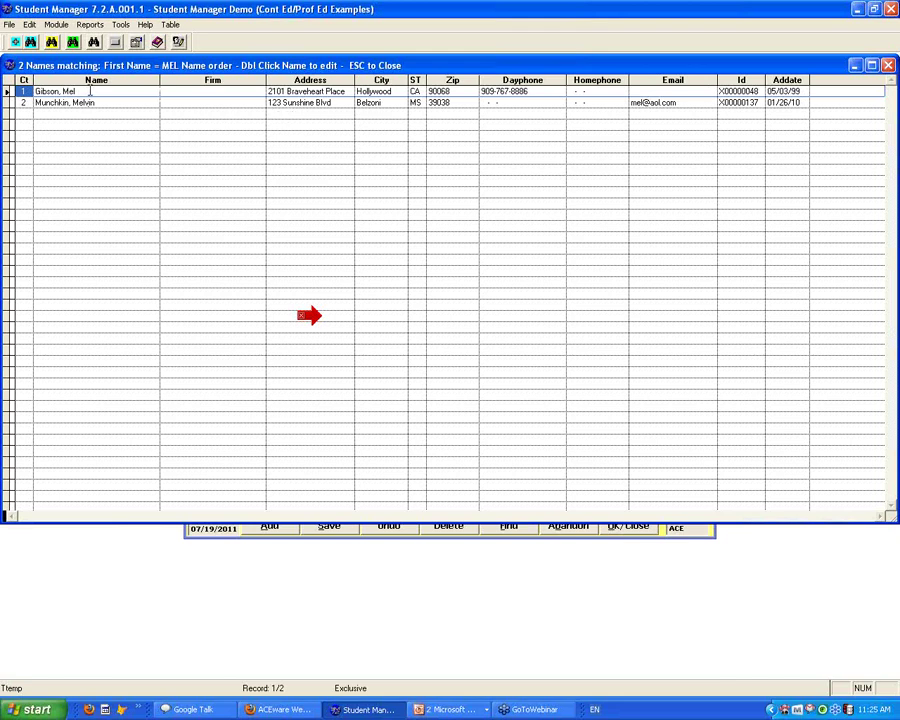
# - Open the first matching record, abandon it unchanged, and close the two-name results list
pyautogui.doubleClick(90, 91)
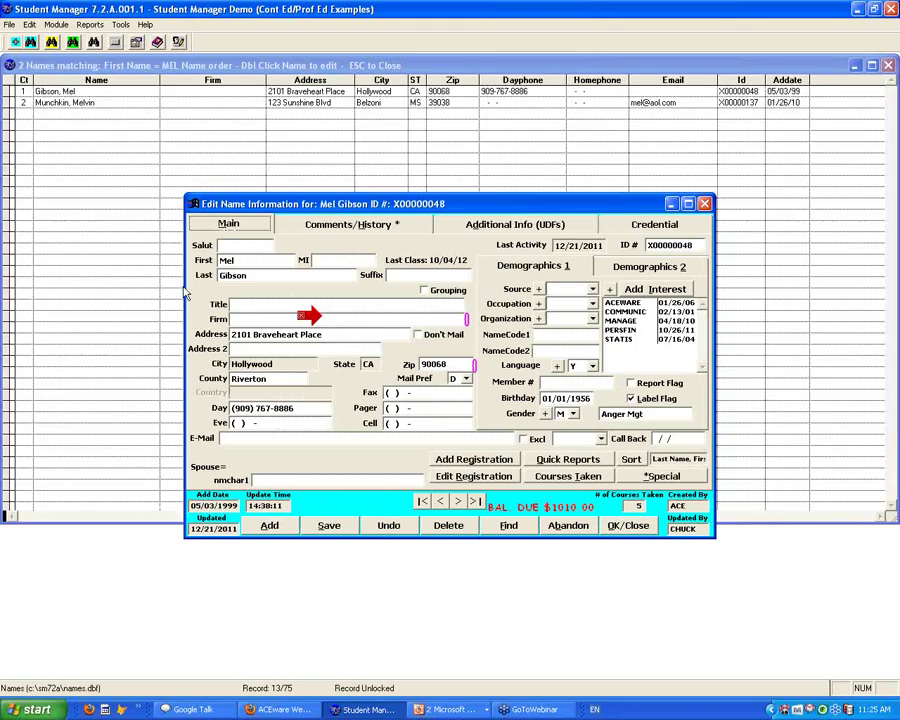
pyautogui.click(570, 527)
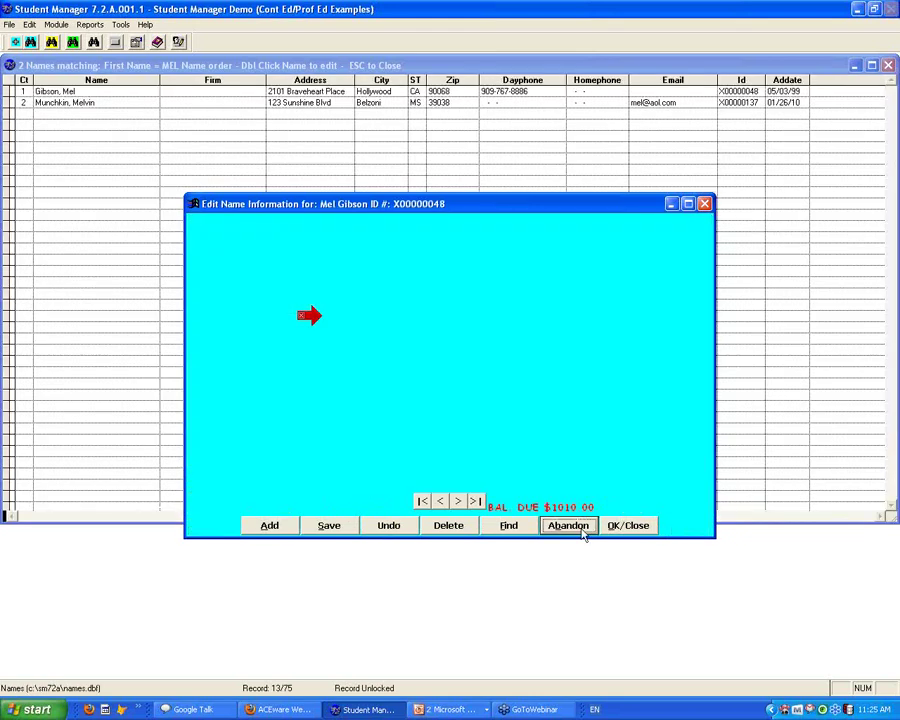
pyautogui.press('Escape')
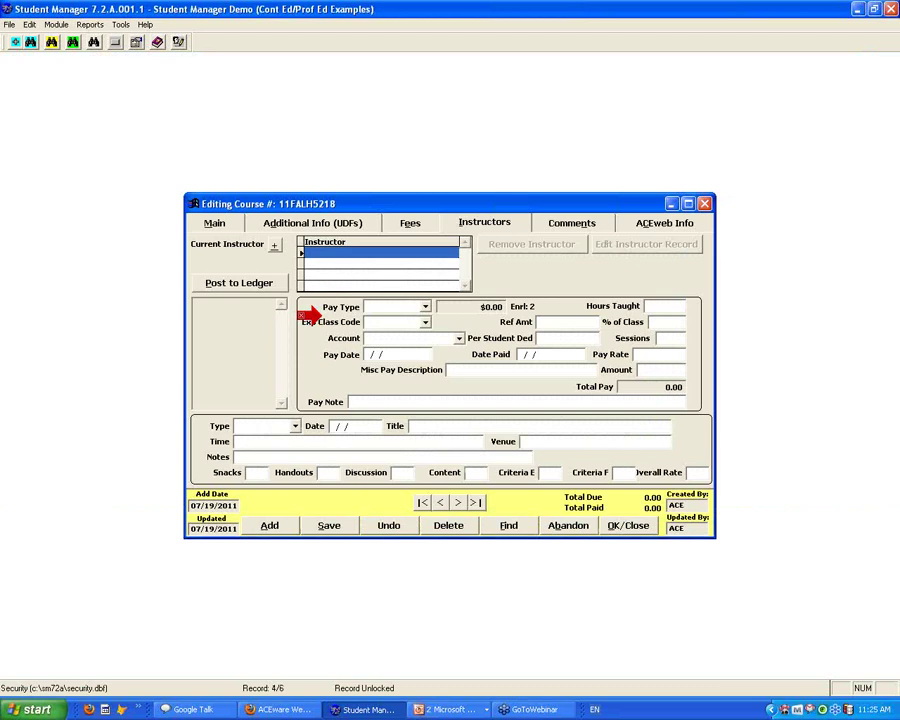
# - Search Email contains YAHOO.COM, dismiss the three-name results, and reopen a blank Find Them form
pyautogui.press('F5')
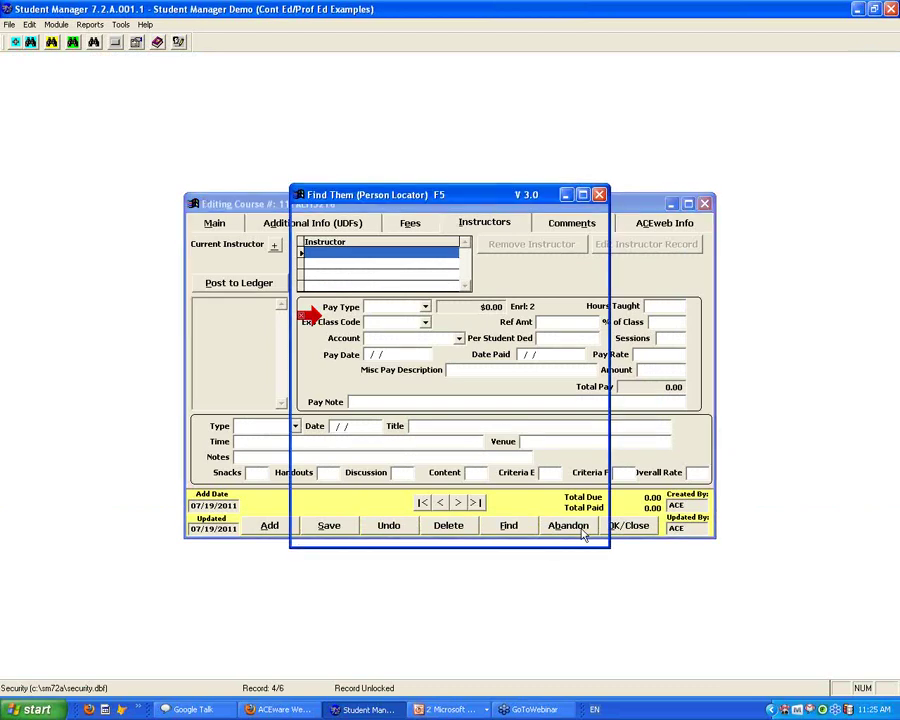
pyautogui.write('YAHOO.COM')
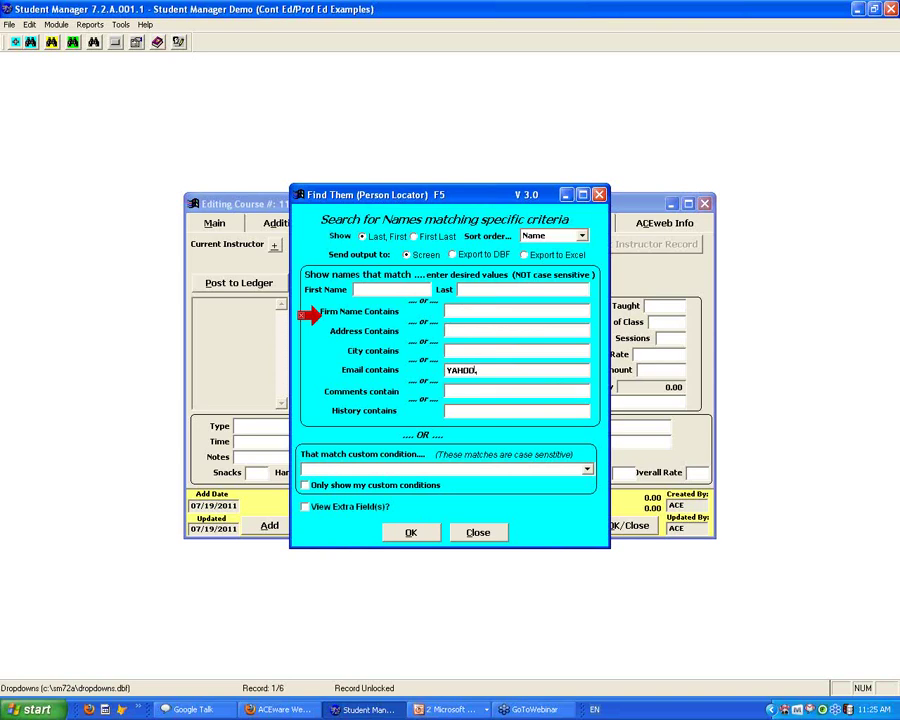
pyautogui.click(421, 535)
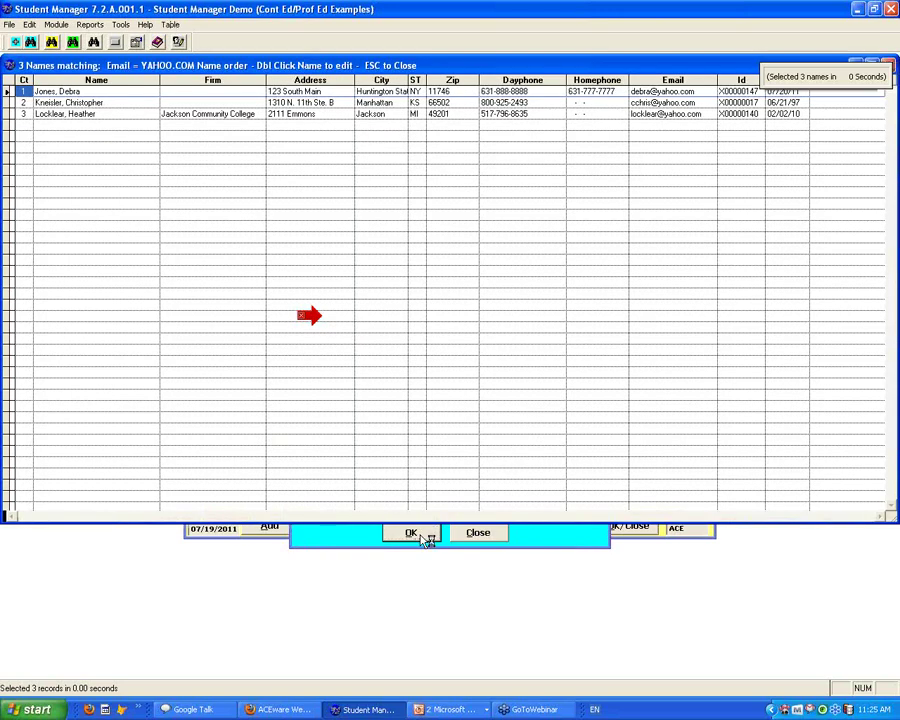
pyautogui.press('Escape')
pyautogui.press('F5')
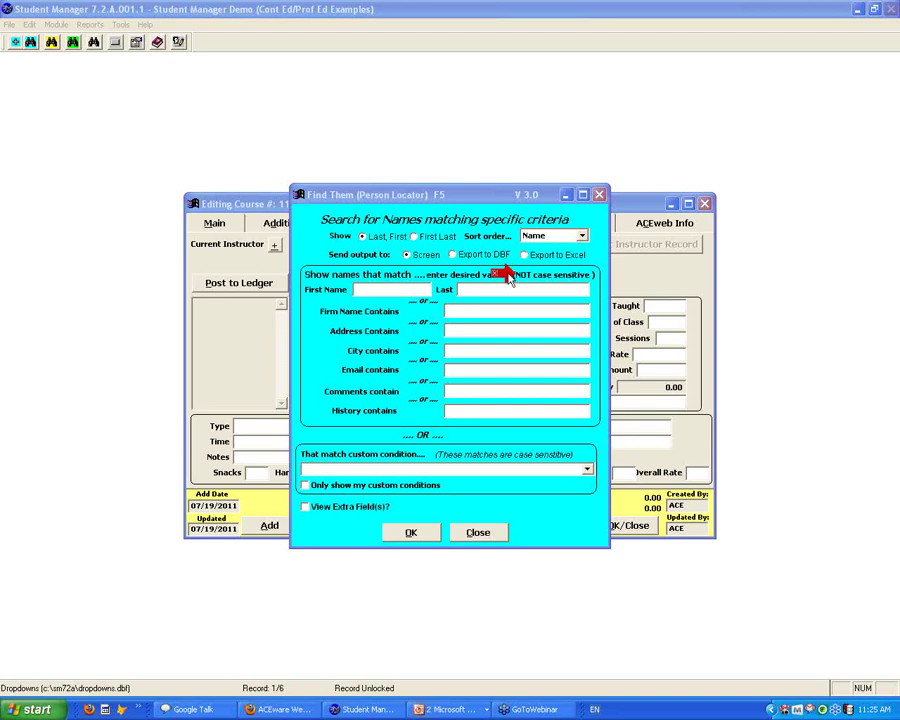
# - Search on custom condition namecode.nccode='MANAG' and close the 25-name results list
pyautogui.click(382, 471)
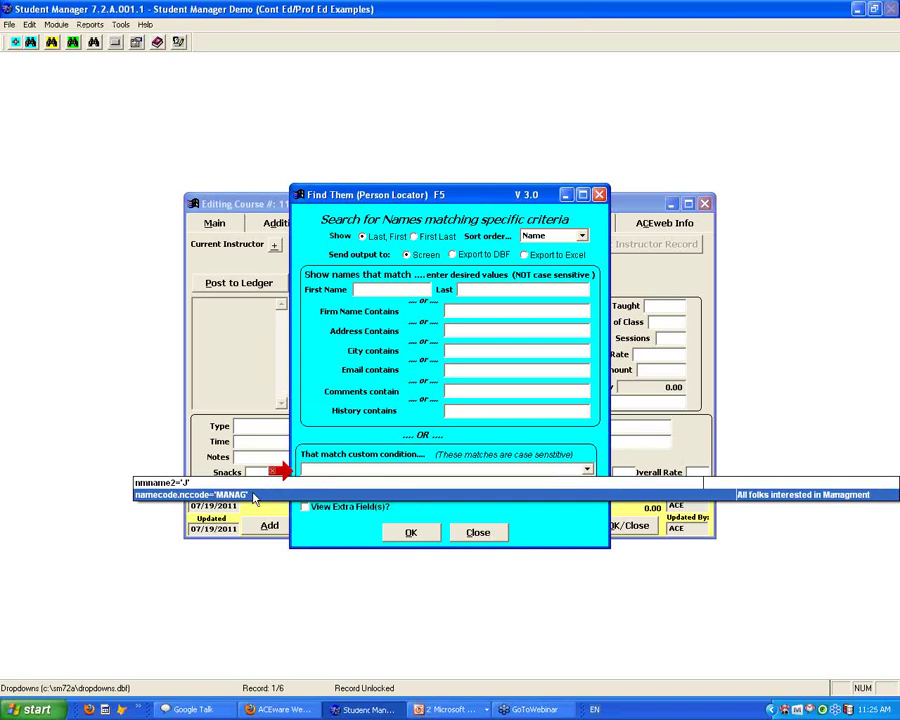
pyautogui.click(254, 495)
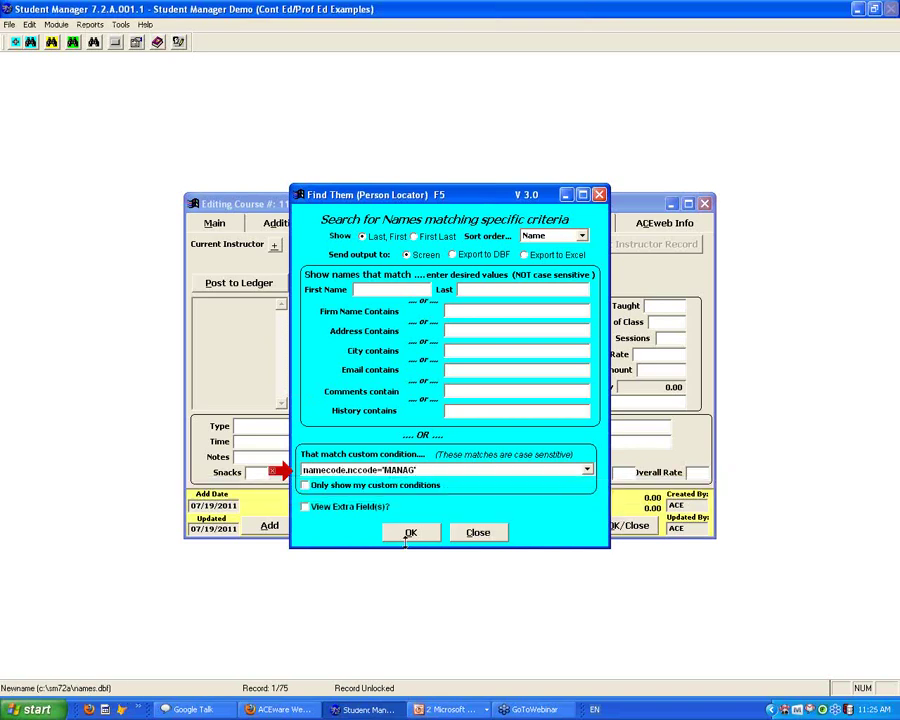
pyautogui.click(588, 470)
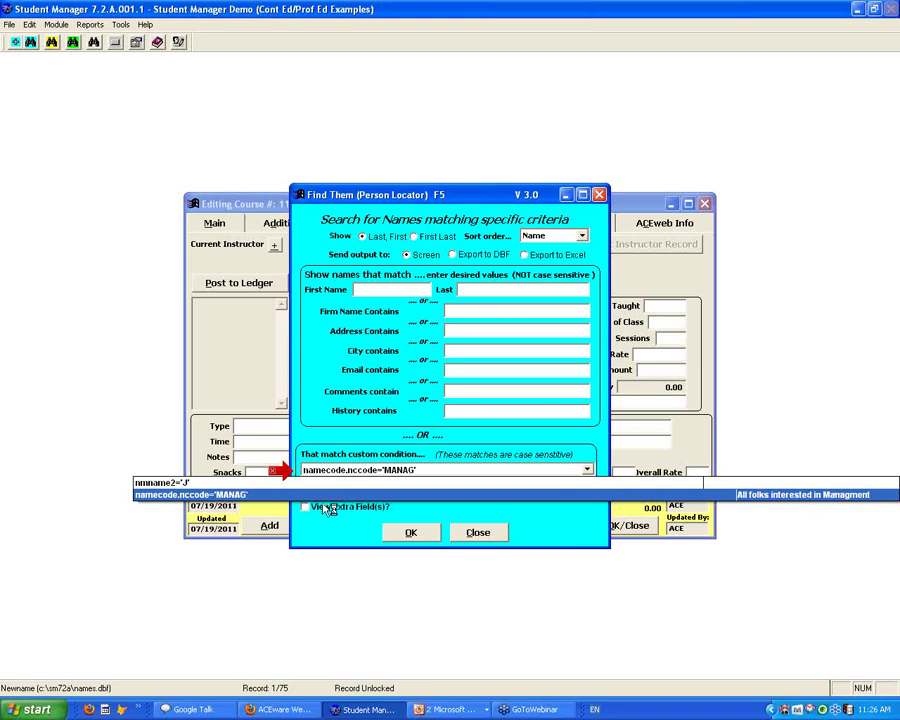
pyautogui.click(825, 496)
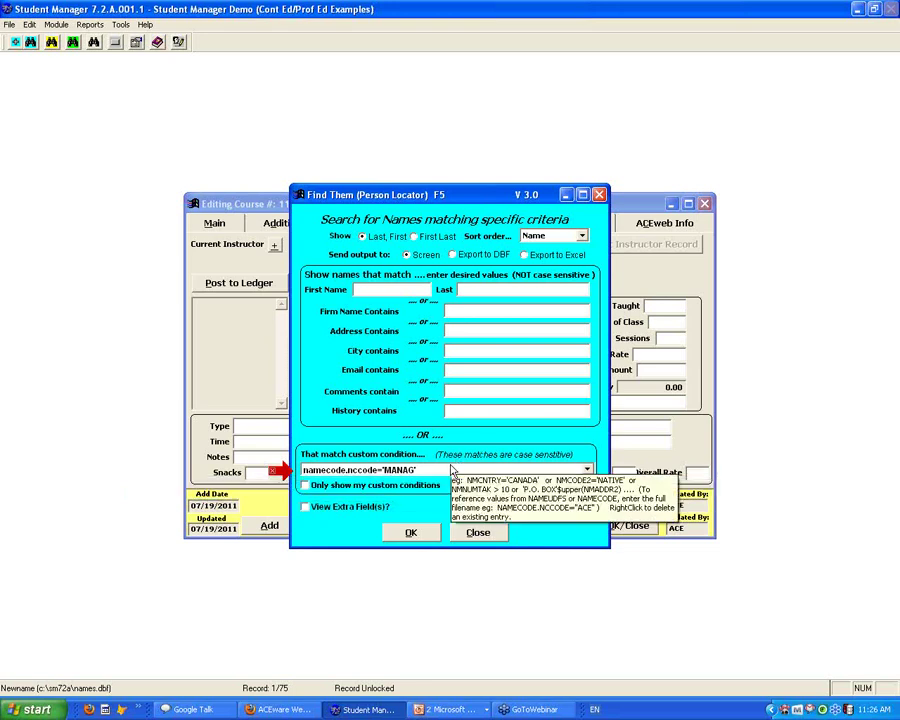
pyautogui.click(421, 537)
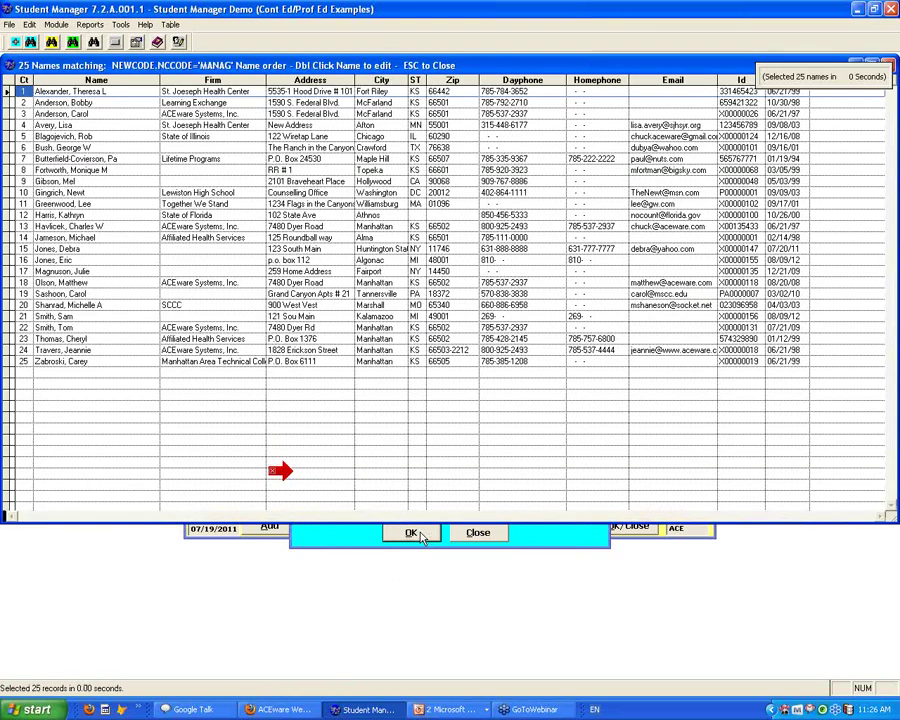
pyautogui.press('Escape')
pyautogui.press('Escape')
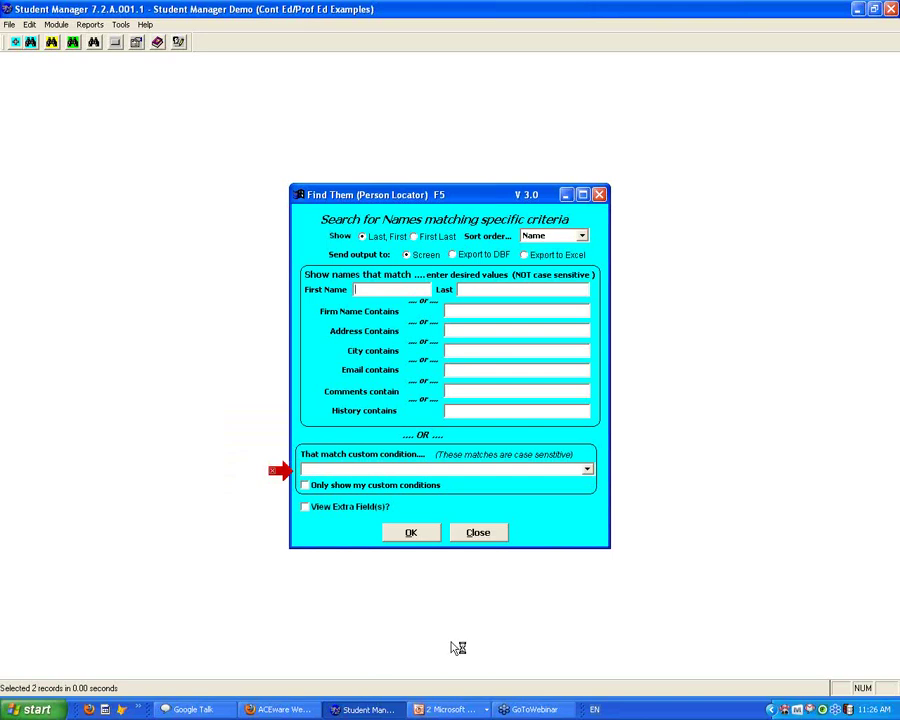
# - Turn View Extra Field(s)? on and back off in the Find Them form
pyautogui.click(478, 534)
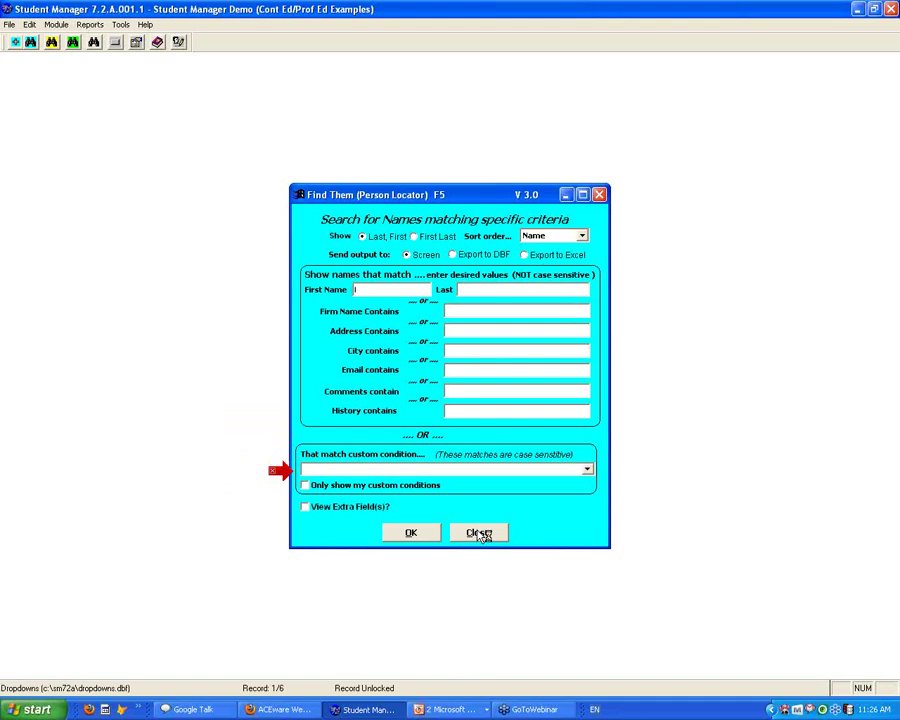
pyautogui.click(305, 507)
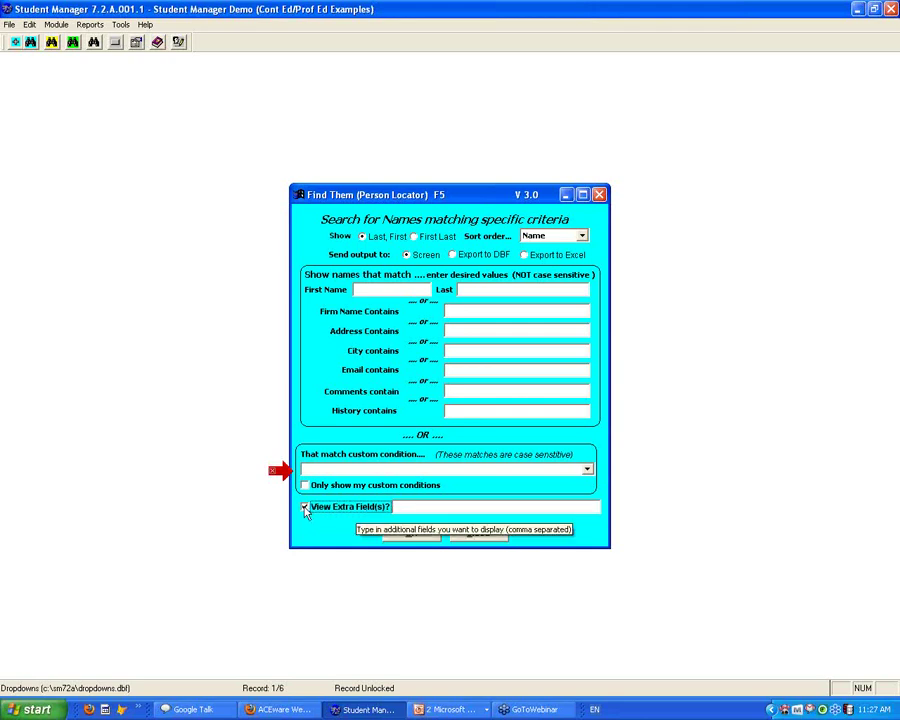
pyautogui.click(305, 507)
pyautogui.click(449, 469)
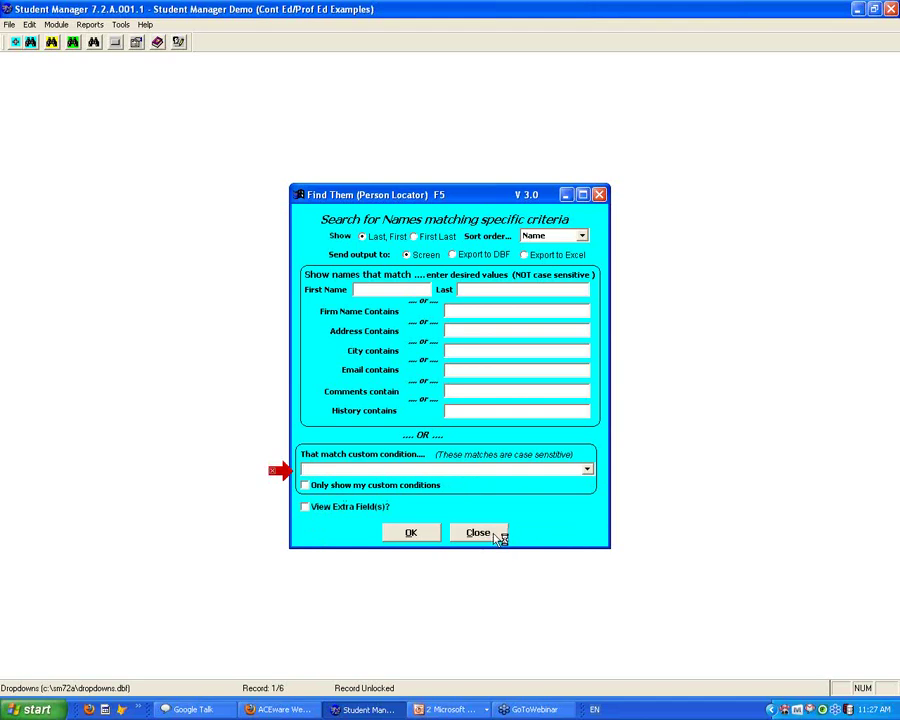
# - Close Find Them and return to the SM101-Names PowerPoint slide show
pyautogui.click(496, 533)
pyautogui.click(470, 710)
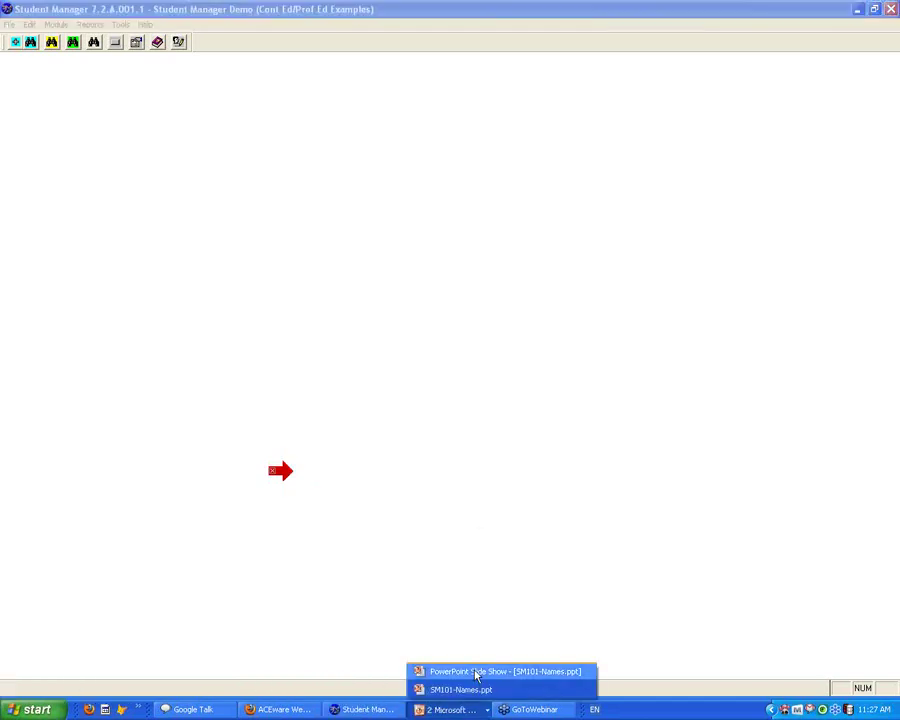
pyautogui.click(476, 673)
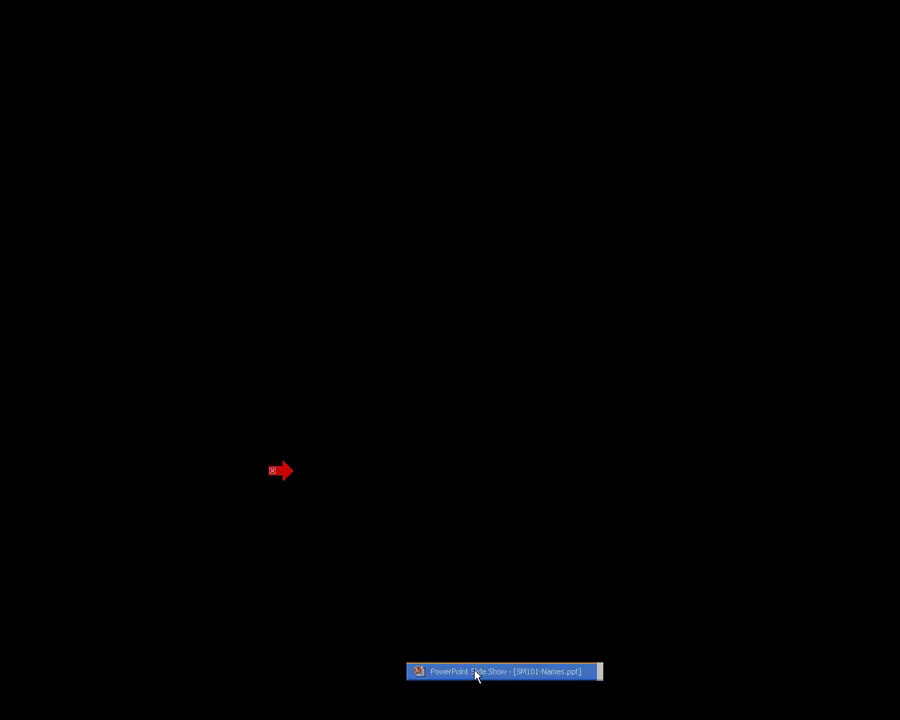
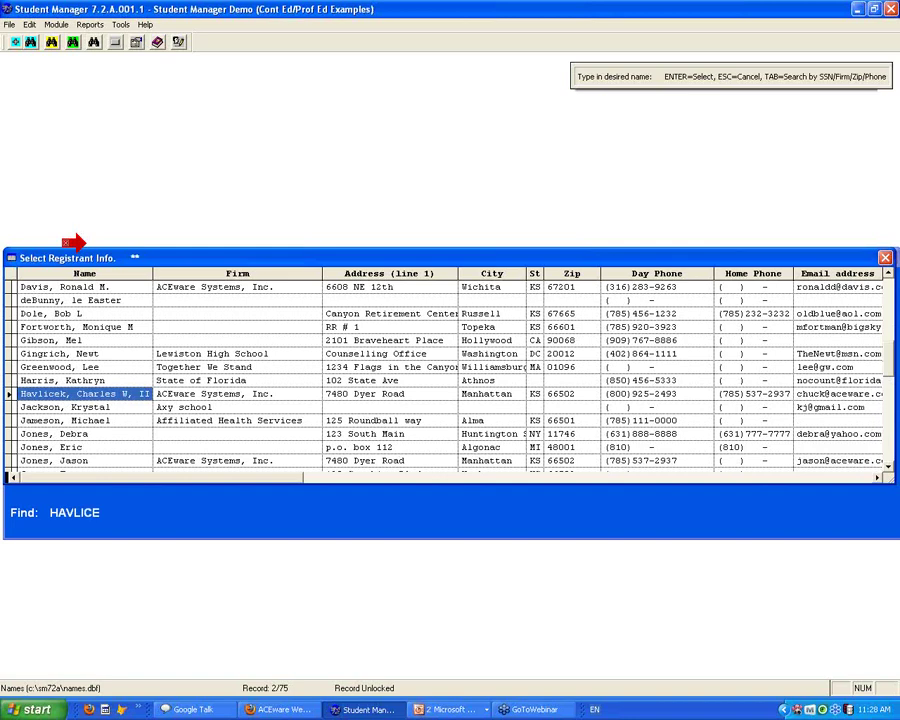
# - Open the found registrant's record past the Special Needs notice and show its six credential entries
pyautogui.press('Return')
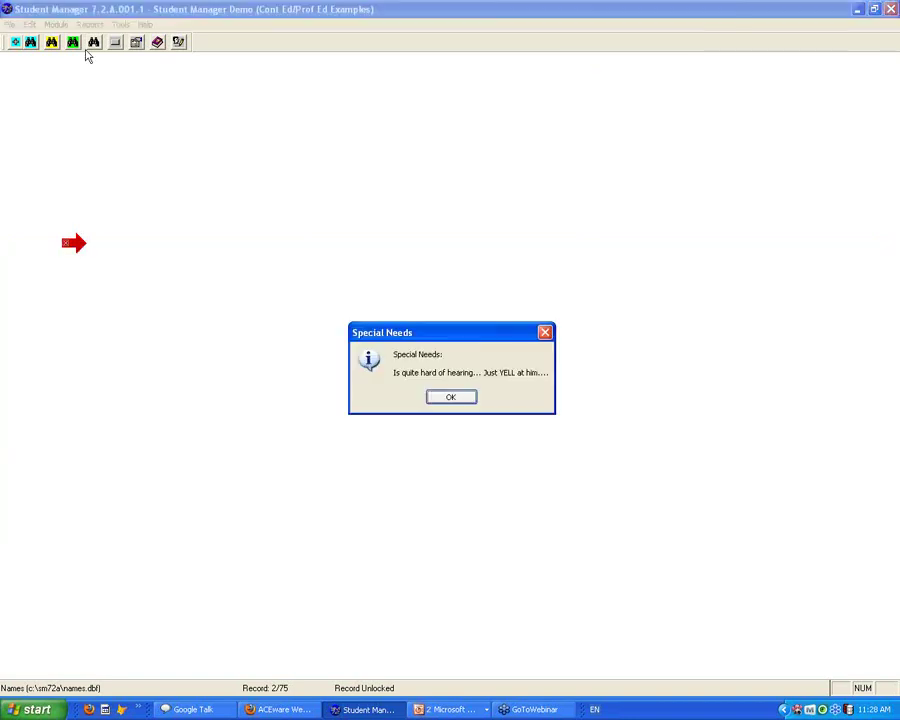
pyautogui.press('Return')
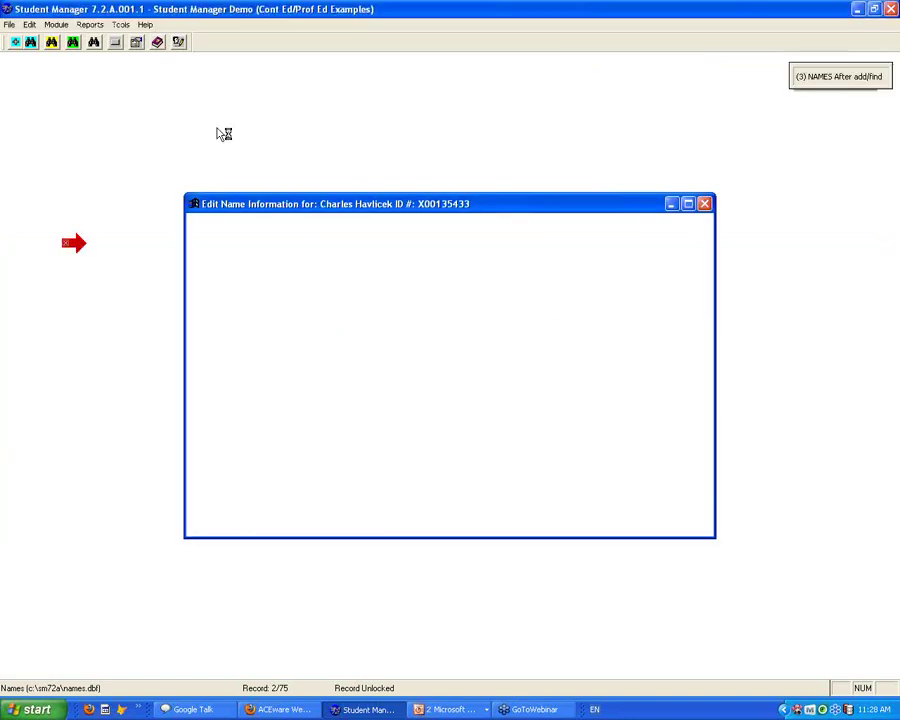
pyautogui.click(643, 228)
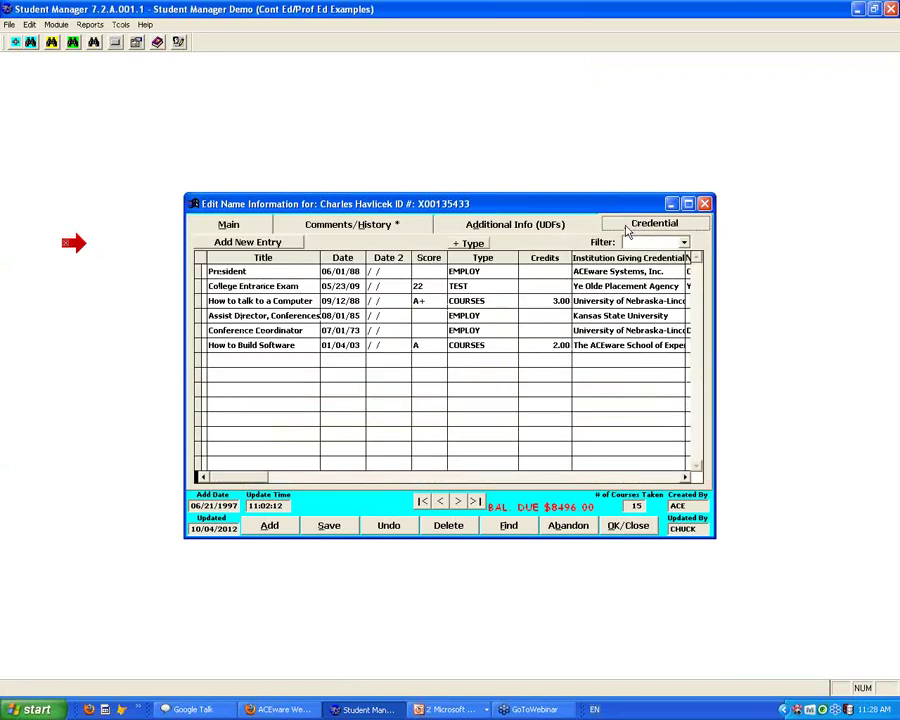
pyautogui.moveTo(568, 208); pyautogui.dragTo(478, 143)
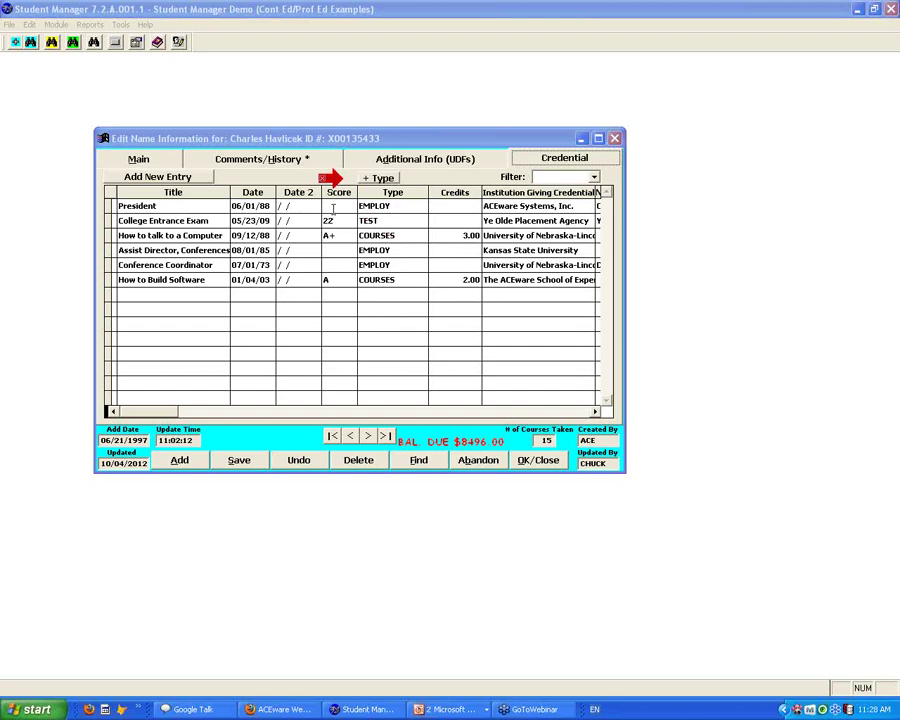
pyautogui.moveTo(333, 208); pyautogui.dragTo(514, 204)
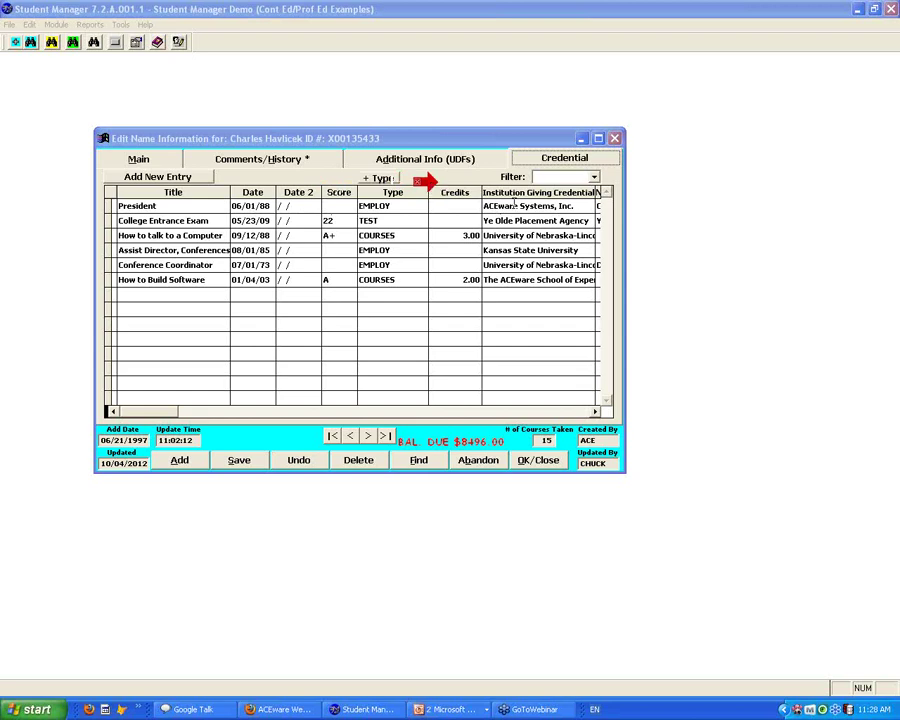
pyautogui.click(514, 204)
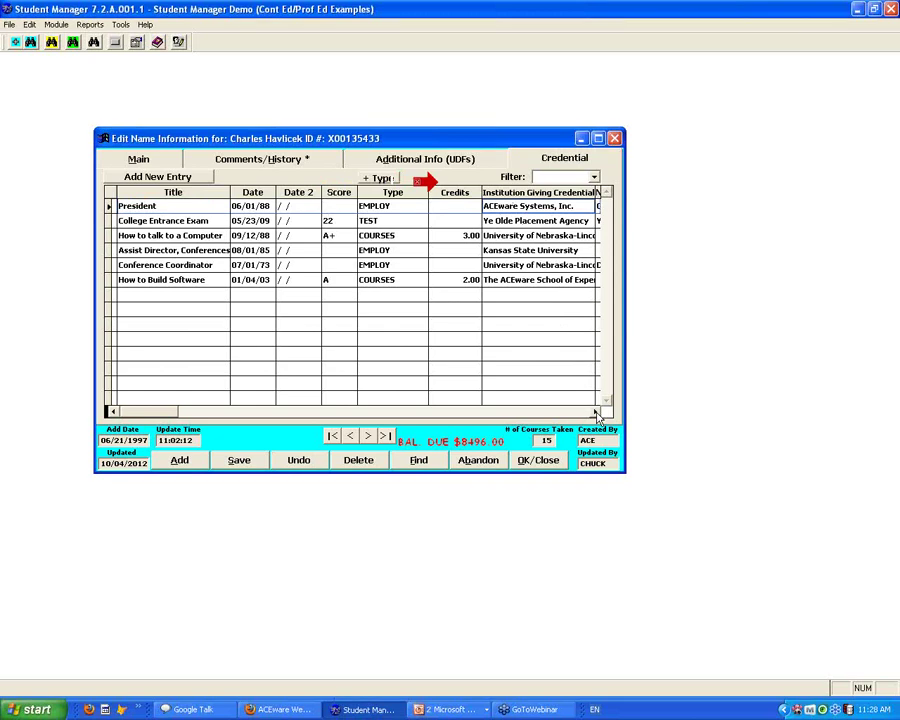
pyautogui.click(596, 412)
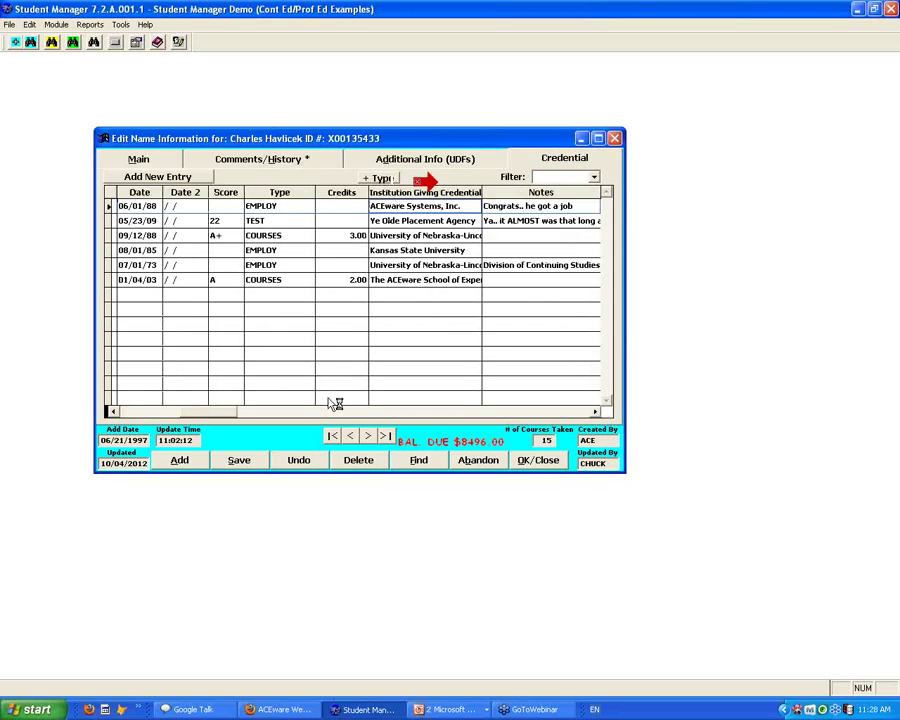
pyautogui.click(114, 411)
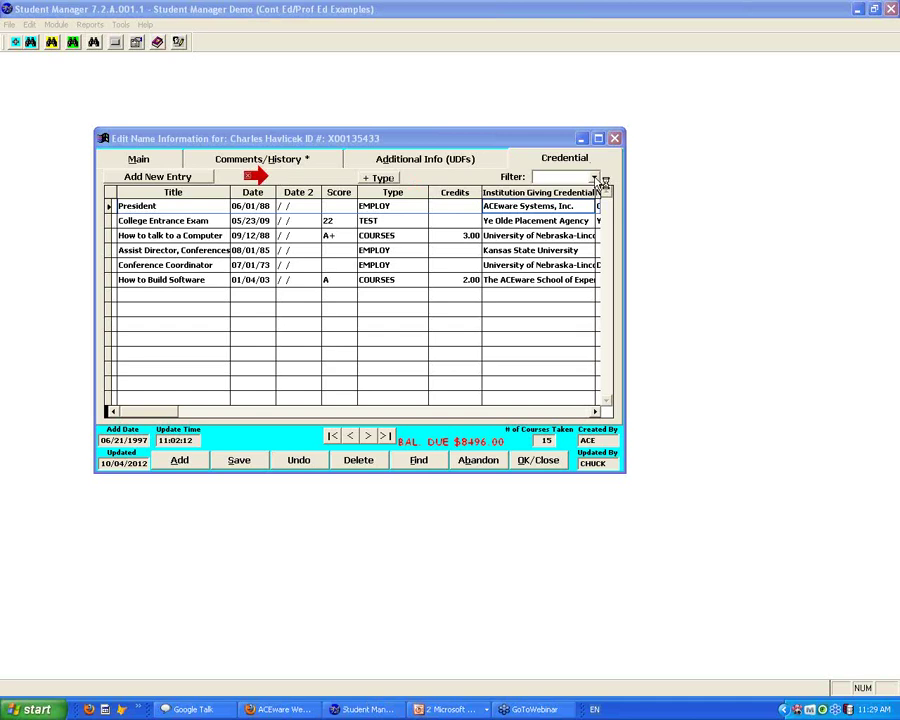
# - Filter the credential list to COURSES, then switch the filter to EMPLOY
pyautogui.click(595, 178)
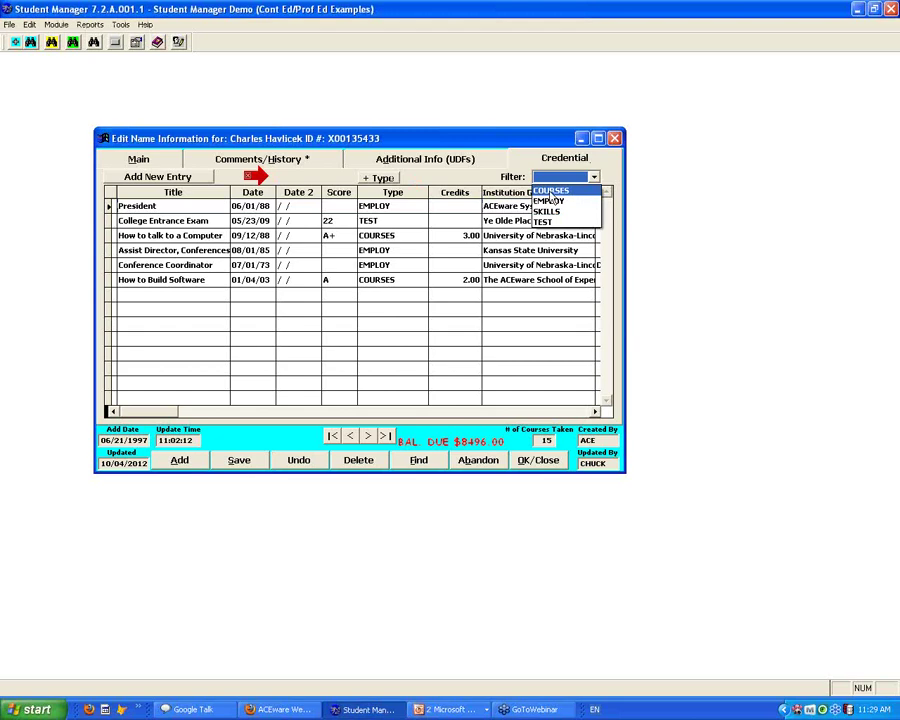
pyautogui.click(550, 192)
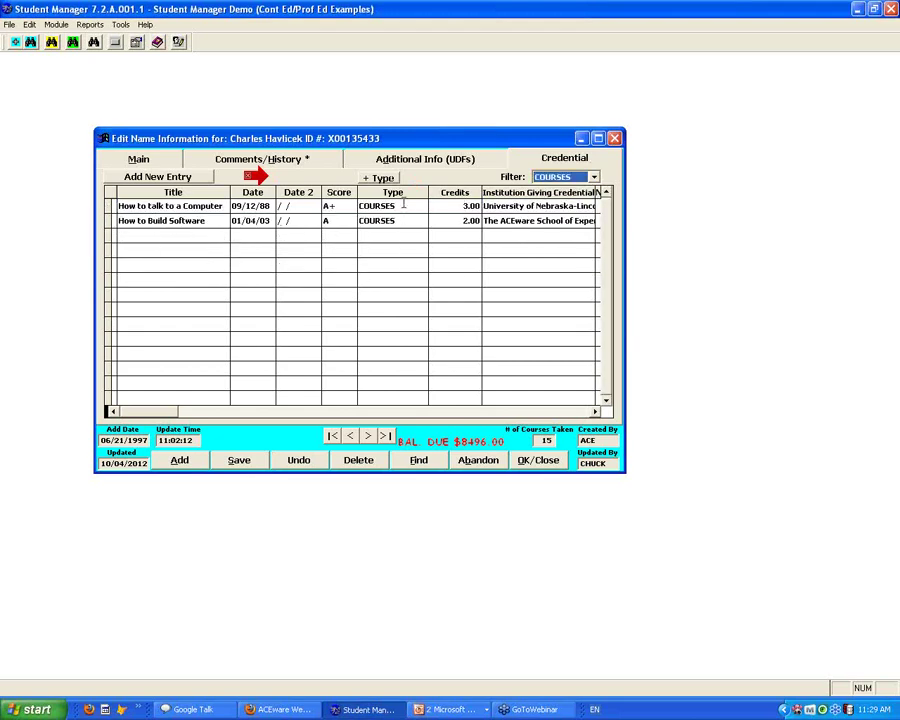
pyautogui.click(594, 177)
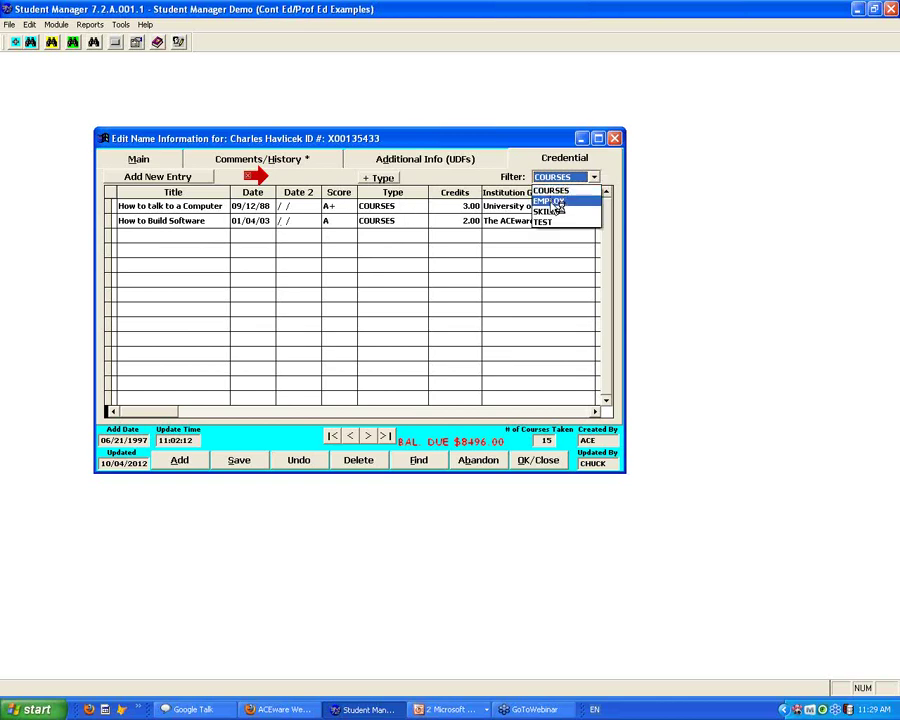
pyautogui.click(557, 202)
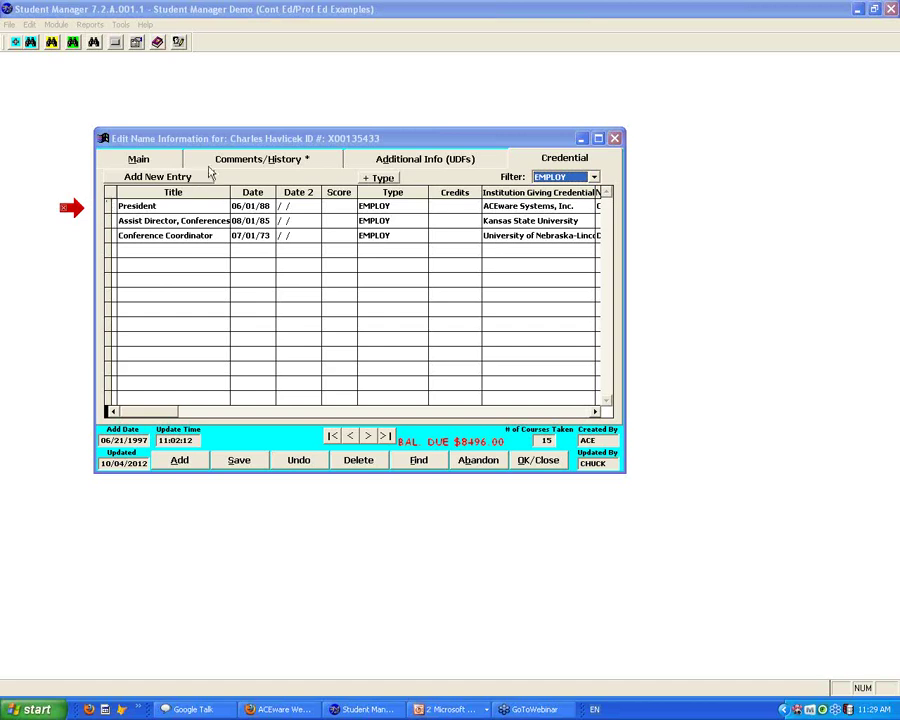
# - Enter 0.56 credits for the first EMPLOY entry
pyautogui.click(346, 205)
pyautogui.click(449, 206)
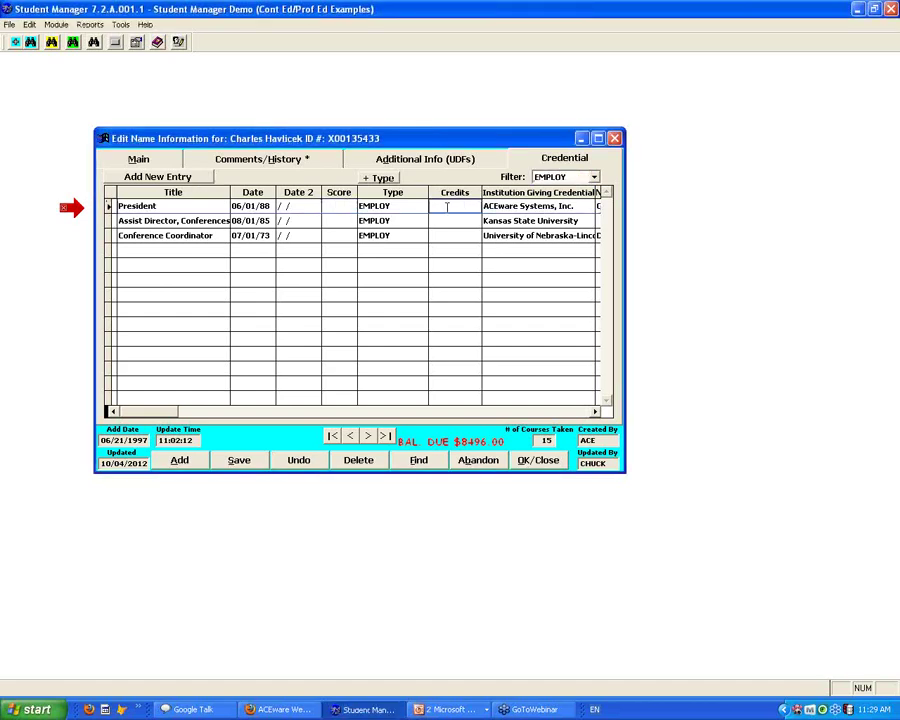
pyautogui.doubleClick(447, 206)
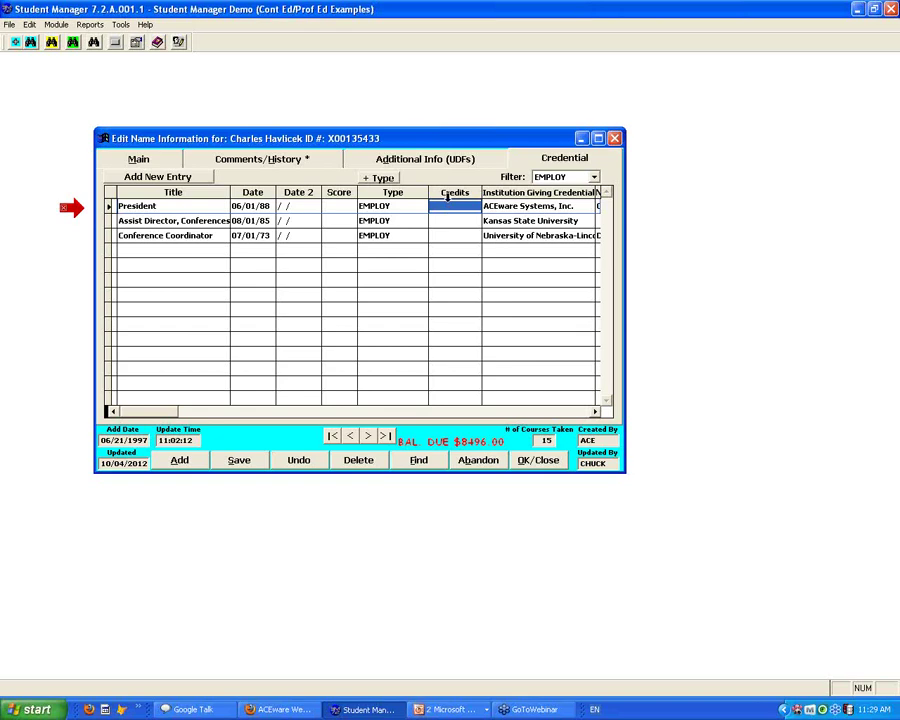
pyautogui.write('0.56')
pyautogui.press('Tab')
# - Enter 5.00 and 3.75 credits for the other two entries and scroll back to Title and Credits
pyautogui.write('0')
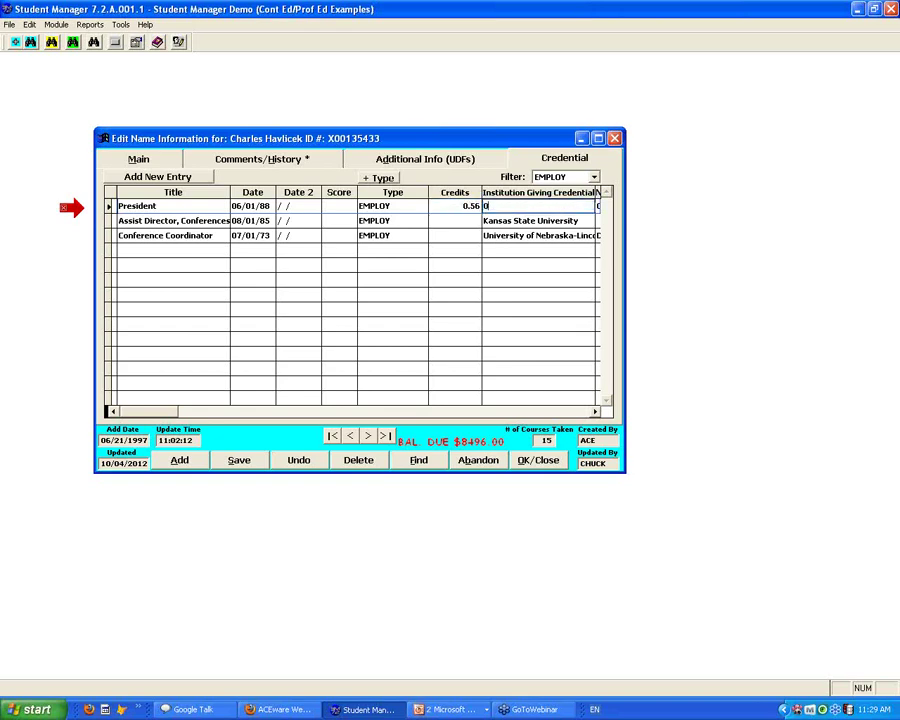
pyautogui.write('.')
pyautogui.click(459, 217)
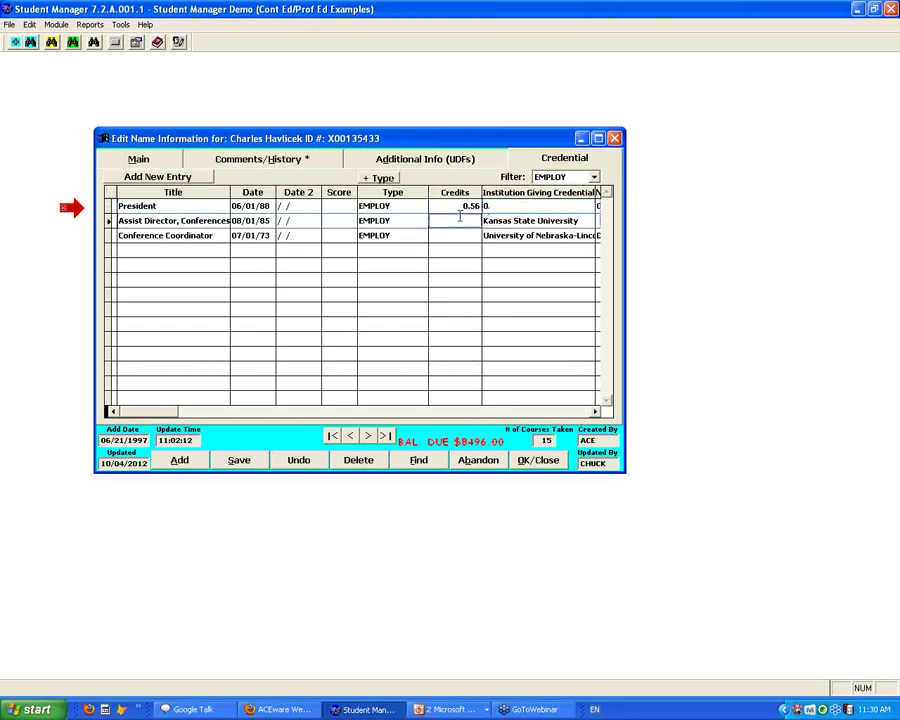
pyautogui.write('5  .00')
pyautogui.press('Tab')
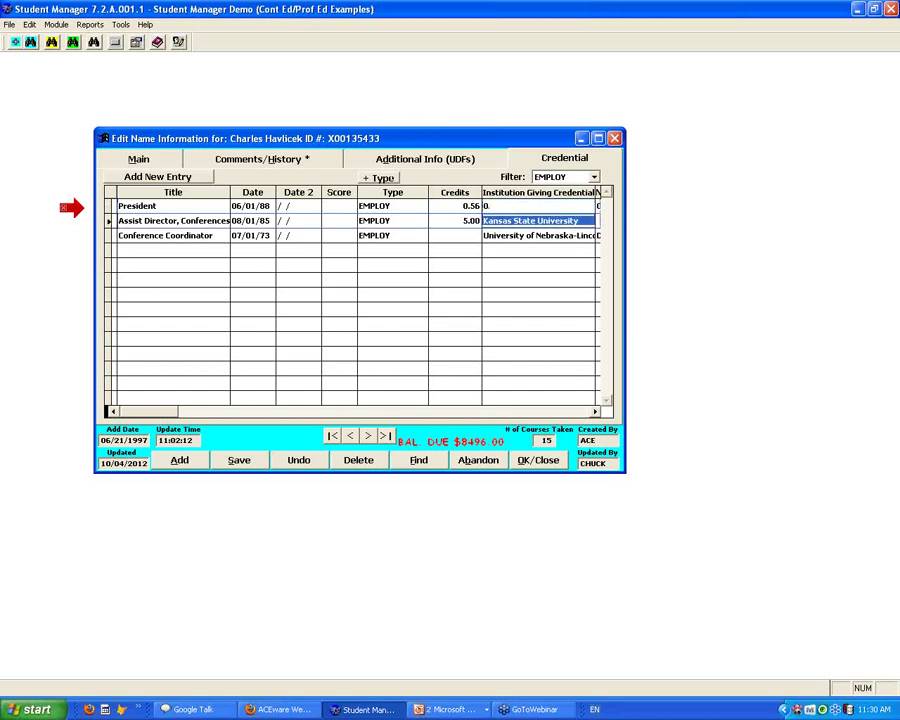
pyautogui.click(460, 235)
pyautogui.write('3')
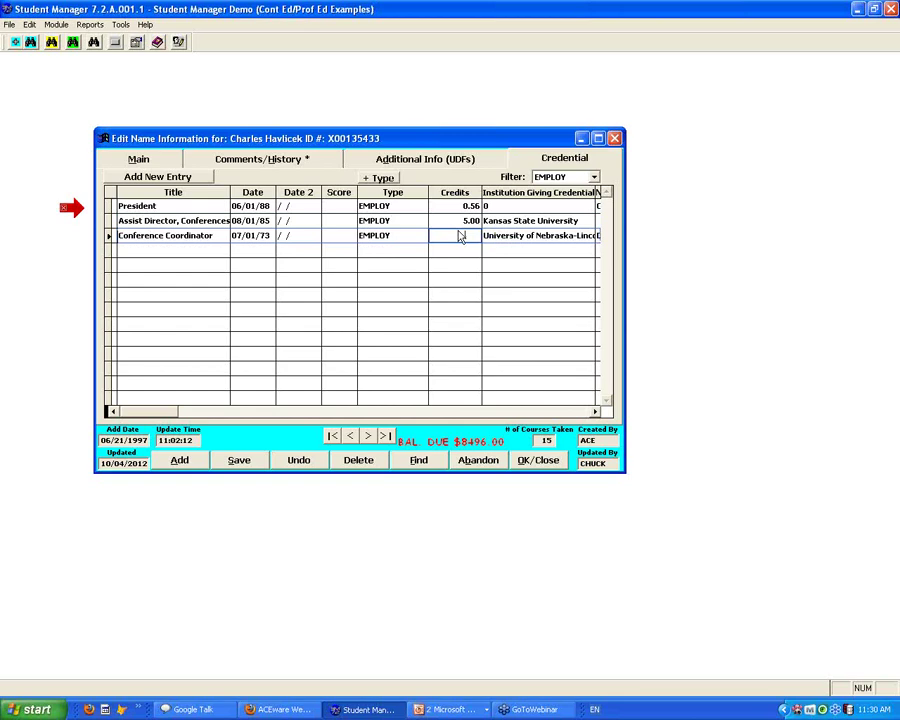
pyautogui.write('.75')
pyautogui.press('Tab')
pyautogui.press('Tab')
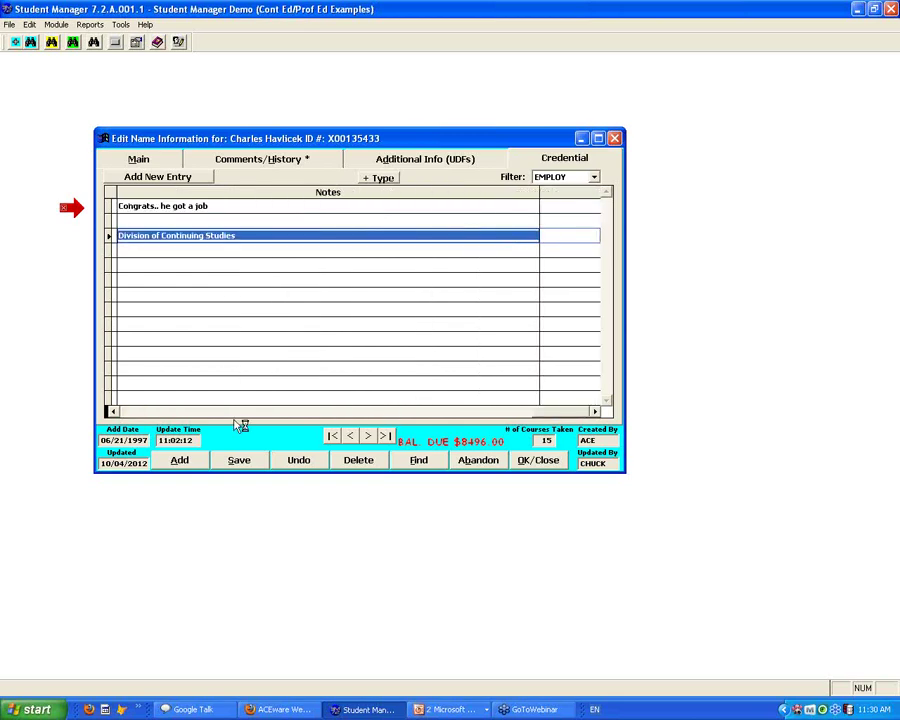
pyautogui.click(147, 412)
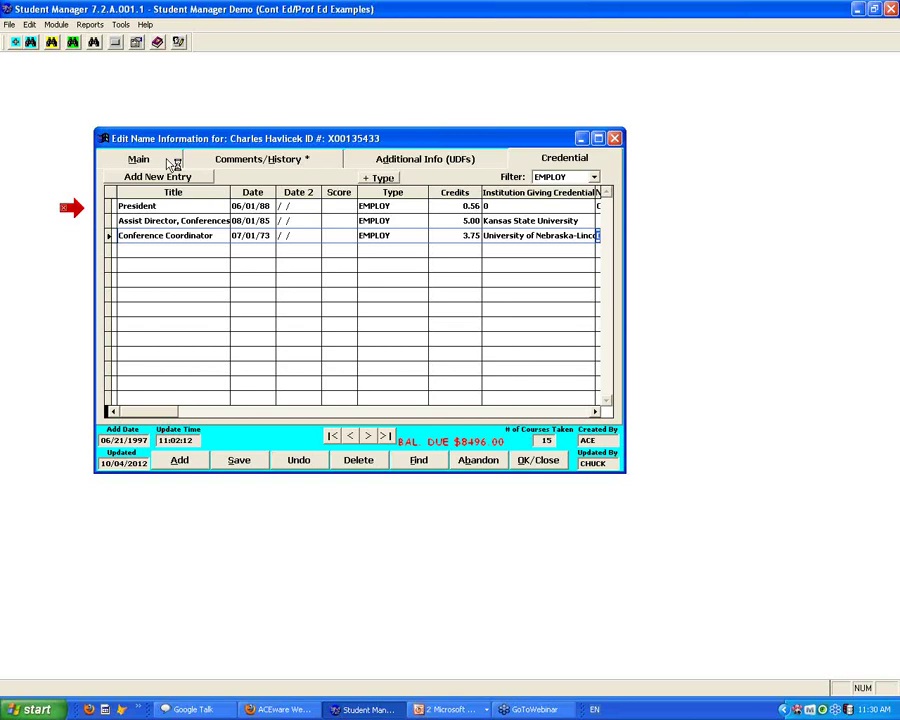
pyautogui.click(90, 24)
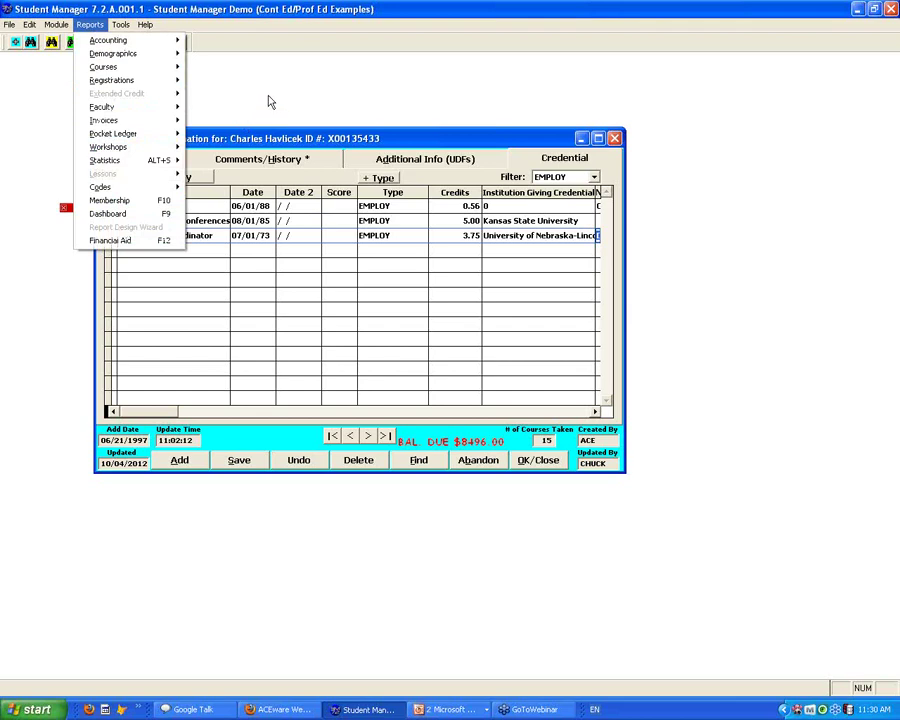
pyautogui.moveTo(145, 24)
pyautogui.click(179, 108)
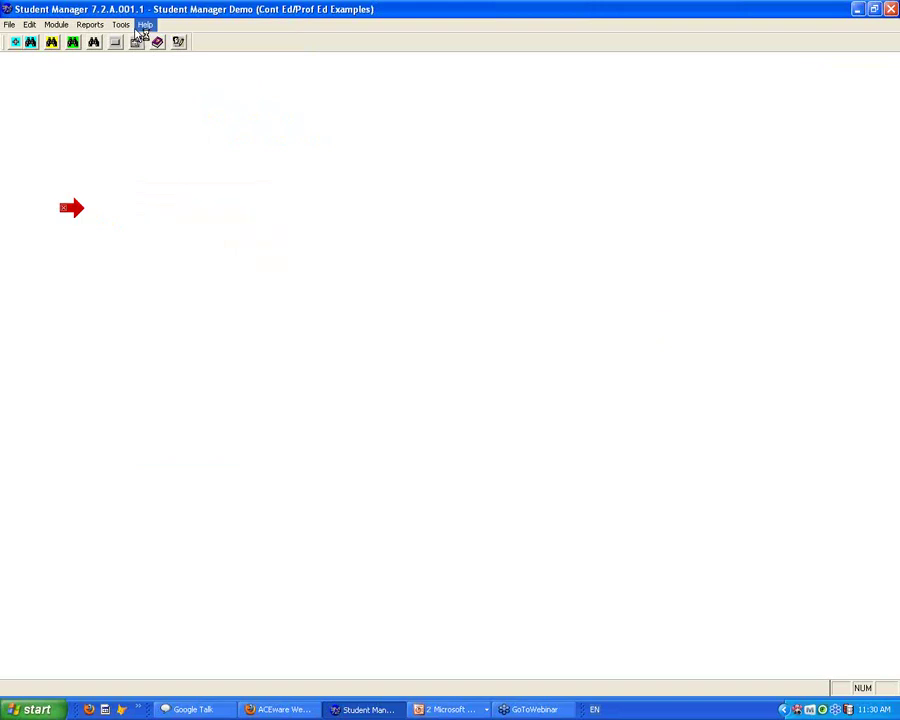
pyautogui.click(458, 712)
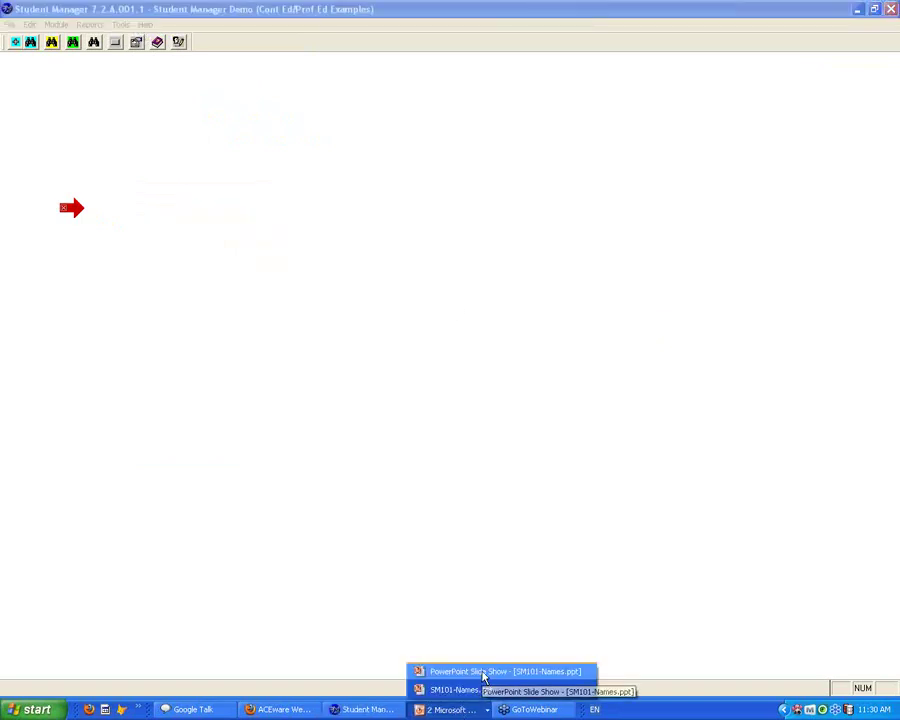
# - Advance the slide show past Helpful Tips to Clone Name, then open Student Manager's registrant name search
pyautogui.click(483, 673)
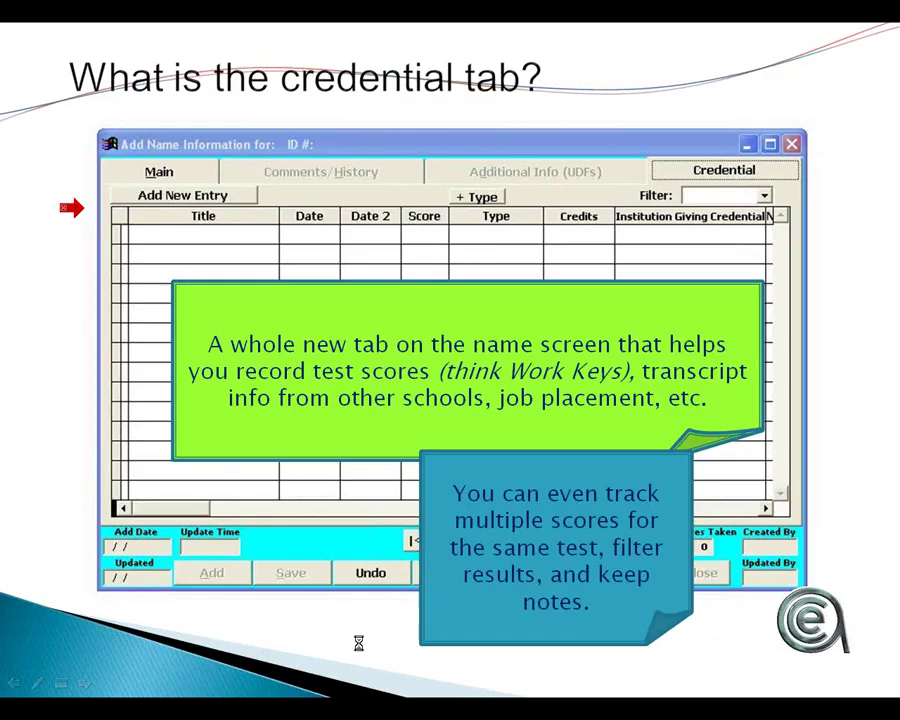
pyautogui.click(365, 649)
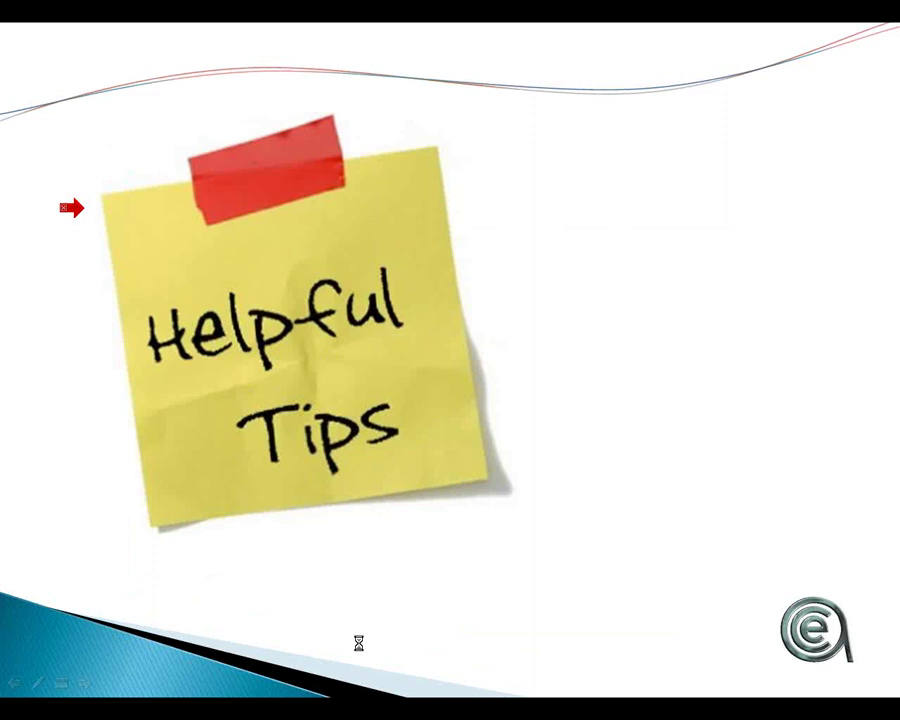
pyautogui.click(359, 643)
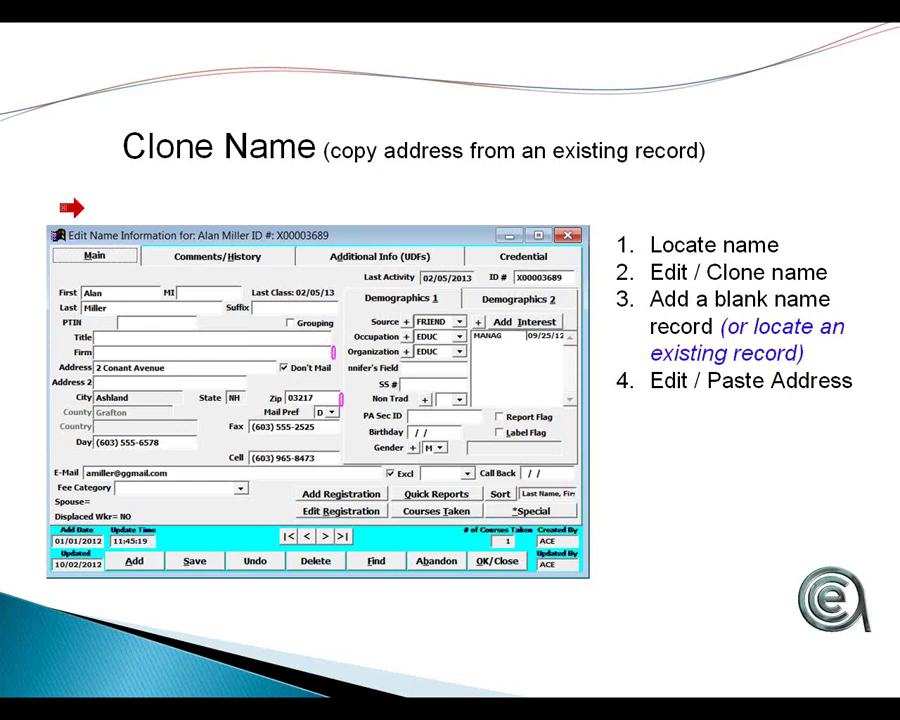
pyautogui.hotkey('alt', 'Tab')
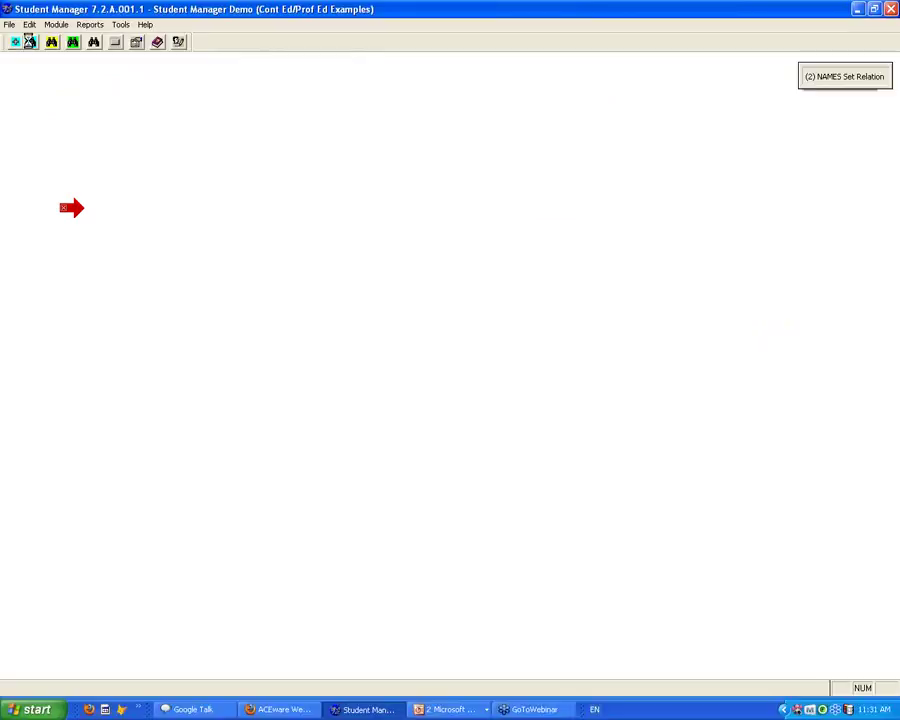
pyautogui.click(30, 42)
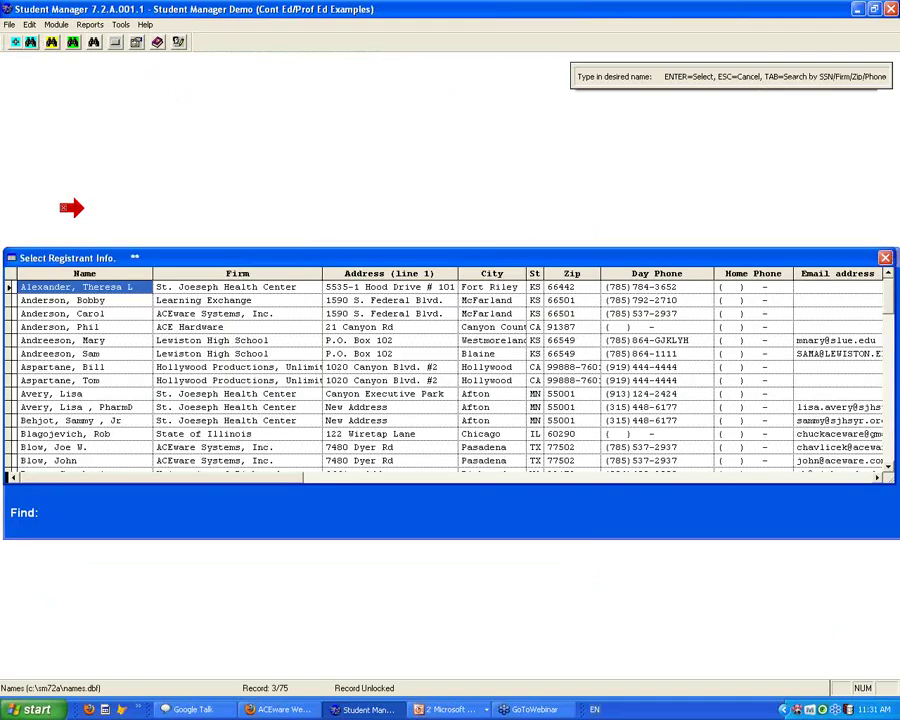
# - Look up the Institute of Something registrant by name, clone their name record, and enter a middle initial
pyautogui.write('SMITH, JO')
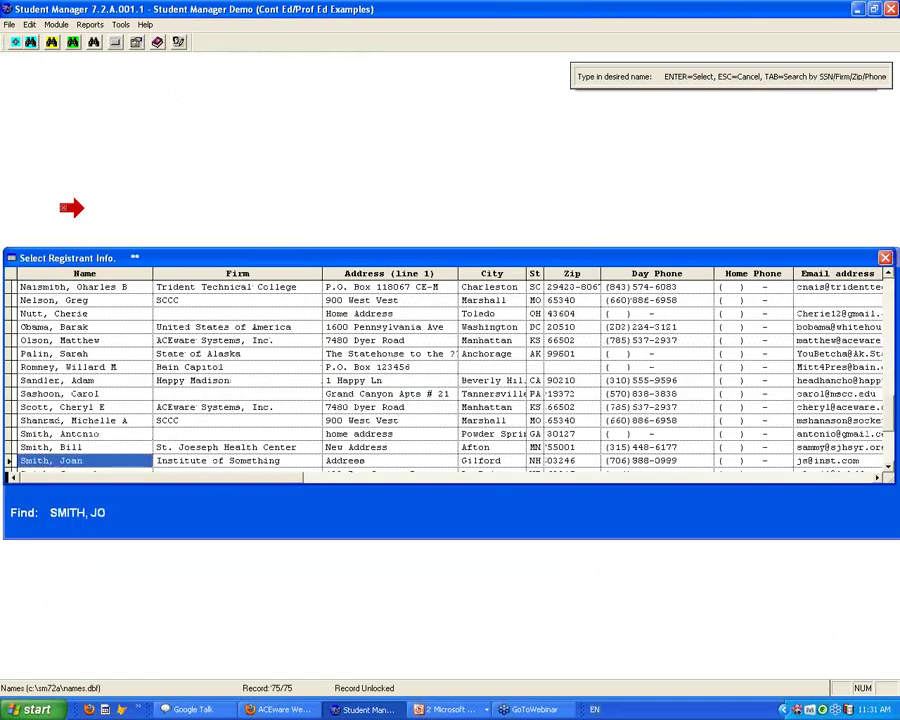
pyautogui.press('Return')
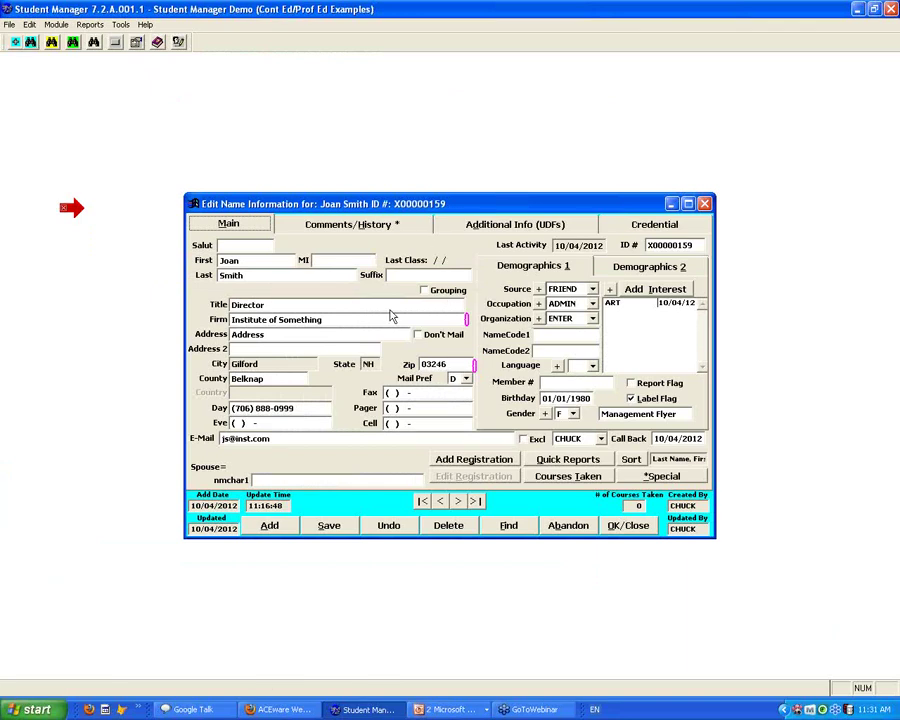
pyautogui.click(30, 24)
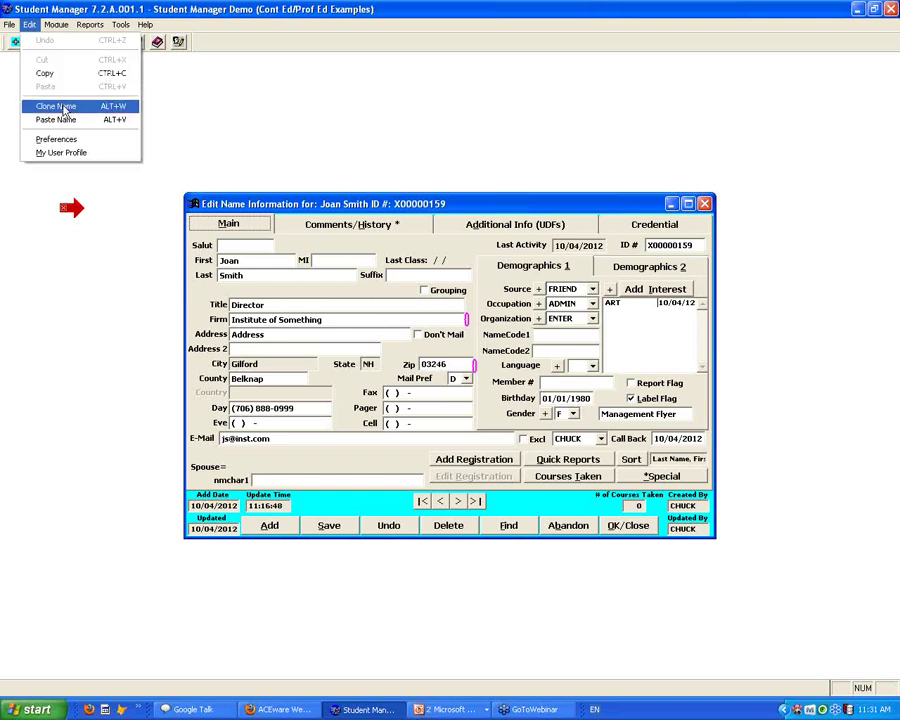
pyautogui.click(374, 146)
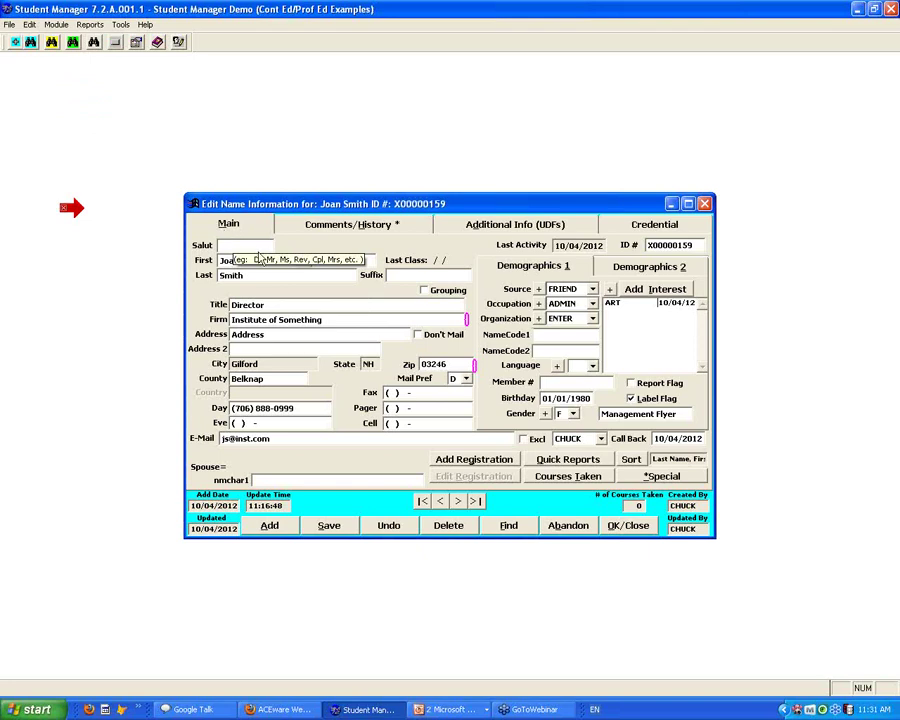
pyautogui.press('Tab')
pyautogui.write('F')
pyautogui.press('Tab')
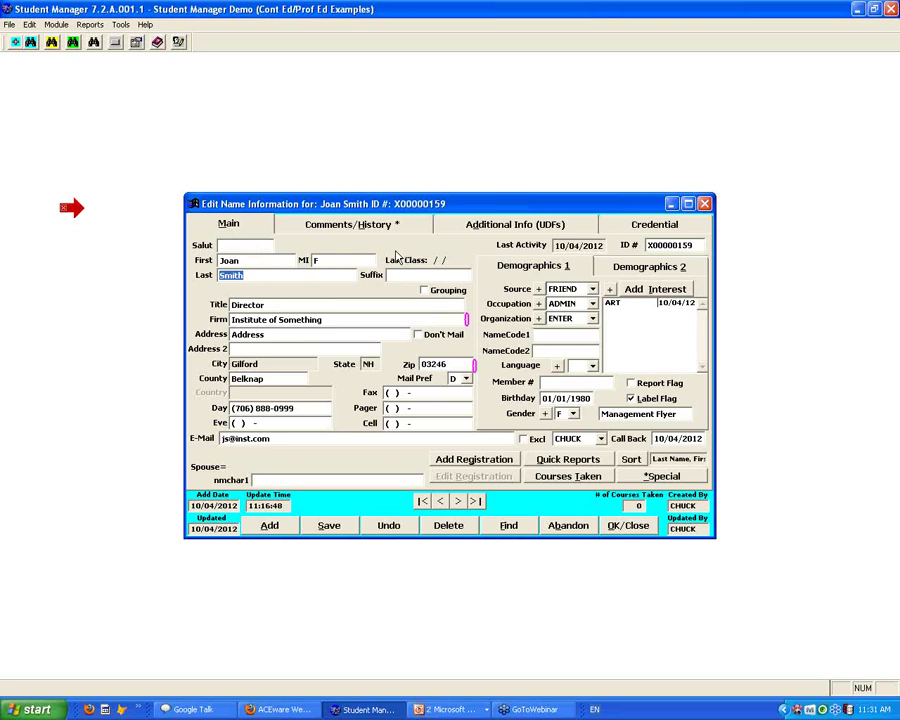
# - Start a new name record with the new registrant's first and last names, closing the duplicate lookup
pyautogui.click(281, 530)
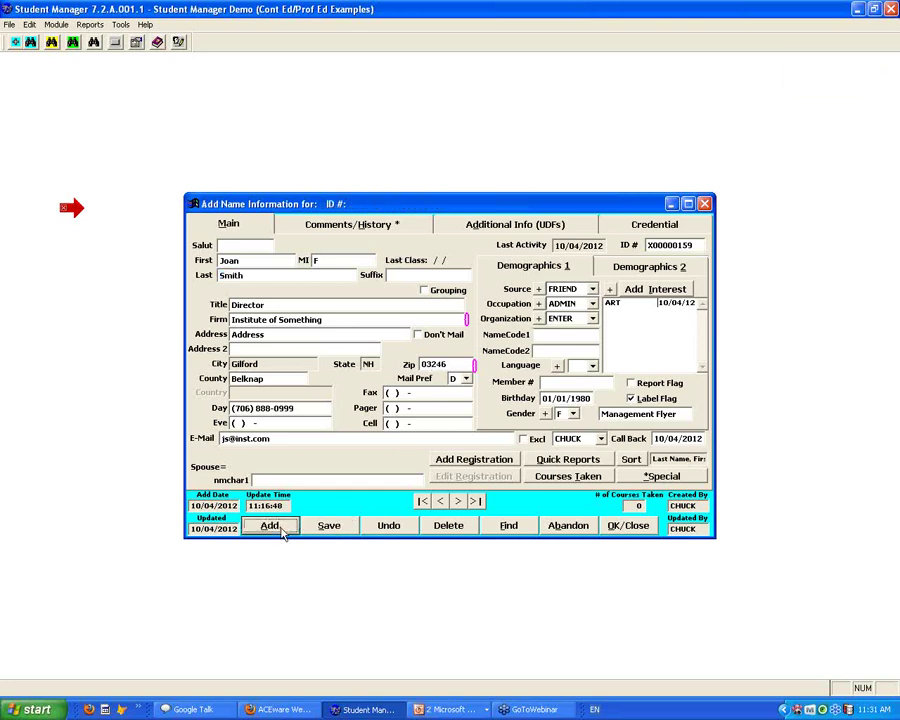
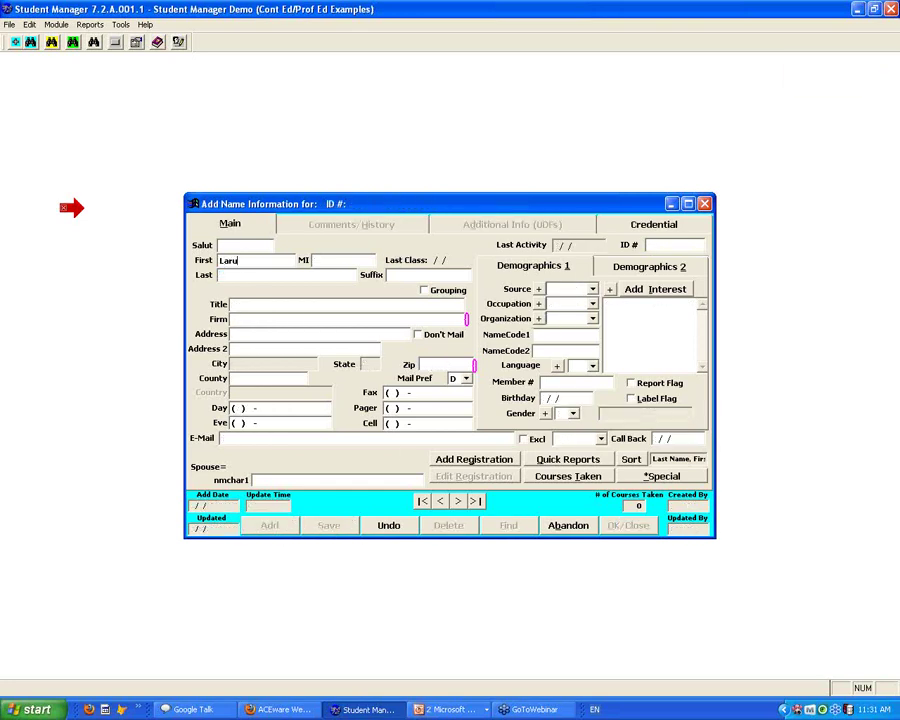
pyautogui.press('Tab')
pyautogui.press('Tab')
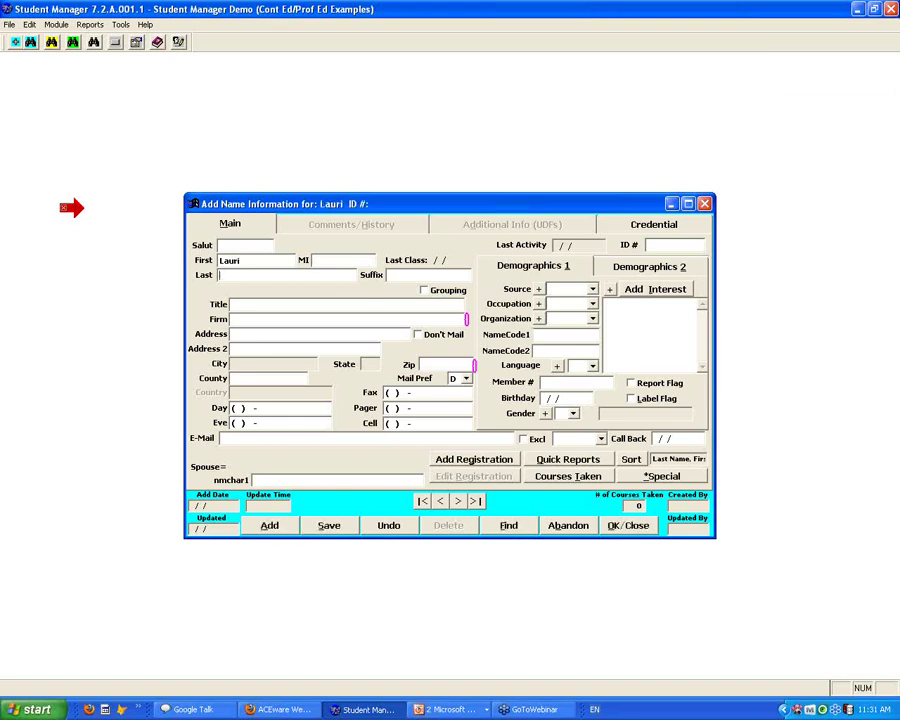
pyautogui.press('Tab')
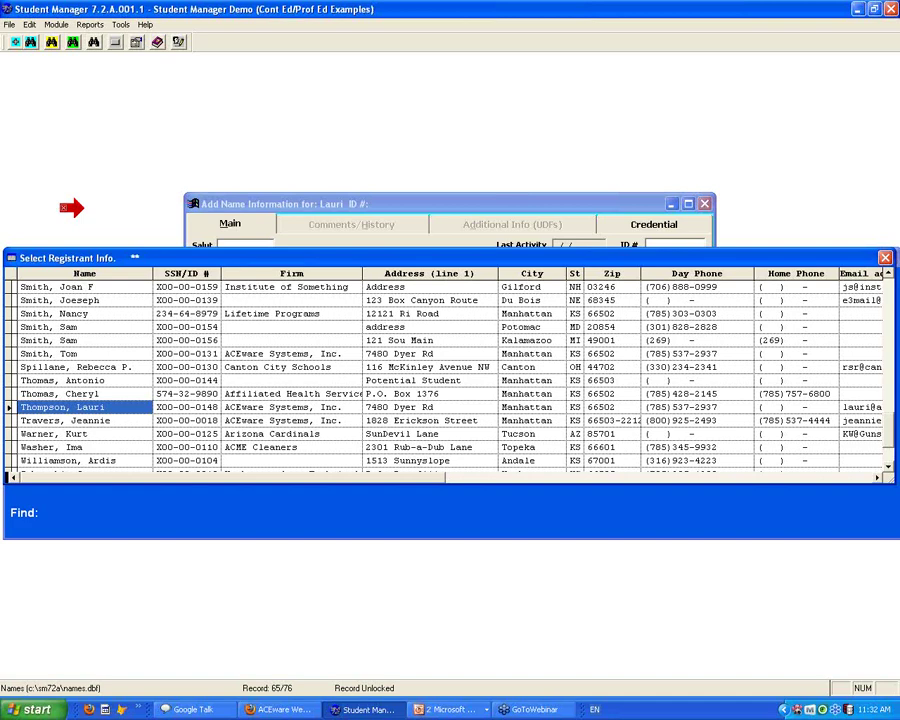
pyautogui.press('Return')
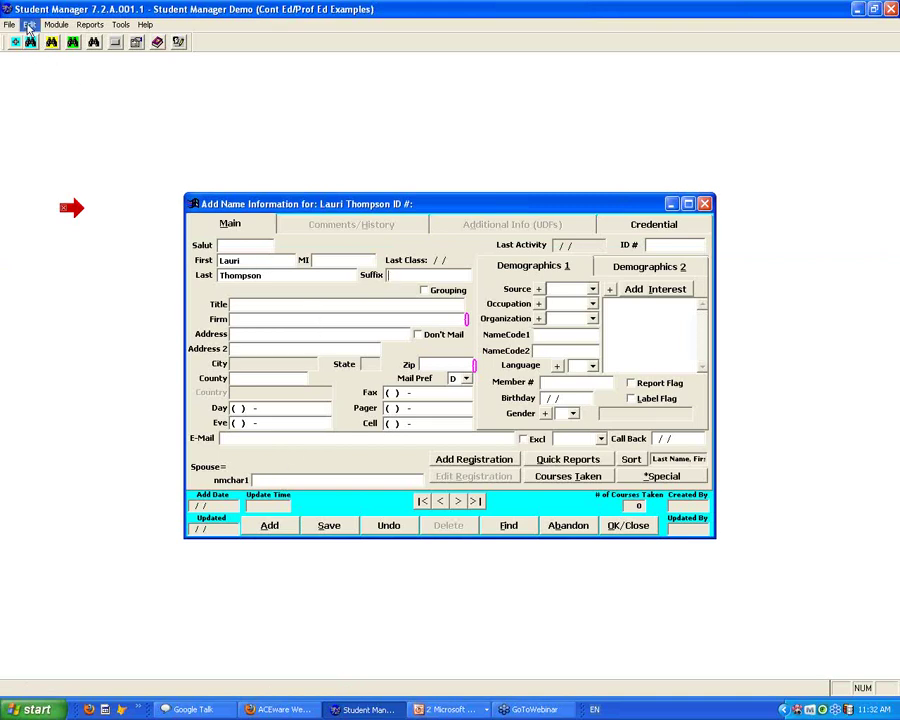
pyautogui.click(29, 25)
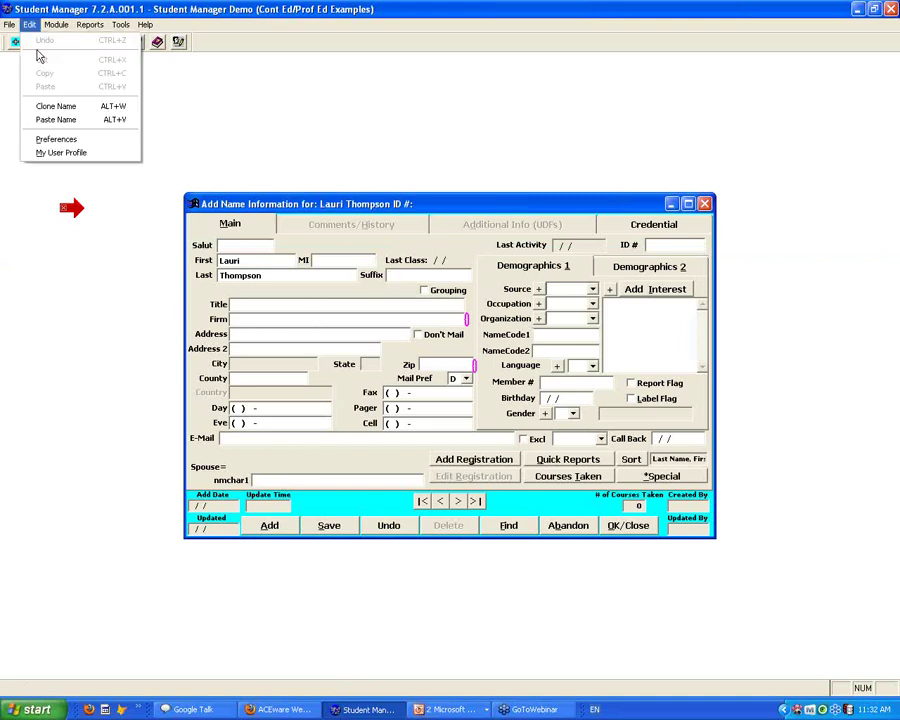
# - Paste the cloned Gilford NH address into the new record, update the e-mail initials, and save
pyautogui.click(56, 120)
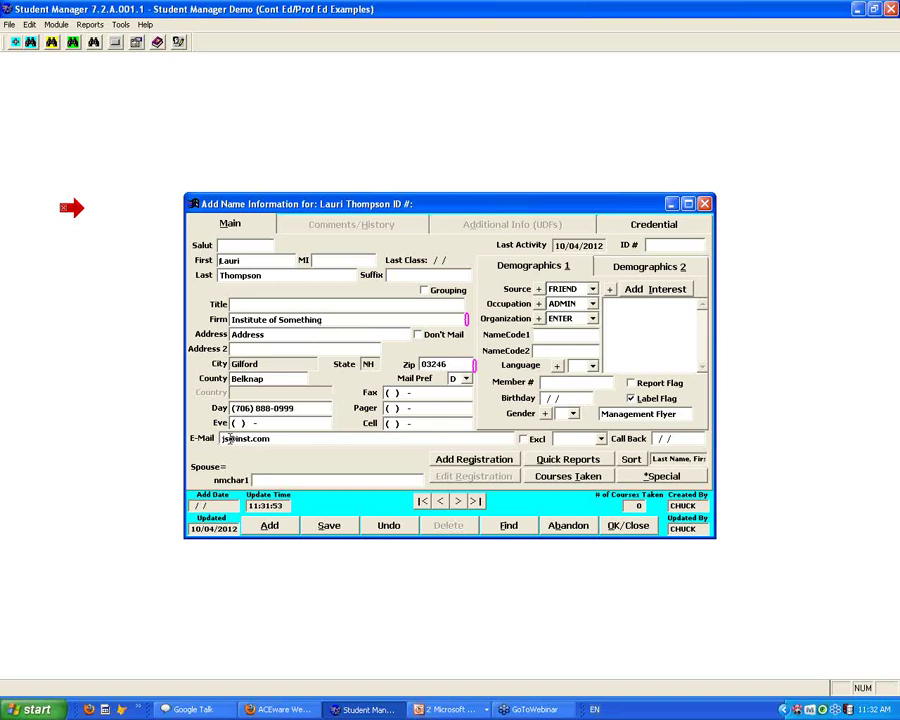
pyautogui.moveTo(229, 438); pyautogui.dragTo(197, 446)
pyautogui.write('lt')
pyautogui.click(628, 530)
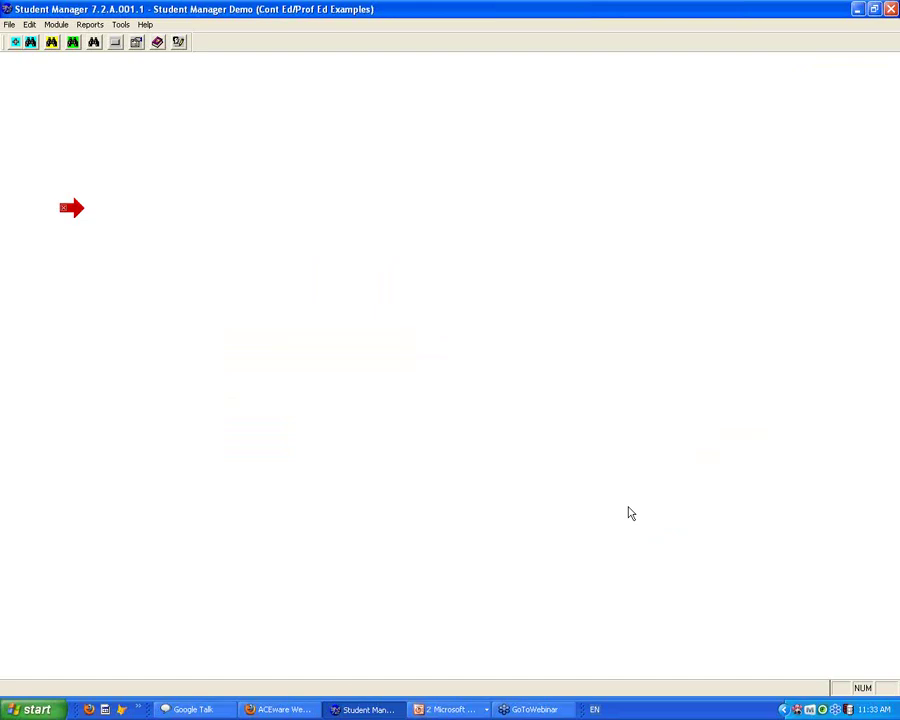
# - Preview mailing labels for marked records, close the preview, and confirm resetting the print label flag
pyautogui.click(90, 26)
pyautogui.moveTo(112, 53)
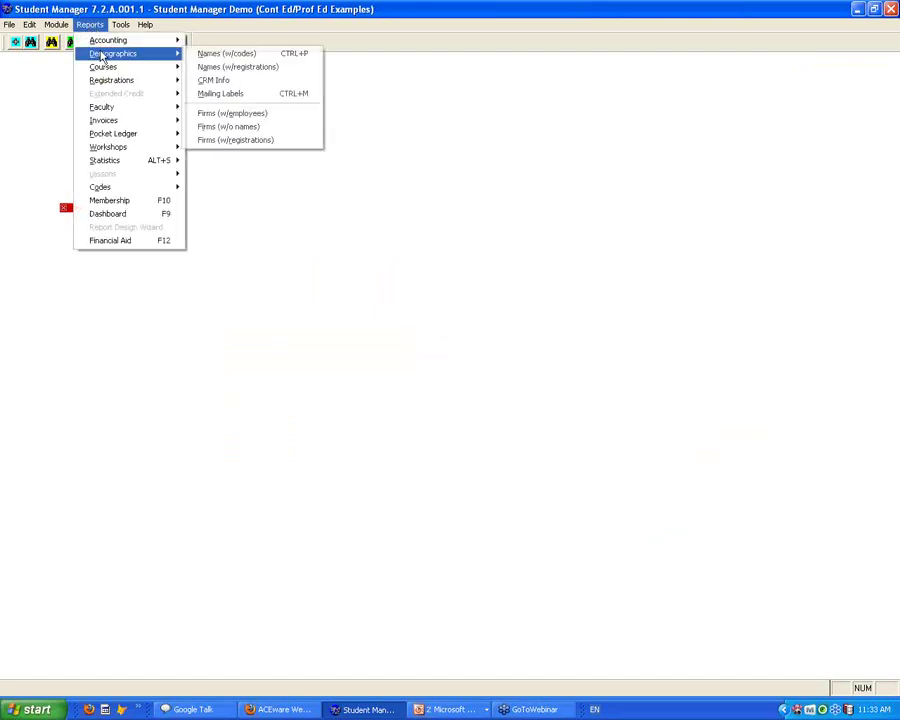
pyautogui.click(262, 93)
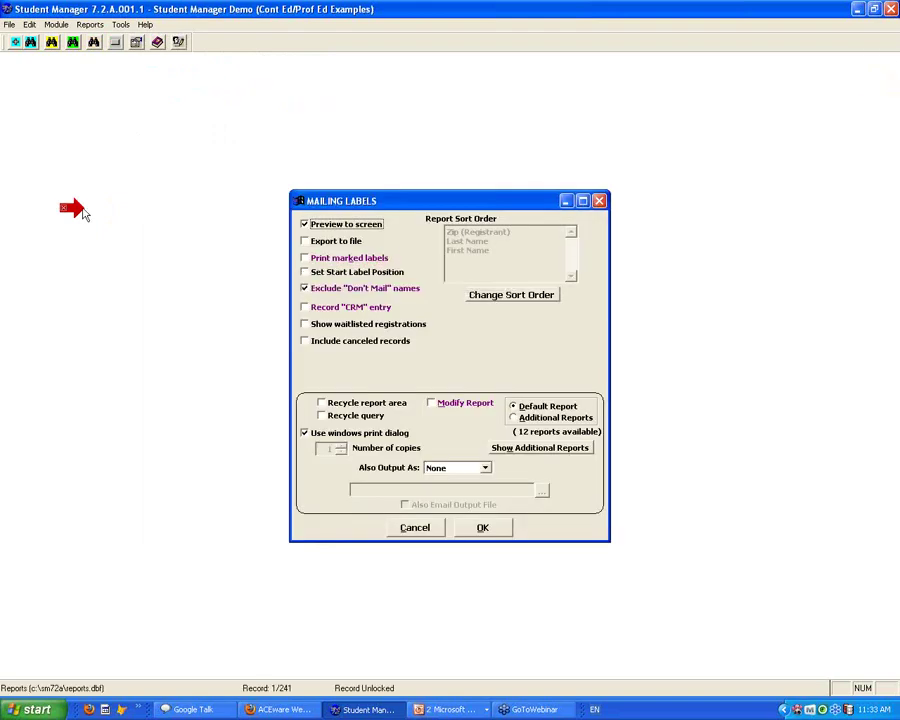
pyautogui.click(305, 258)
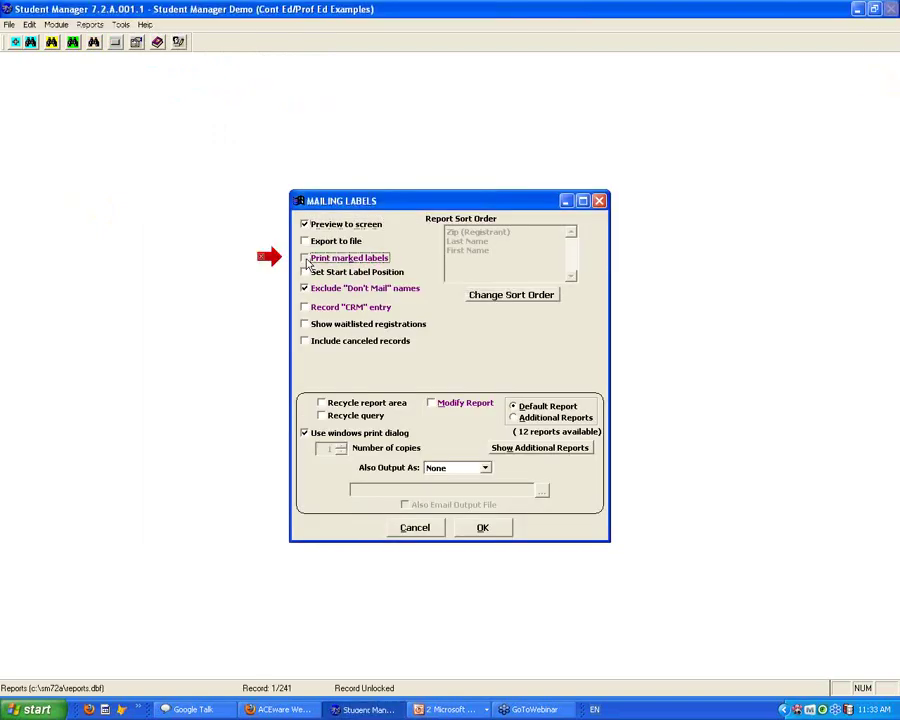
pyautogui.click(487, 530)
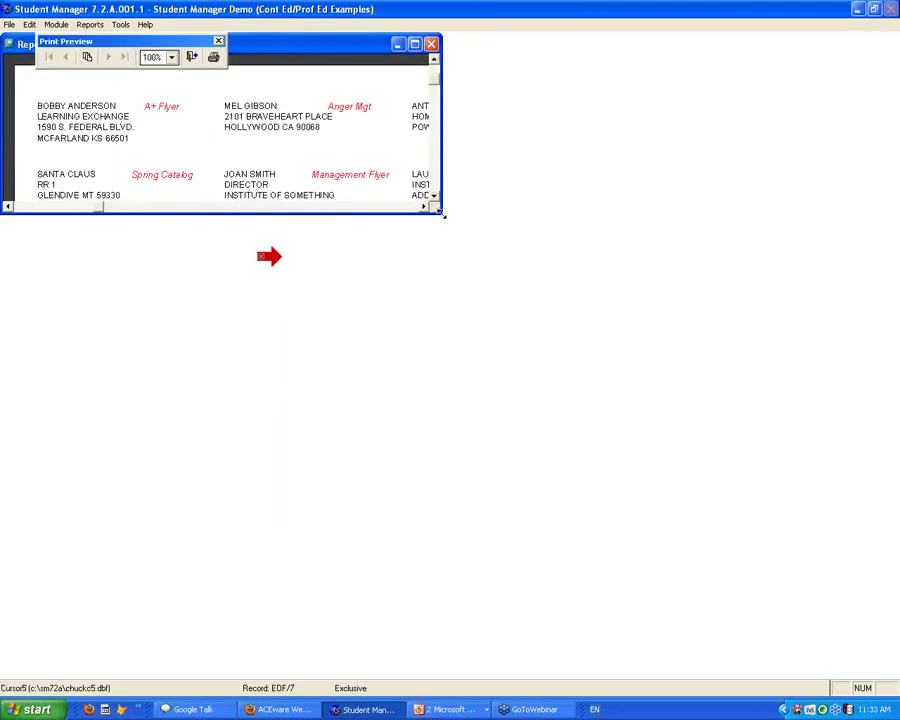
pyautogui.moveTo(443, 214); pyautogui.dragTo(716, 603)
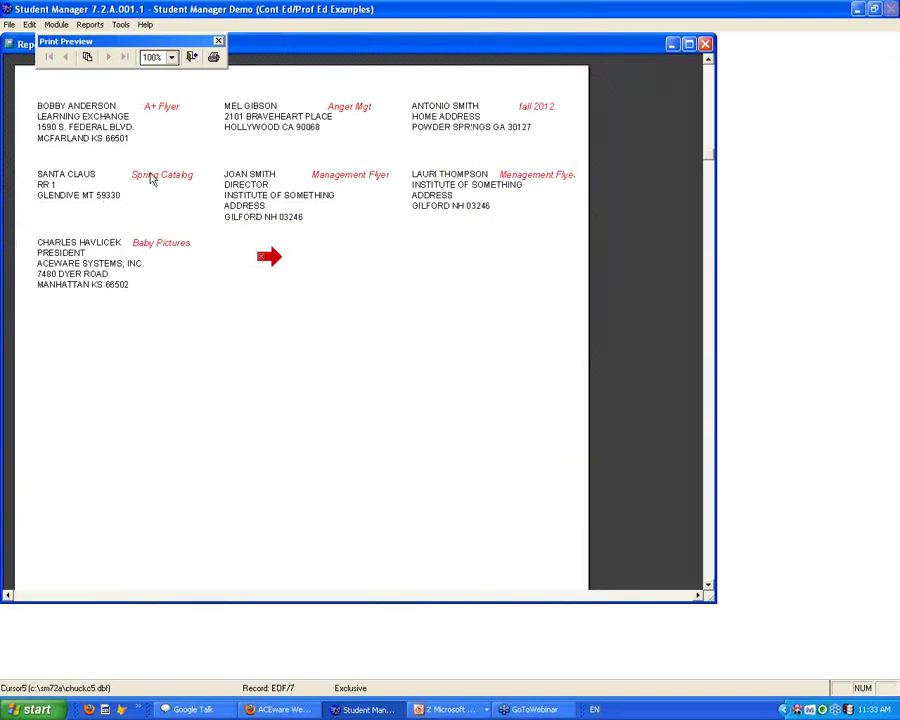
pyautogui.click(192, 57)
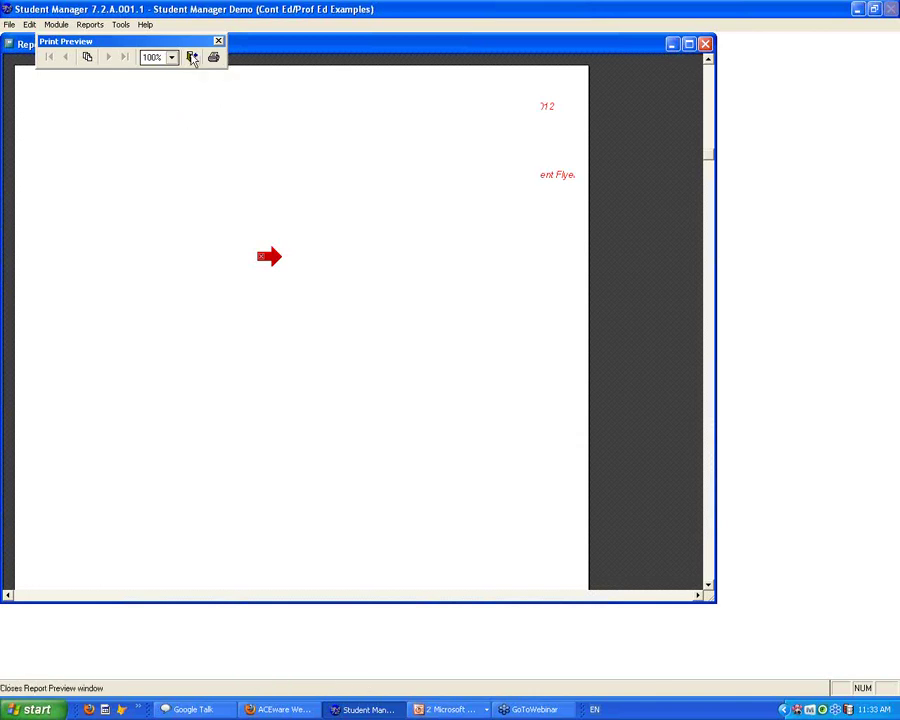
pyautogui.moveTo(462, 322); pyautogui.dragTo(430, 201)
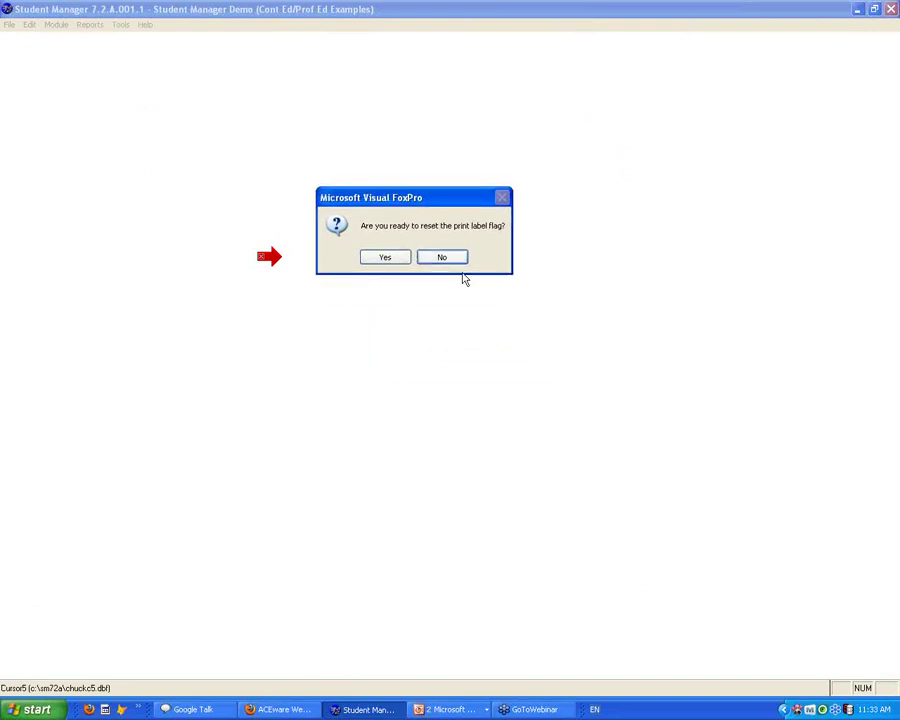
pyautogui.click(388, 260)
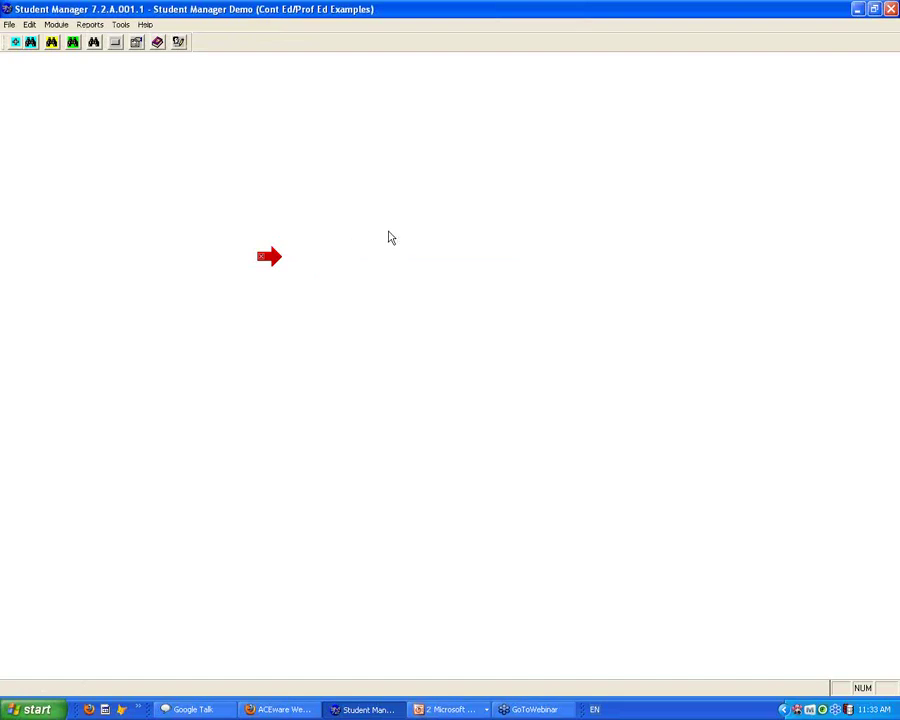
# - Reopen the Institute of Something registrant's name record for editing, then switch to the PowerPoint slide show
pyautogui.click(31, 43)
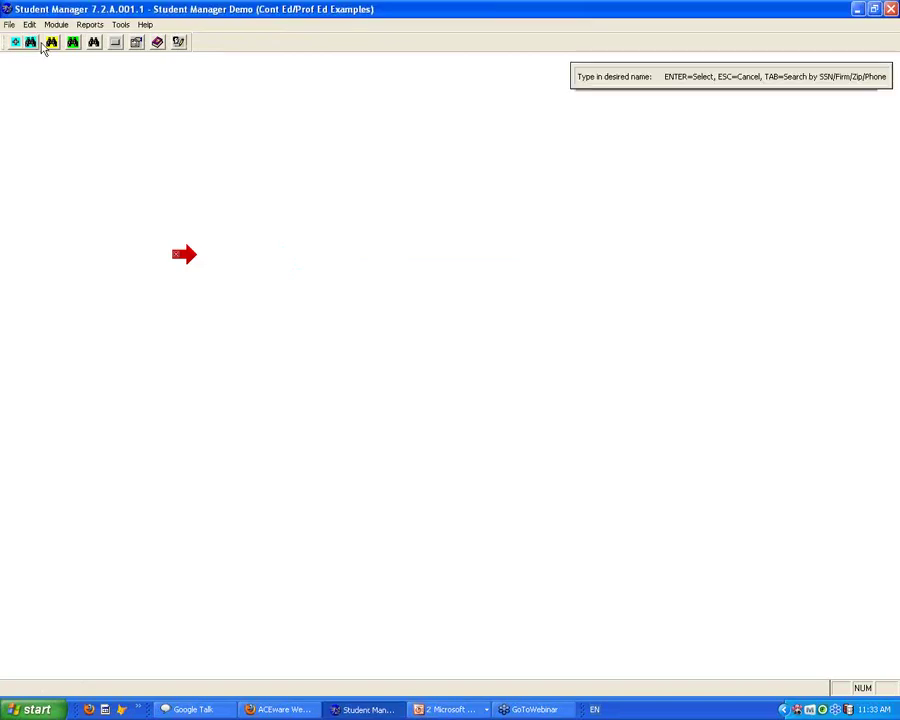
pyautogui.write('SMITH, J')
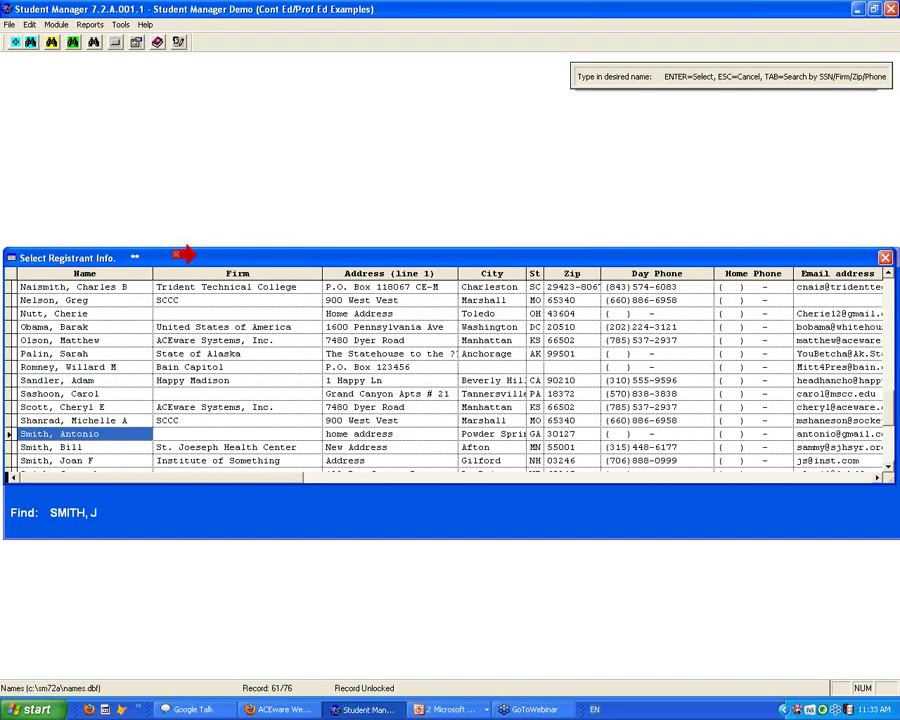
pyautogui.press('Return')
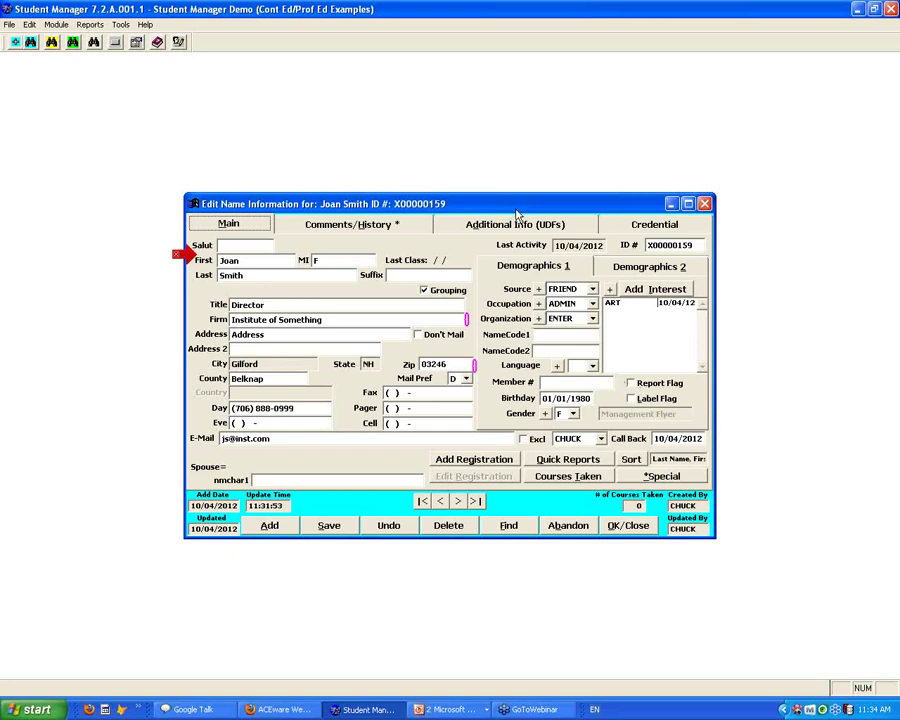
pyautogui.moveTo(516, 212); pyautogui.dragTo(386, 226)
pyautogui.click(463, 713)
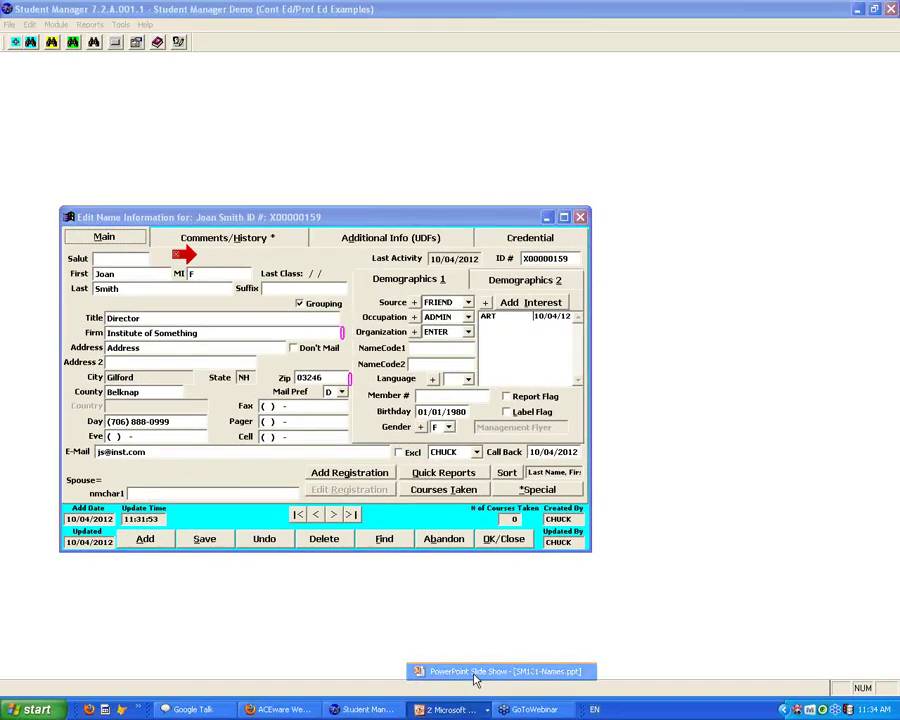
pyautogui.click(475, 672)
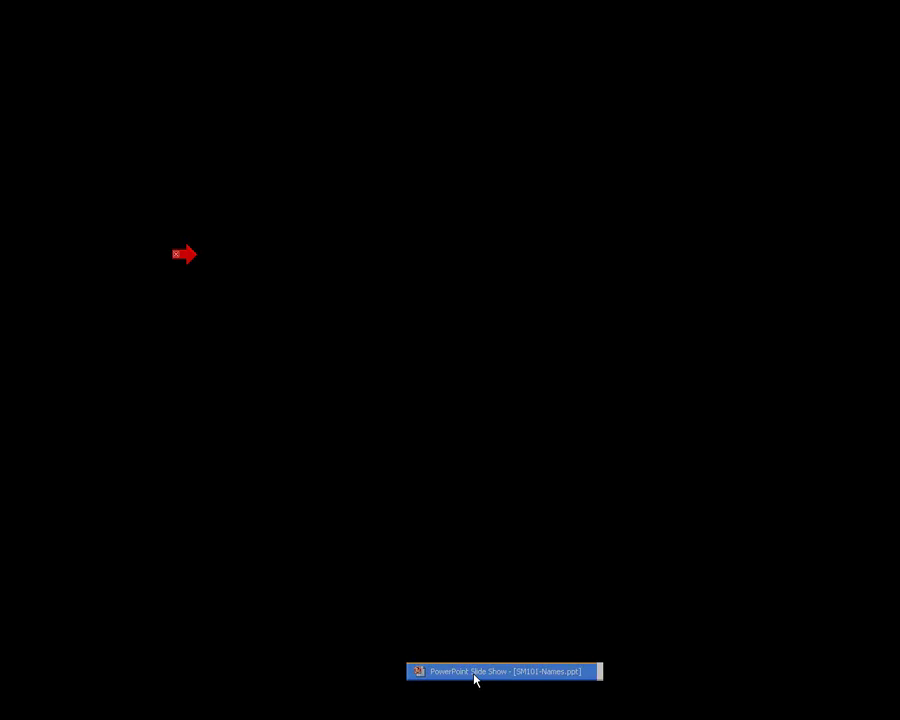
# - Show the Clone Name slide full screen, then view the record's Comments/History with its flyer note
pyautogui.click(475, 673)
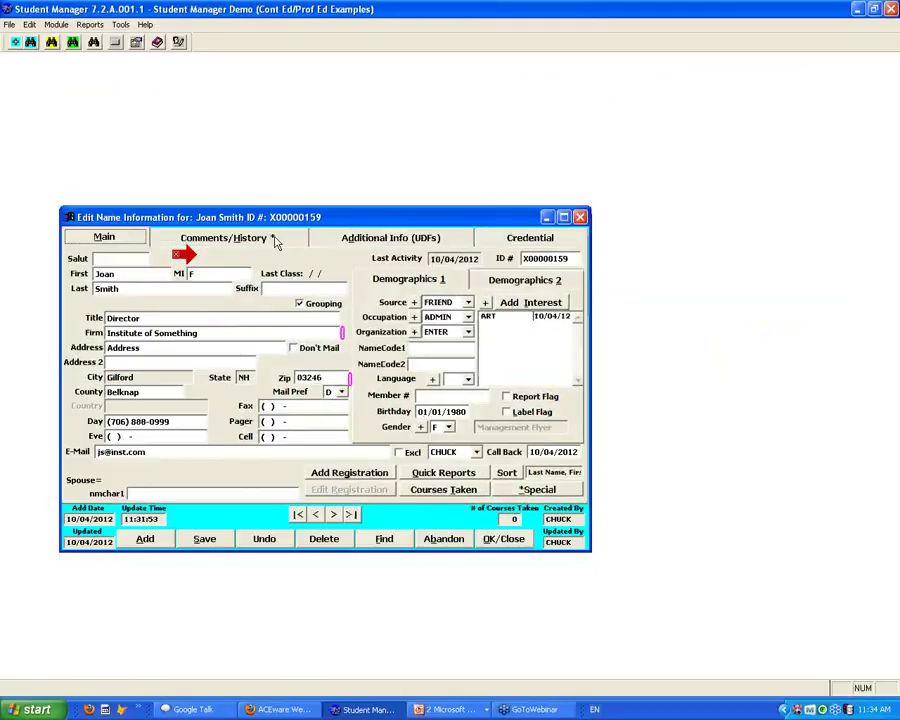
pyautogui.click(272, 237)
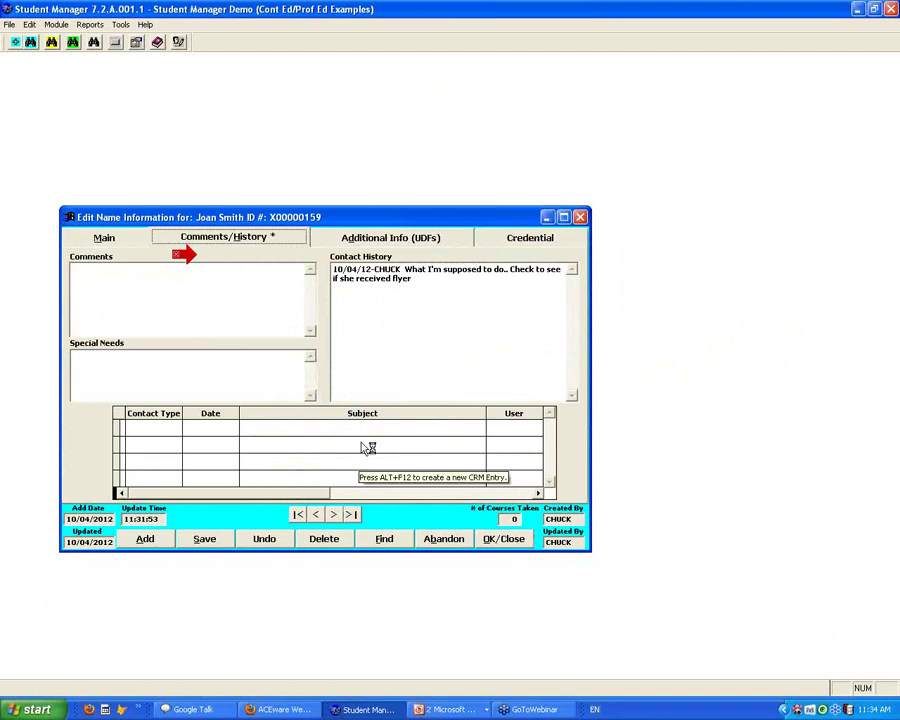
# - Run Mailing Labels with Record "CRM" entry checked, quit the query, and dismiss the no-records error
pyautogui.click(125, 245)
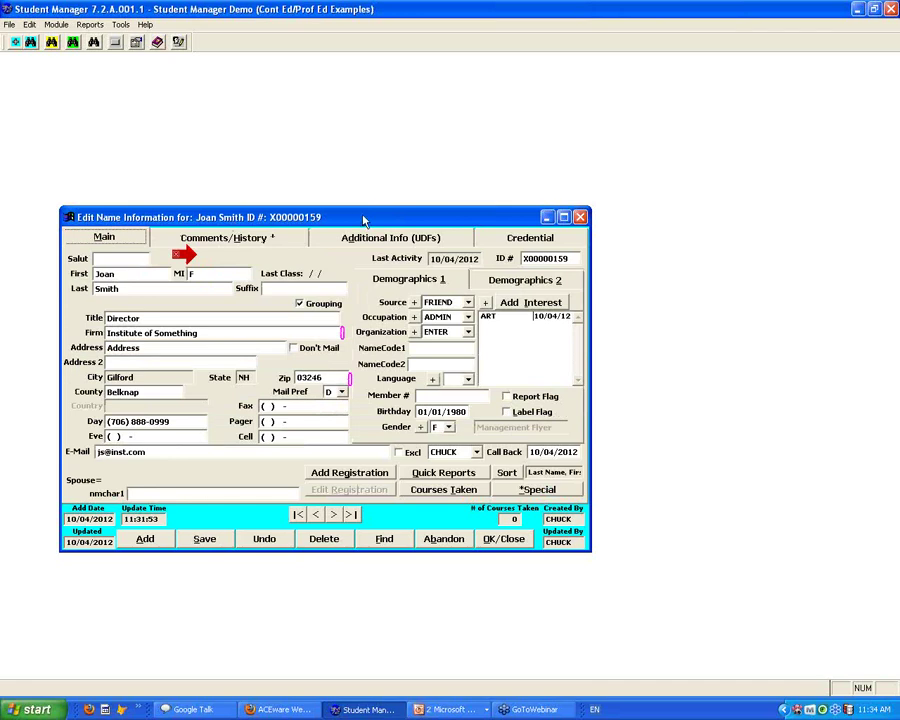
pyautogui.moveTo(364, 220); pyautogui.dragTo(362, 213)
pyautogui.click(91, 25)
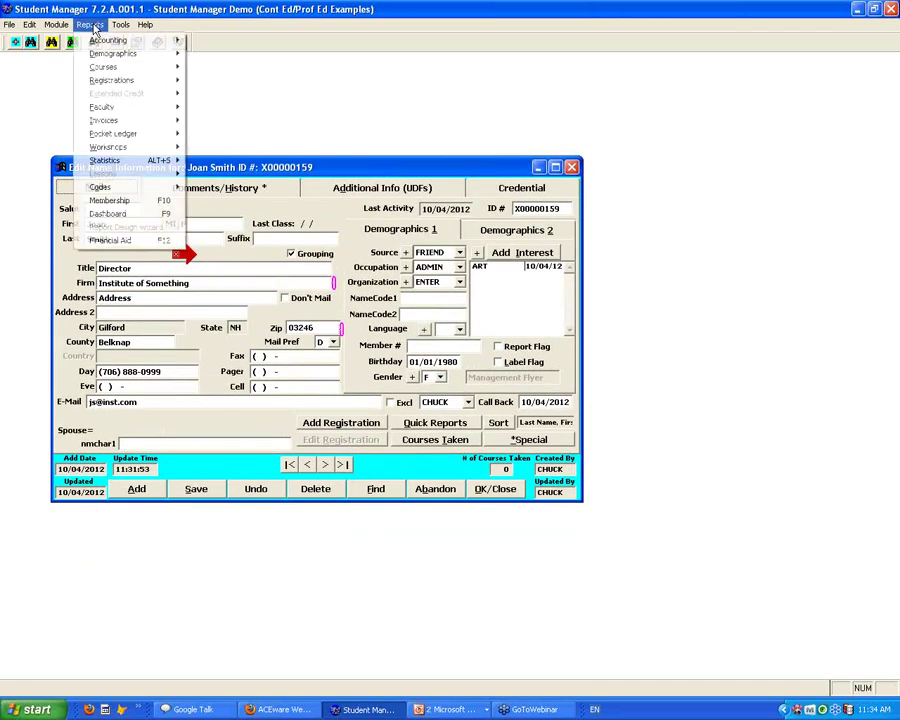
pyautogui.moveTo(113, 53)
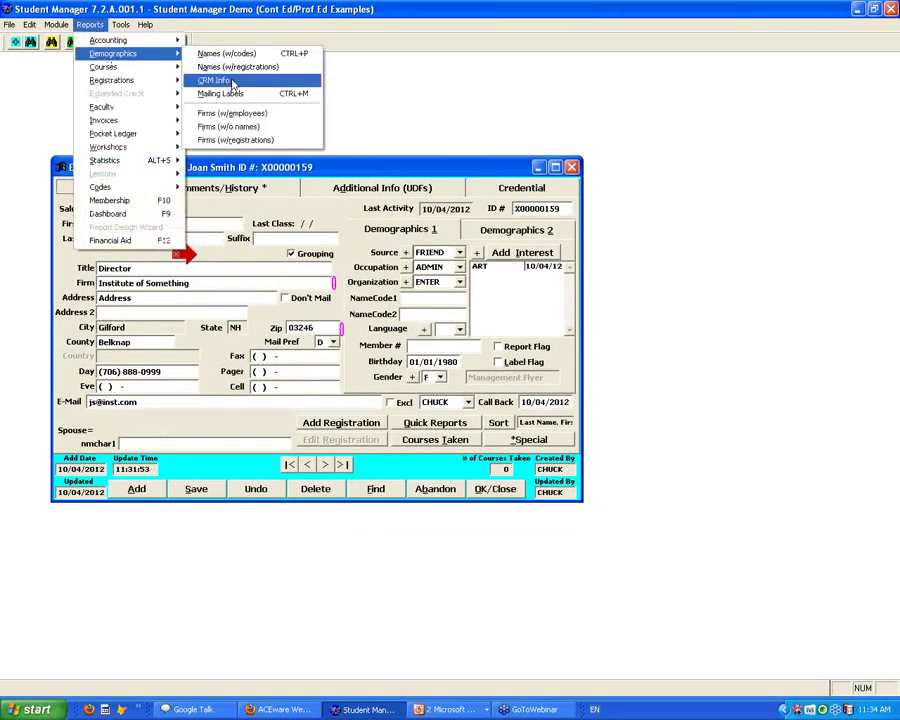
pyautogui.click(220, 93)
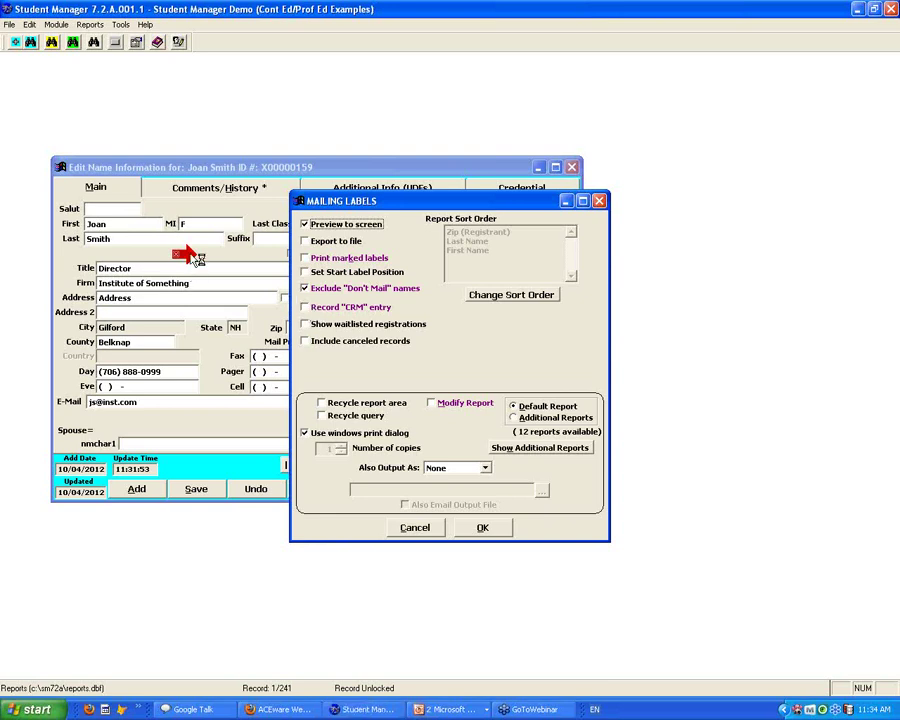
pyautogui.moveTo(198, 258); pyautogui.dragTo(298, 310)
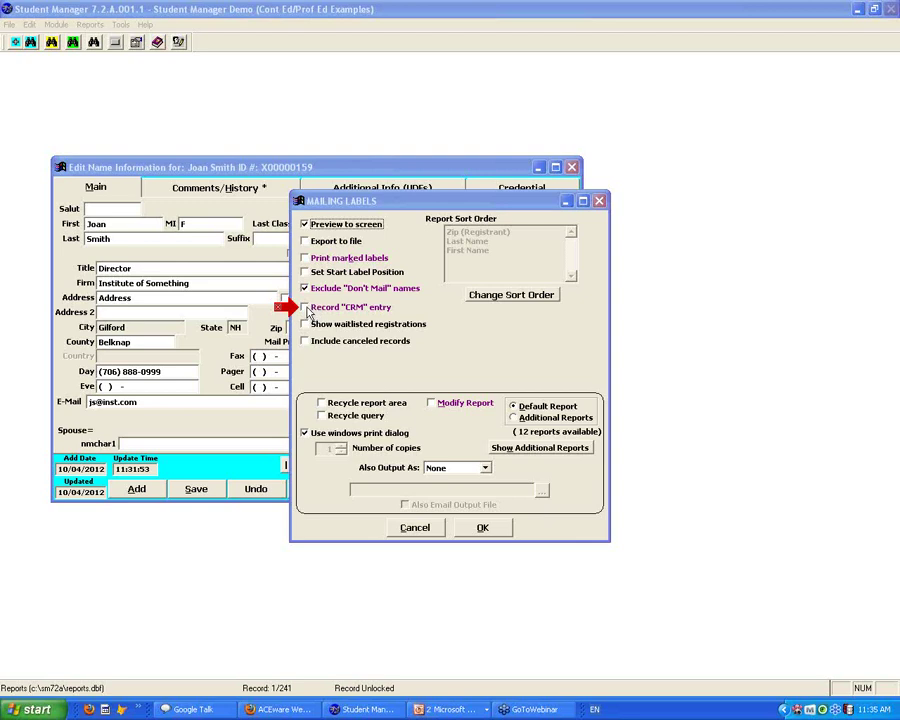
pyautogui.click(309, 312)
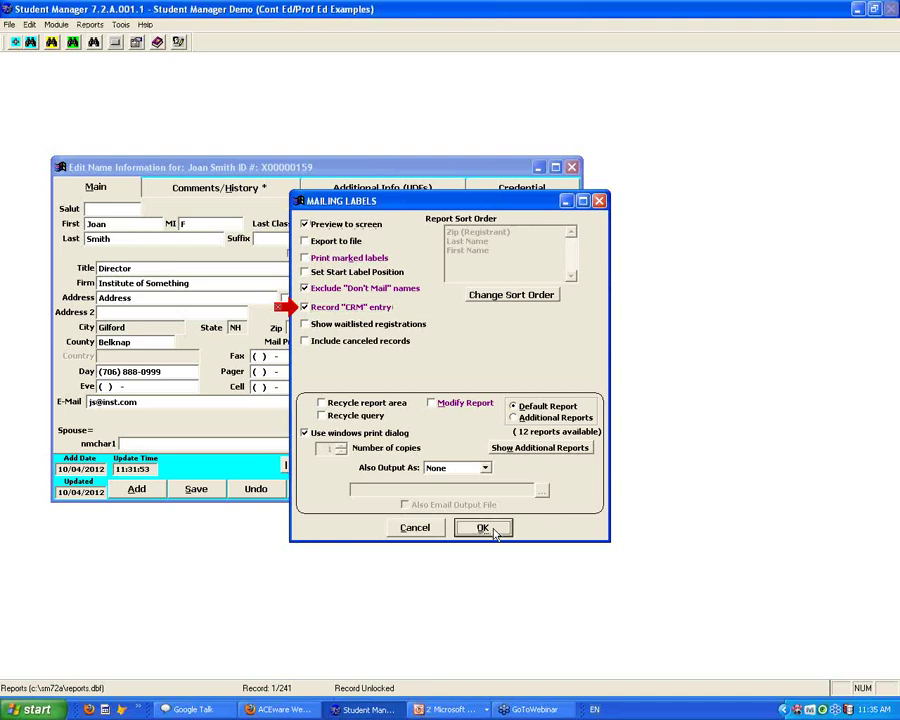
pyautogui.click(484, 528)
pyautogui.click(645, 503)
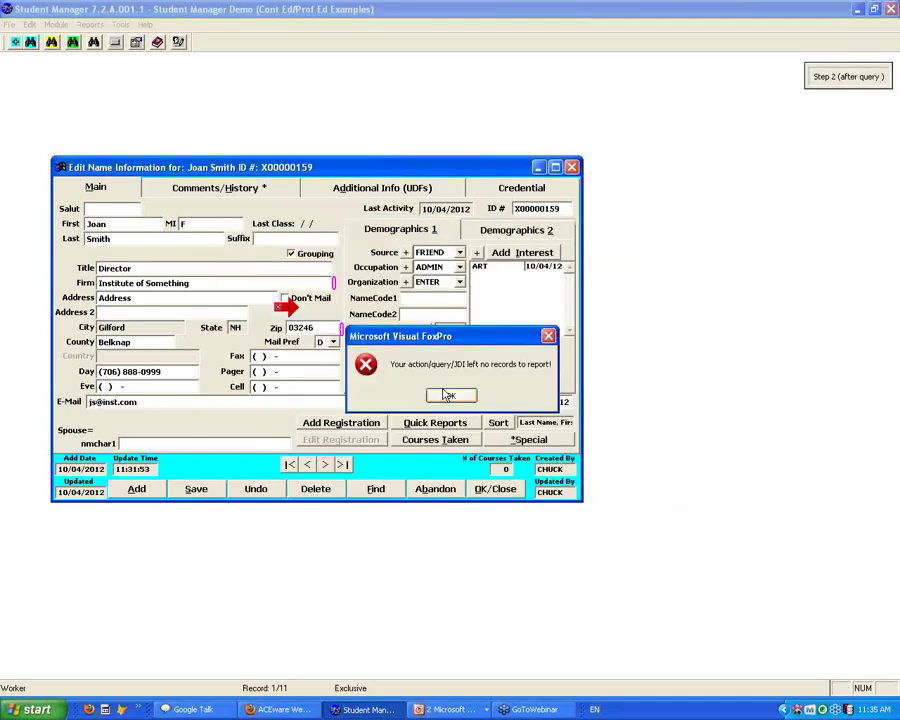
pyautogui.click(450, 392)
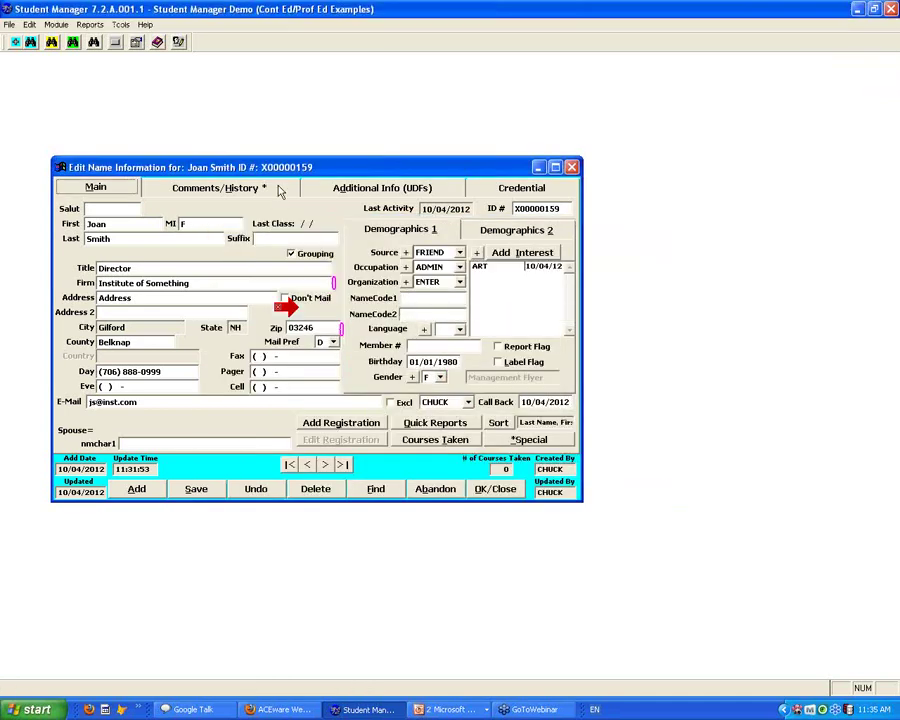
# - Glance at the record's Comments/History, then return to the Clone Name slide and reveal its address callout
pyautogui.click(279, 189)
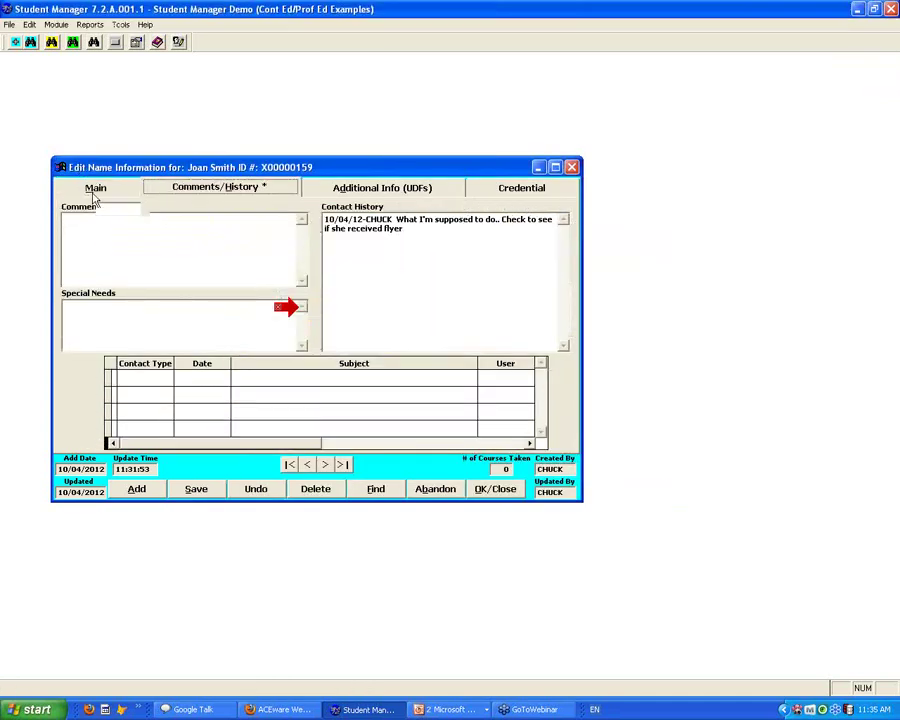
pyautogui.click(92, 189)
pyautogui.moveTo(416, 174); pyautogui.dragTo(415, 138)
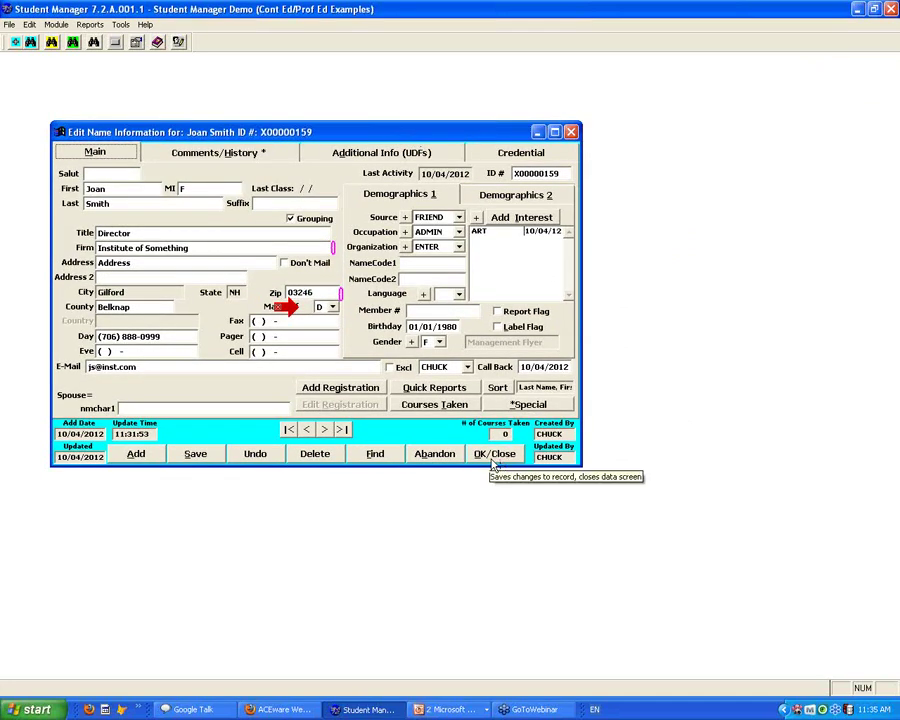
pyautogui.click(477, 712)
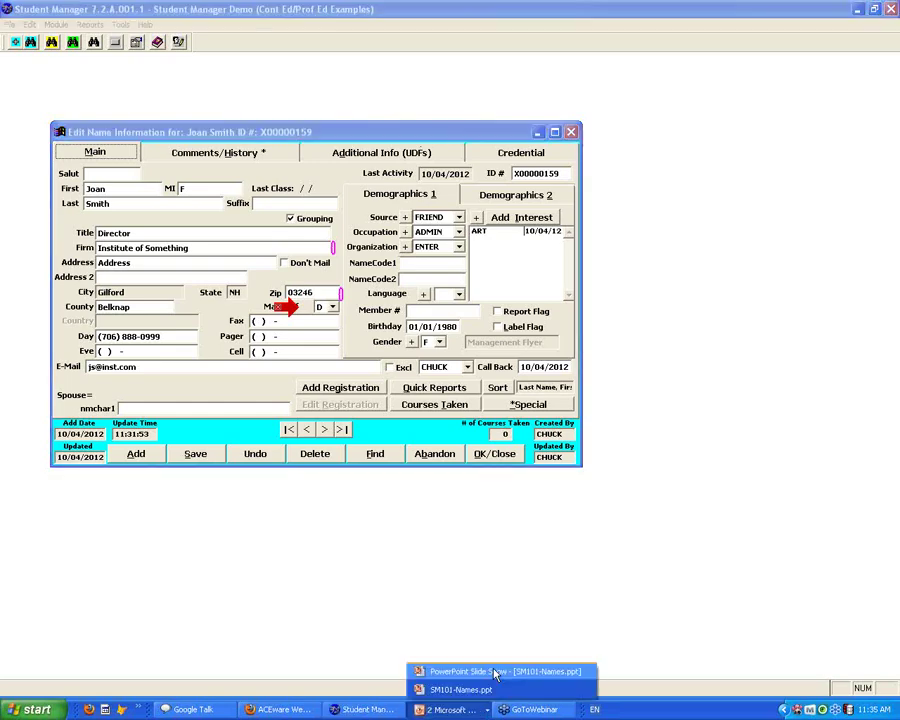
pyautogui.click(494, 673)
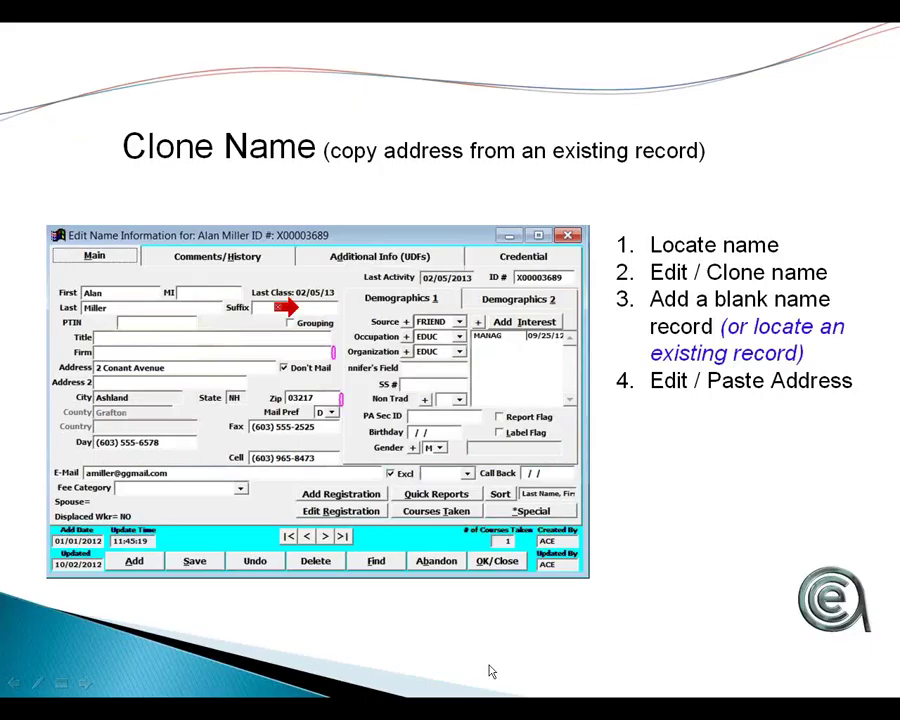
pyautogui.click(228, 650)
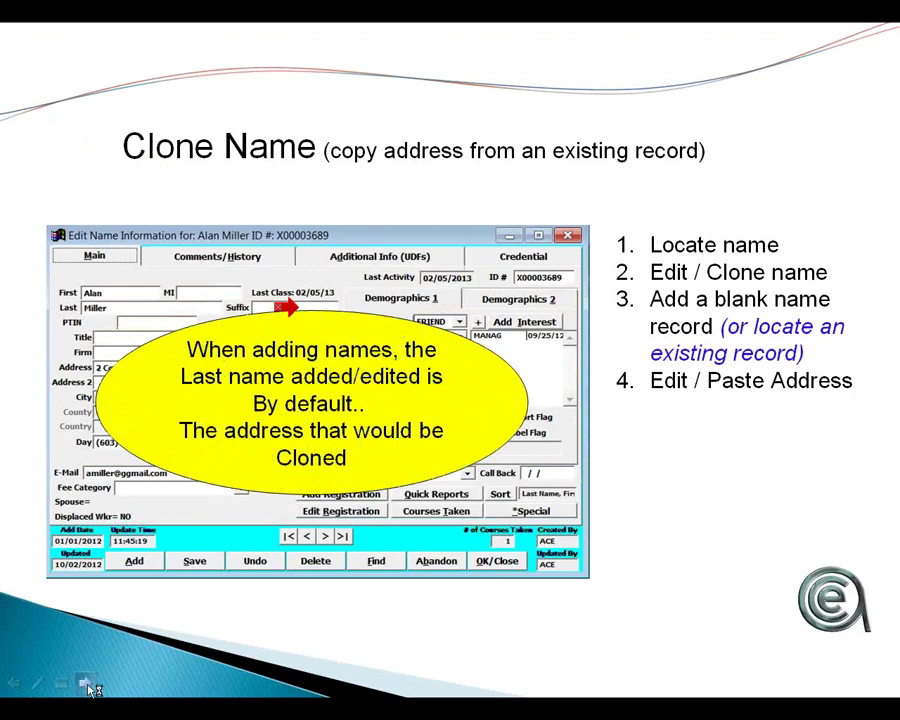
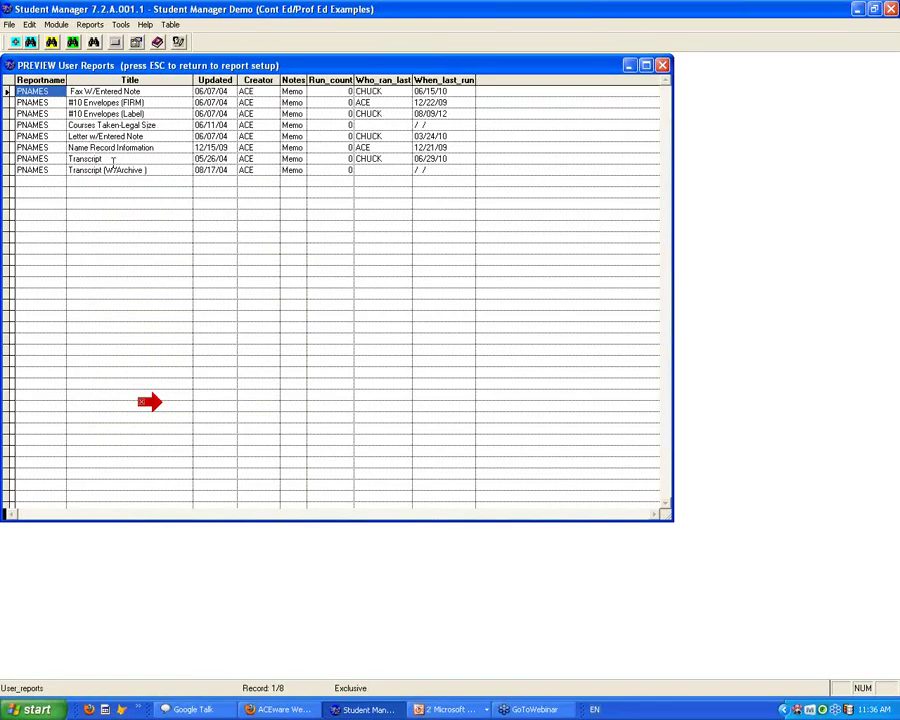
# - Close the user reports preview, return to the running slide show, and advance to the Label Flag slide
pyautogui.click(664, 68)
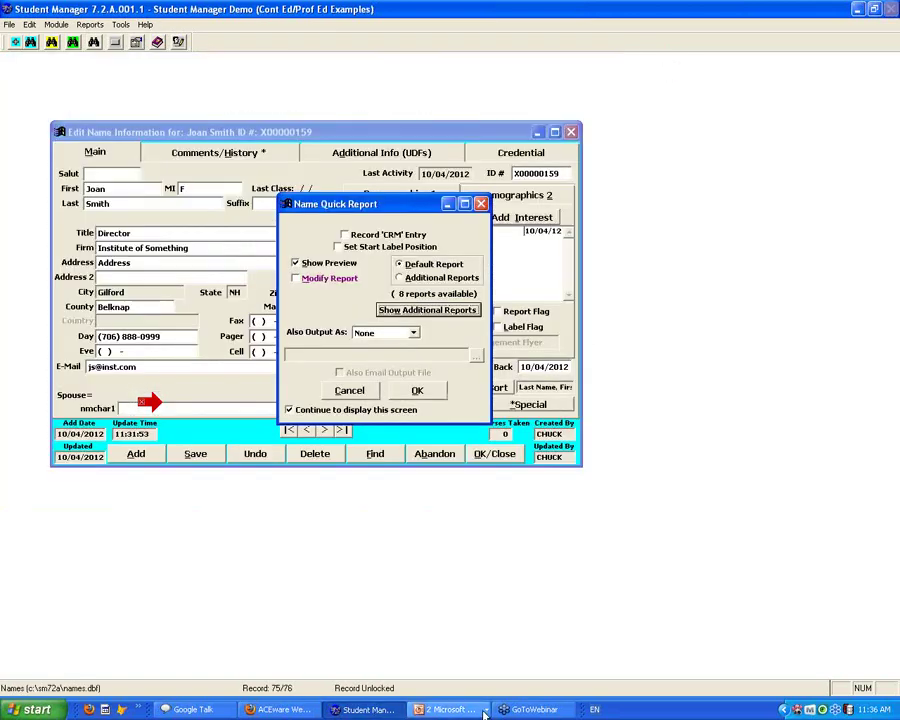
pyautogui.click(485, 712)
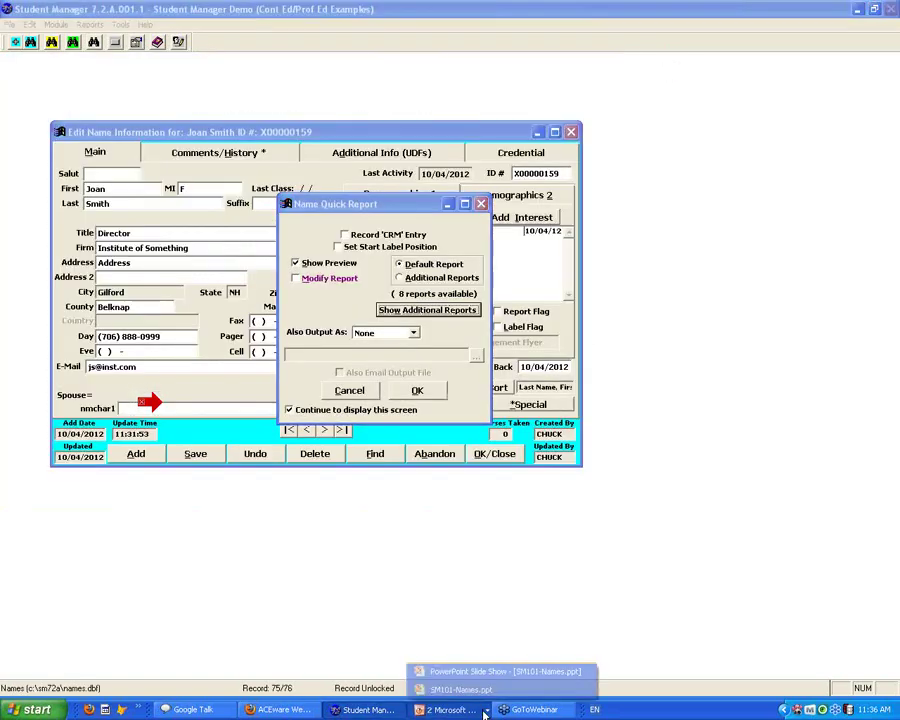
pyautogui.click(500, 671)
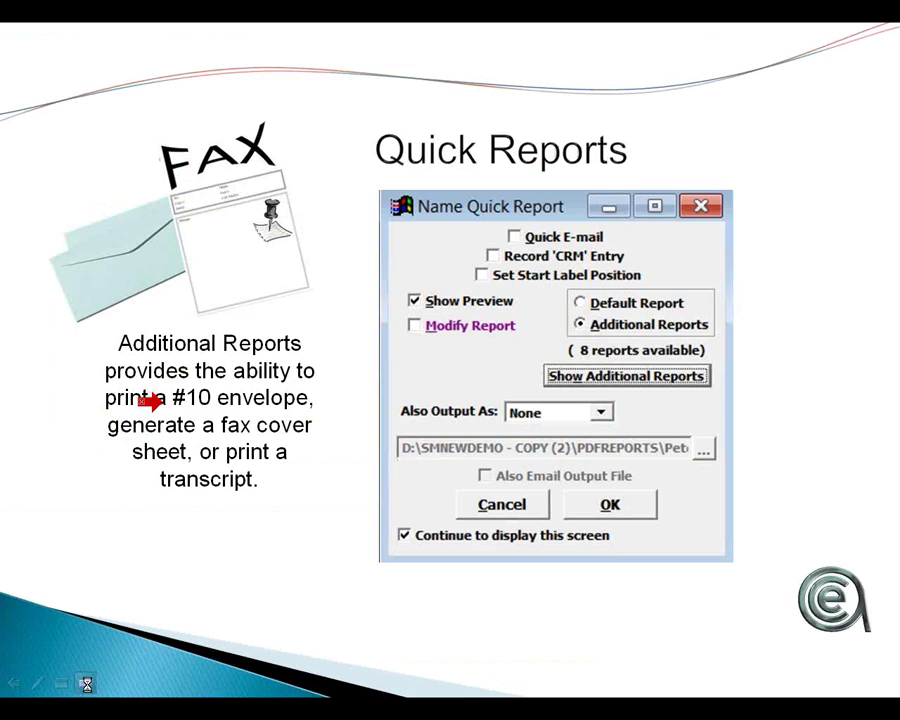
pyautogui.click(86, 684)
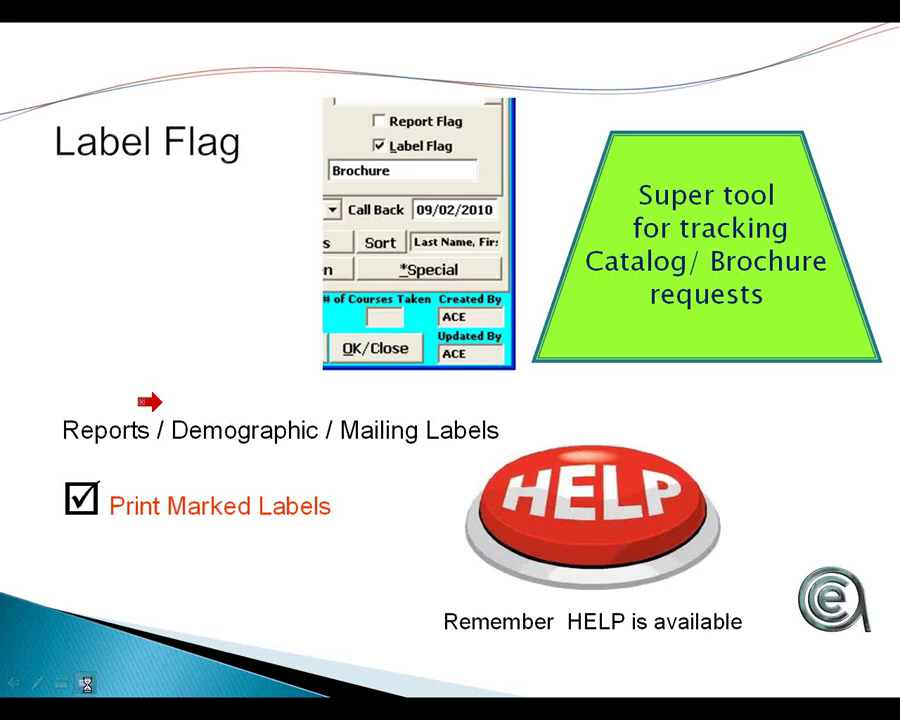
# - Advance the slide show to the Callbacks slide and switch back to Student Manager
pyautogui.click(86, 684)
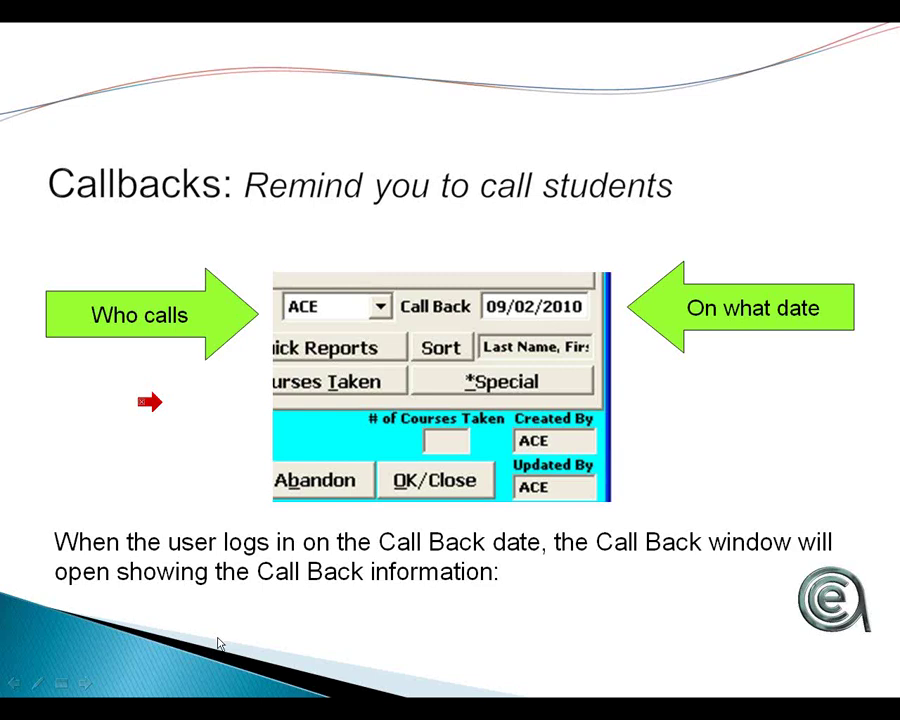
pyautogui.hotkey('alt', 'Tab')
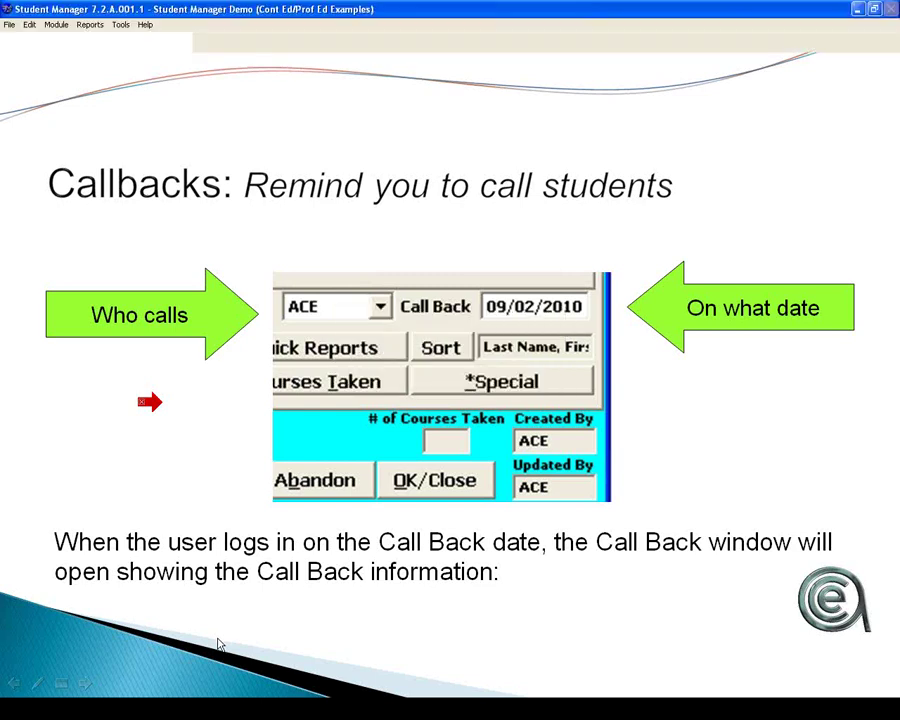
# - Cancel the Name Quick Report, save and close the student's name record, and open Preferences
pyautogui.click(360, 392)
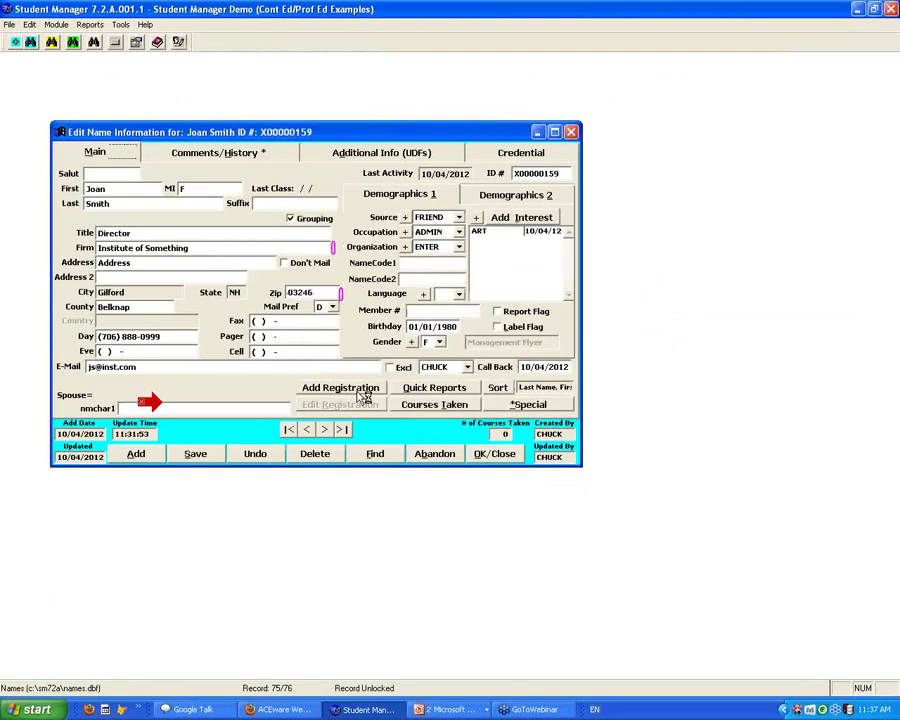
pyautogui.click(494, 453)
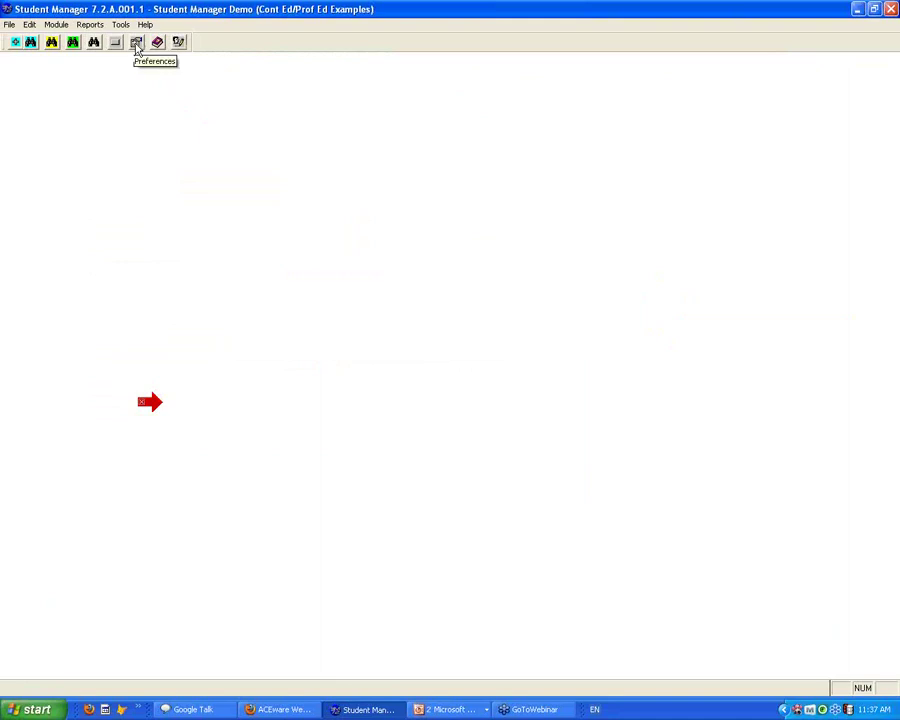
pyautogui.click(137, 44)
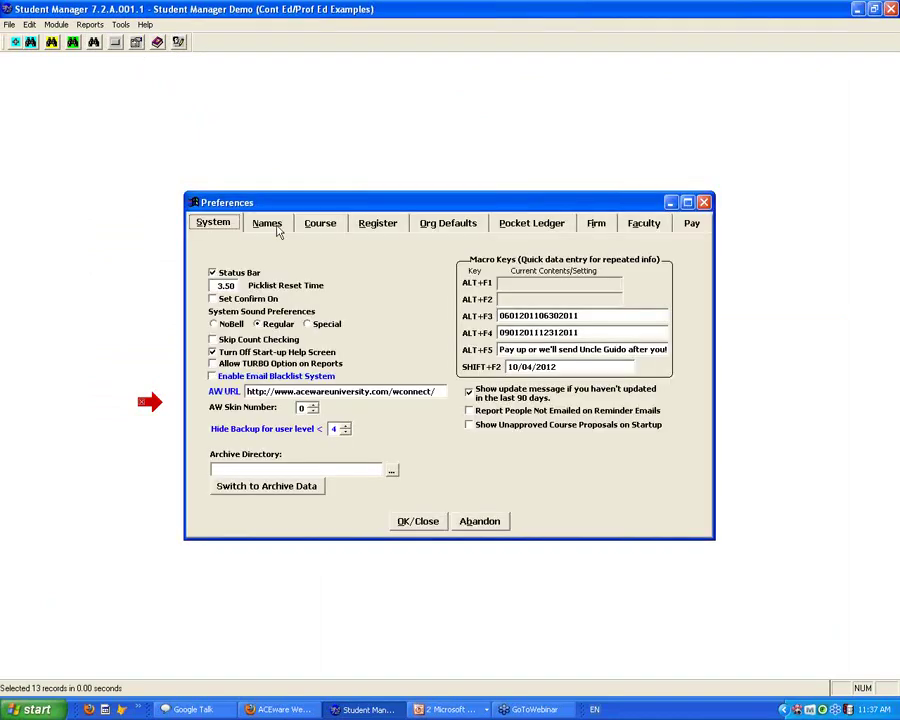
# - Review the Names preferences, with old callbacks checked 15 days back, then close Preferences
pyautogui.click(268, 225)
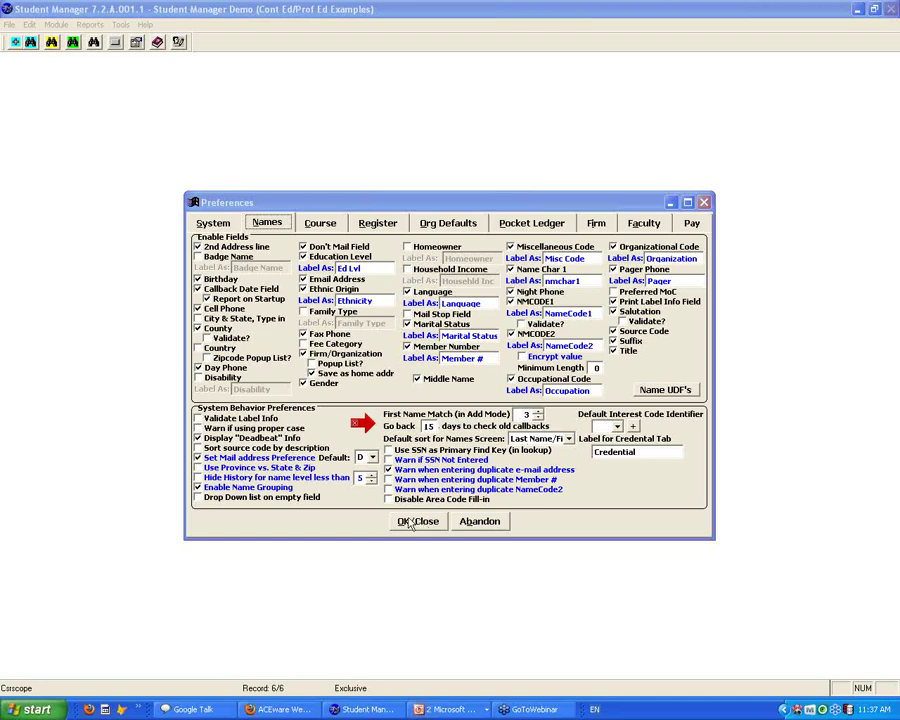
pyautogui.click(434, 525)
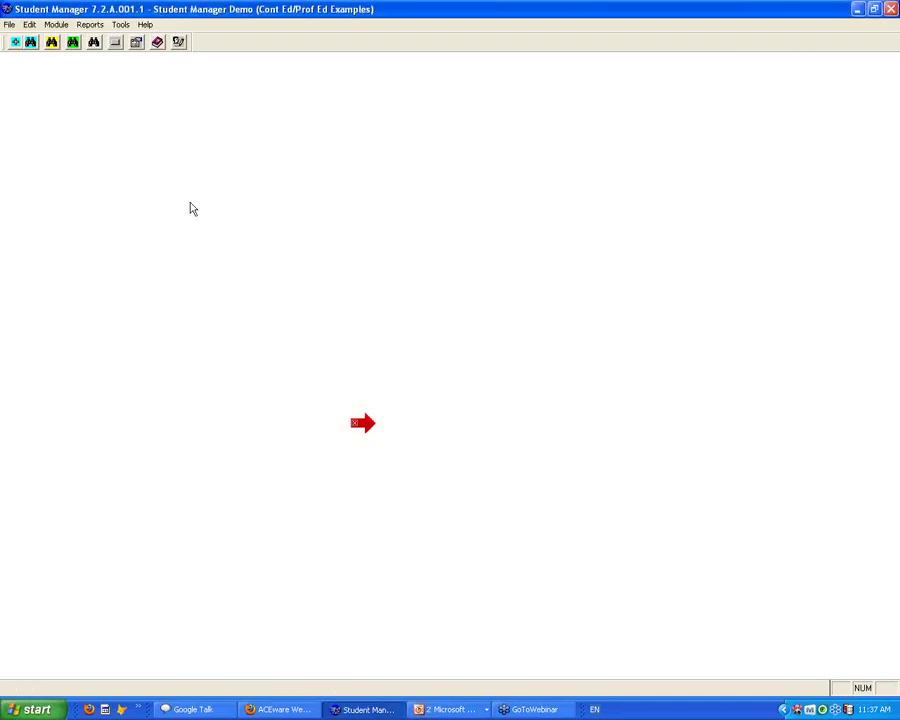
pyautogui.click(121, 25)
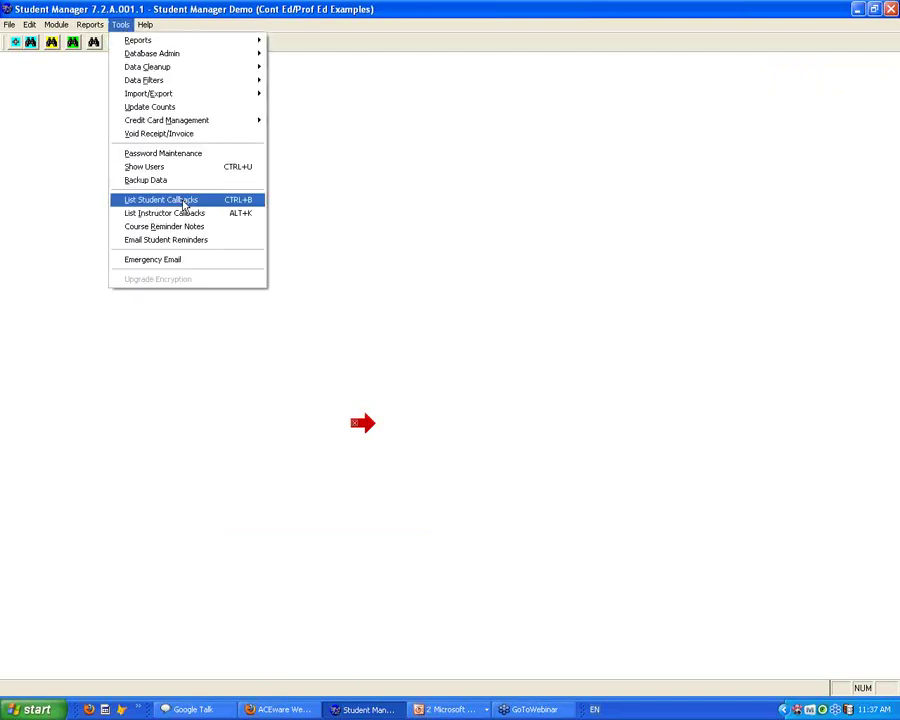
# - List the student callbacks, scroll through the grid, and open the callback student's name record
pyautogui.click(184, 206)
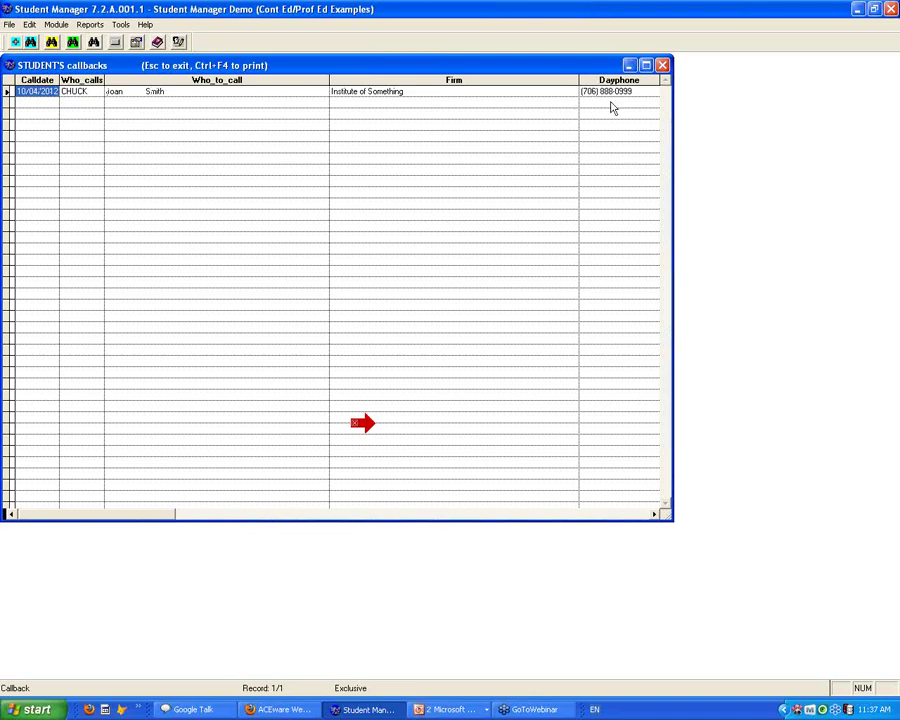
pyautogui.click(656, 515)
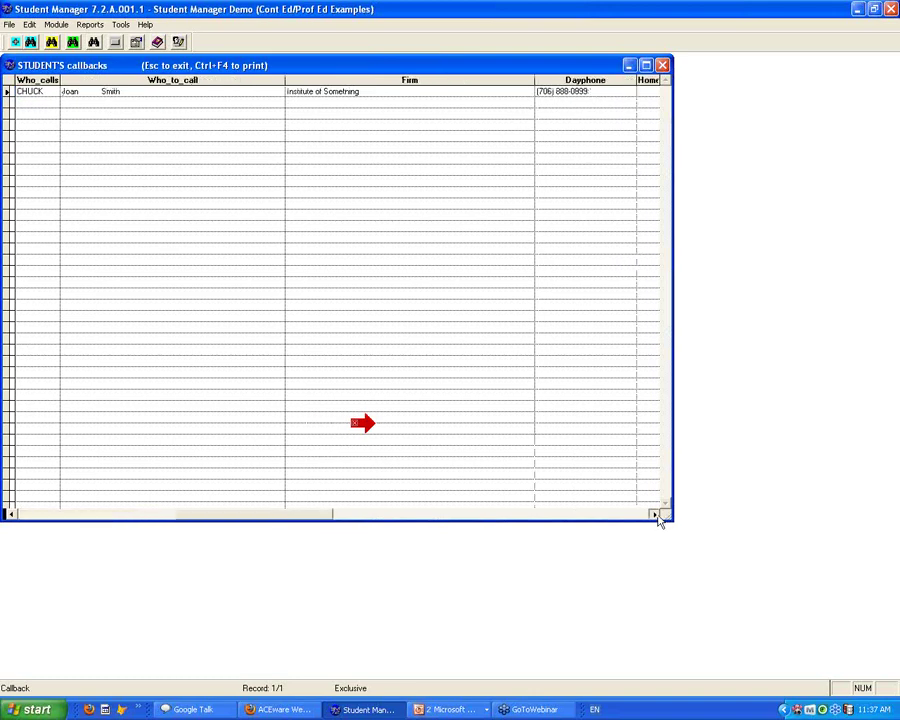
pyautogui.click(656, 515)
pyautogui.click(656, 515)
pyautogui.moveTo(515, 95)
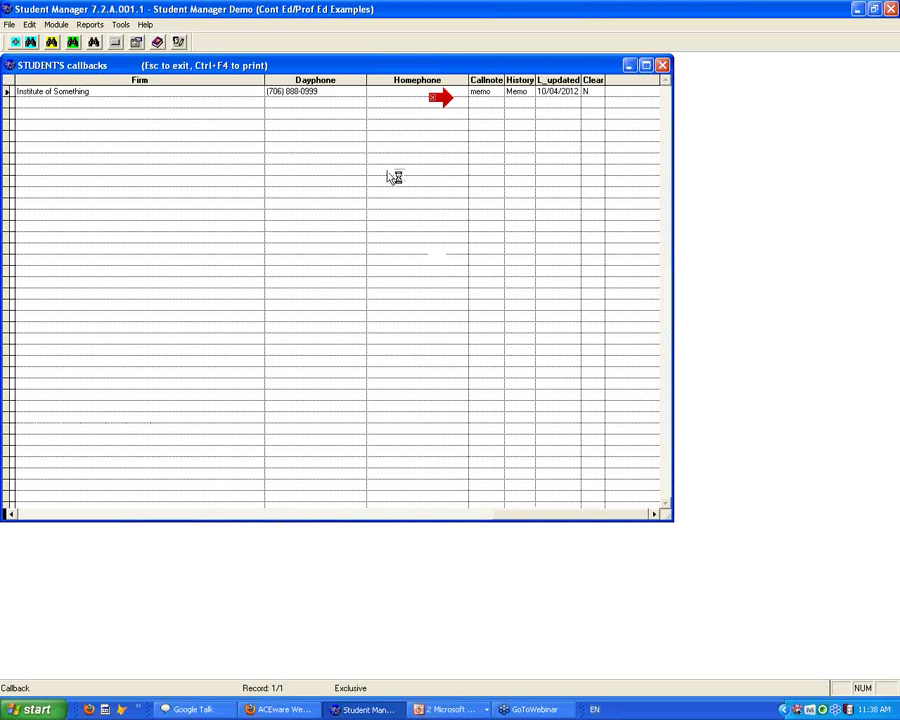
pyautogui.click(28, 516)
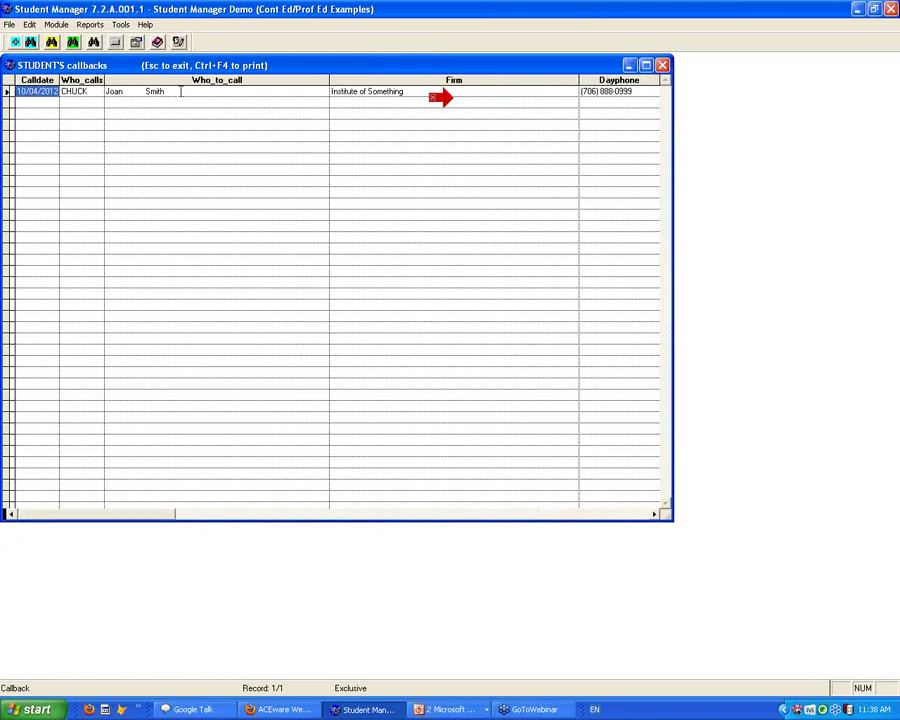
pyautogui.doubleClick(180, 91)
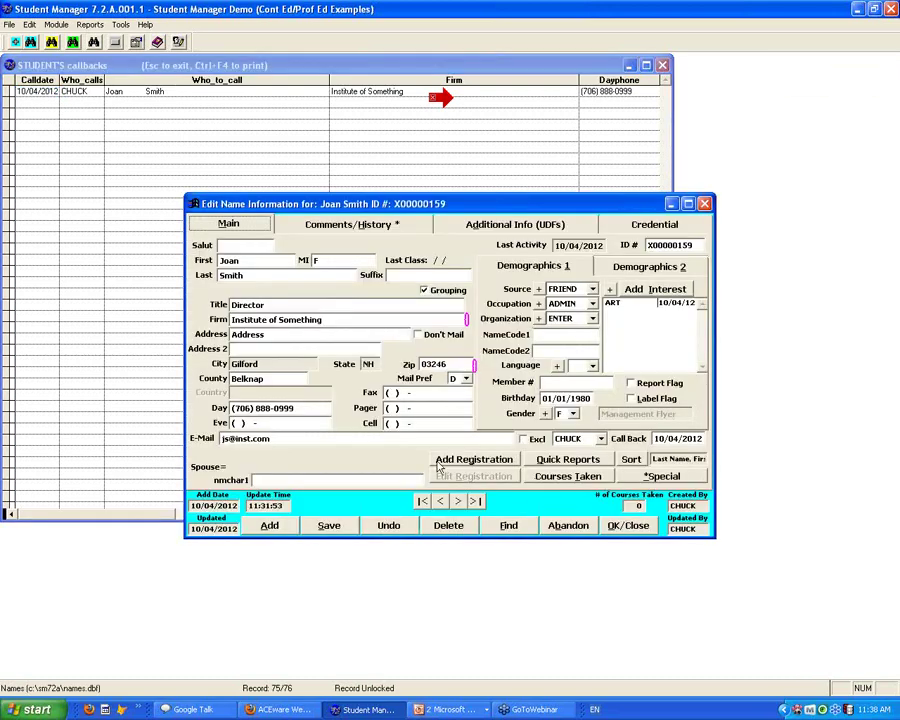
# - Abandon the record, close the callback list without printing, and return to the slide show
pyautogui.click(568, 527)
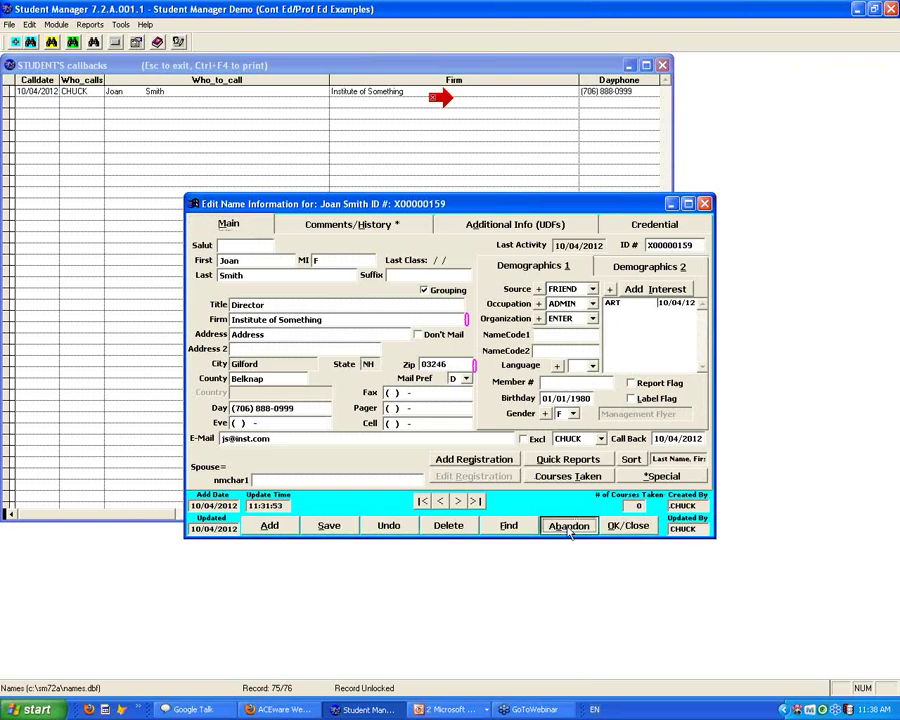
pyautogui.click(662, 66)
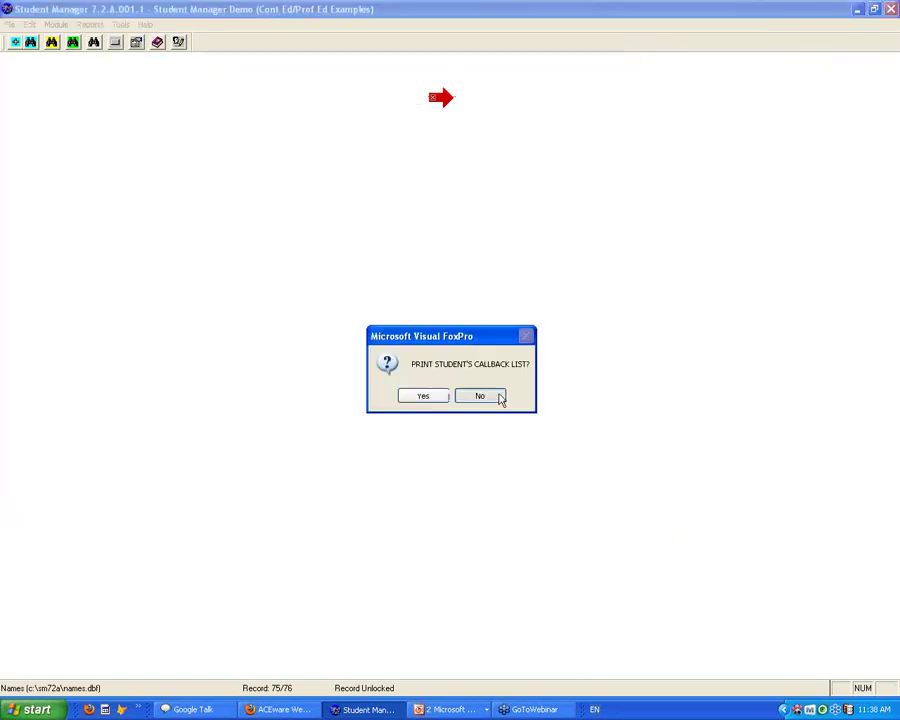
pyautogui.click(478, 393)
pyautogui.click(445, 710)
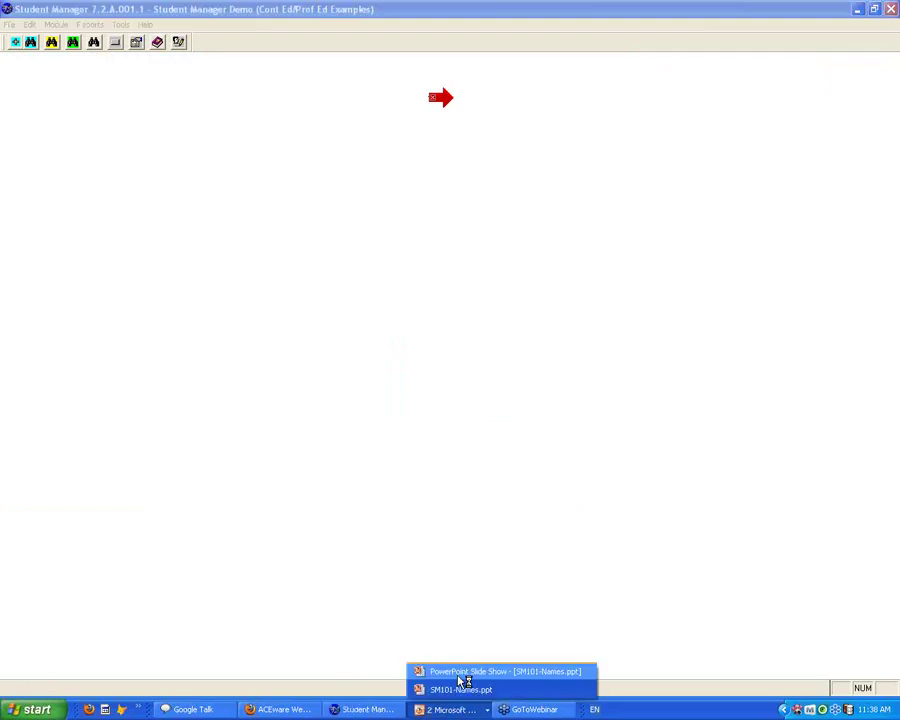
pyautogui.click(461, 675)
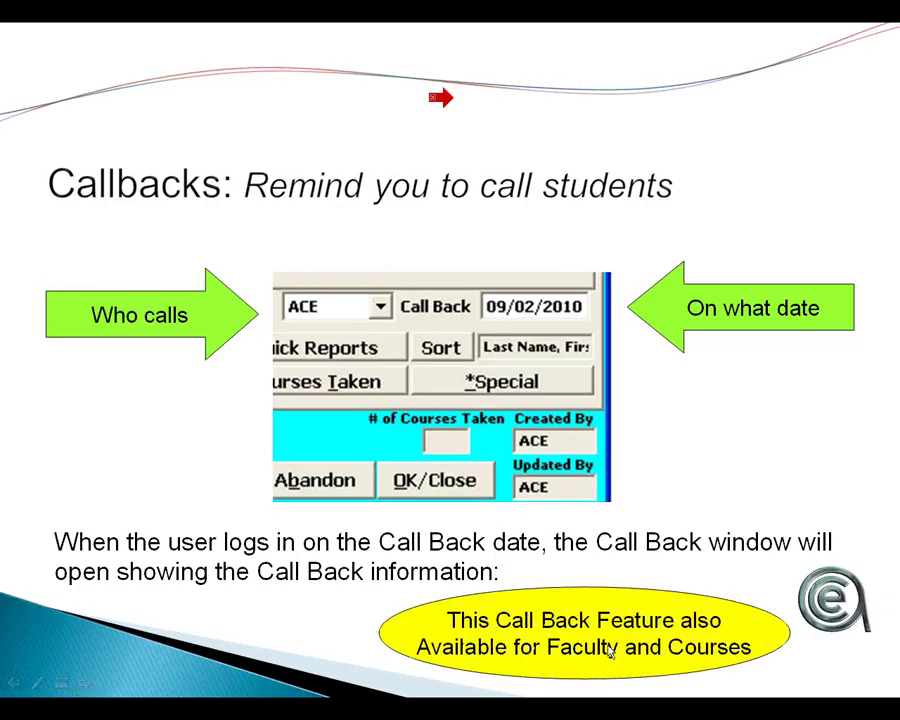
# - Advance to the 'Copy Name Info / Alt + 3' slide and switch back to Student Manager
pyautogui.click(86, 681)
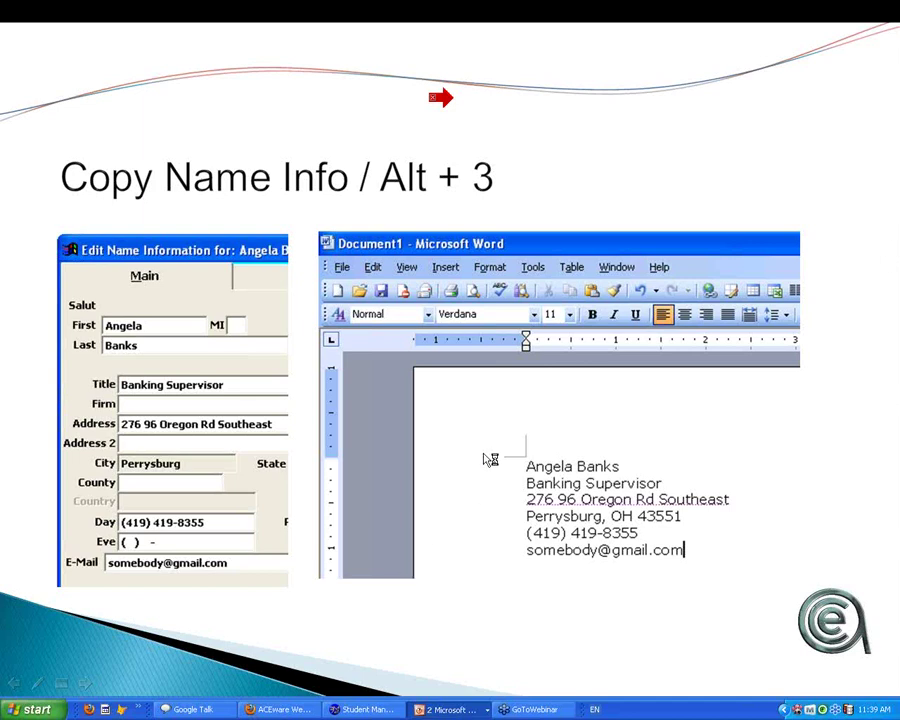
pyautogui.hotkey('alt', 'Tab')
pyautogui.hotkey('alt', 'Tab')
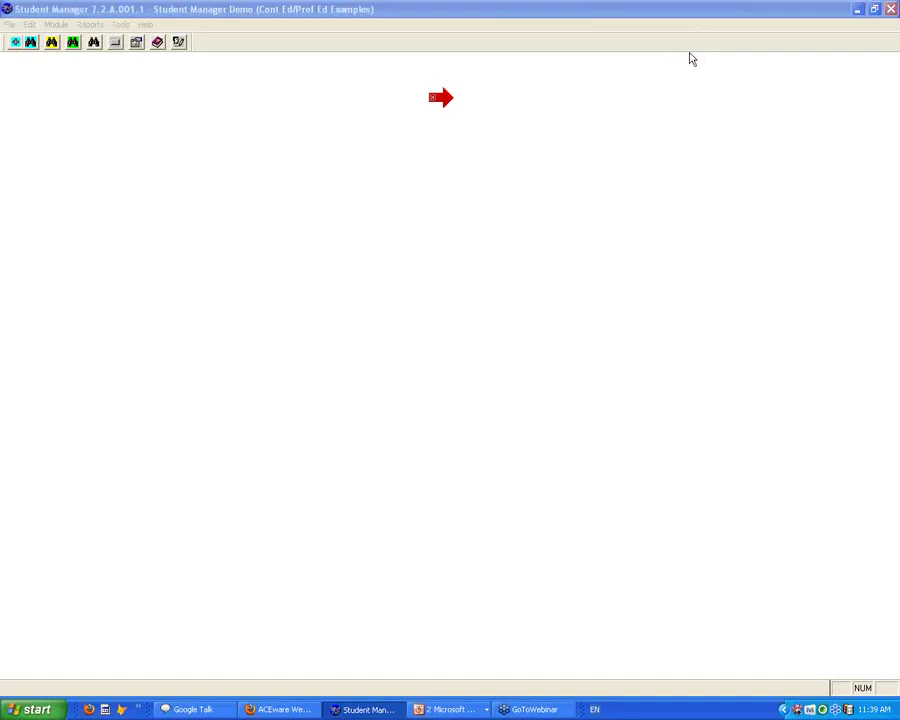
# - Look up the student's surname and open the second match, whose firm is Institute of Something
pyautogui.click(30, 42)
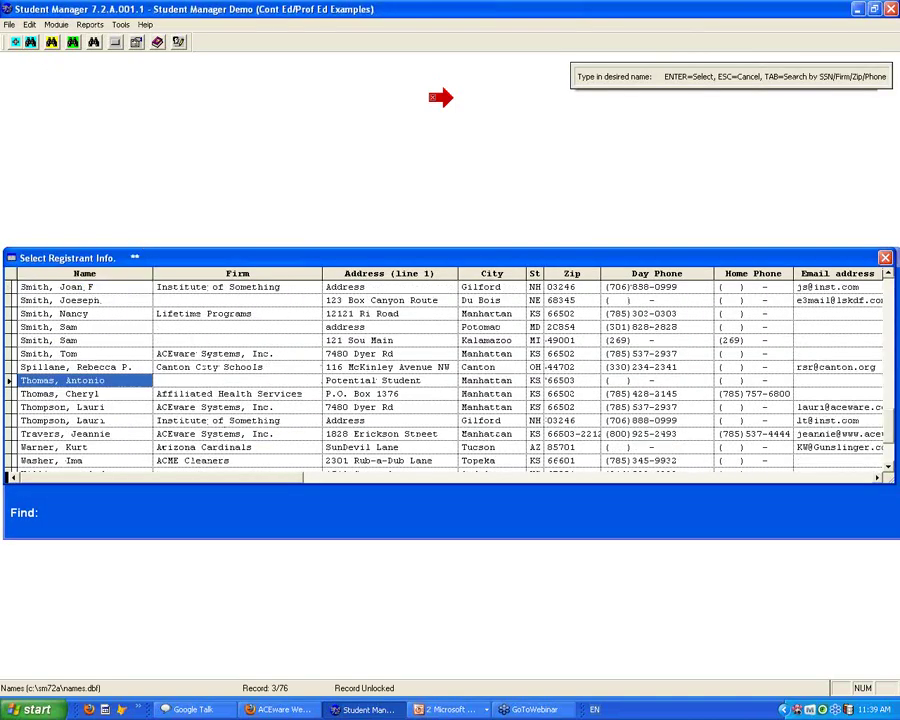
pyautogui.write('THOMPSON')
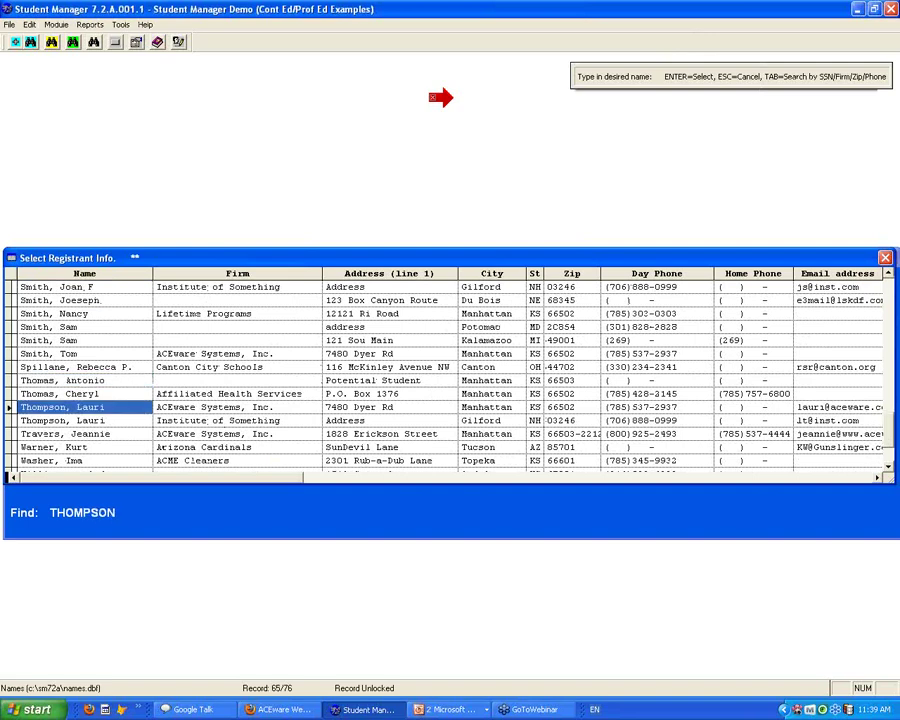
pyautogui.press('Down')
pyautogui.press('Return')
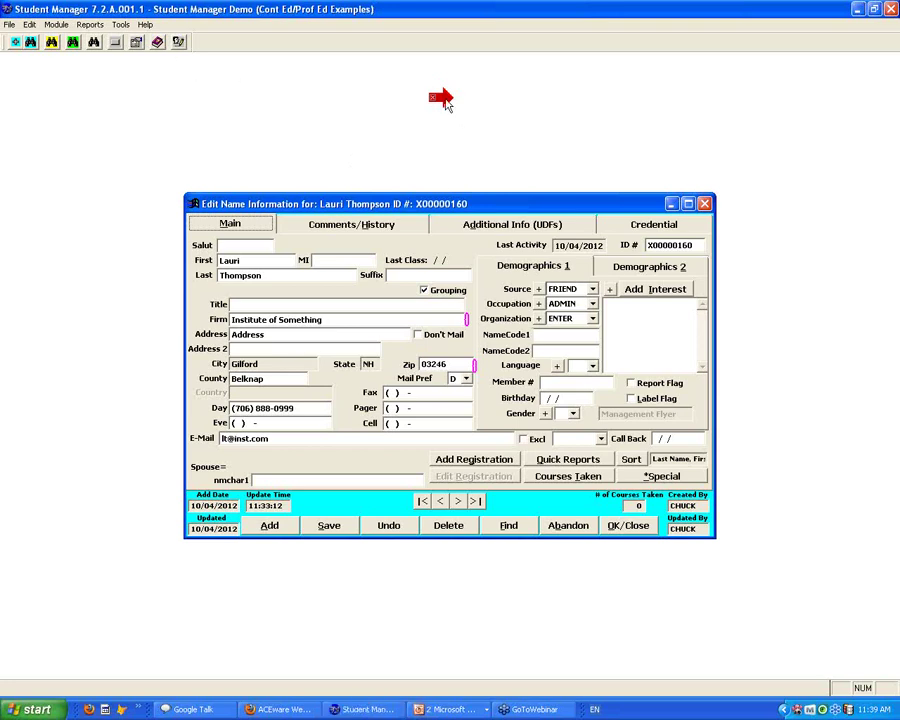
# - View and dismiss the Help Keyboard Shortcuts reference, then show the hidden quick-launch shortcuts
pyautogui.click(137, 42)
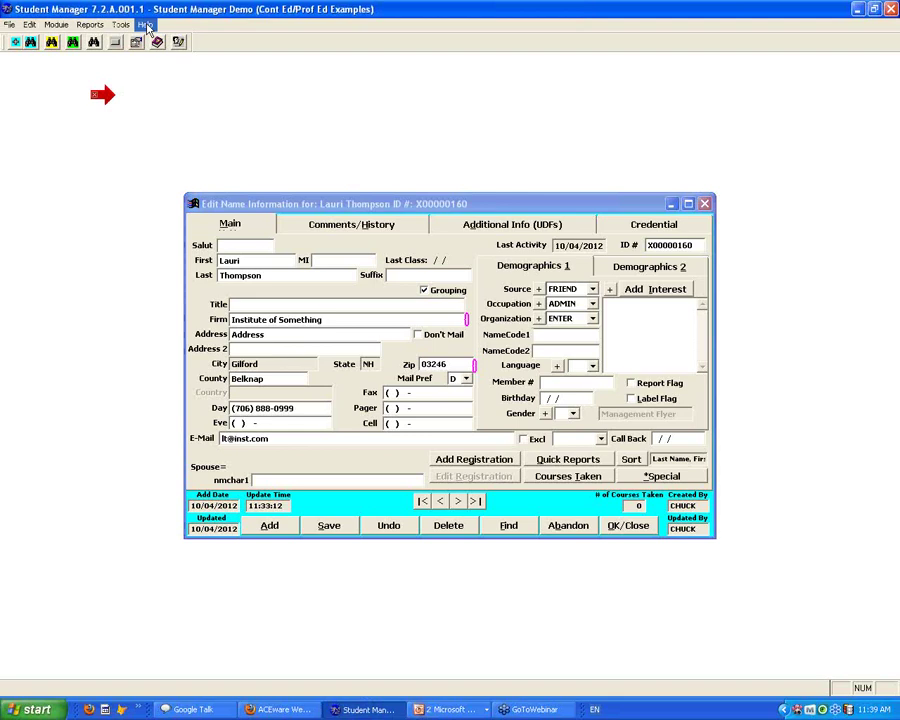
pyautogui.click(146, 26)
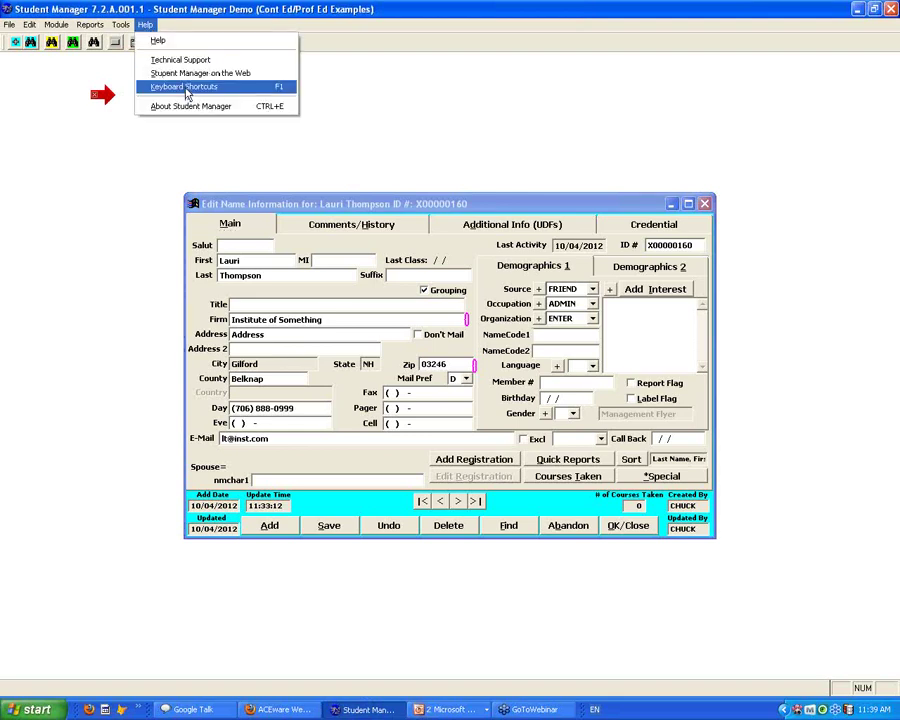
pyautogui.click(186, 92)
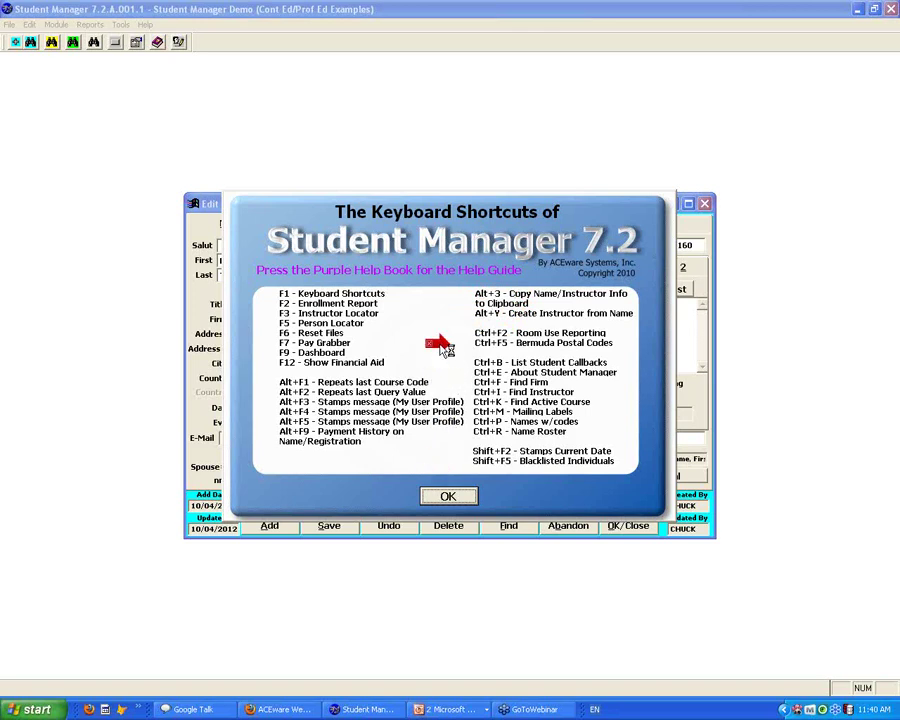
pyautogui.click(448, 496)
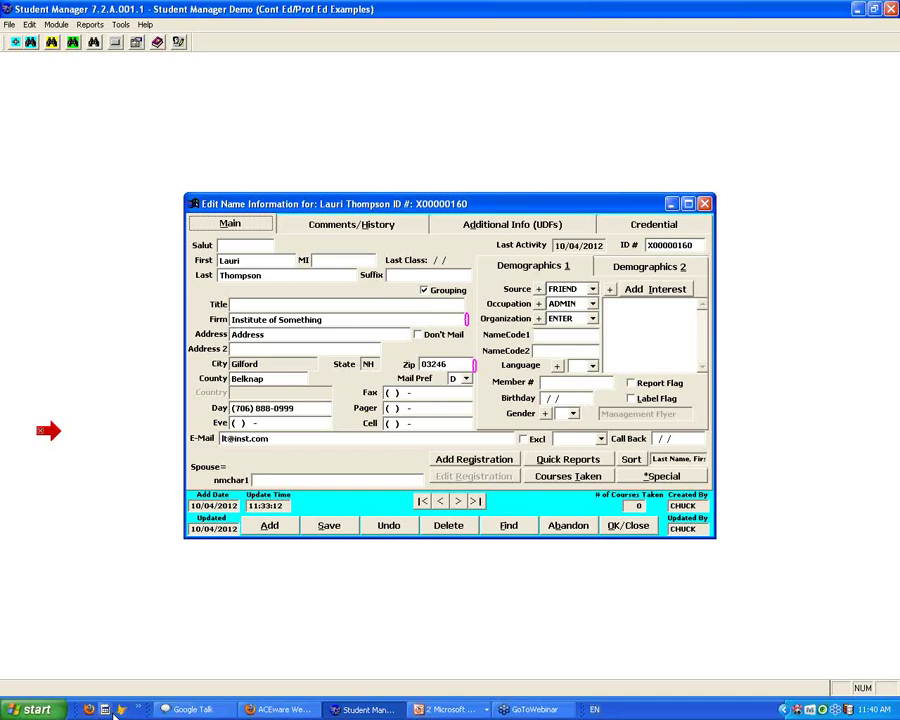
pyautogui.click(143, 710)
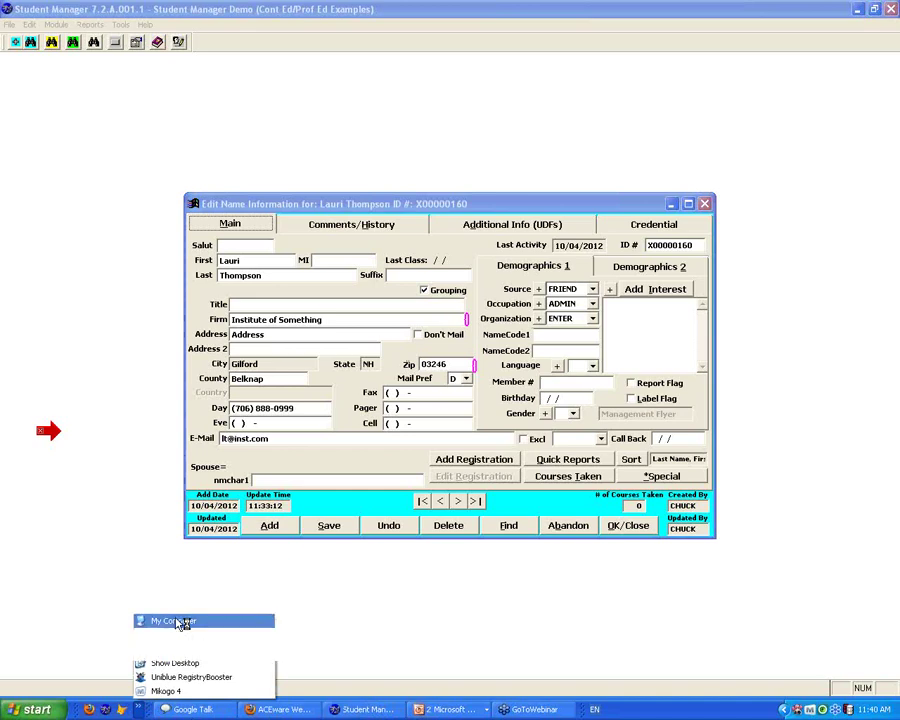
# - Open 'ACEware SystemsUPCEA Copy.doc' from My Documents via My Computer
pyautogui.click(178, 622)
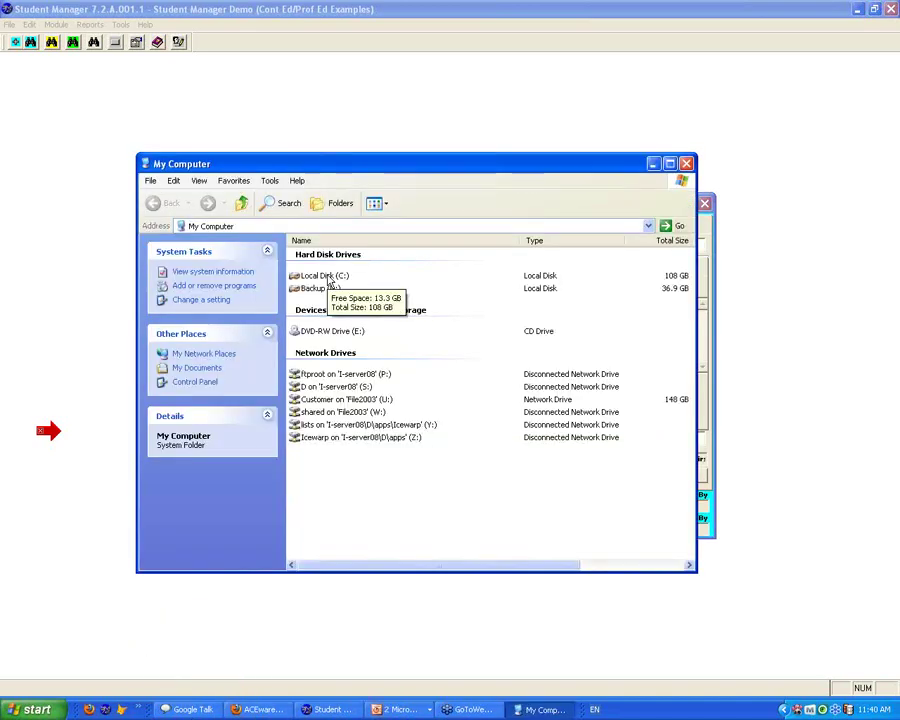
pyautogui.click(209, 368)
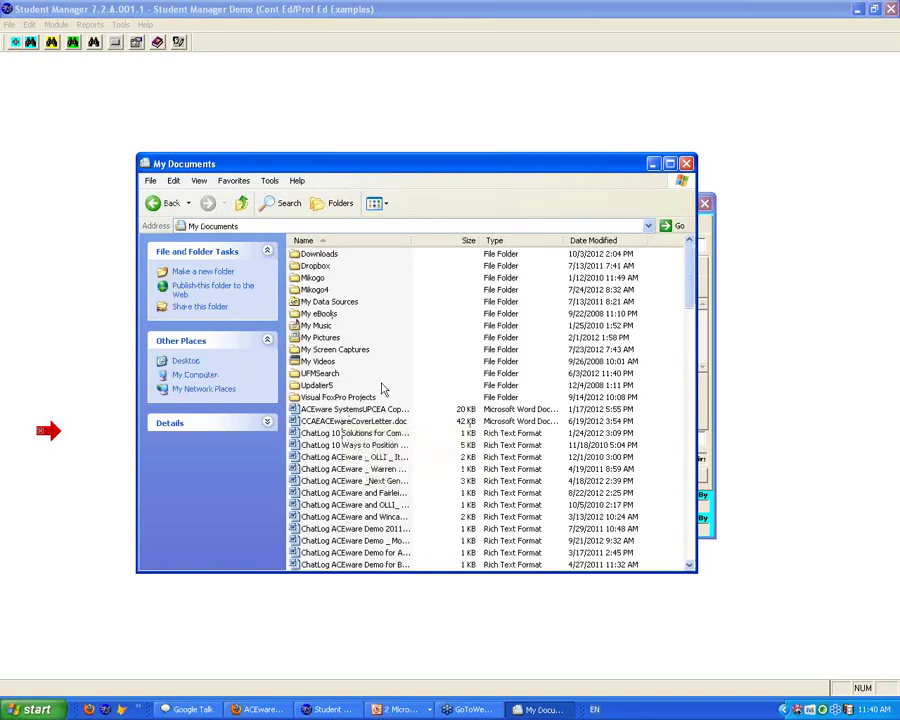
pyautogui.scroll(-5, 381, 389)
pyautogui.scroll(-14, 400, 411)
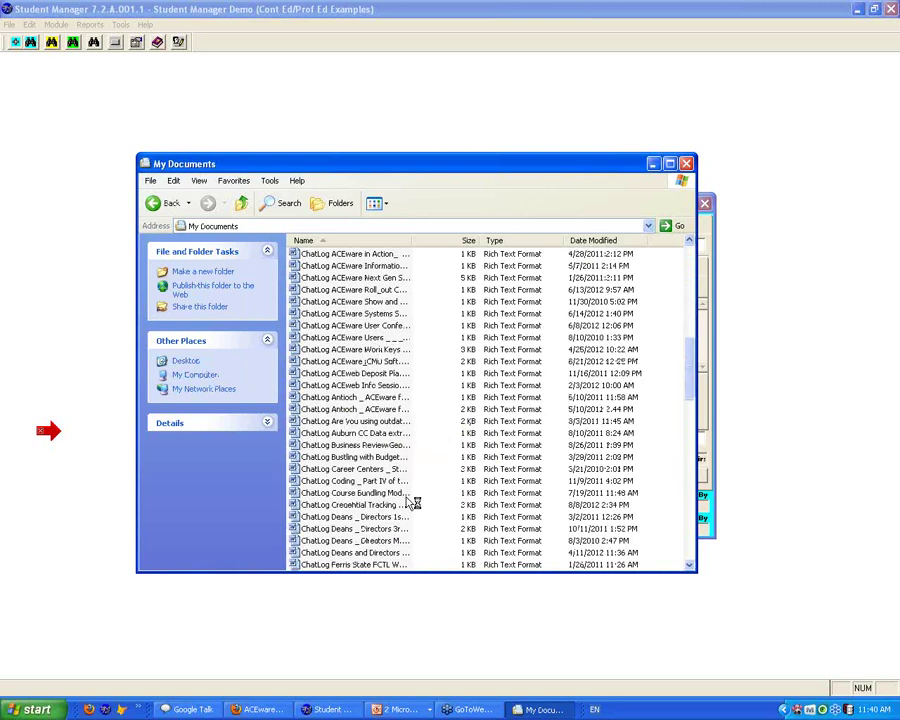
pyautogui.scroll(-6, 410, 522)
pyautogui.scroll(20, 330, 420)
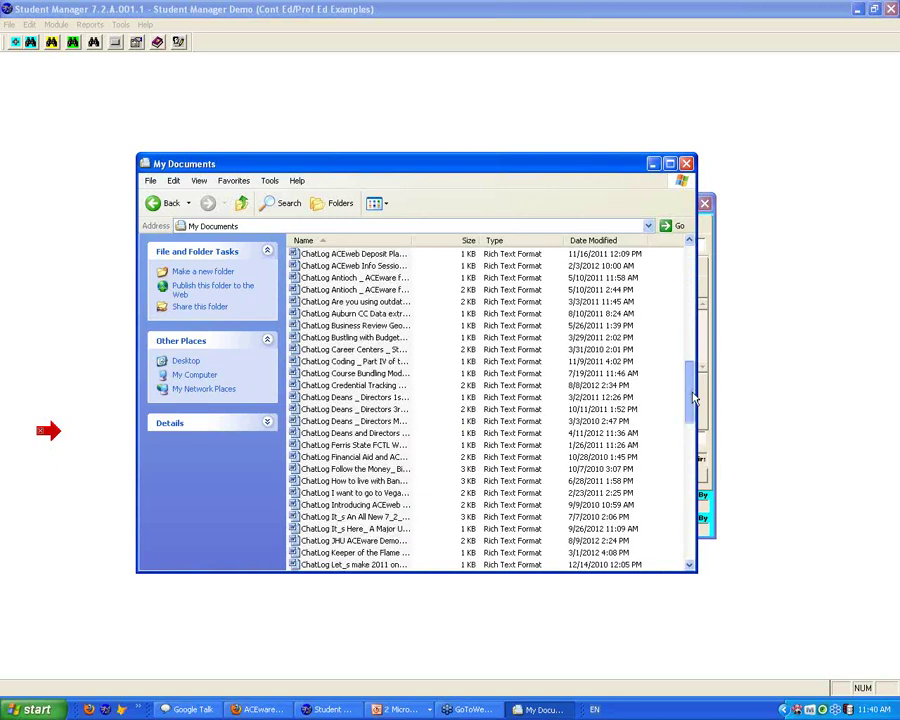
pyautogui.doubleClick(330, 411)
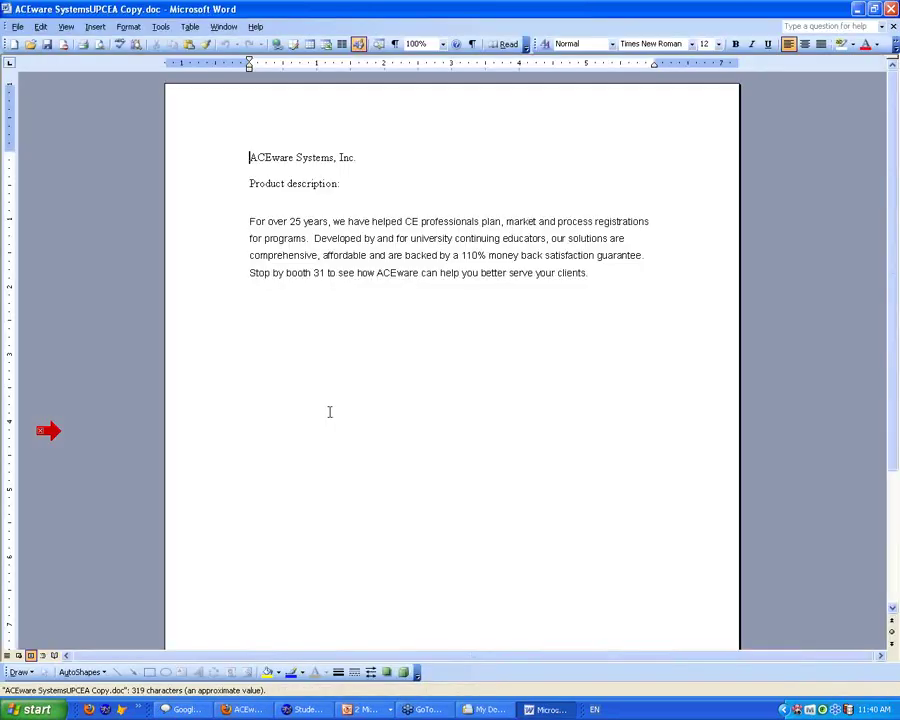
# - Paste the student's name, firm and mailing address atop the letter, deleting the phone and e-mail lines
pyautogui.press('Return')
pyautogui.press('Return')
pyautogui.press('Up')
pyautogui.press('Up')
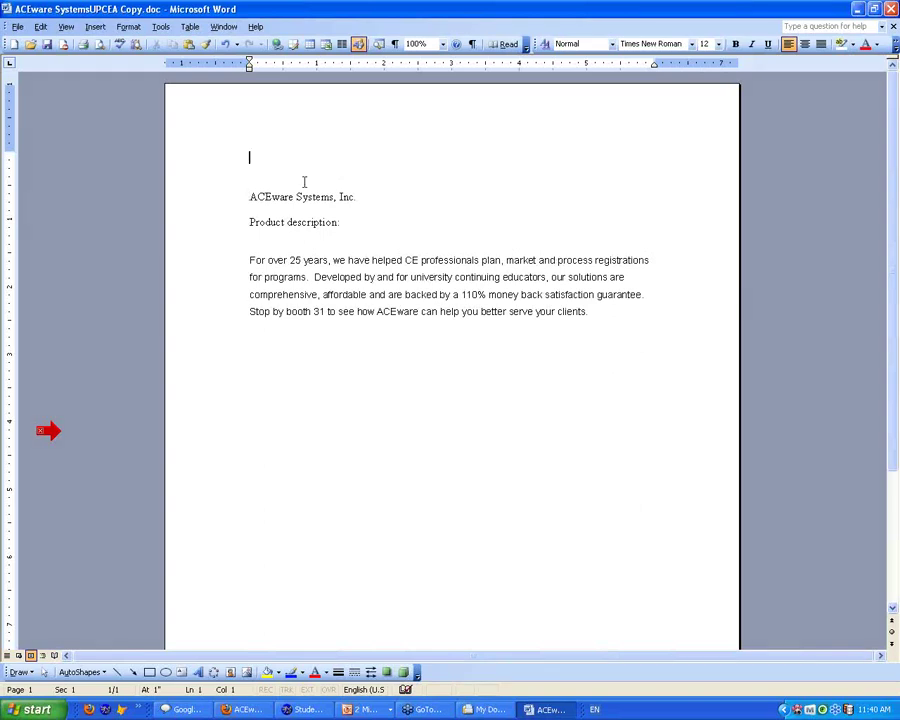
pyautogui.hotkey('ctrl', 'v')
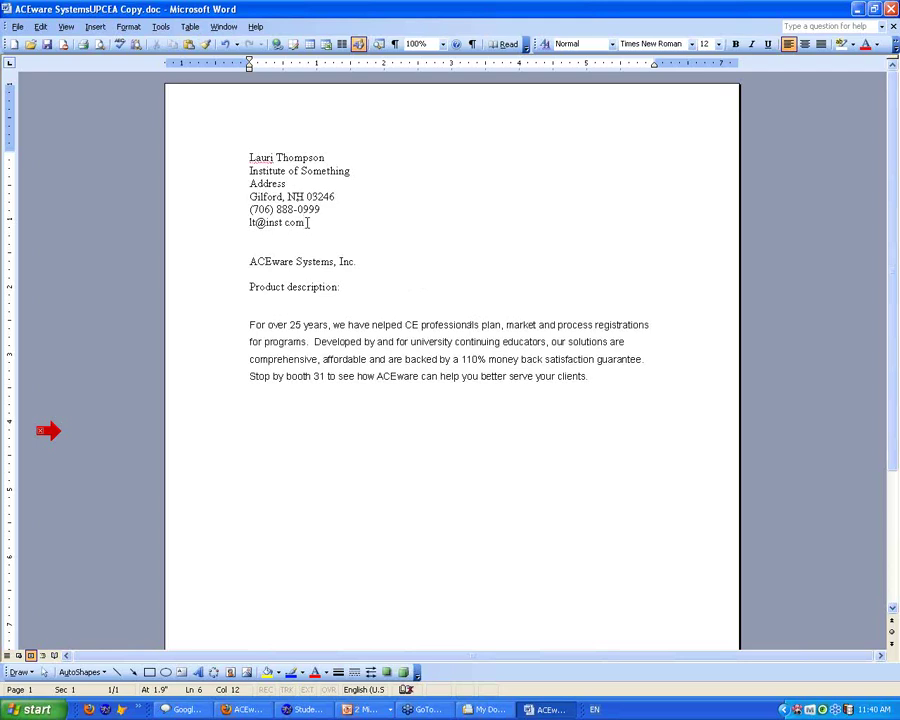
pyautogui.moveTo(309, 222); pyautogui.dragTo(231, 210)
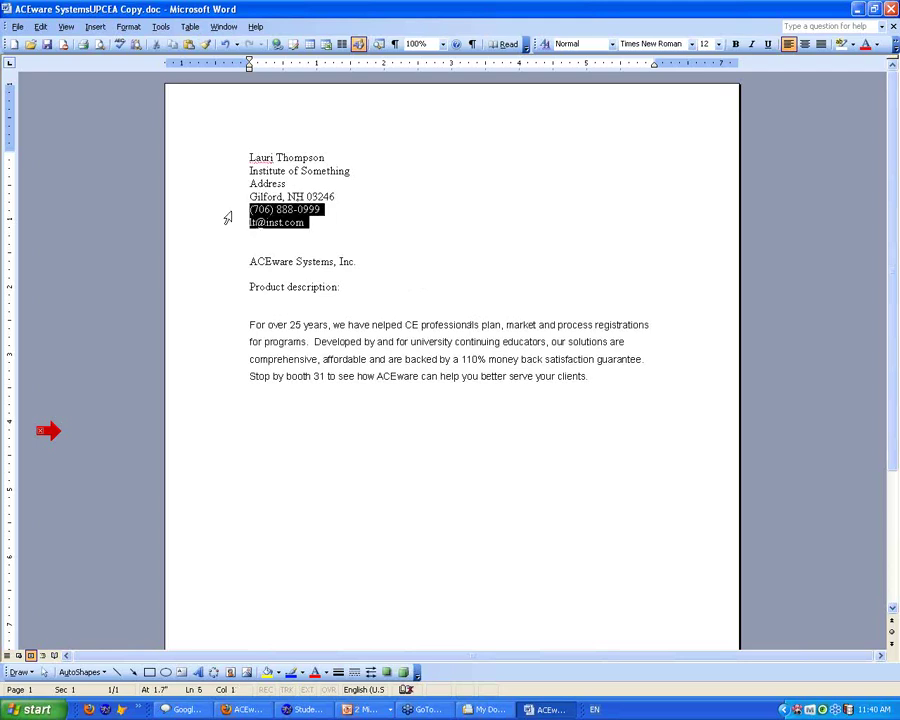
pyautogui.click(320, 711)
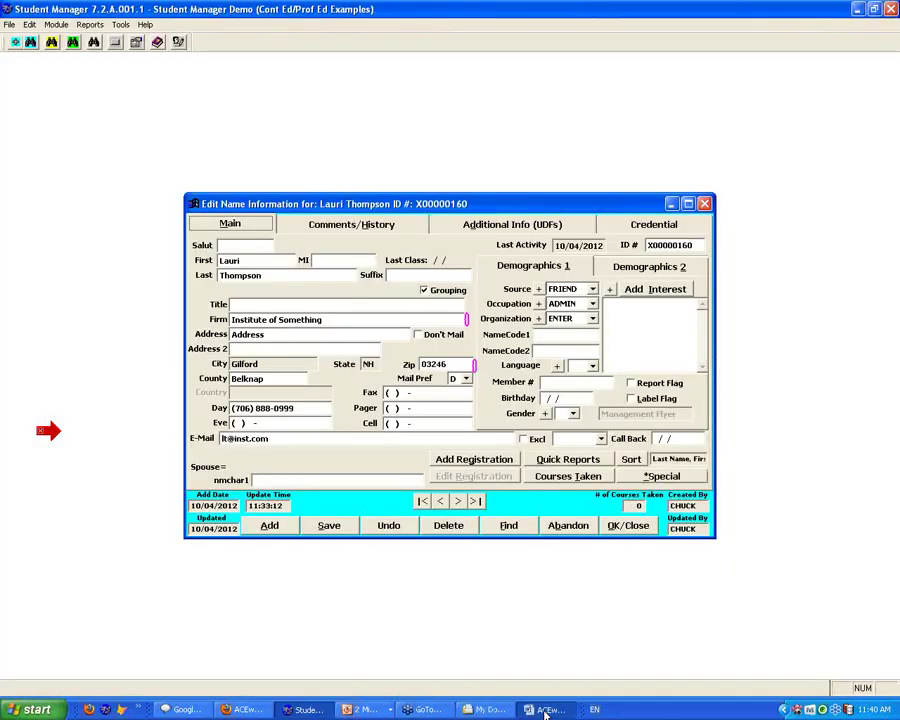
pyautogui.click(546, 711)
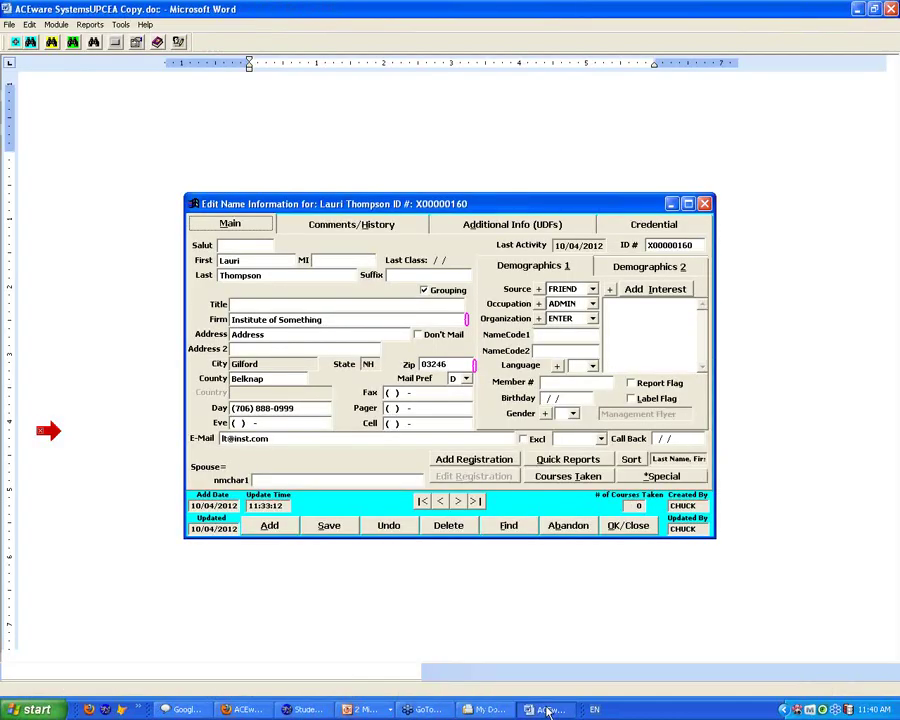
pyautogui.press('Delete')
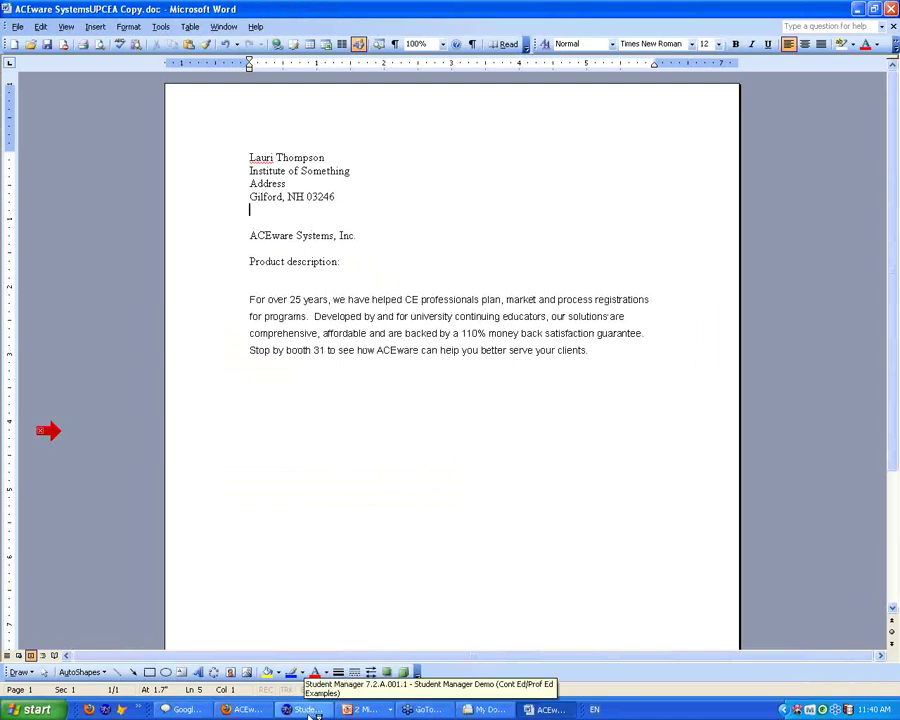
# - Advance the slide show past Email Student and Need to Combine Names? to Questions?, then switch to Student Manager
pyautogui.click(388, 712)
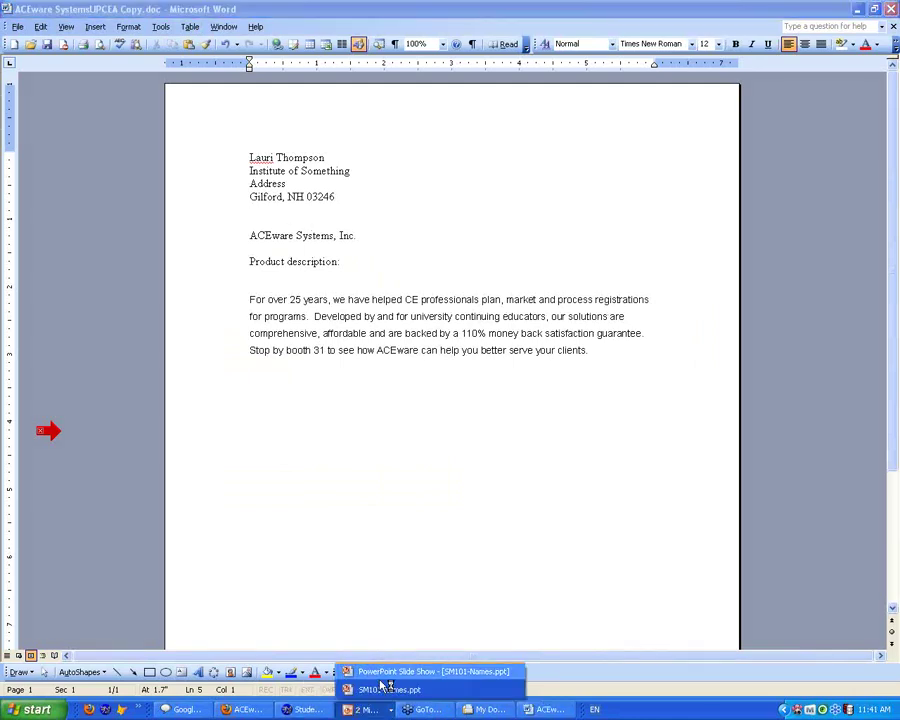
pyautogui.click(385, 673)
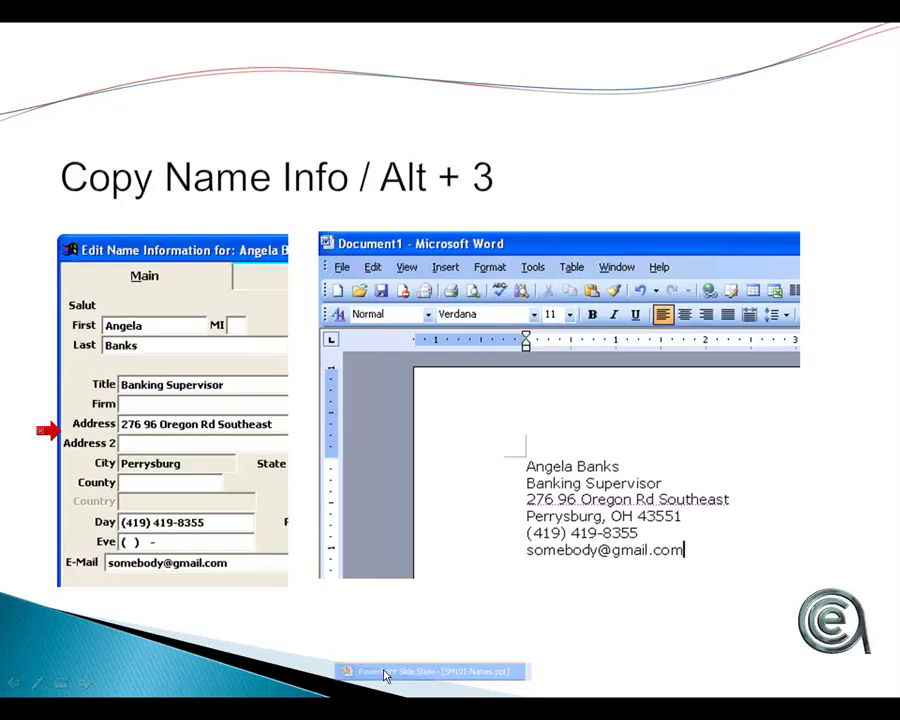
pyautogui.click(385, 675)
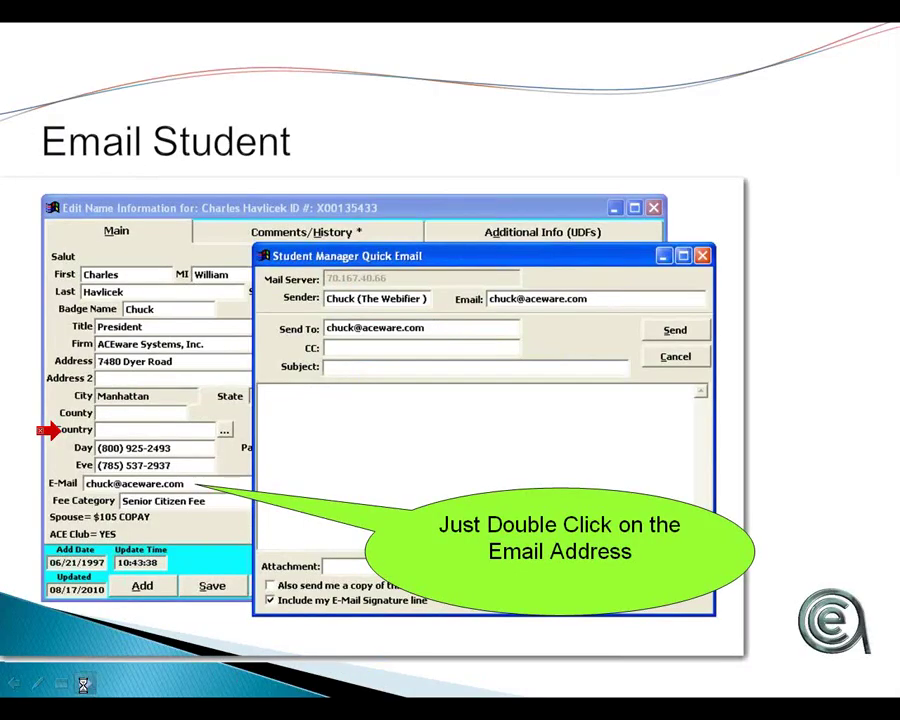
pyautogui.click(83, 684)
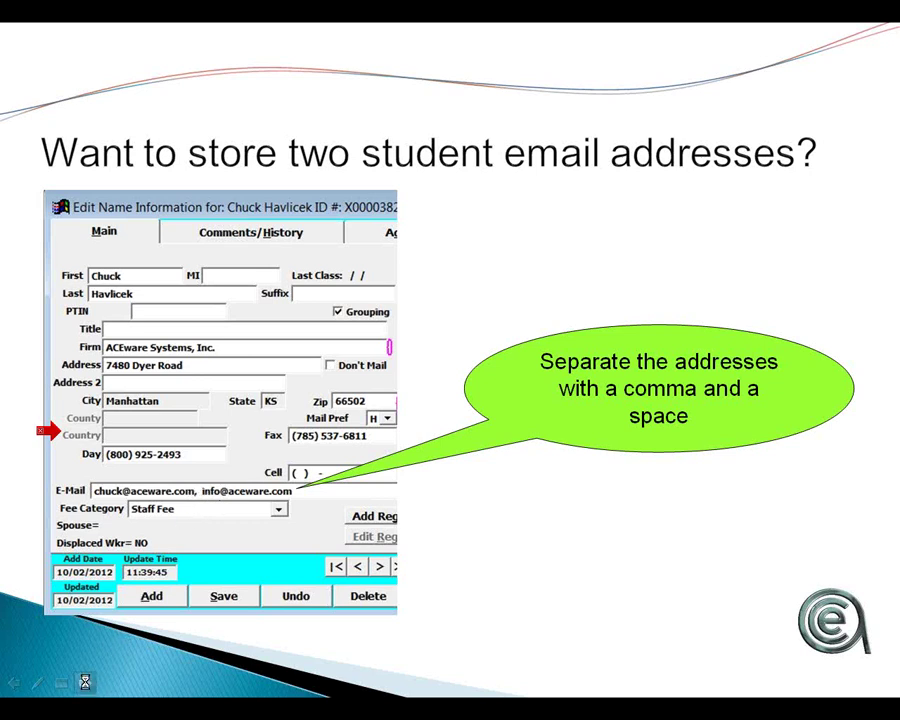
pyautogui.click(85, 681)
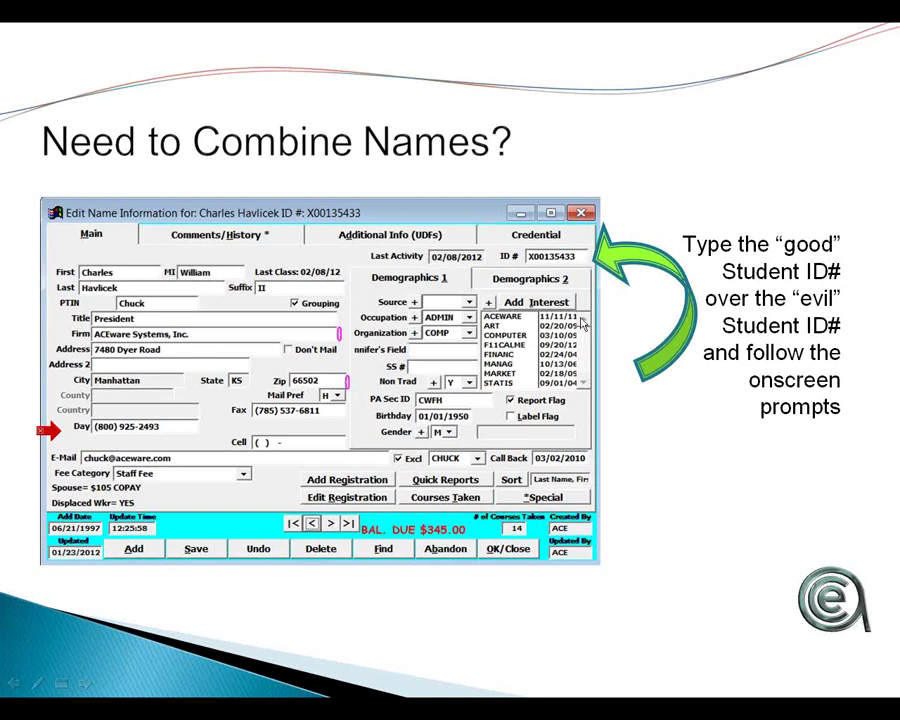
pyautogui.click(86, 687)
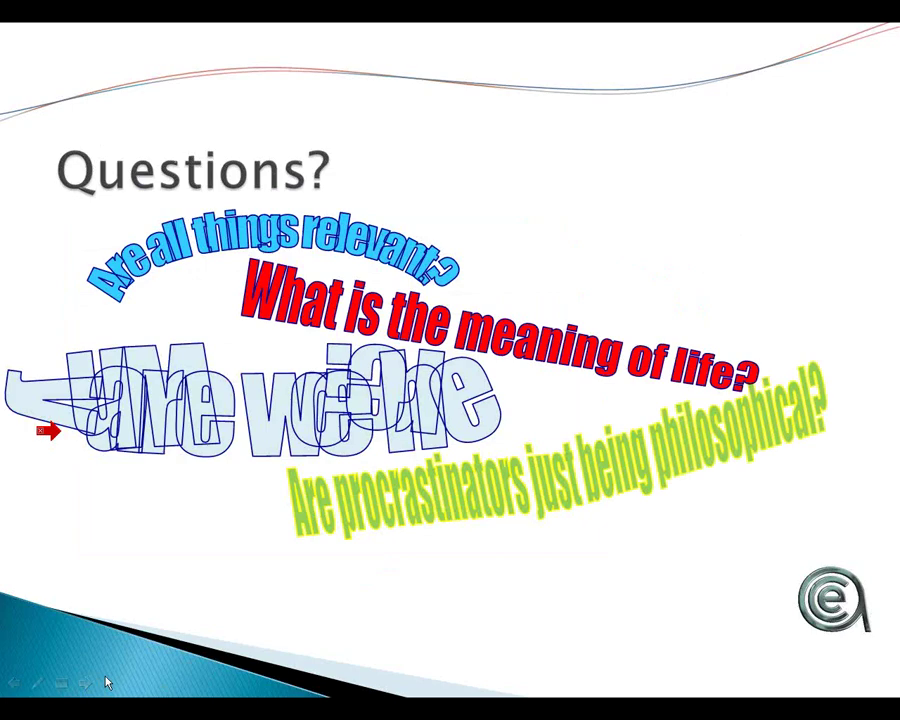
pyautogui.hotkey('alt', 'Tab')
pyautogui.hotkey('alt', 'Tab')
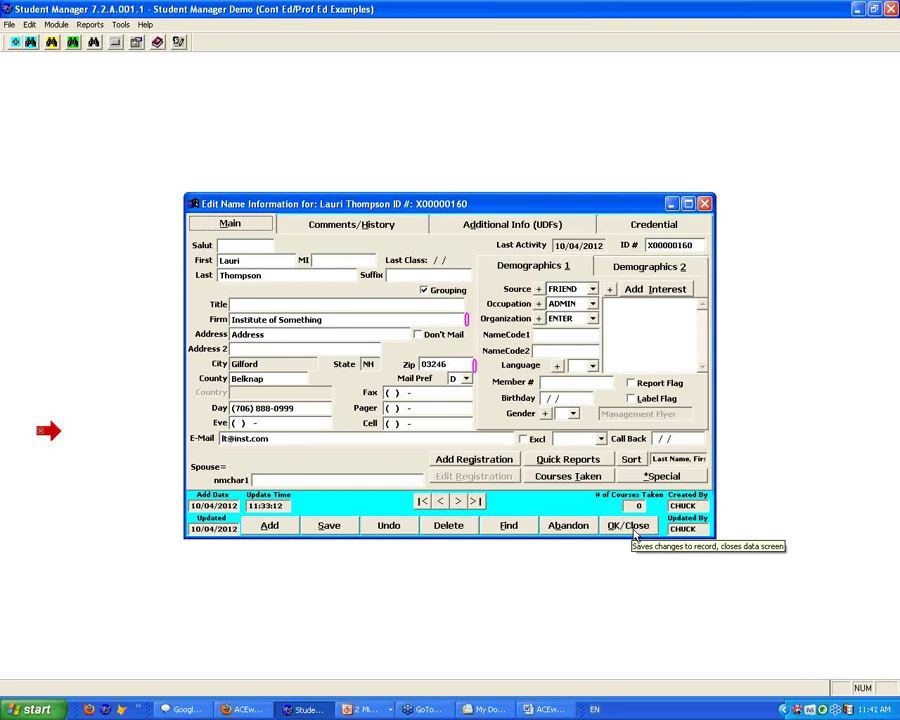
# - Save and close the student's record, then browse the Reports Demographics and Statistics lists
pyautogui.click(634, 526)
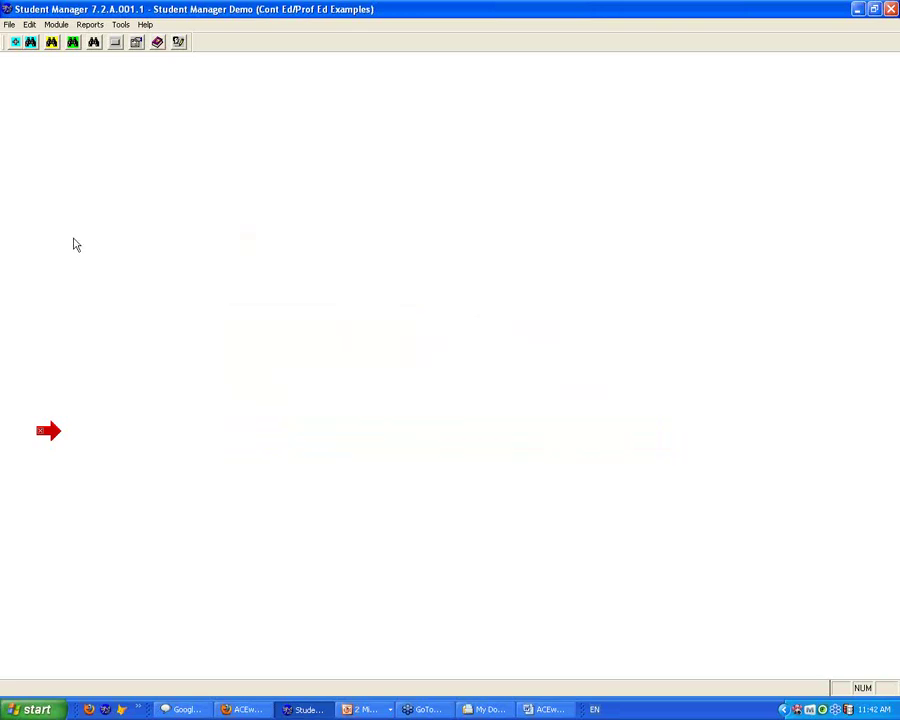
pyautogui.click(120, 24)
pyautogui.click(90, 24)
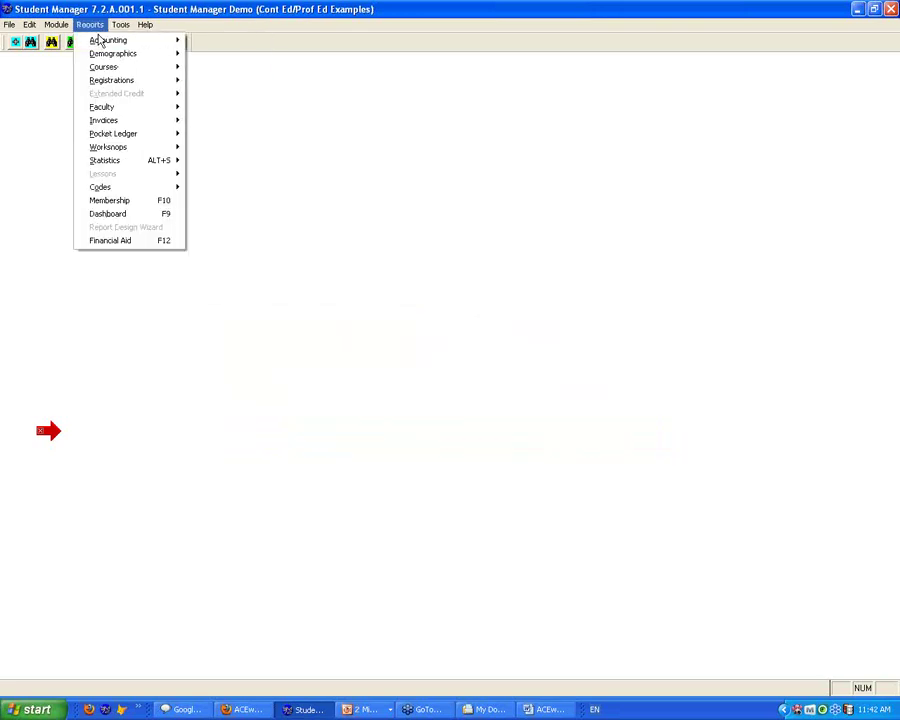
pyautogui.moveTo(108, 56)
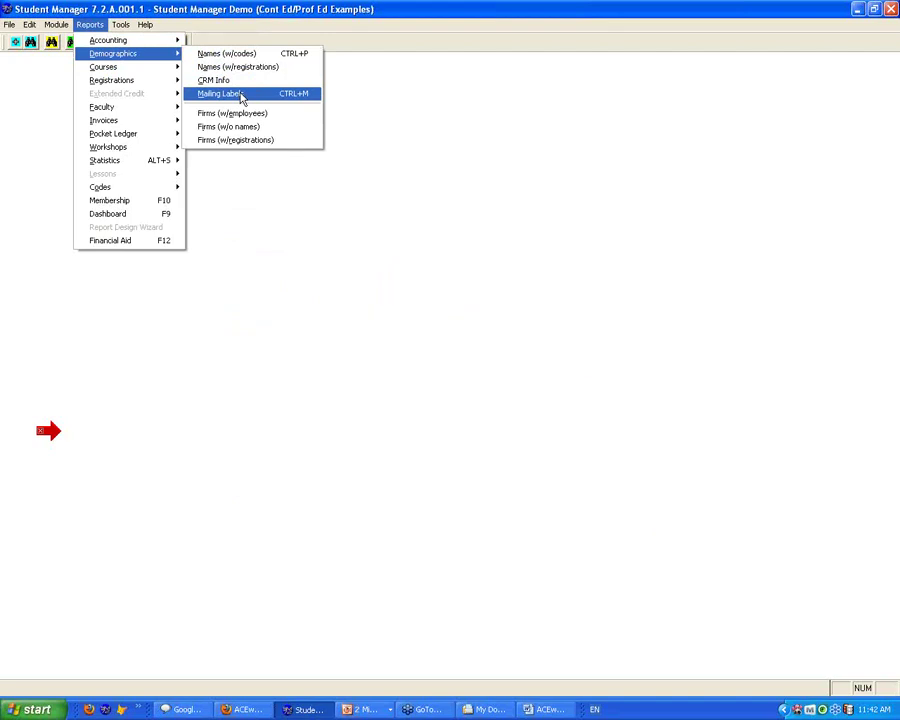
pyautogui.click(244, 95)
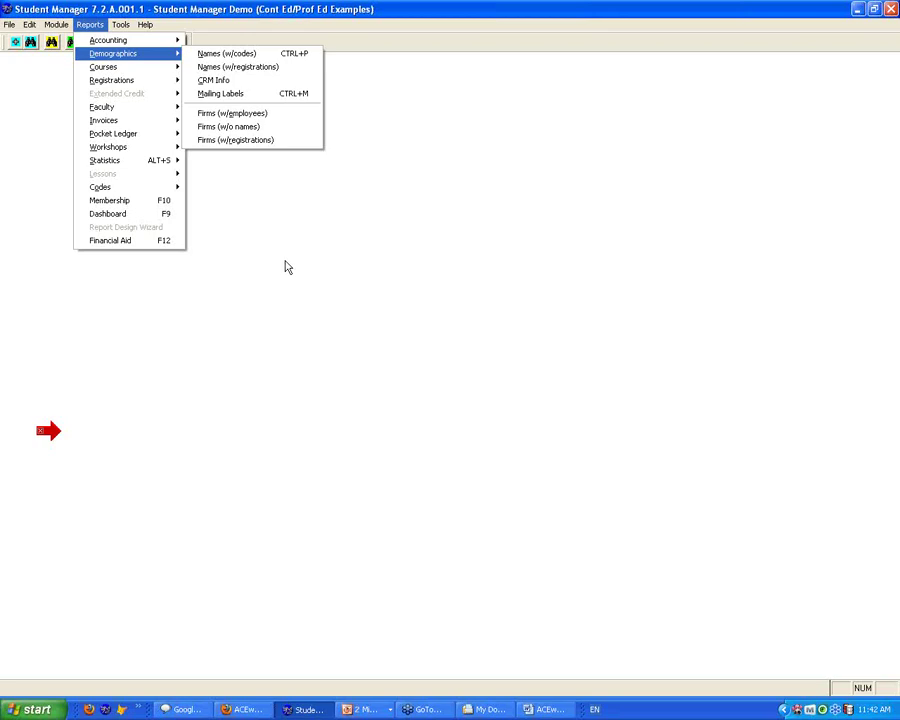
pyautogui.moveTo(161, 166)
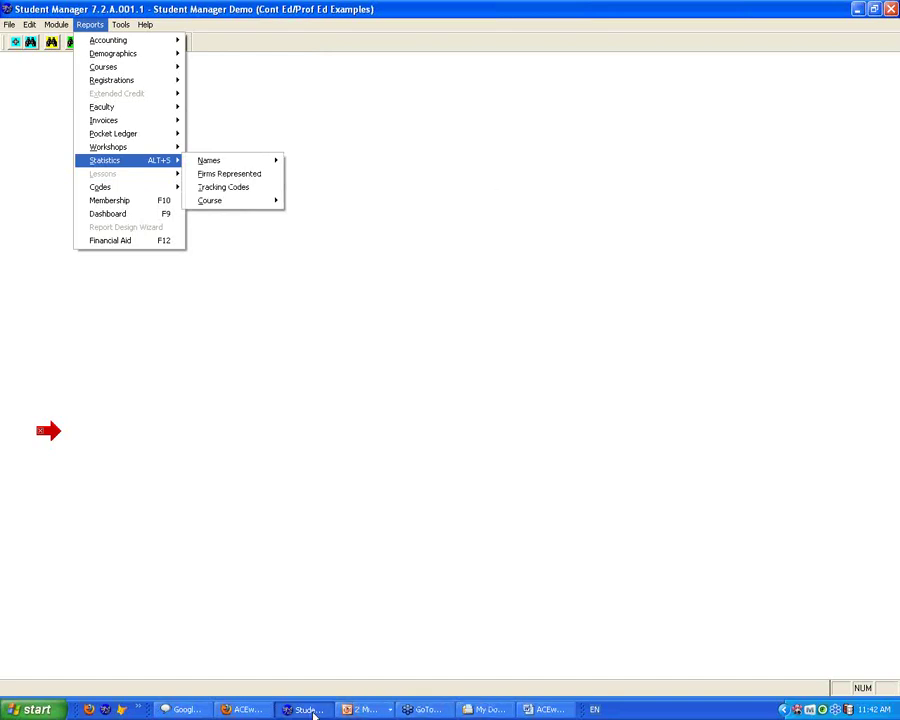
# - Open the registrant name lookup, restore the window to a smaller size, narrow it and move it right and down
pyautogui.click(30, 44)
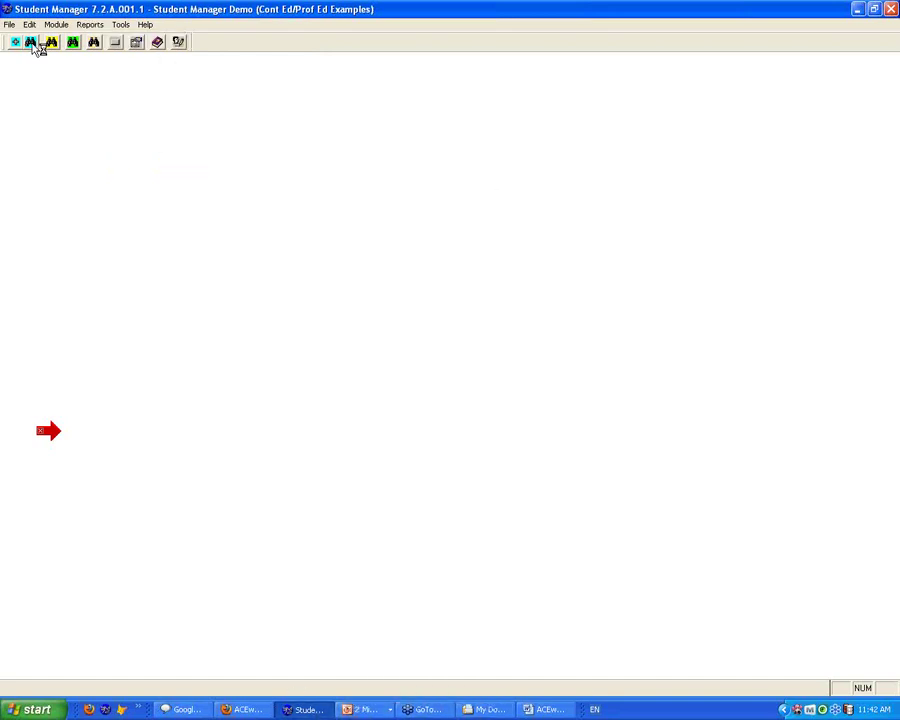
pyautogui.click(30, 42)
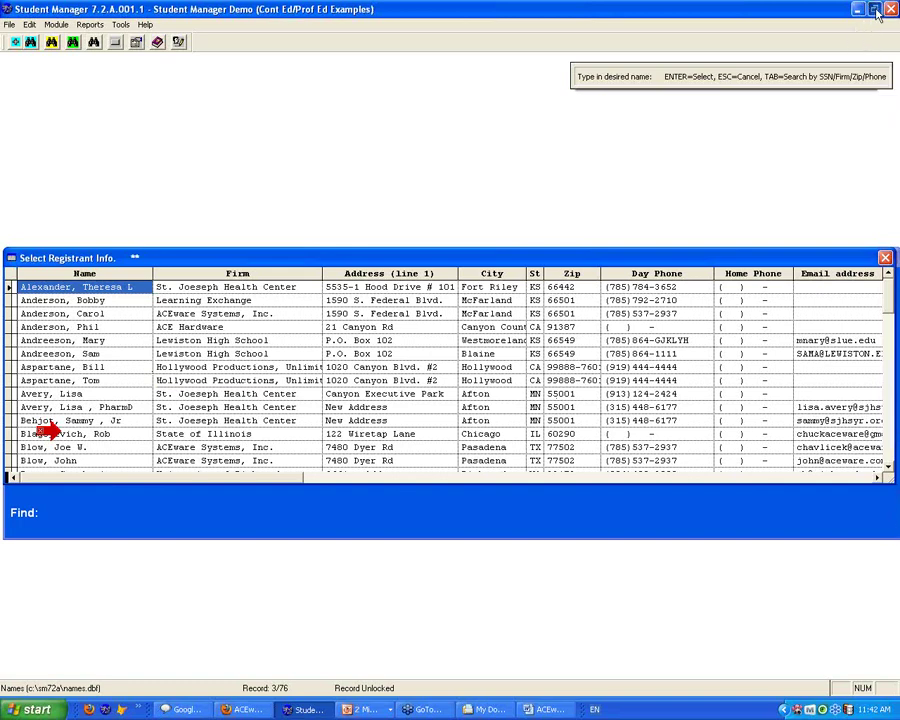
pyautogui.click(876, 12)
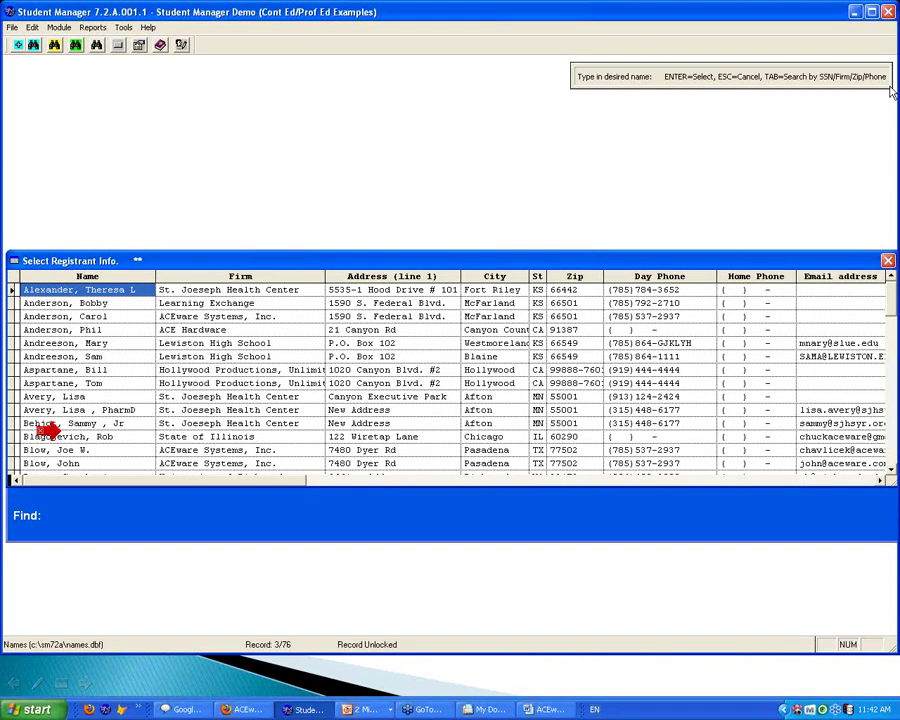
pyautogui.click(871, 12)
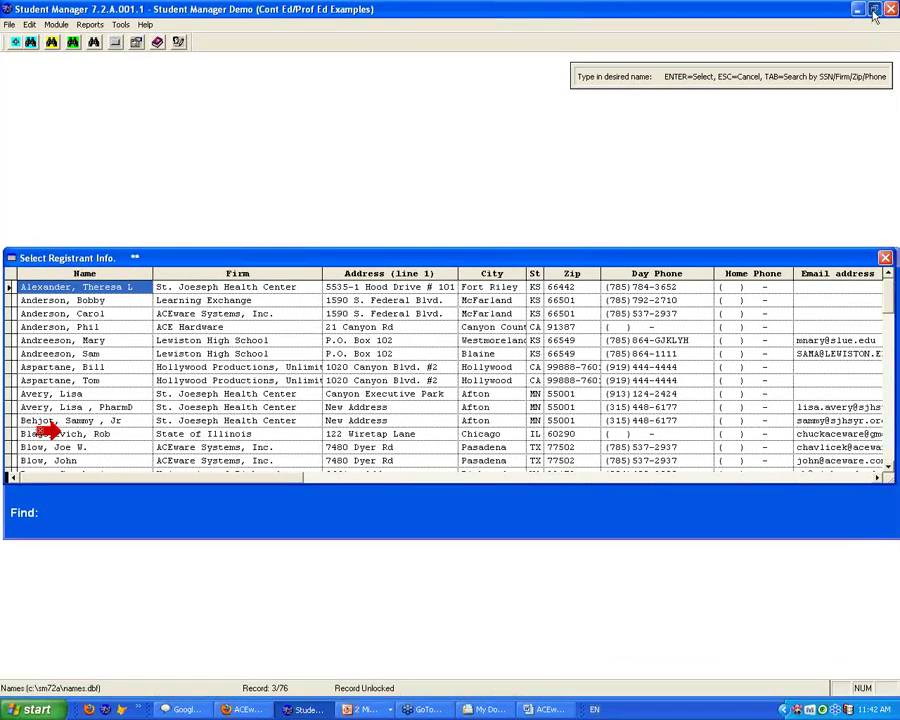
pyautogui.doubleClick(814, 14)
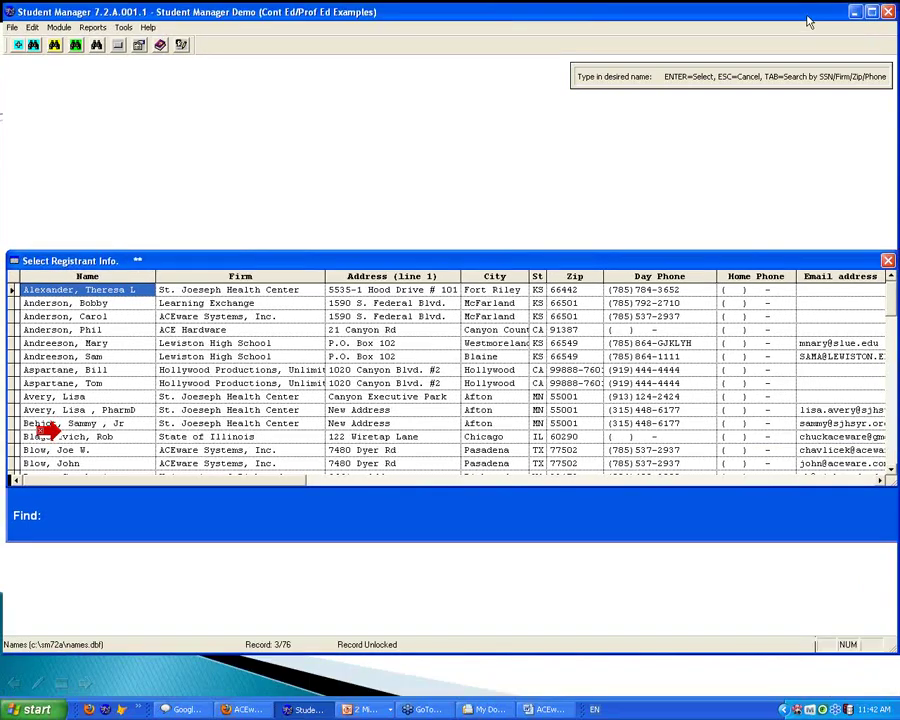
pyautogui.moveTo(810, 21); pyautogui.dragTo(746, 21)
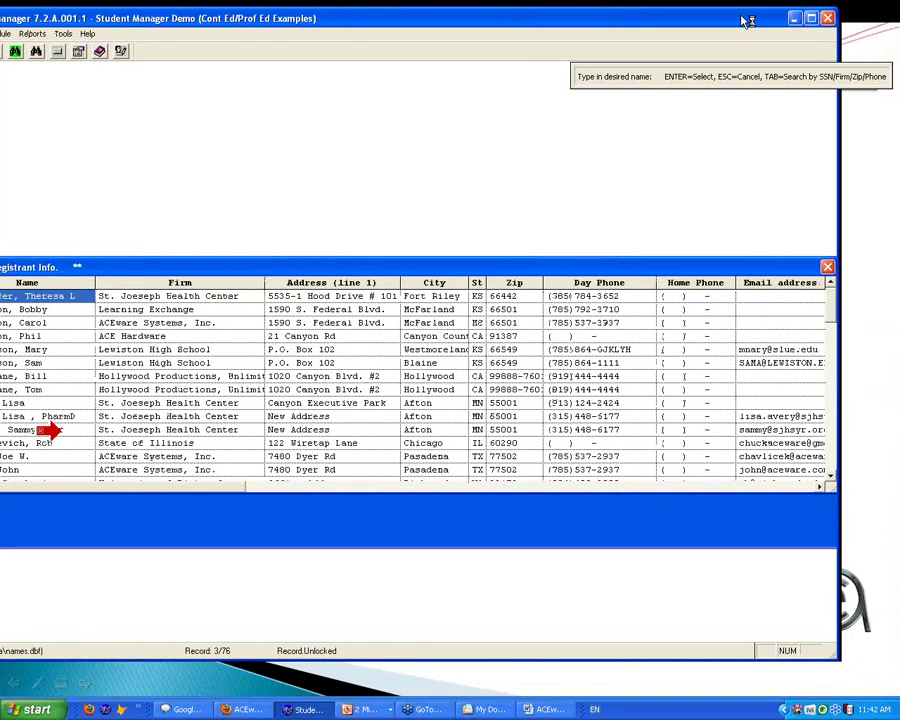
pyautogui.moveTo(840, 210); pyautogui.dragTo(559, 220)
pyautogui.moveTo(407, 18); pyautogui.dragTo(524, 42)
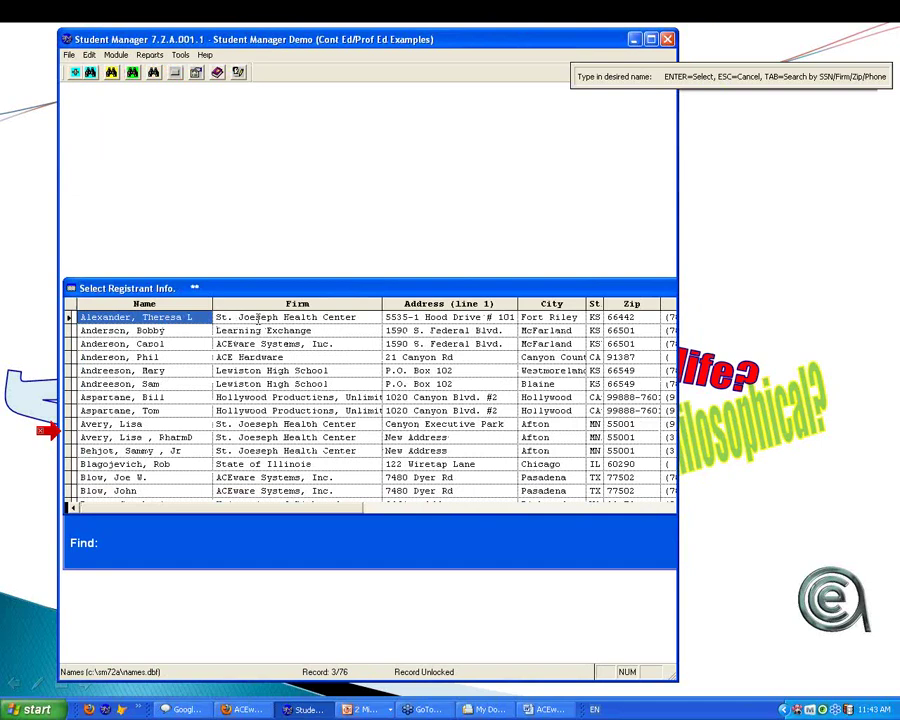
# - Widen the window, move the Email address column right after Firm, and select the third registrant
pyautogui.click(500, 515)
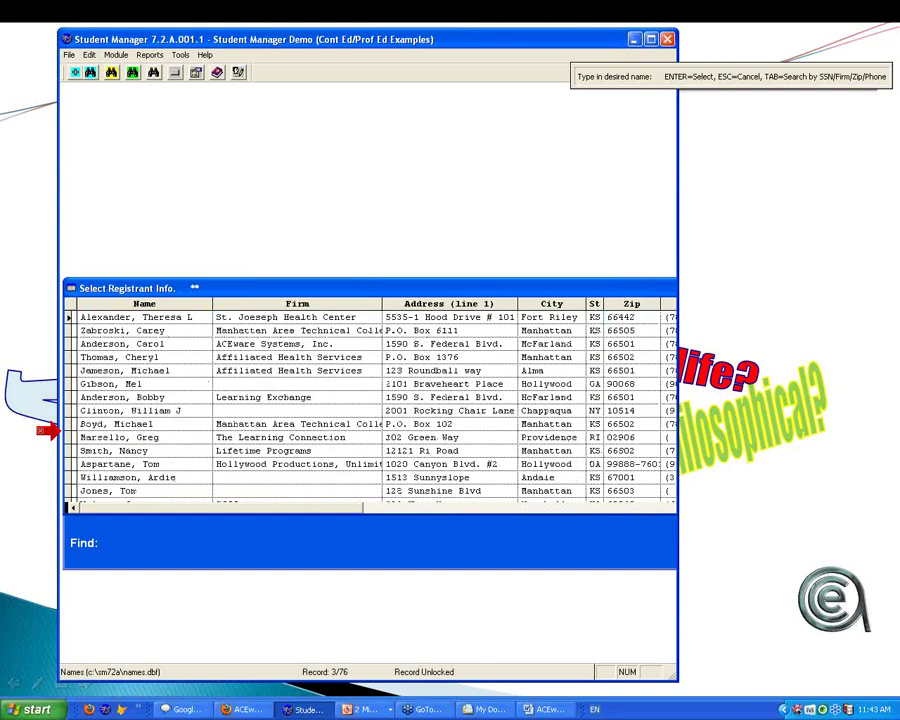
pyautogui.press('Tab')
pyautogui.moveTo(677, 228); pyautogui.dragTo(872, 261)
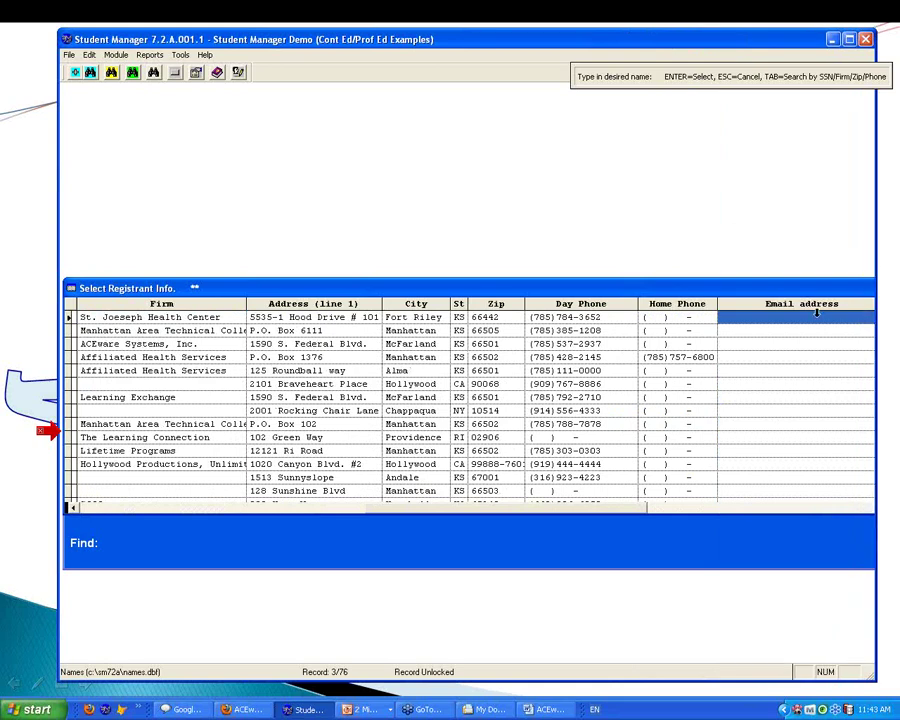
pyautogui.click(416, 410)
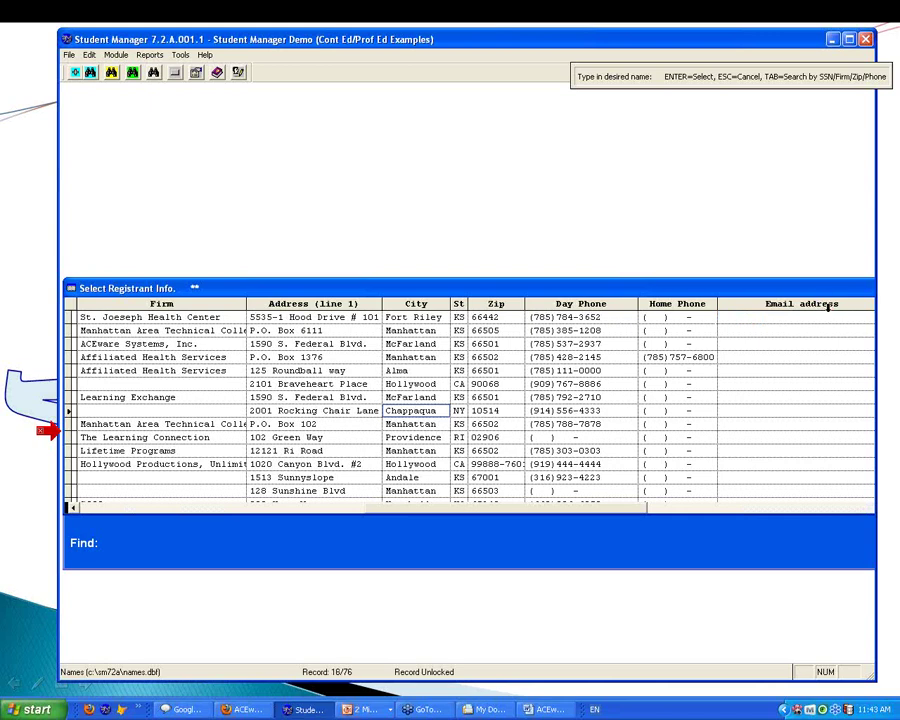
pyautogui.click(832, 303)
pyautogui.moveTo(700, 292); pyautogui.dragTo(323, 303)
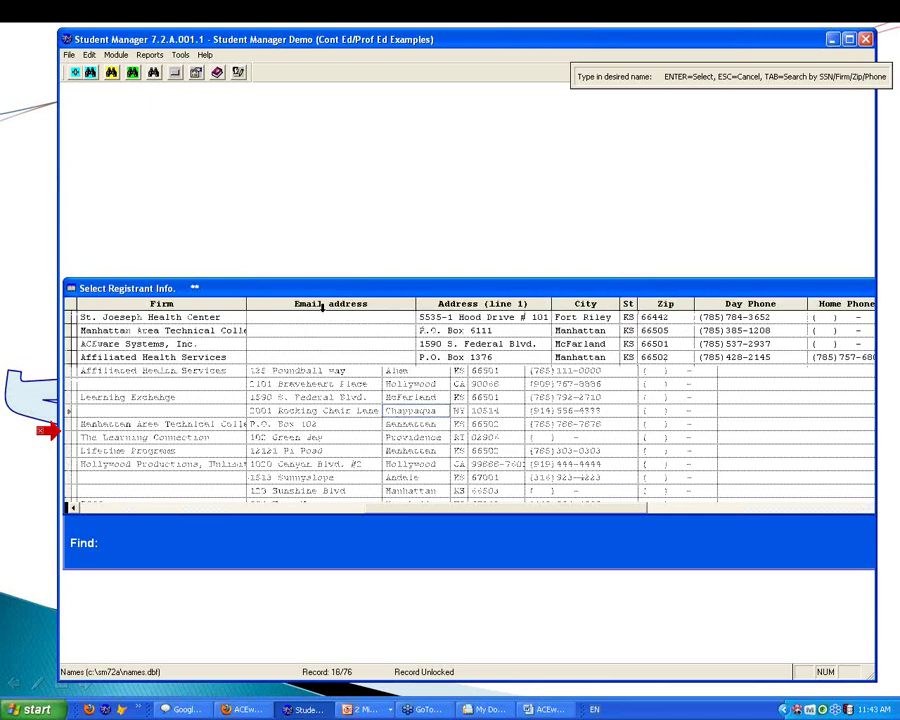
pyautogui.click(71, 509)
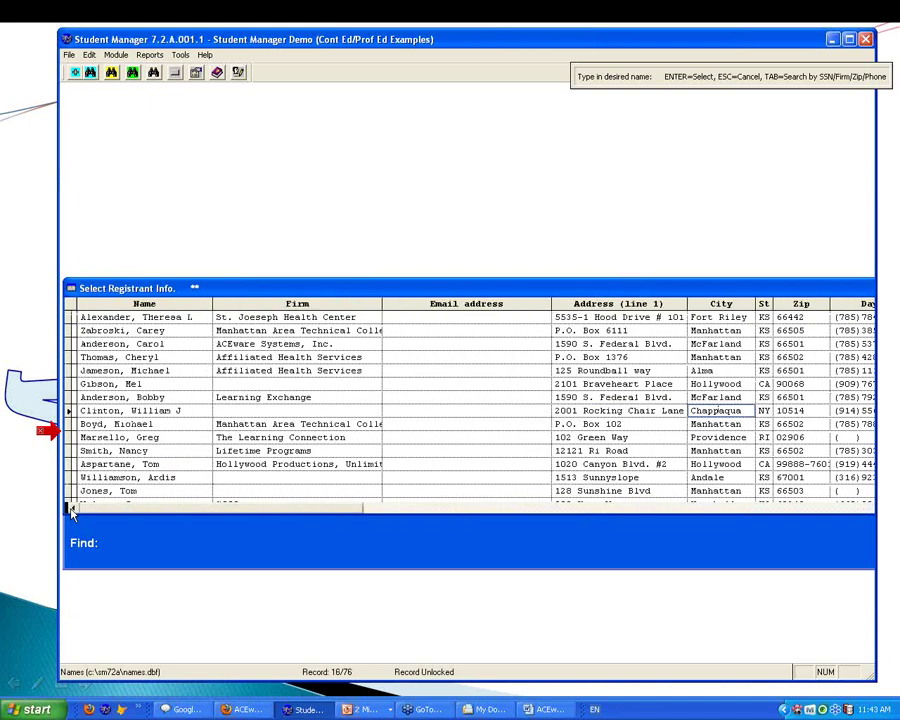
pyautogui.click(151, 343)
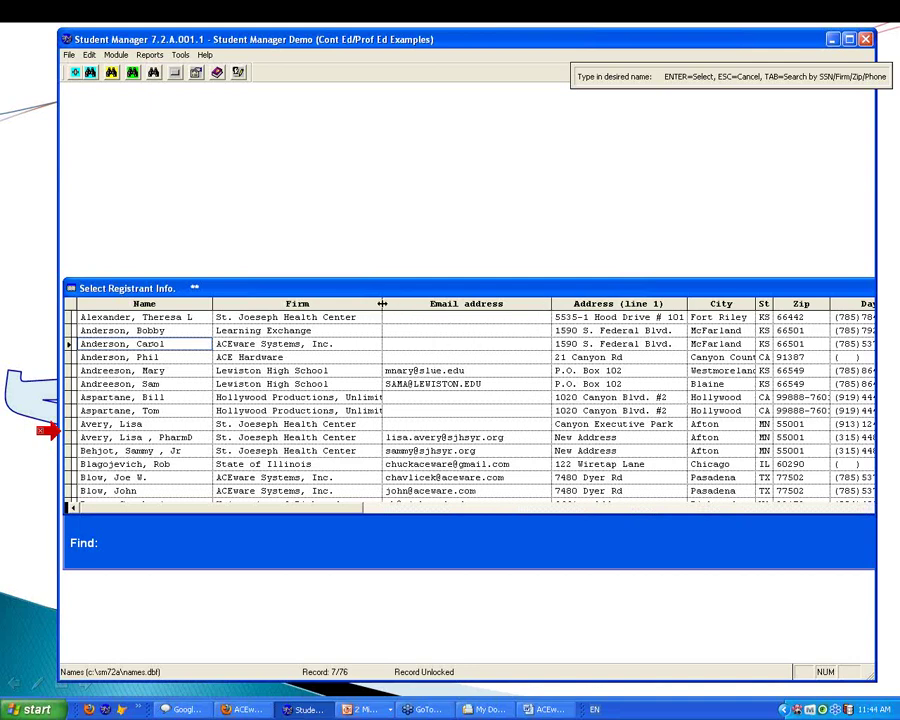
# - Narrow the Firm, Email address, Day Phone and Home Phone columns, then open the registrant's name record
pyautogui.moveTo(381, 303); pyautogui.dragTo(232, 302)
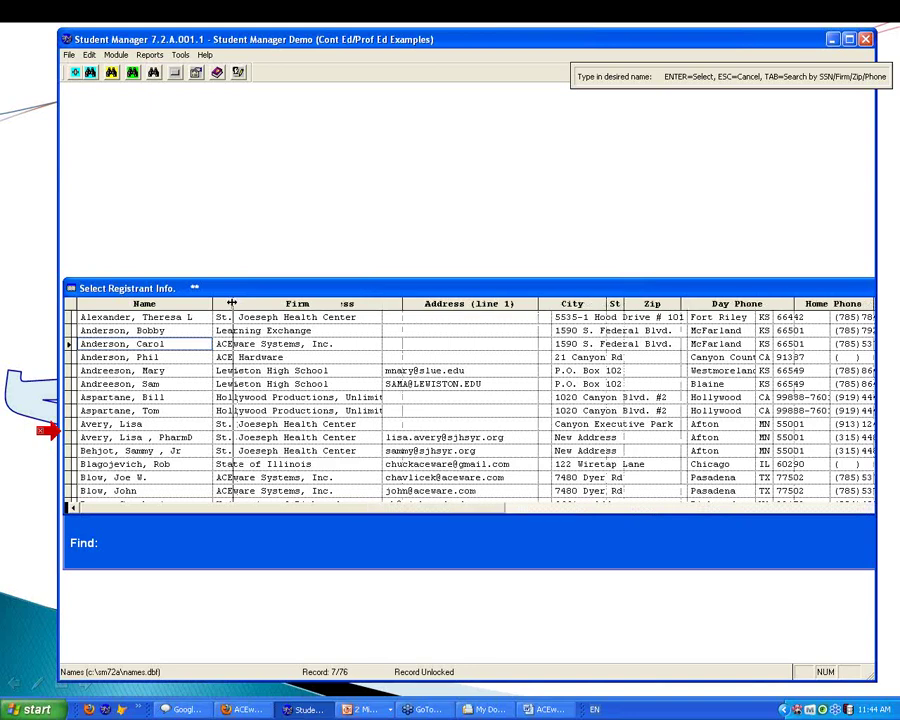
pyautogui.moveTo(403, 305); pyautogui.dragTo(243, 303)
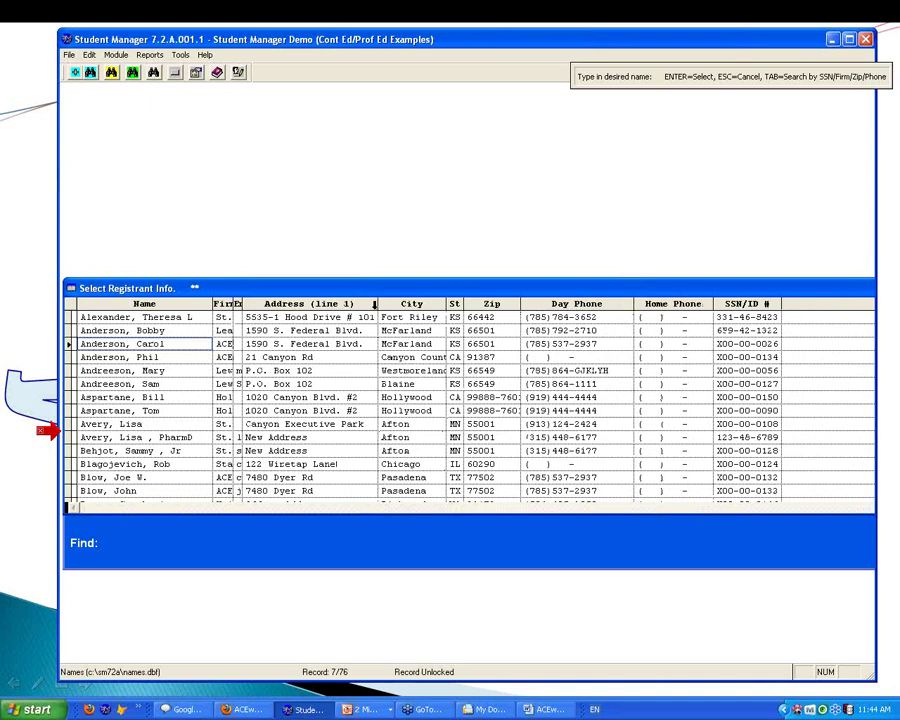
pyautogui.moveTo(378, 305); pyautogui.dragTo(610, 303)
pyautogui.moveTo(690, 303); pyautogui.dragTo(681, 303)
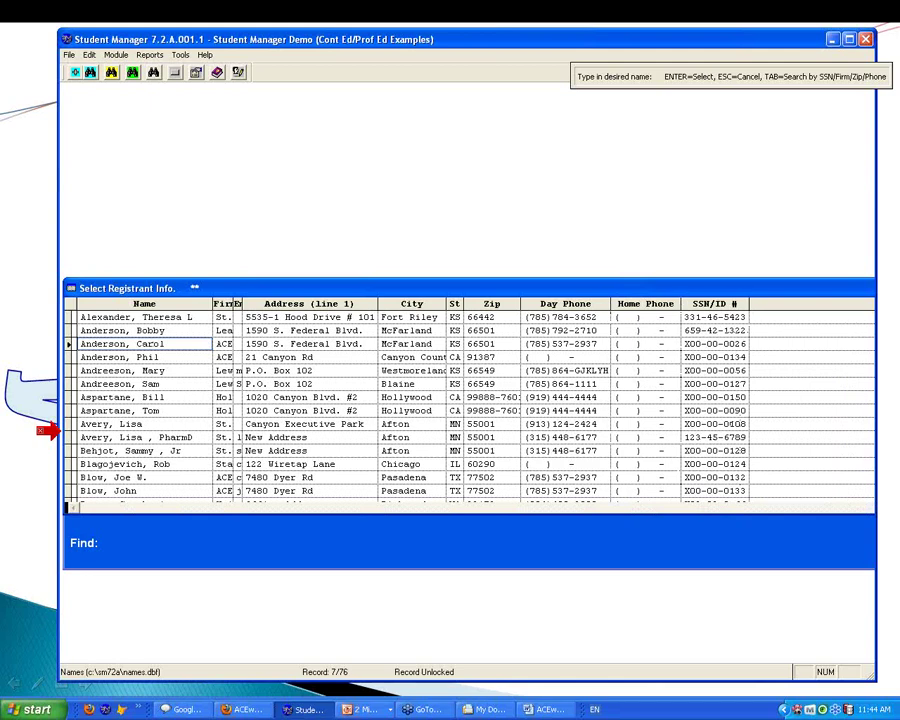
pyautogui.press('Escape')
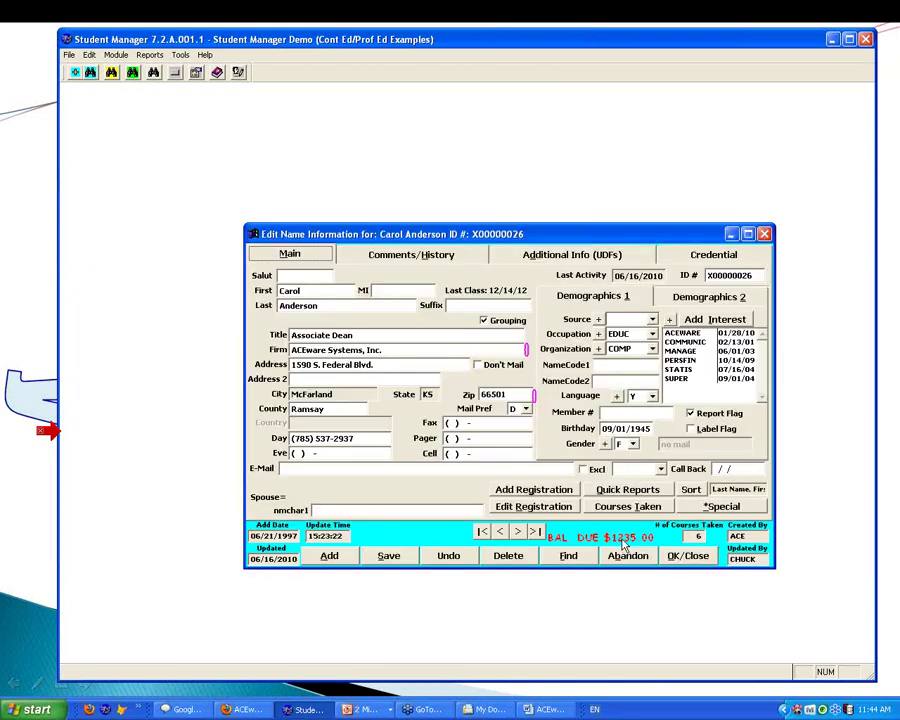
# - Maximise Student Manager, close the reopened registrant lookup, and save and close the name record
pyautogui.hotkey('alt', 'f')
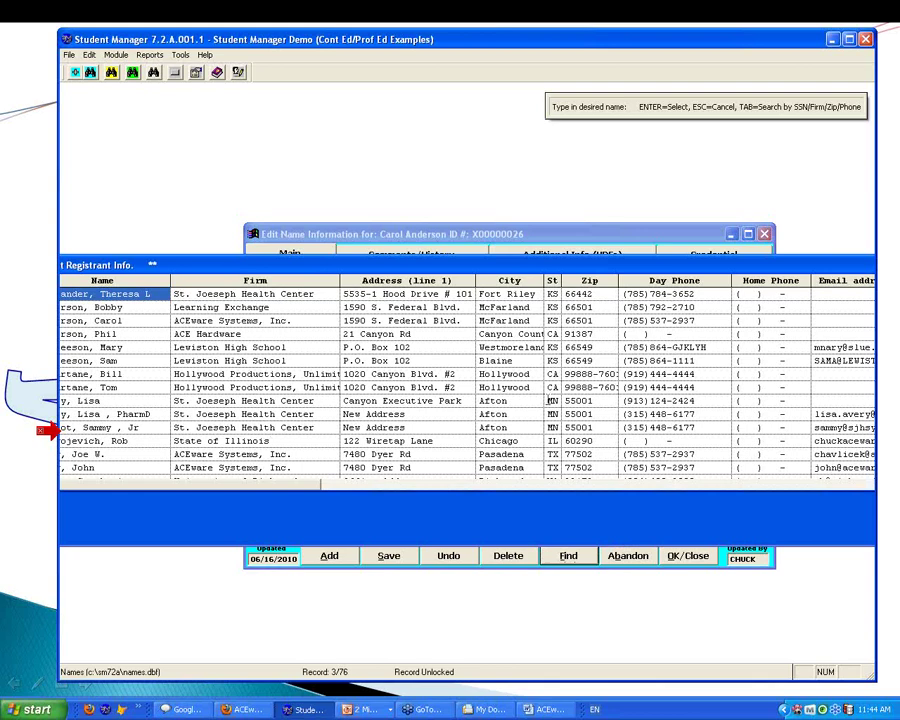
pyautogui.click(850, 40)
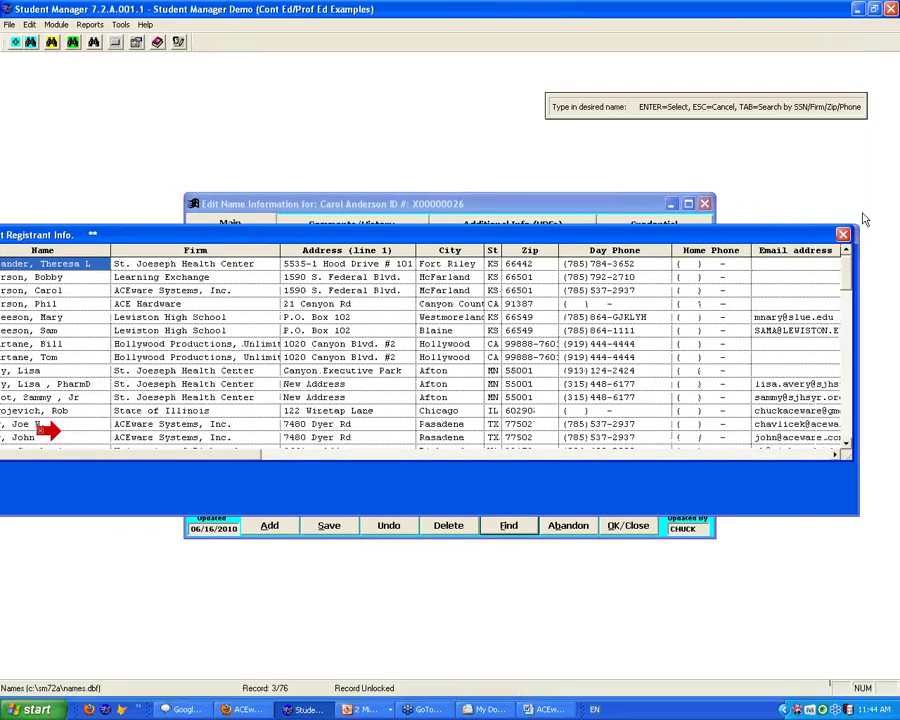
pyautogui.click(846, 236)
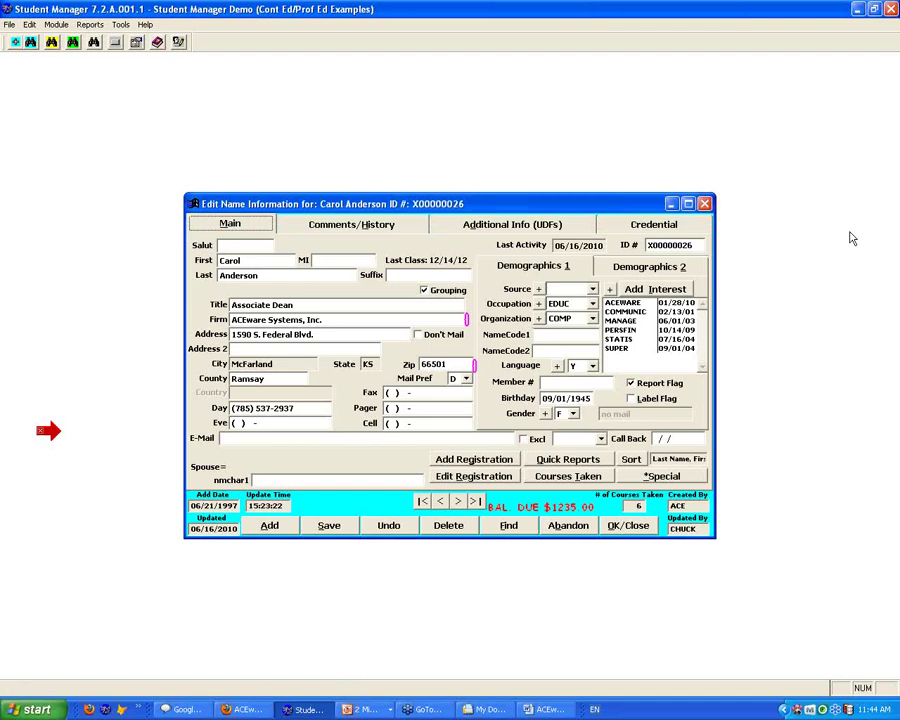
pyautogui.click(629, 528)
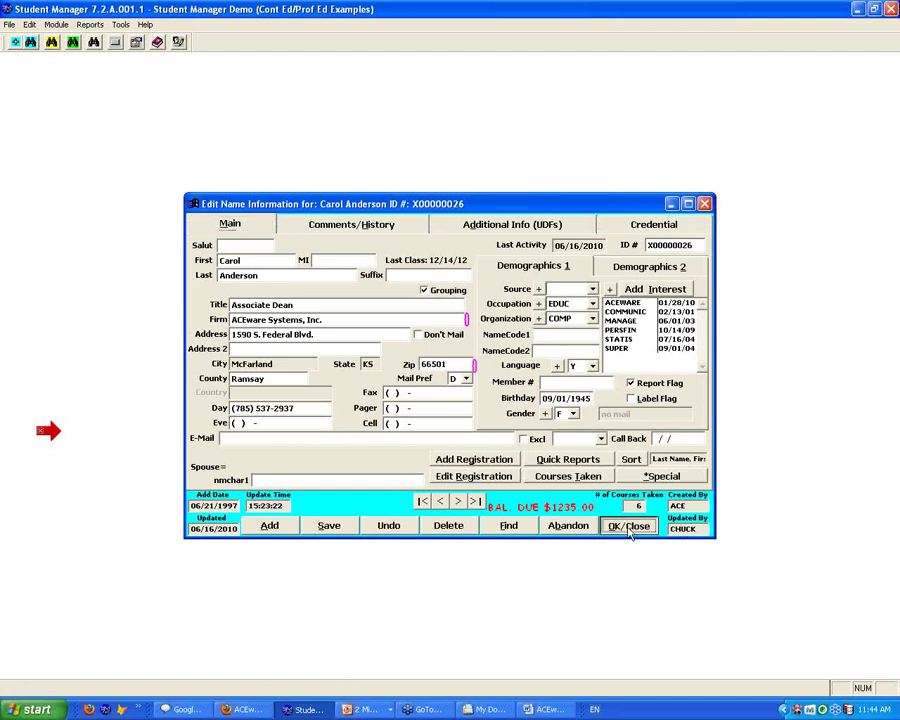
# - Look up zip code 22015, change its city from Burke to Burkey, then save and close it
pyautogui.click(56, 24)
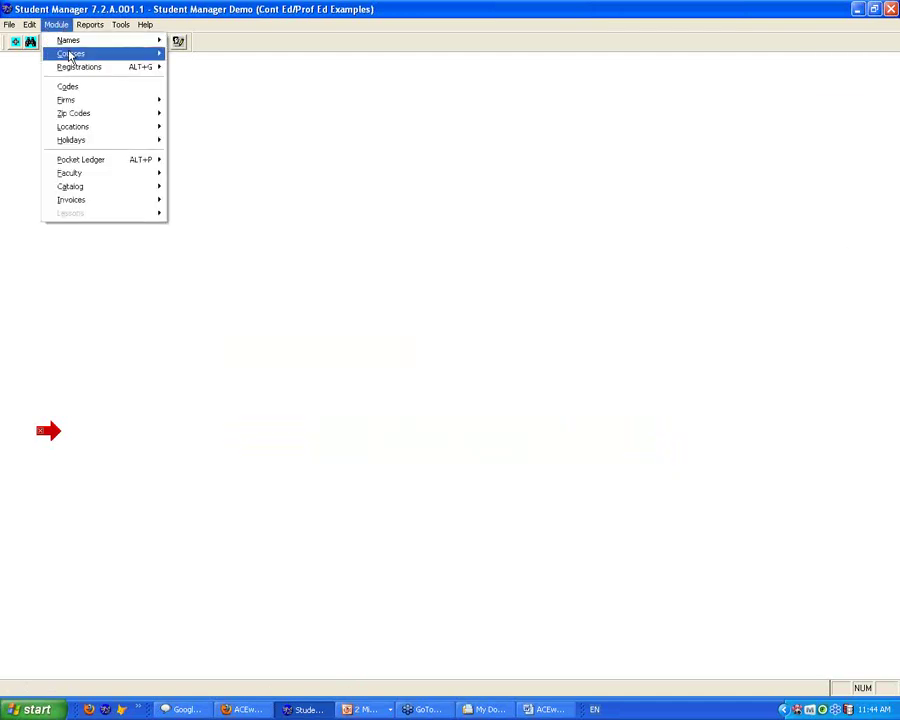
pyautogui.moveTo(141, 117)
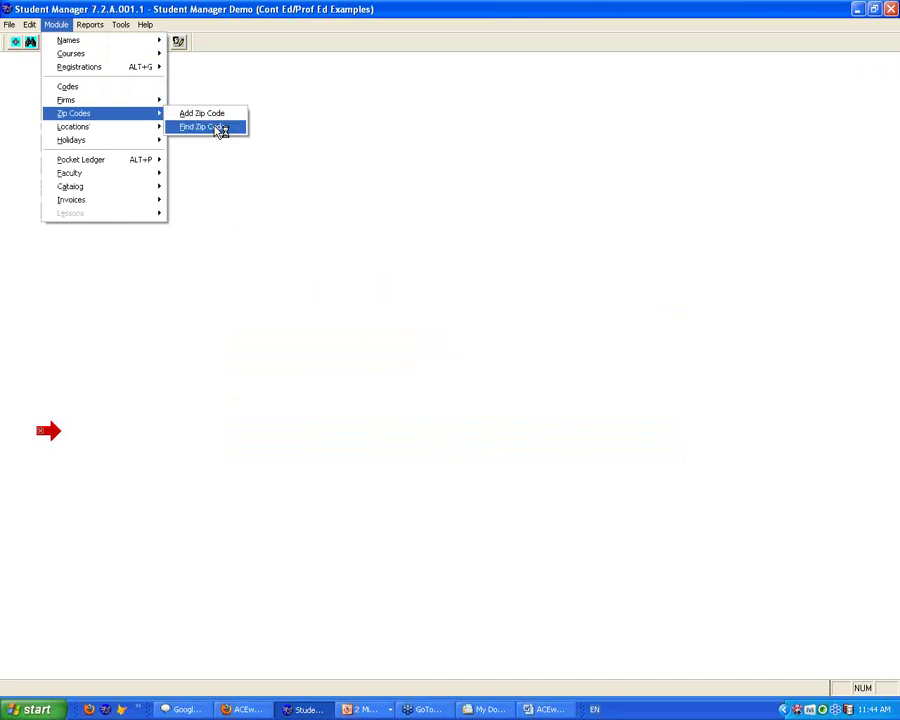
pyautogui.click(218, 127)
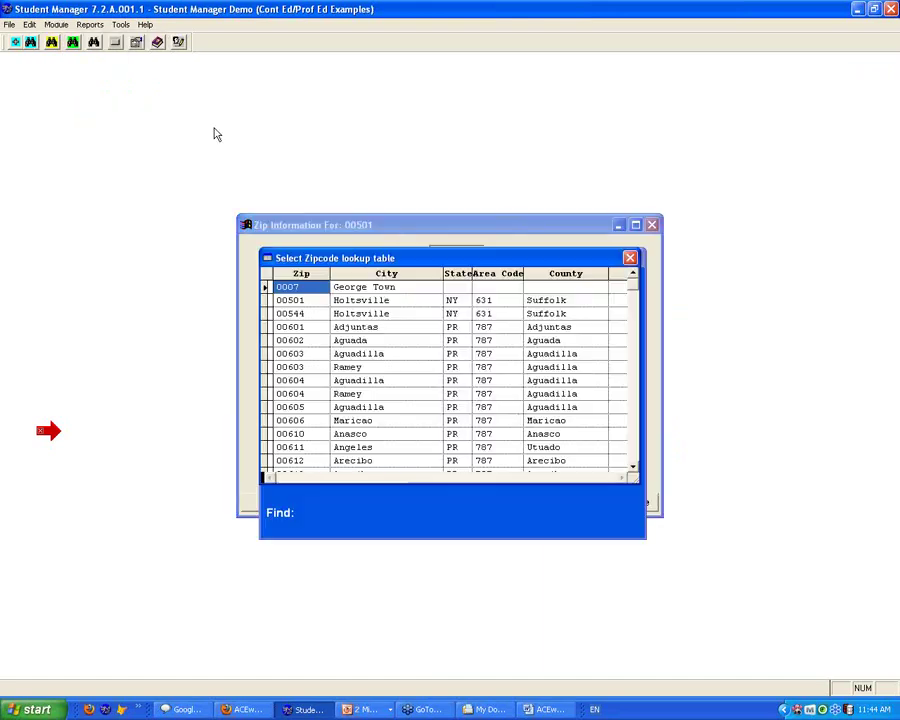
pyautogui.write('2201')
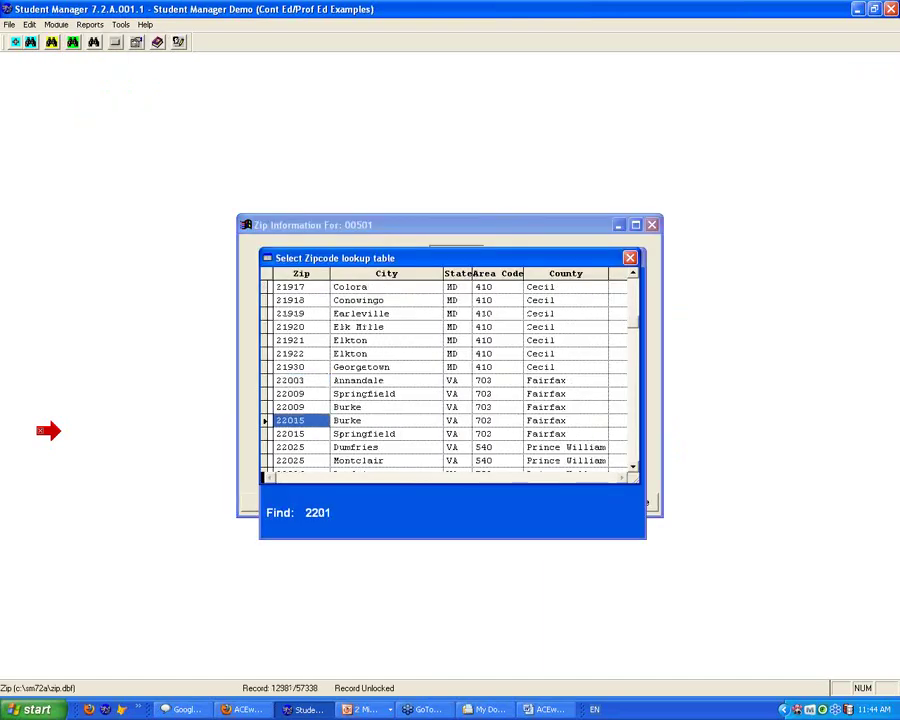
pyautogui.press('Return')
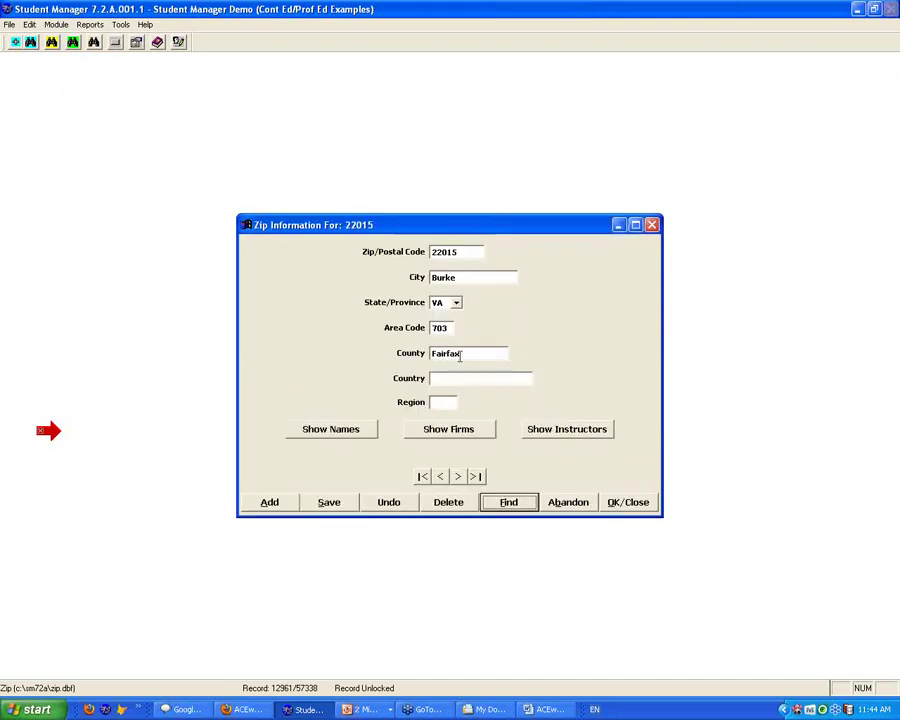
pyautogui.write('y')
pyautogui.press('Tab')
pyautogui.click(331, 503)
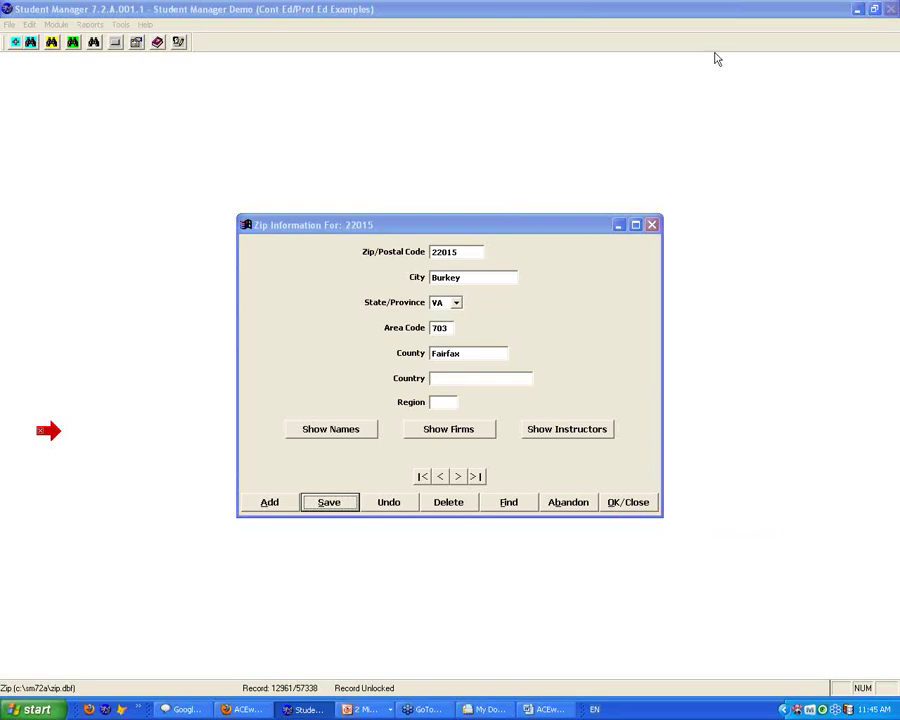
pyautogui.click(628, 503)
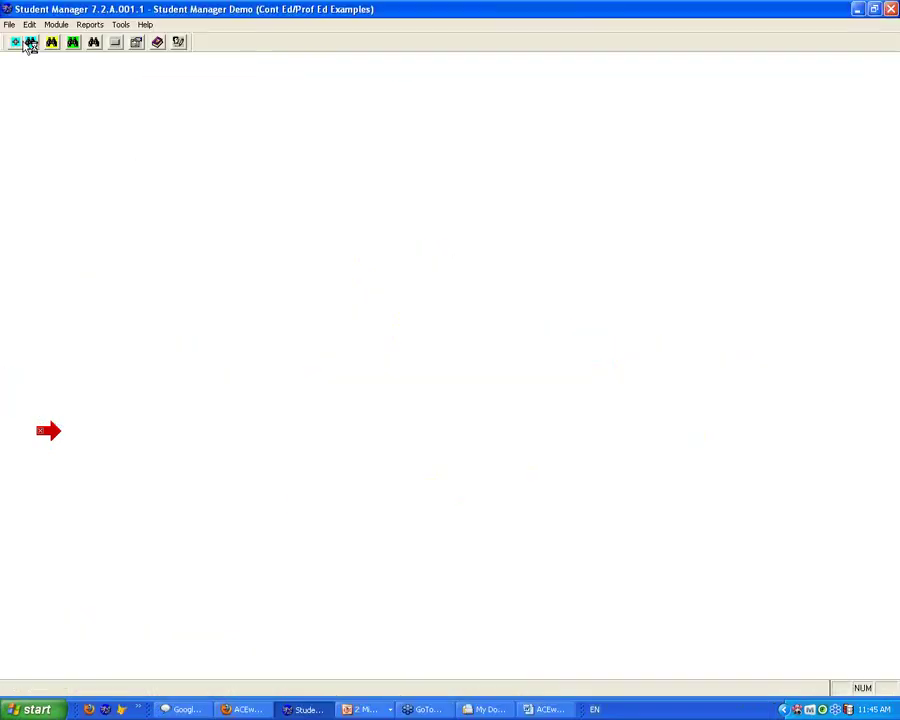
# - Open a registrant's name record from the lookup and close it again
pyautogui.click(30, 42)
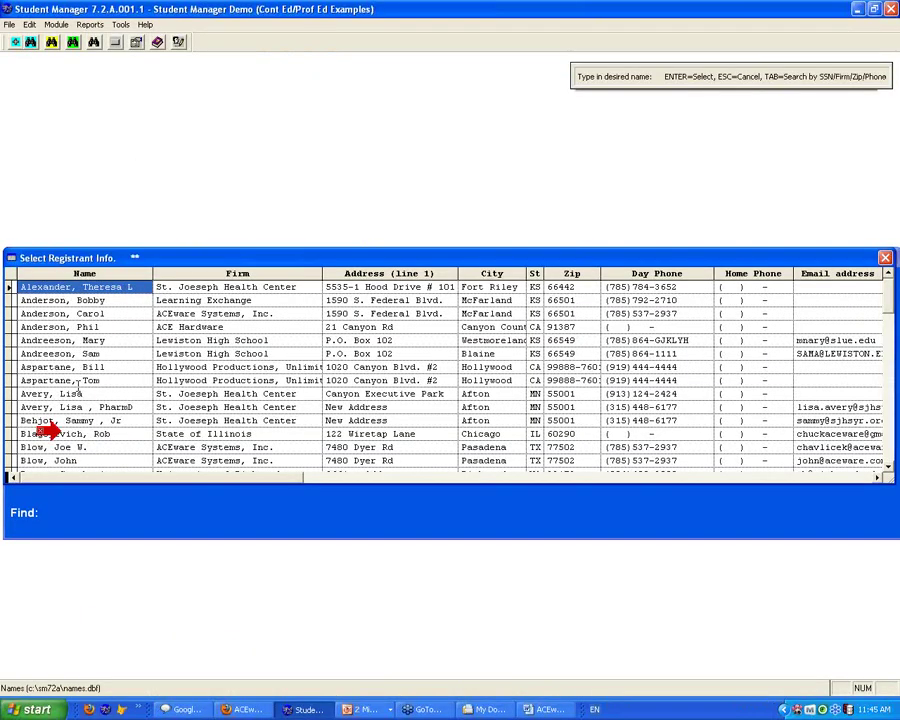
pyautogui.press('Return')
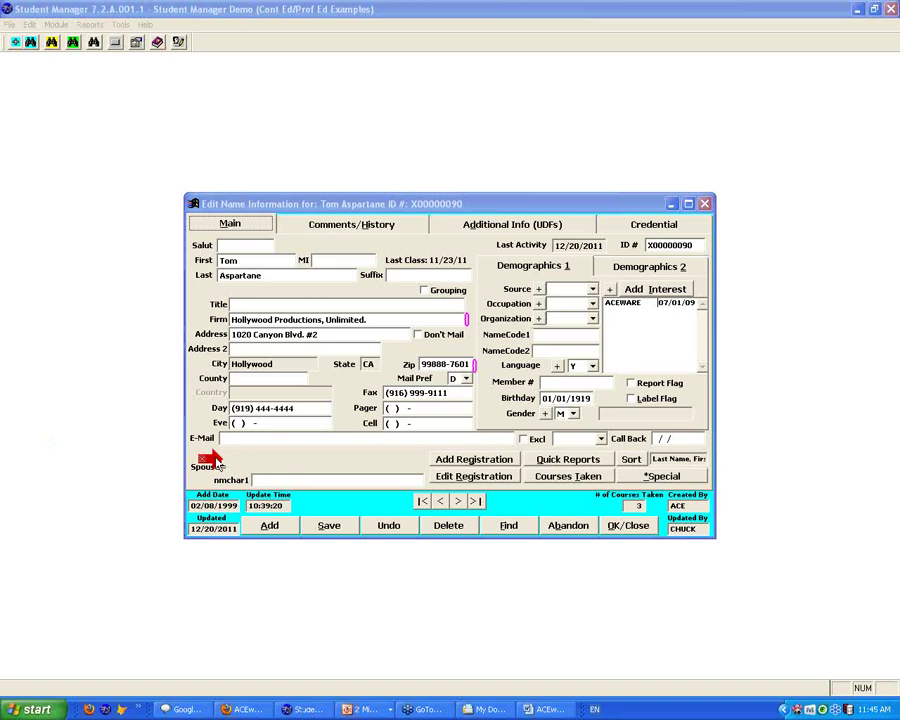
pyautogui.click(645, 528)
# - Enable the Fee Category field in the Names preferences and reopen the registrant lookup
pyautogui.click(157, 44)
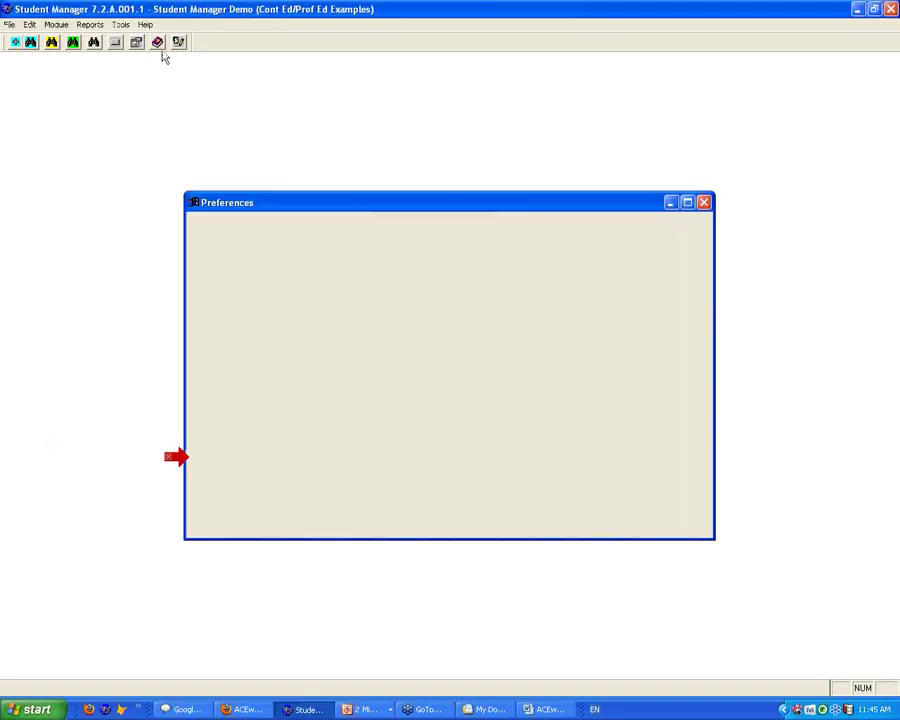
pyautogui.click(267, 222)
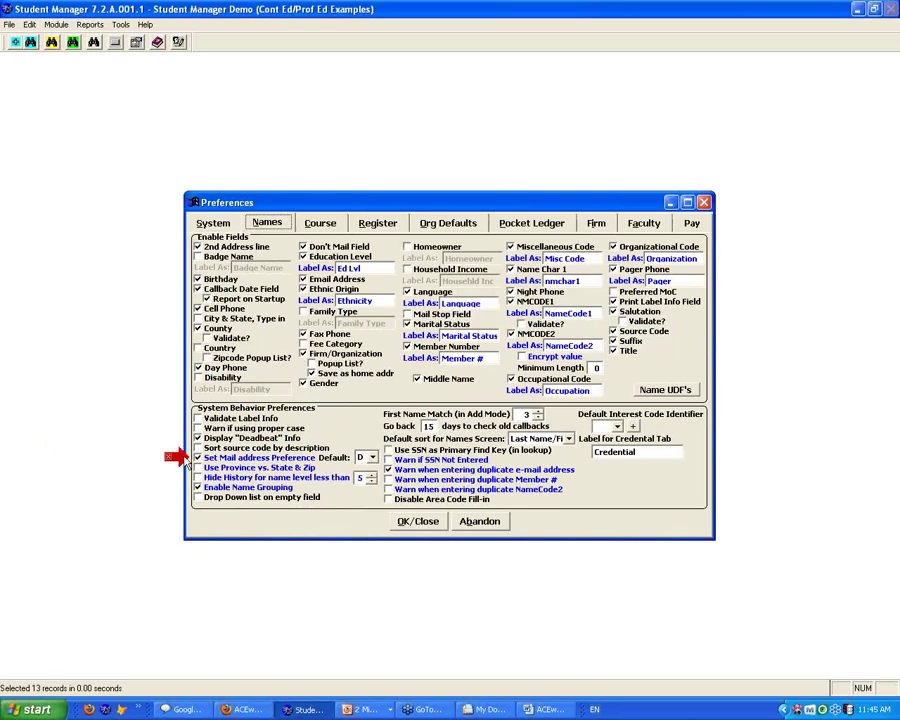
pyautogui.click(304, 344)
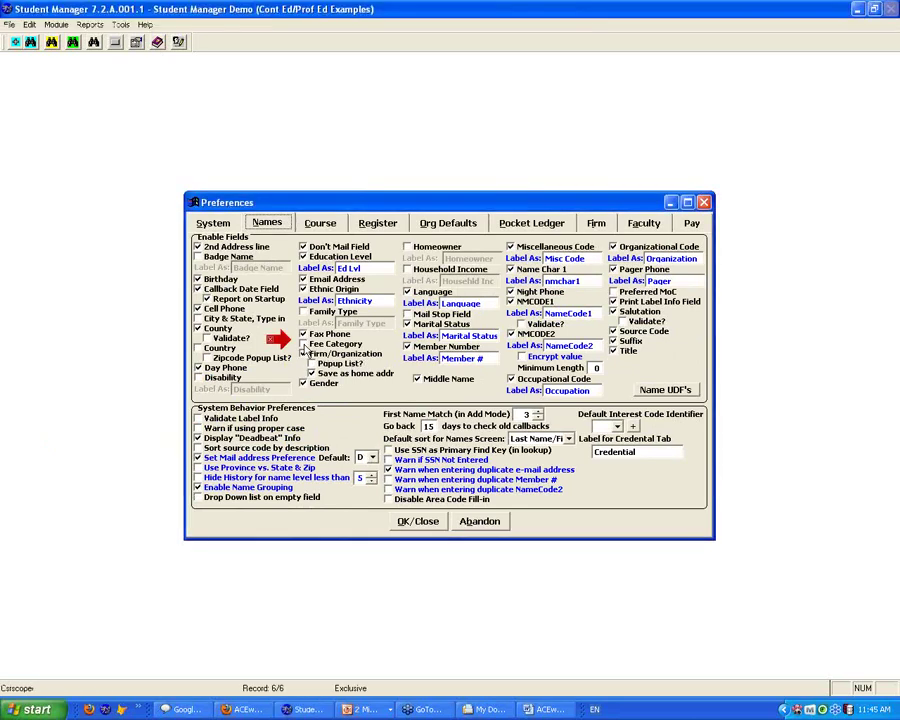
pyautogui.click(419, 524)
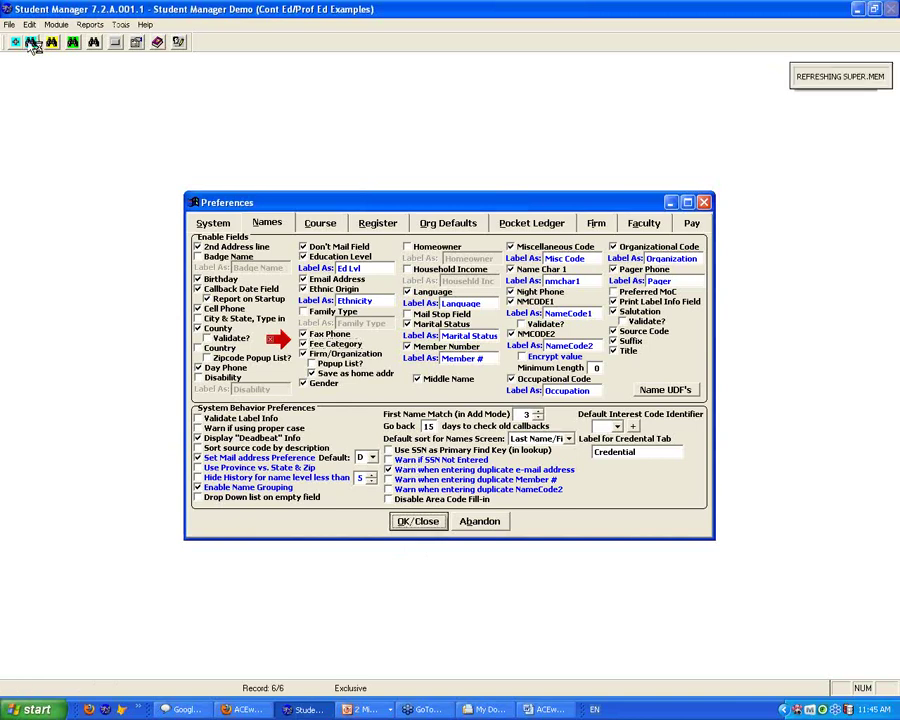
pyautogui.click(33, 44)
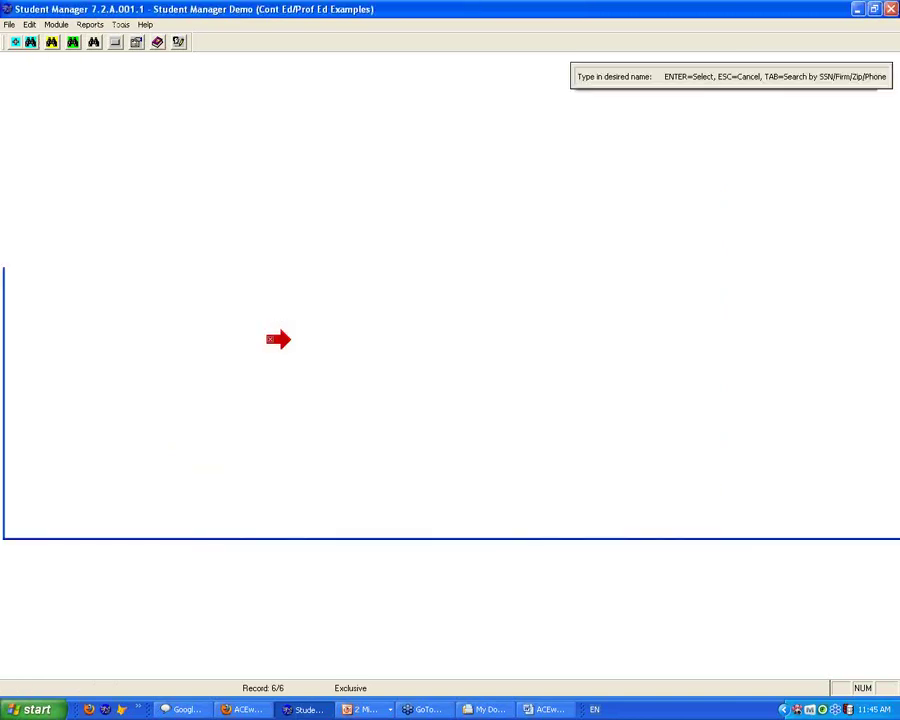
# - Search for the registrant by surname, open their record, and dismiss the Special Needs notice
pyautogui.write('HAV')
pyautogui.press('Return')
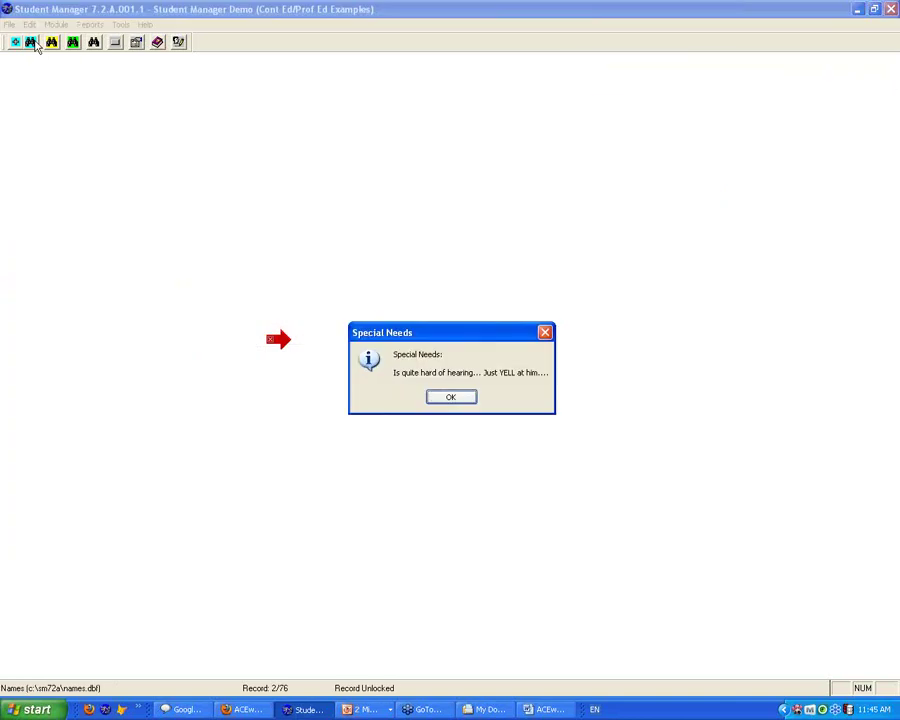
pyautogui.press('Return')
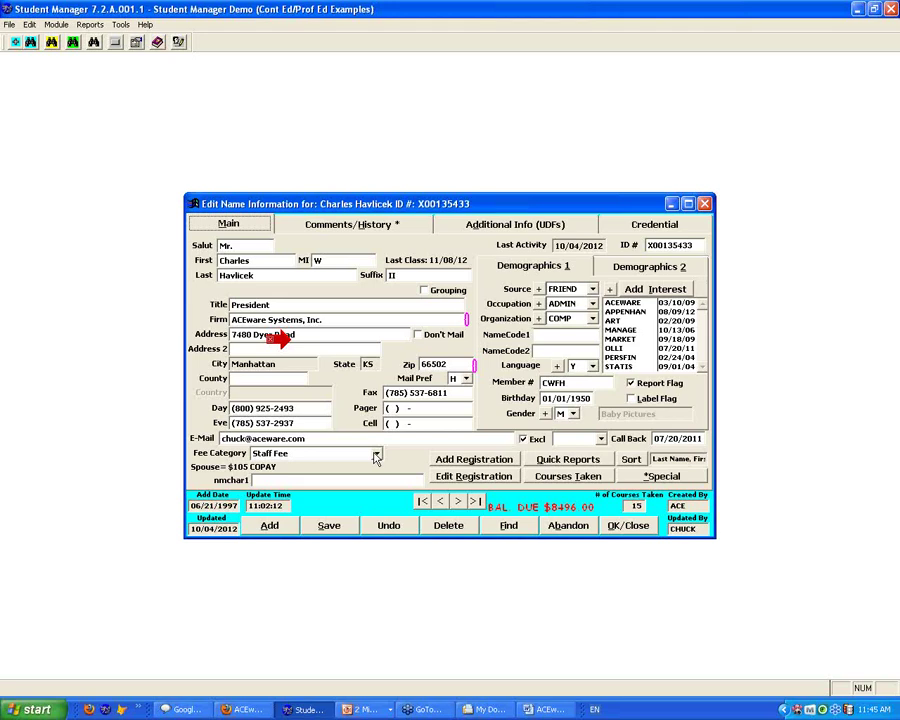
# - Set the registrant's Fee Category to Staff Fee and save and close the record
pyautogui.click(376, 456)
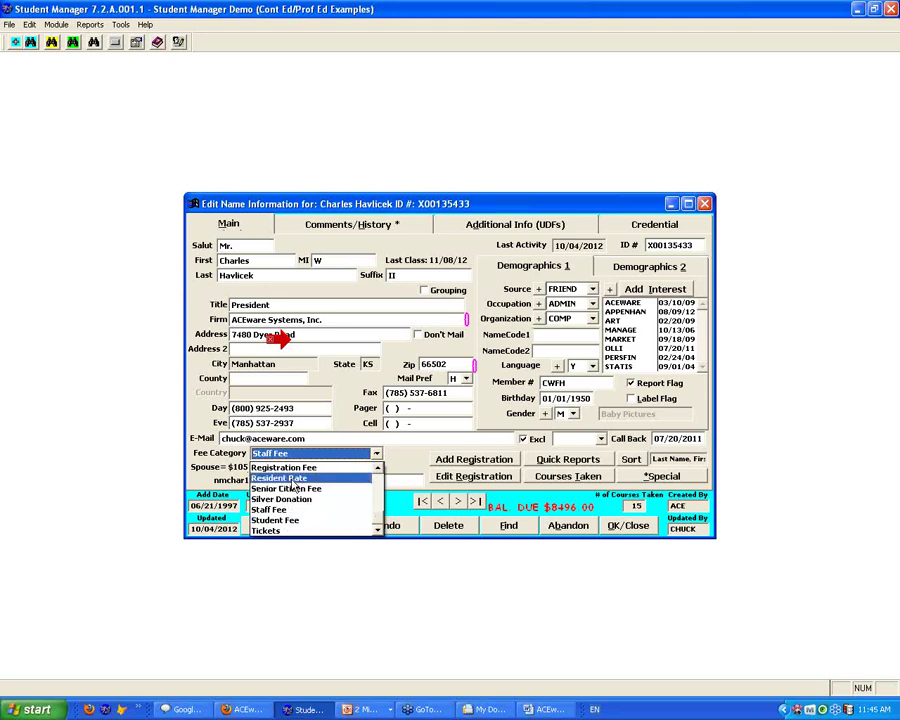
pyautogui.scroll(6, 340, 487)
pyautogui.scroll(1, 376, 487)
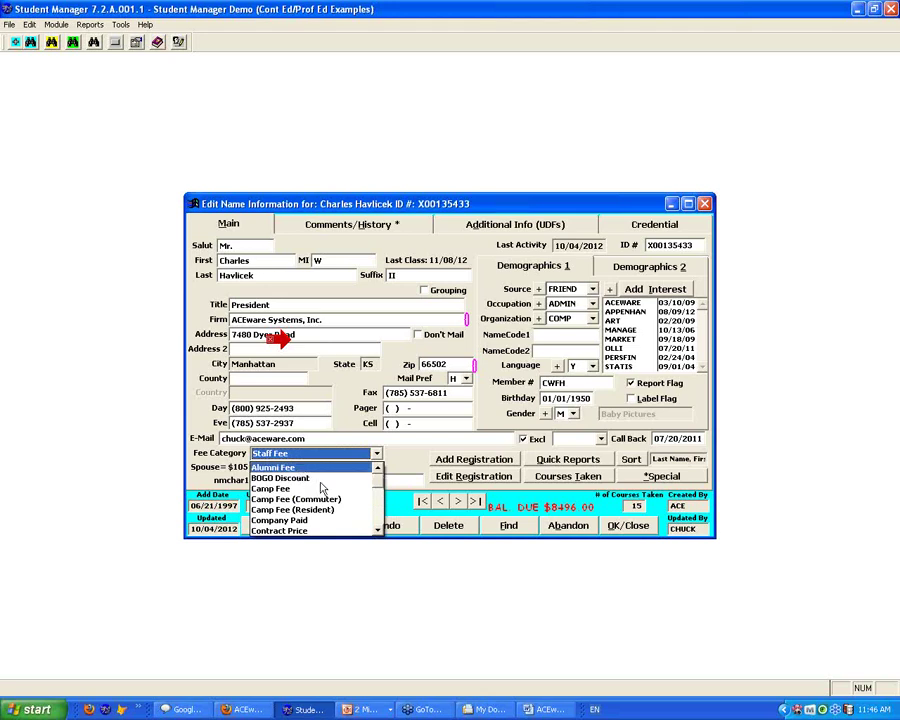
pyautogui.scroll(-4, 380, 515)
pyautogui.scroll(-2, 381, 520)
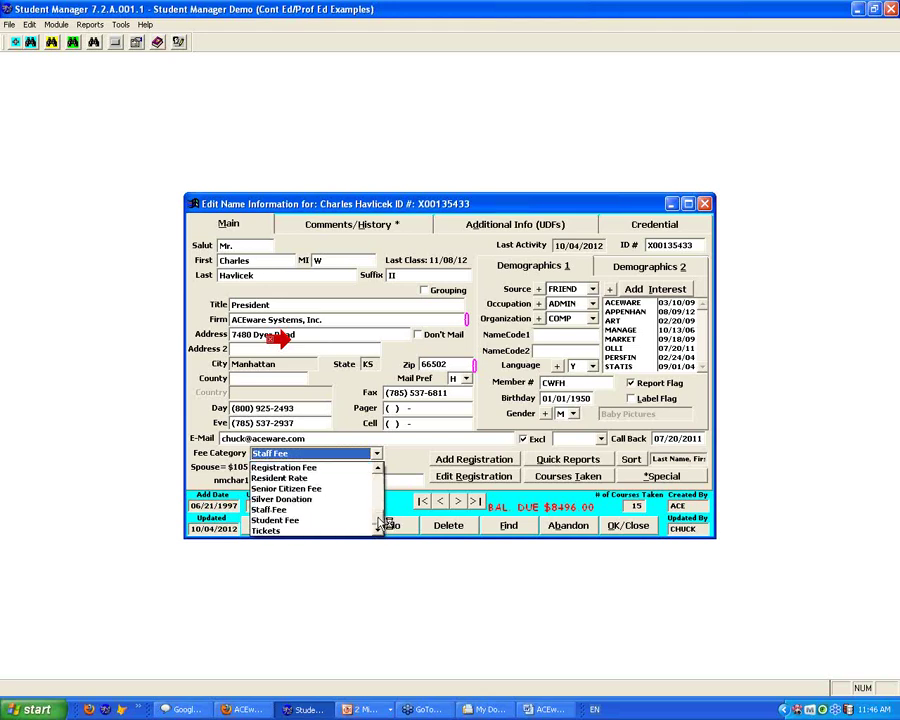
pyautogui.click(365, 507)
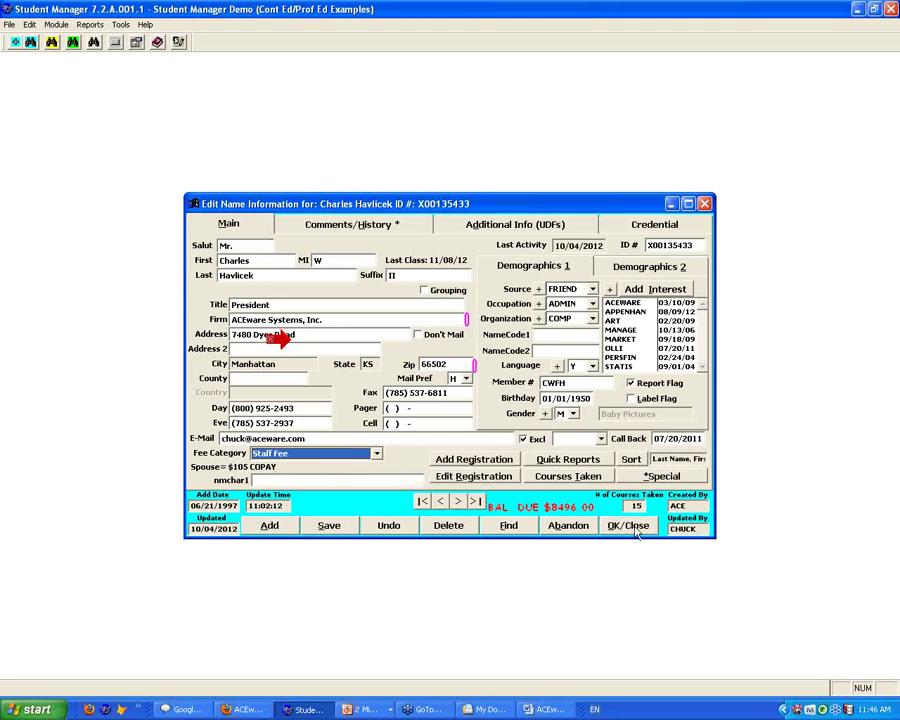
pyautogui.click(632, 529)
pyautogui.click(52, 43)
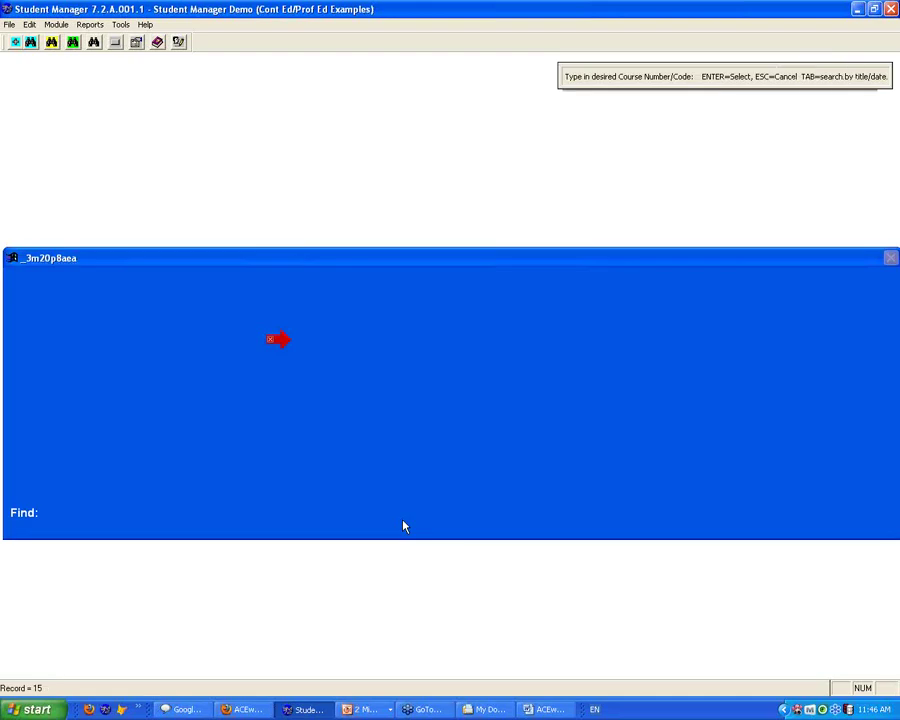
# - Find course 12FACE102 in the course lookup and load it into the course editor
pyautogui.write('1')
pyautogui.scroll(-3, 282, 340)
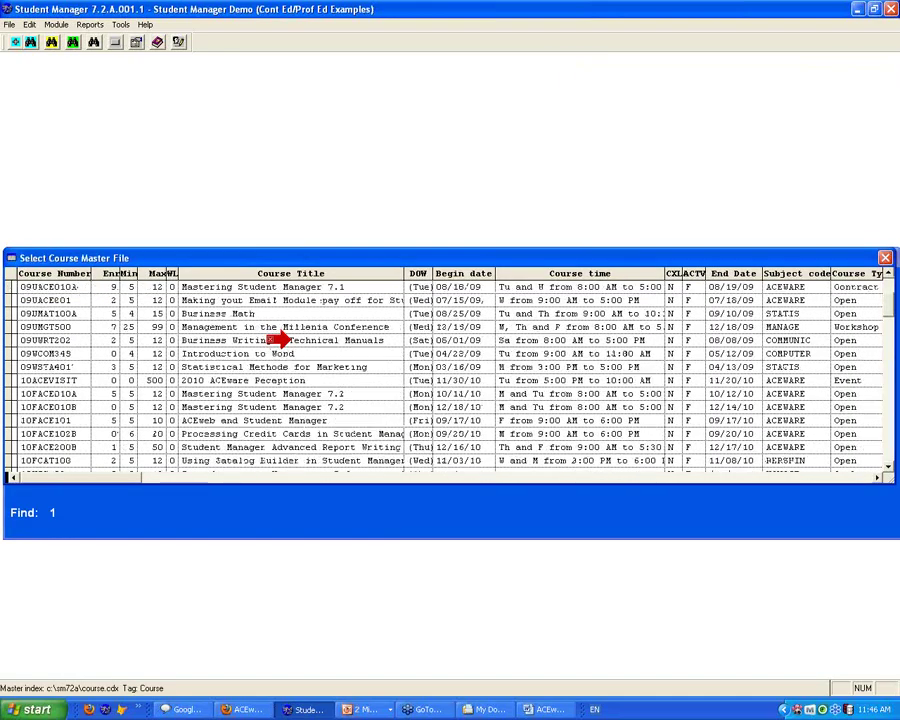
pyautogui.write('2F')
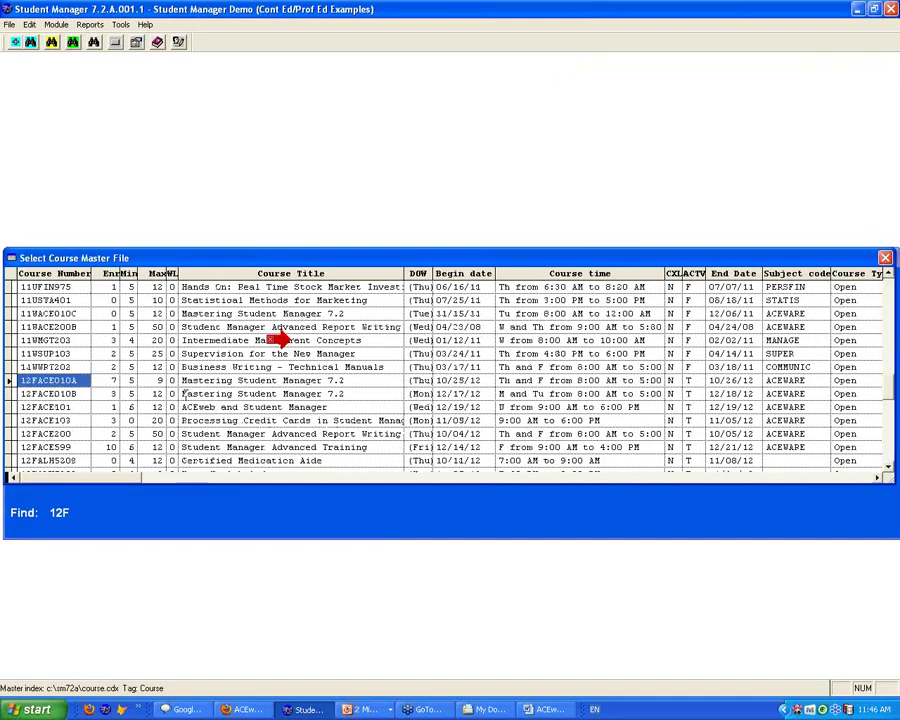
pyautogui.press('Tab')
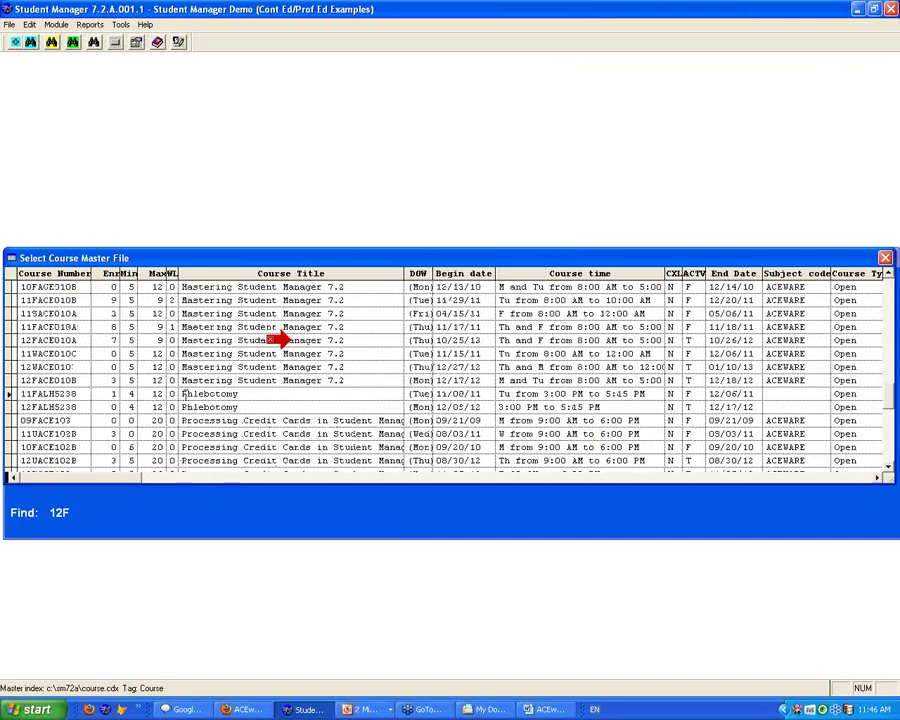
pyautogui.doubleClick(184, 395)
pyautogui.click(517, 526)
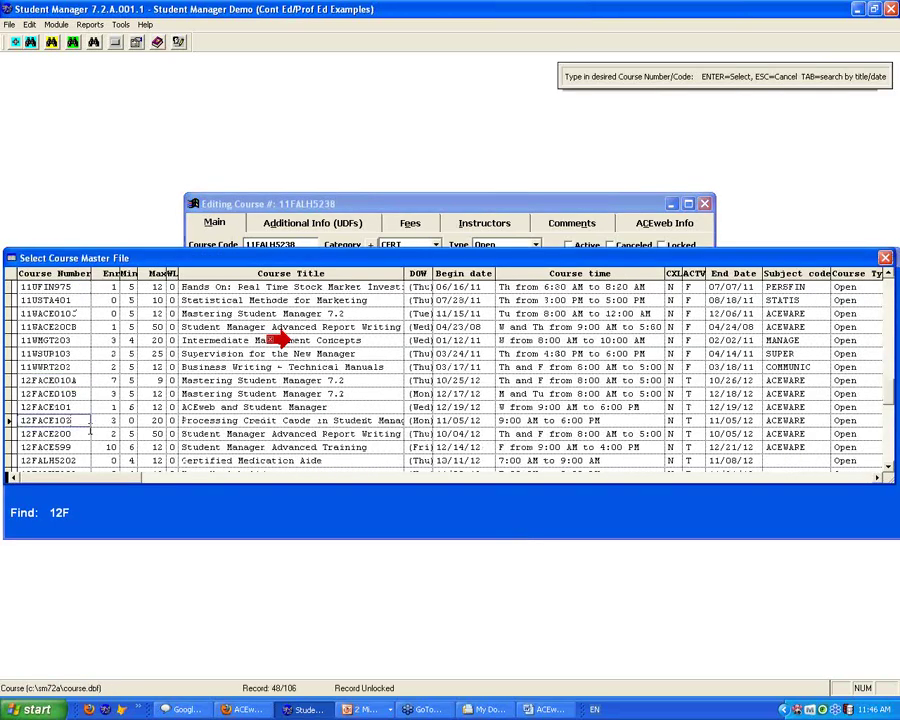
pyautogui.press('Return')
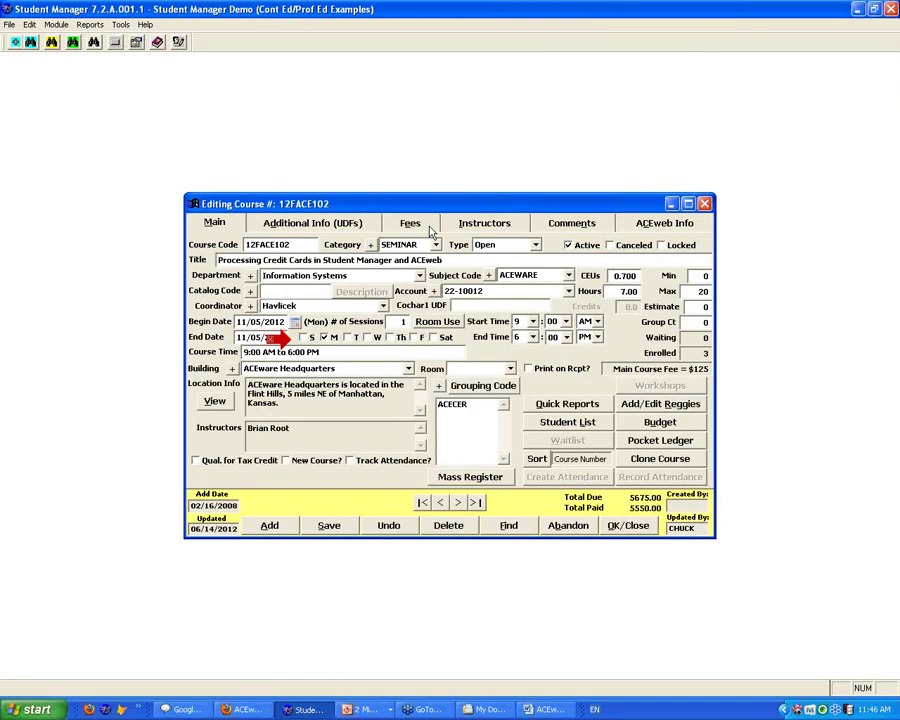
# - Add a 50.00 Staff Fee main fee on the Fees tab, then save and close the course
pyautogui.click(428, 226)
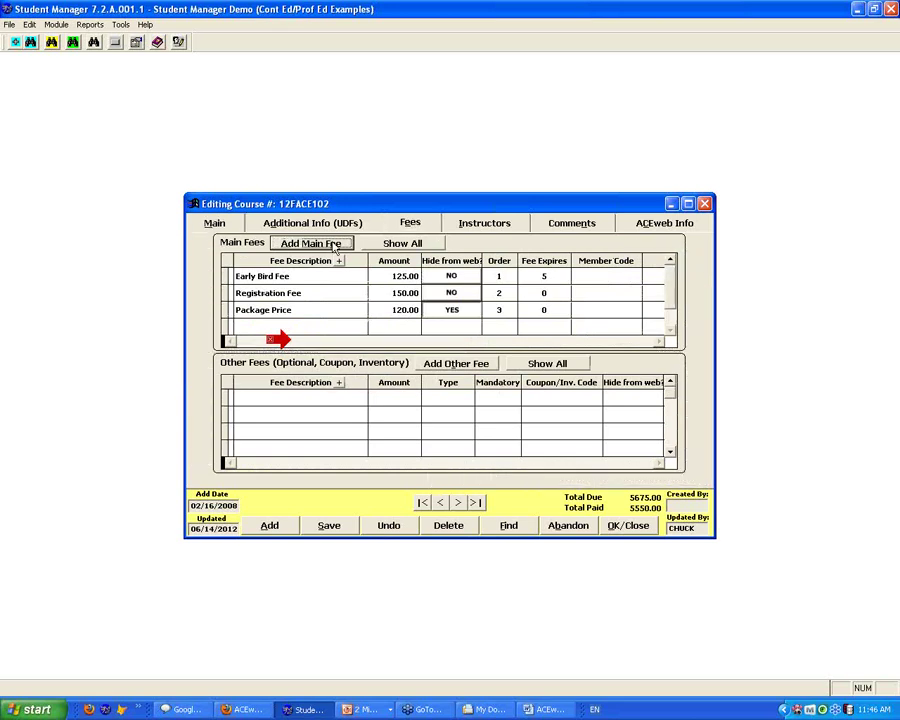
pyautogui.click(336, 251)
pyautogui.write('50')
pyautogui.press('Tab')
pyautogui.press('y')
pyautogui.click(224, 225)
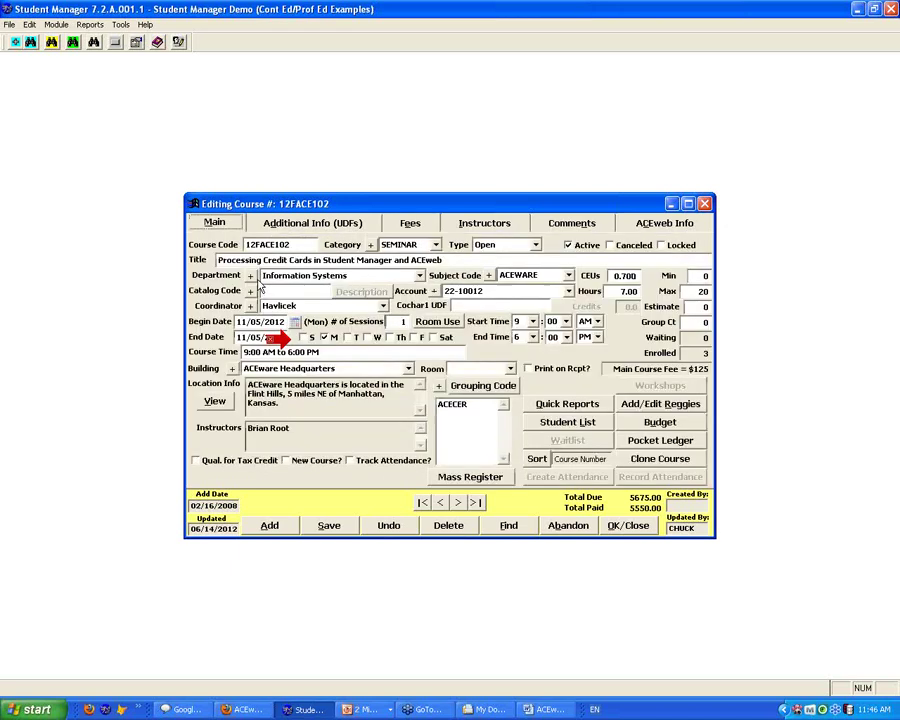
pyautogui.click(636, 532)
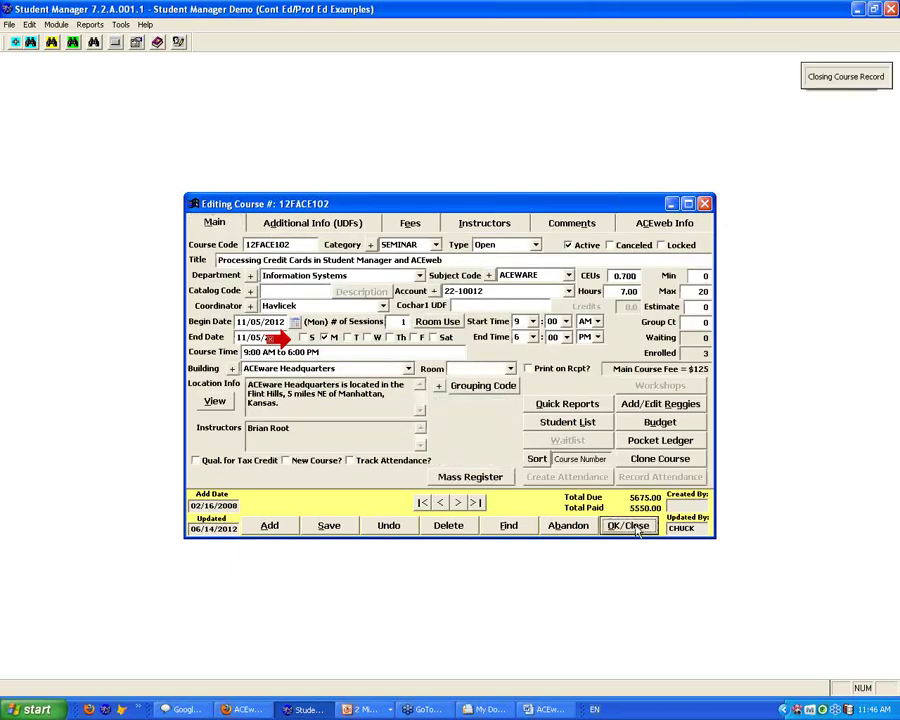
# - Open the registrant's record and register them in course 12FACE102 at the Staff Fee rate
pyautogui.write('HAVLIC')
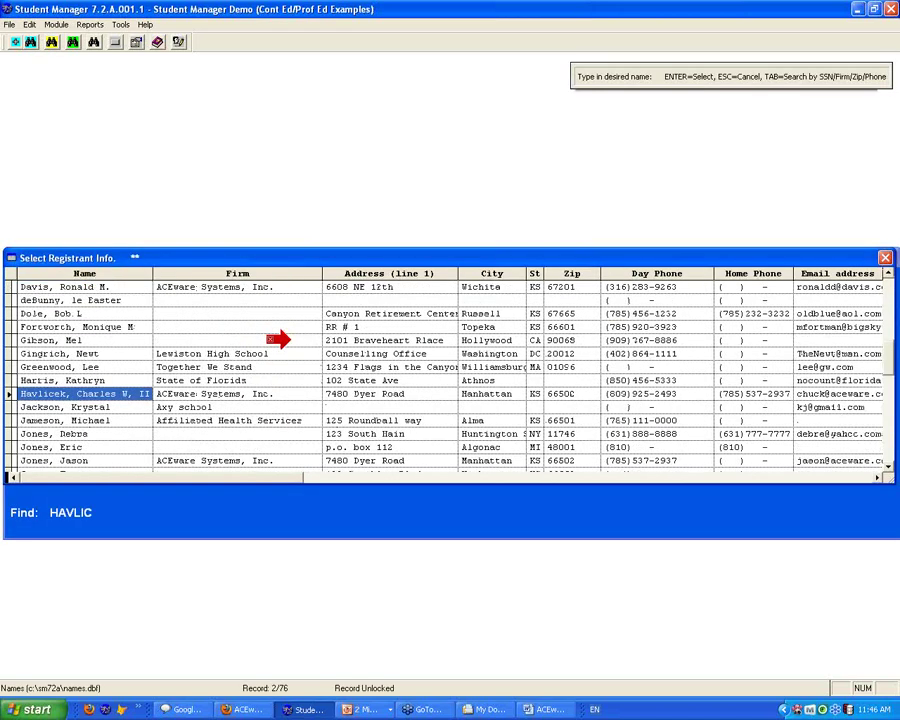
pyautogui.press('Return')
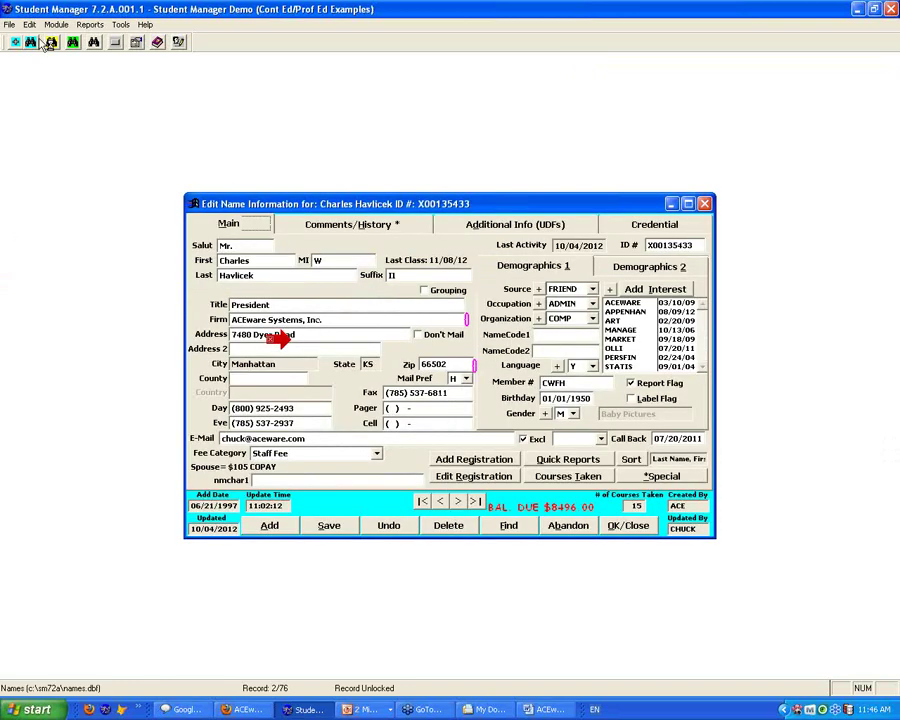
pyautogui.click(503, 459)
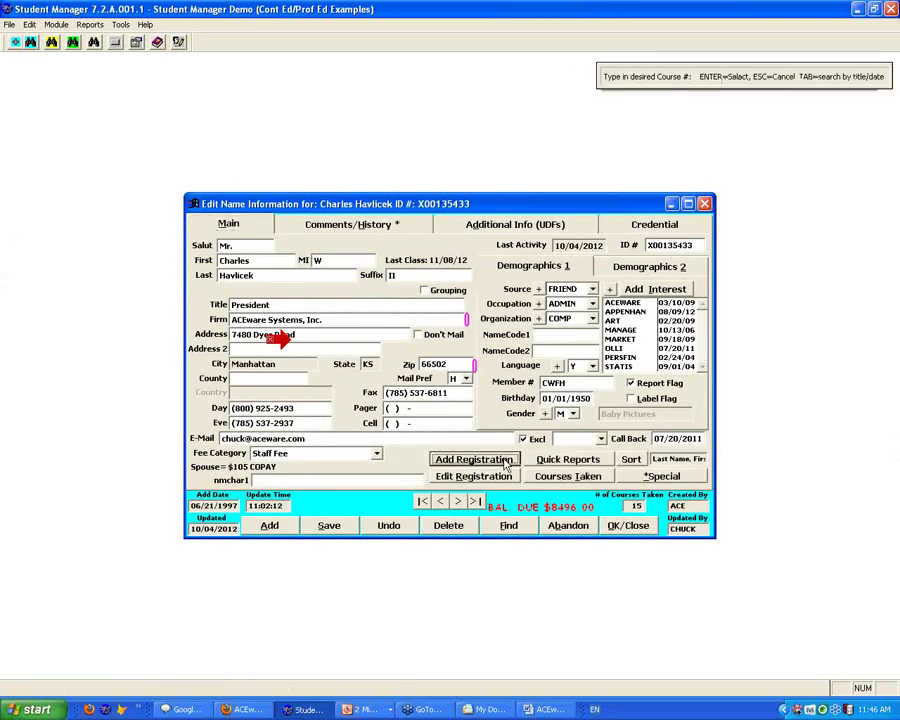
pyautogui.write('12F')
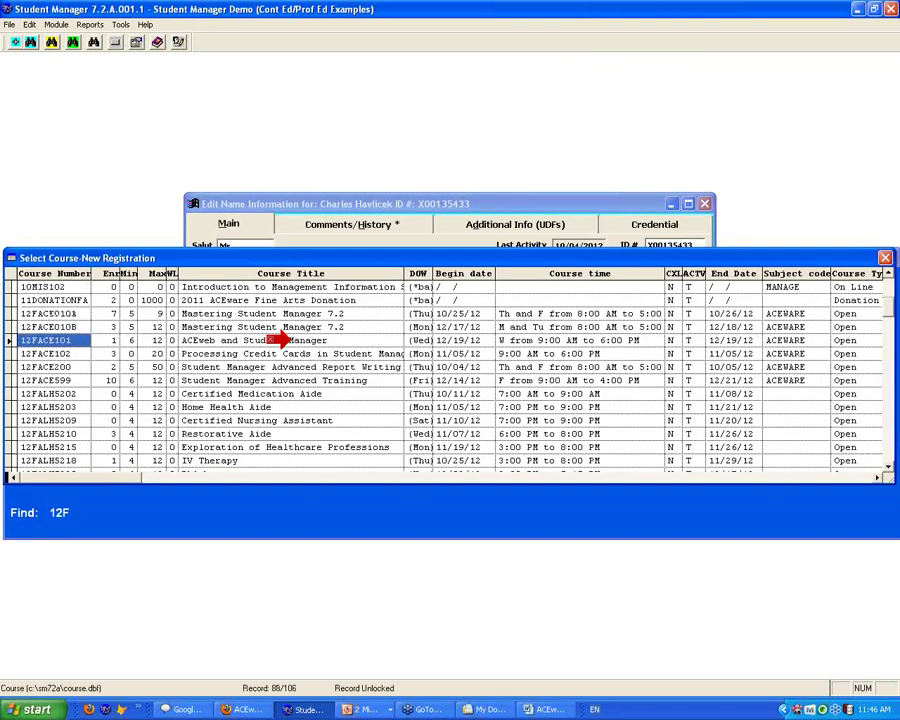
pyautogui.press('Down')
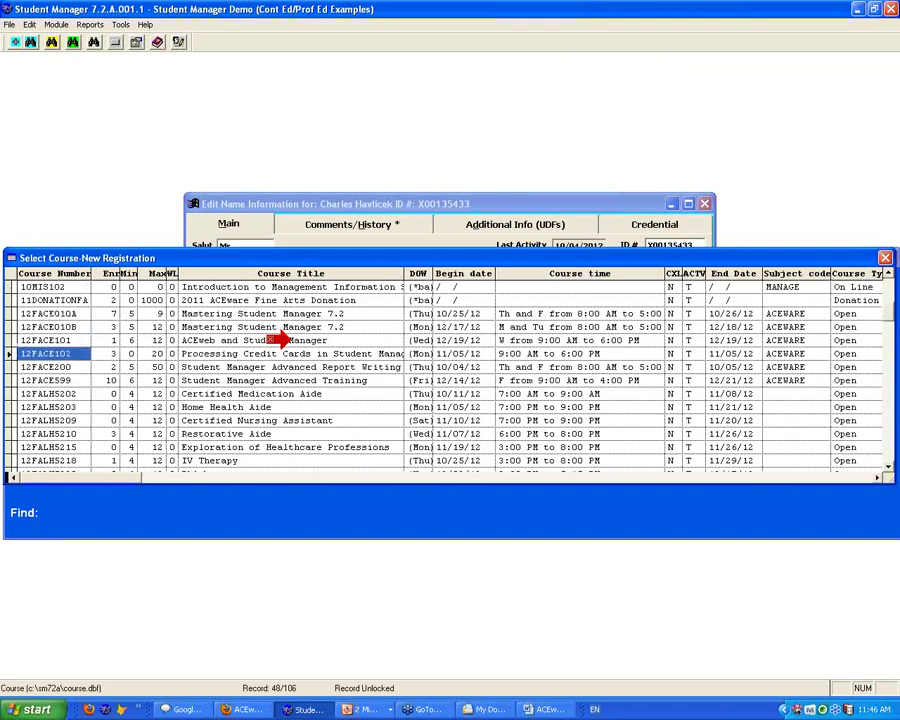
pyautogui.press('Return')
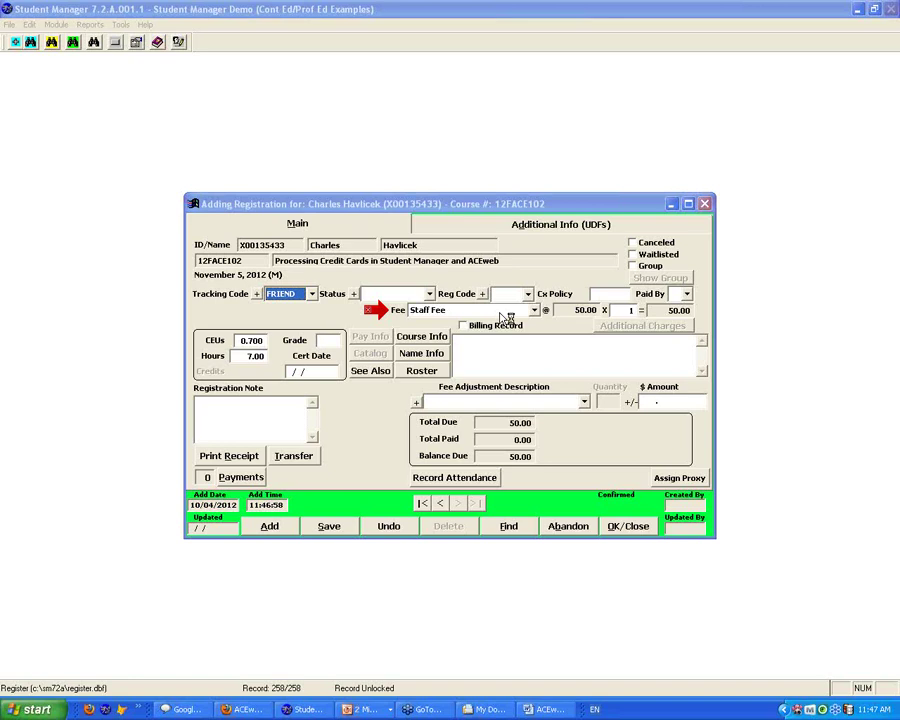
pyautogui.click(427, 354)
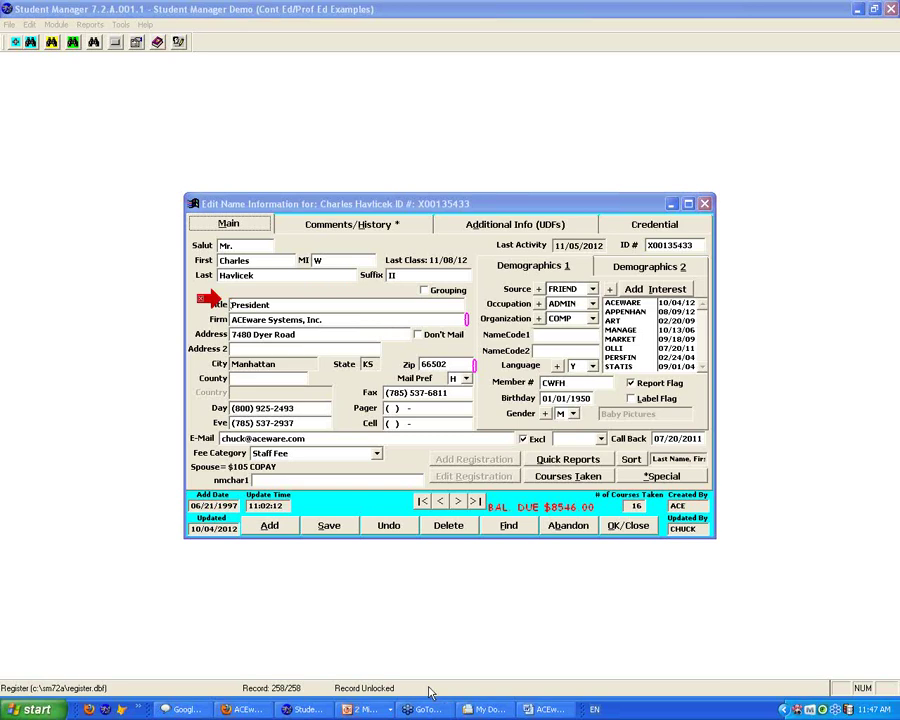
# - Append a comma and a second e-mail address to the E-Mail field, save, and open the registrant lookup
pyautogui.click(329, 440)
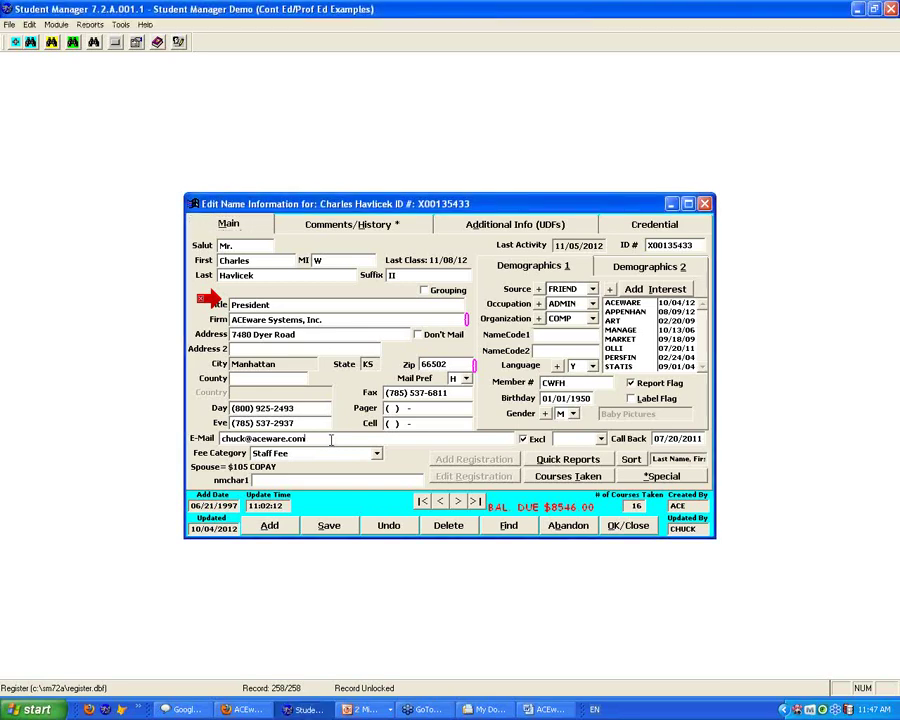
pyautogui.write(',')
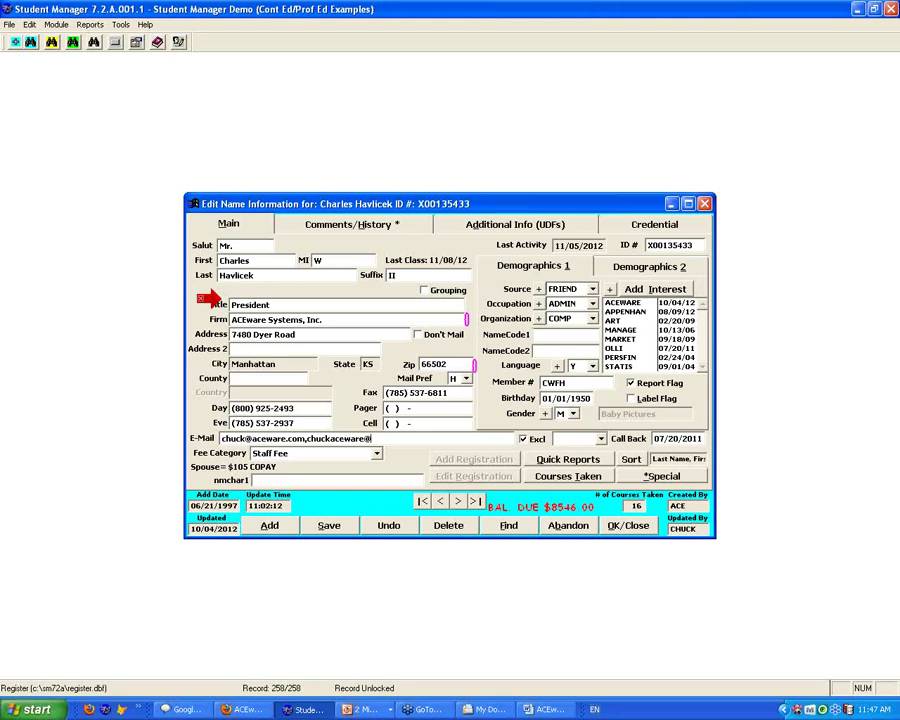
pyautogui.click(328, 525)
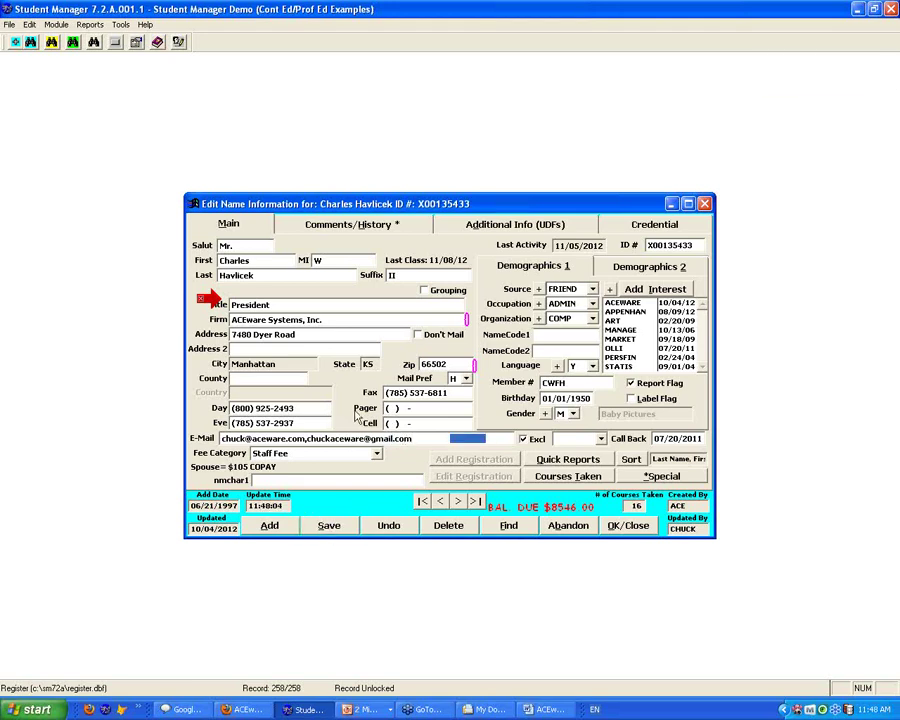
pyautogui.doubleClick(380, 438)
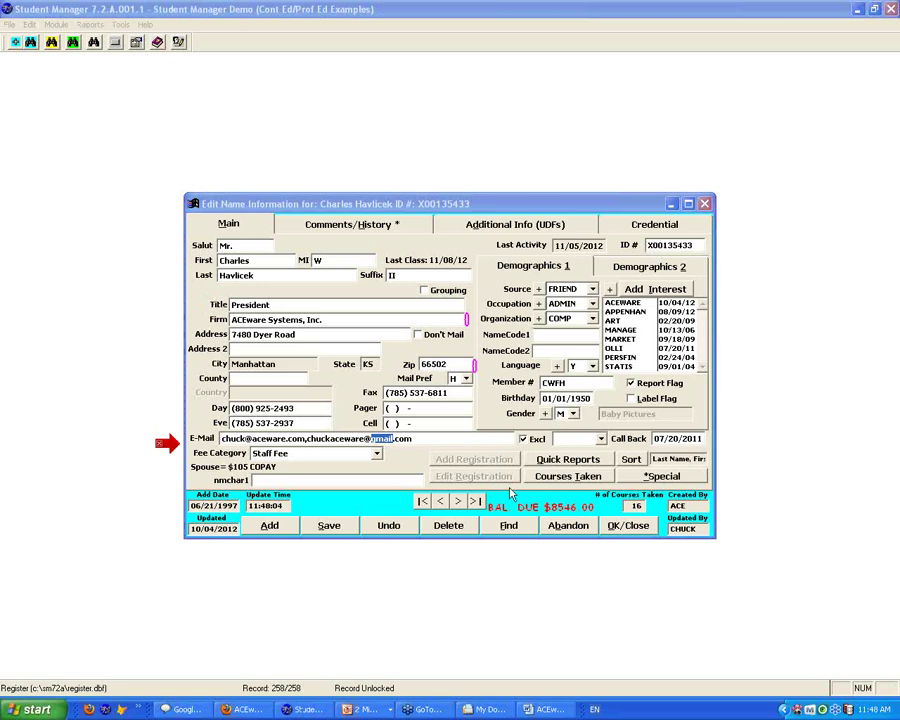
pyautogui.click(512, 526)
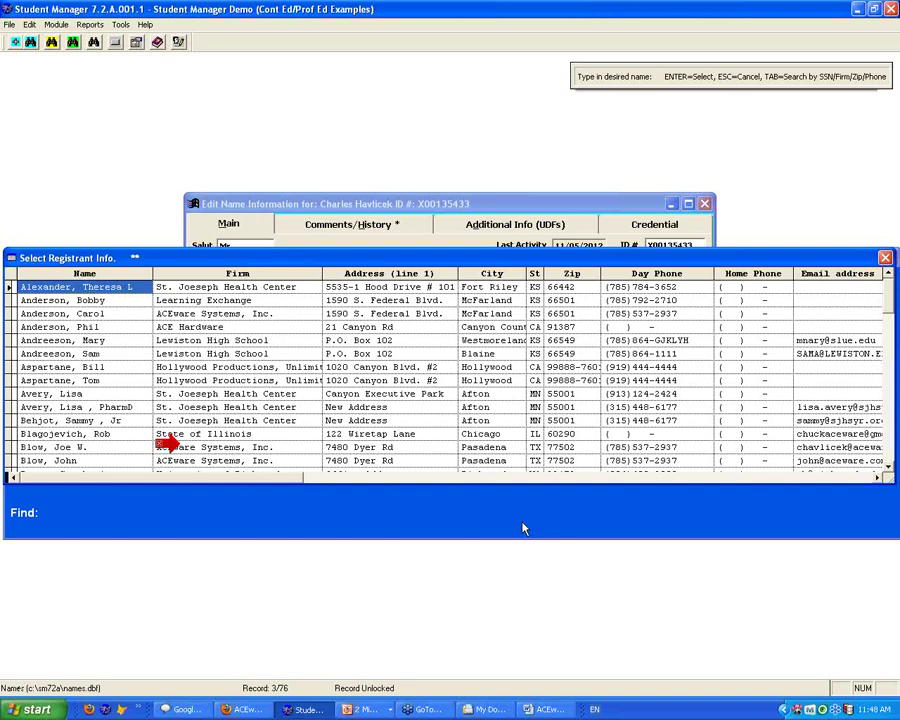
# - Search SMITH and open the Institute of Something registrant's name record
pyautogui.write('SMITH')
pyautogui.press('Down')
pyautogui.press('Down')
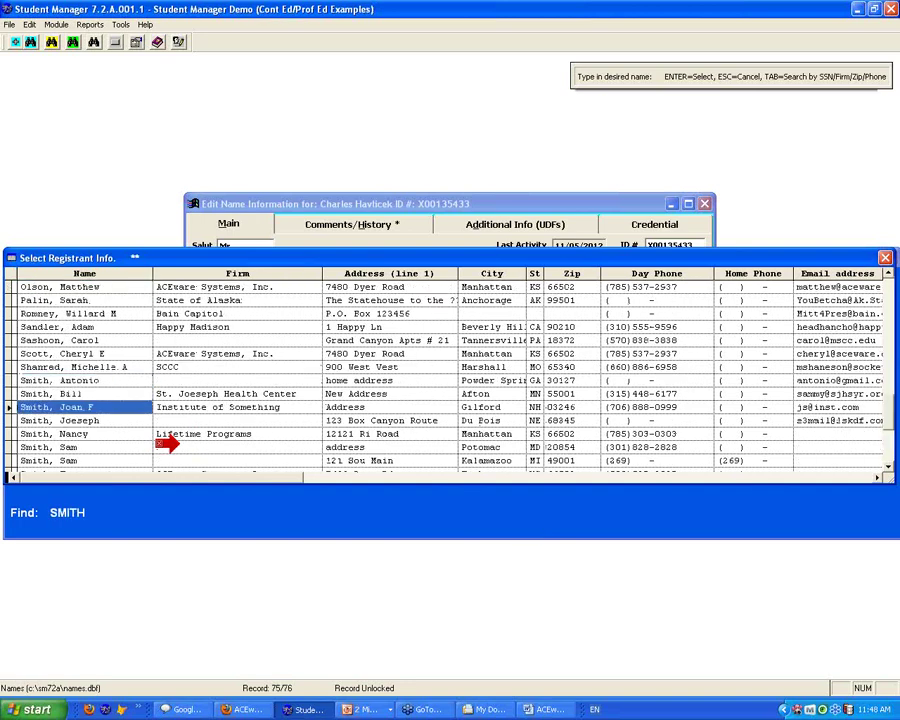
pyautogui.press('Return')
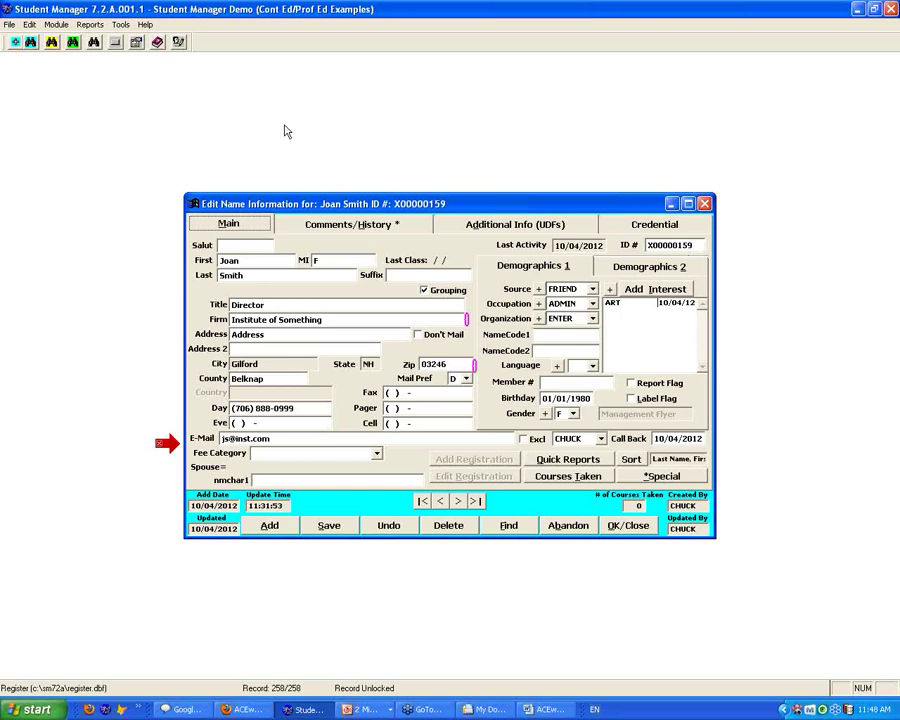
# - Close the name record and registration window, then view and dismiss the Help keyboard shortcuts list
pyautogui.click(145, 28)
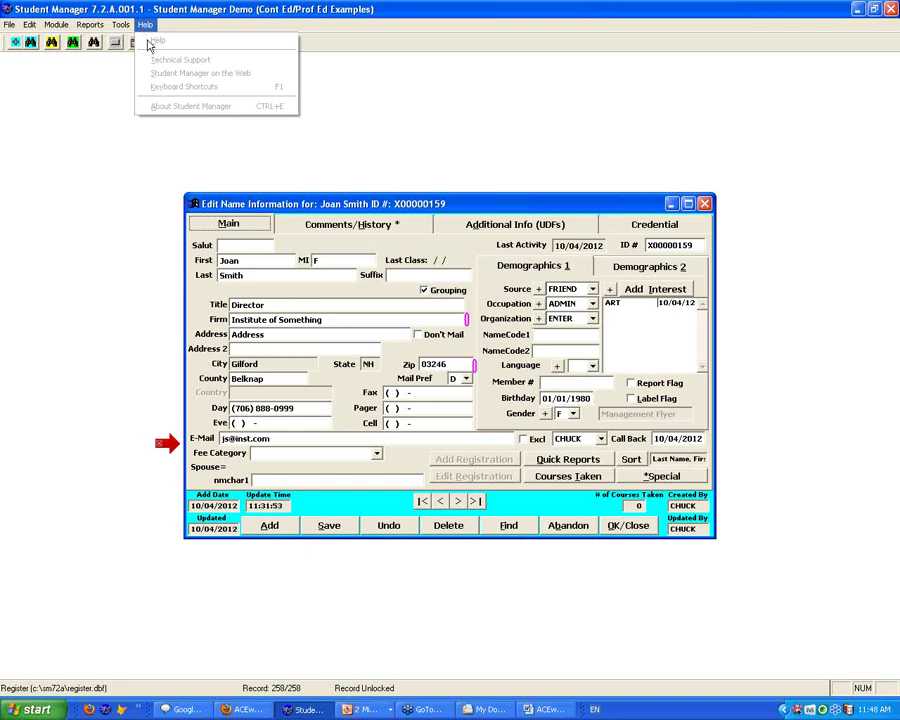
pyautogui.click(474, 116)
pyautogui.click(144, 25)
pyautogui.click(628, 526)
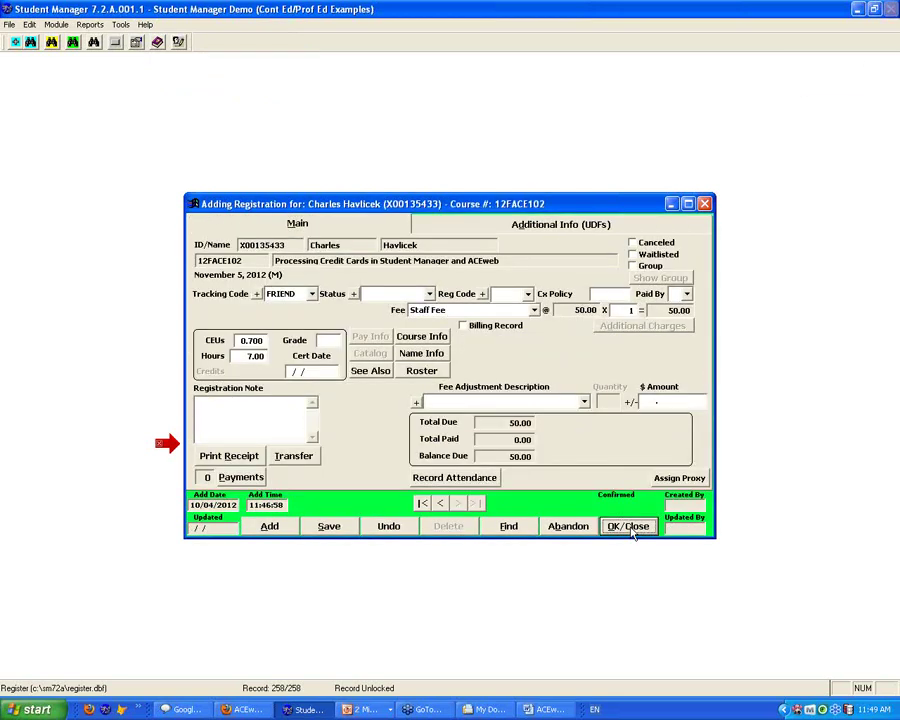
pyautogui.click(630, 527)
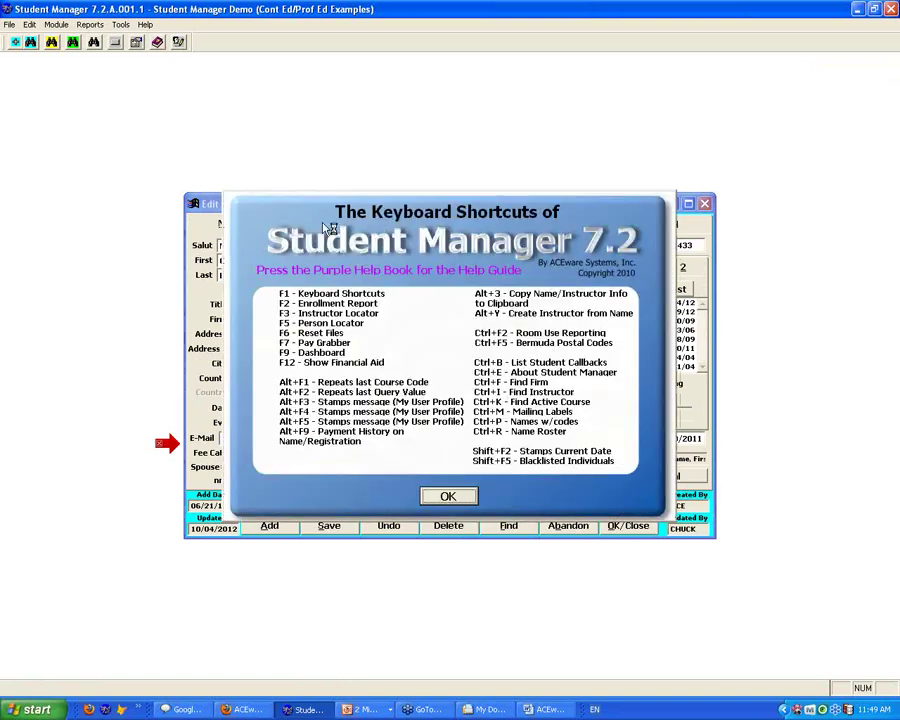
pyautogui.click(145, 24)
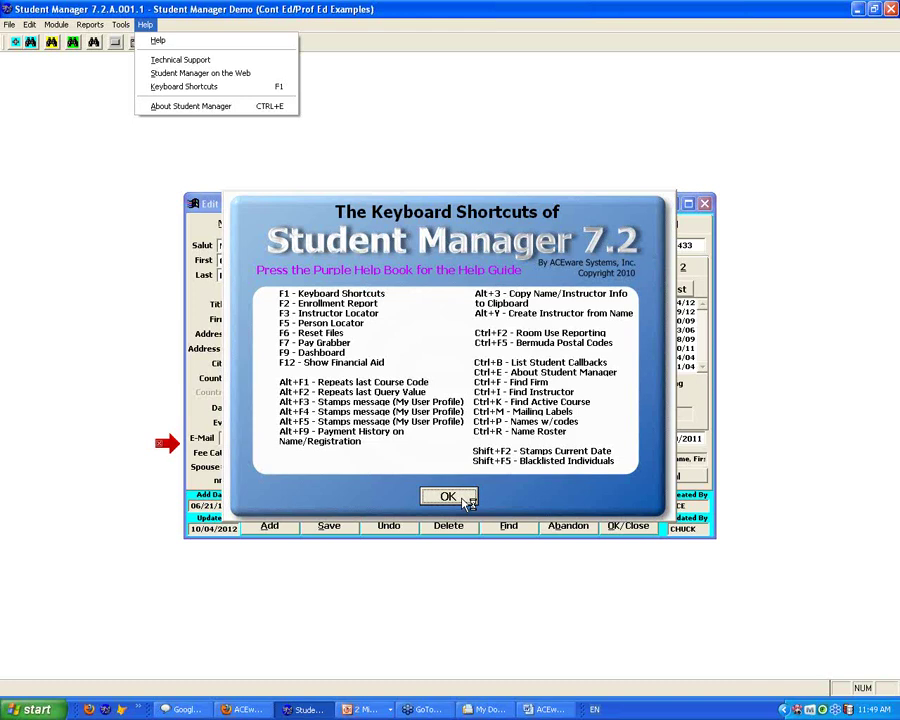
pyautogui.click(465, 502)
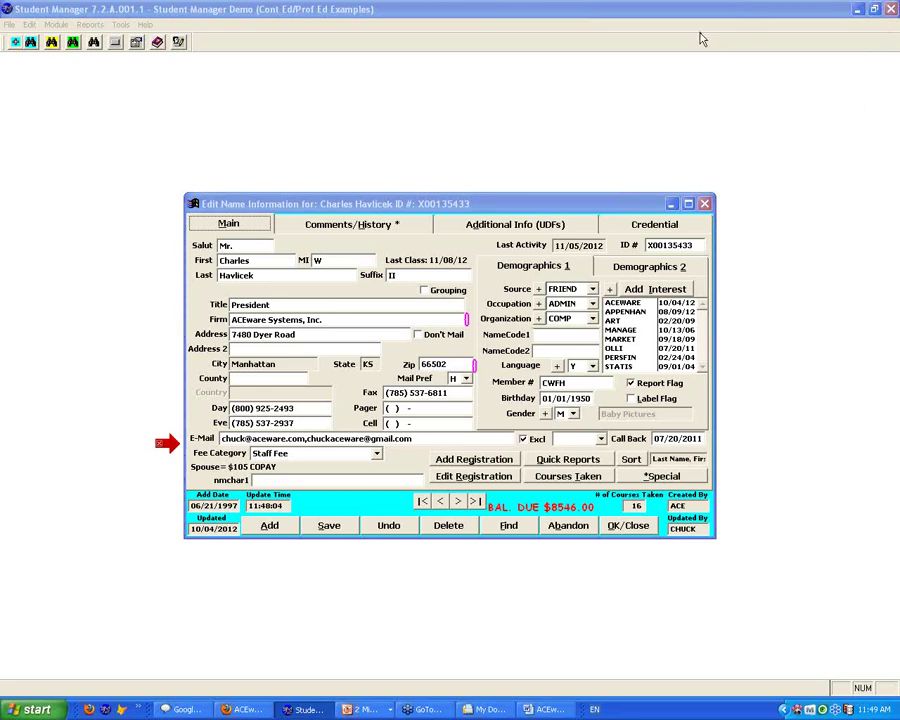
# - Jump the registrant list to 'av', cancel, close the president's record, and start Data Files Backup
pyautogui.click(509, 526)
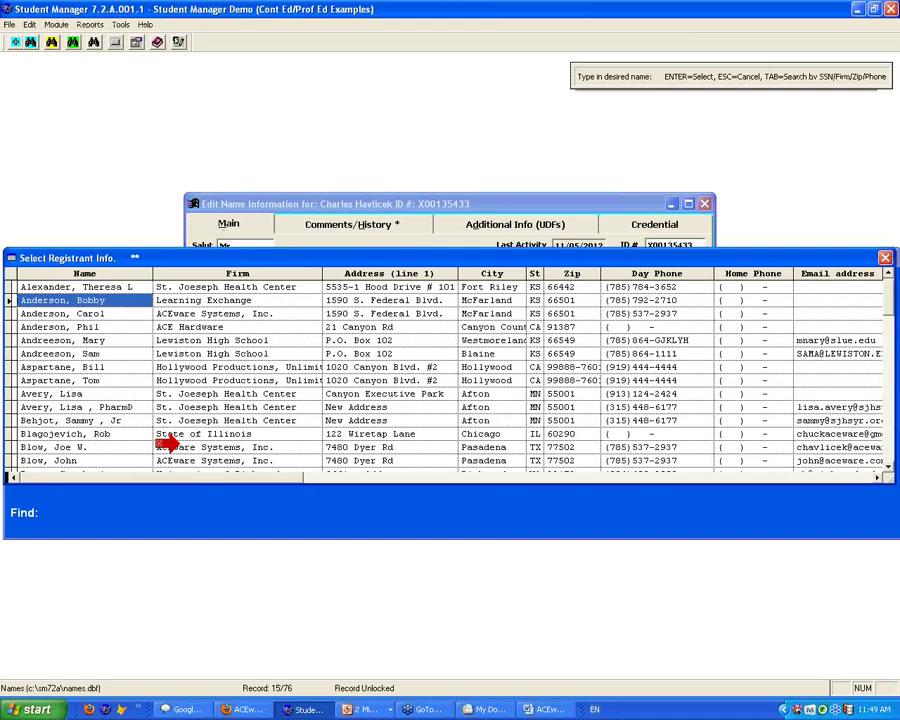
pyautogui.write('av')
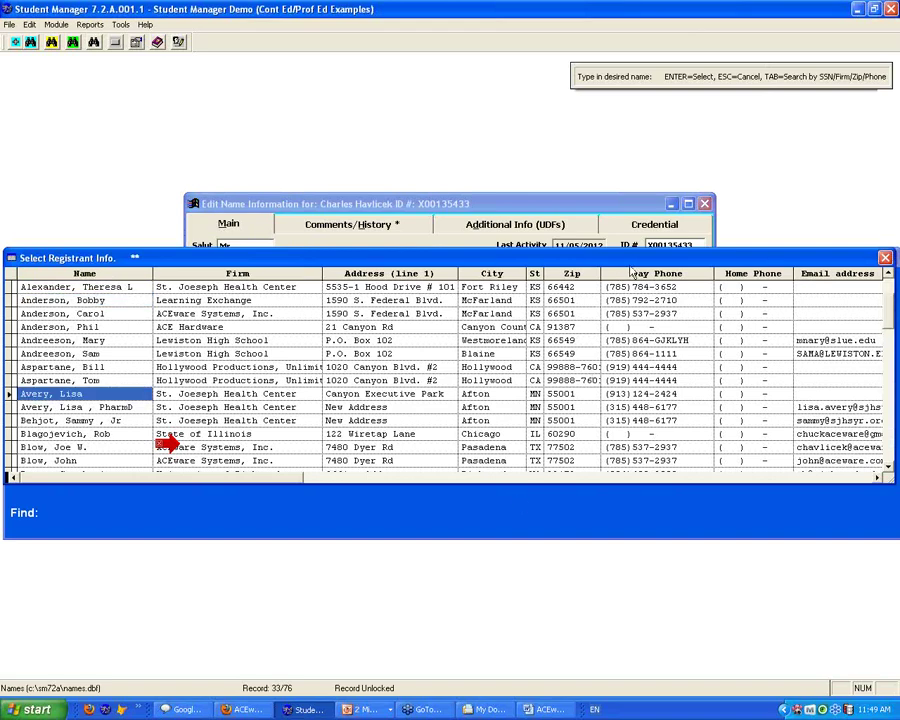
pyautogui.press('Escape')
pyautogui.press('Return')
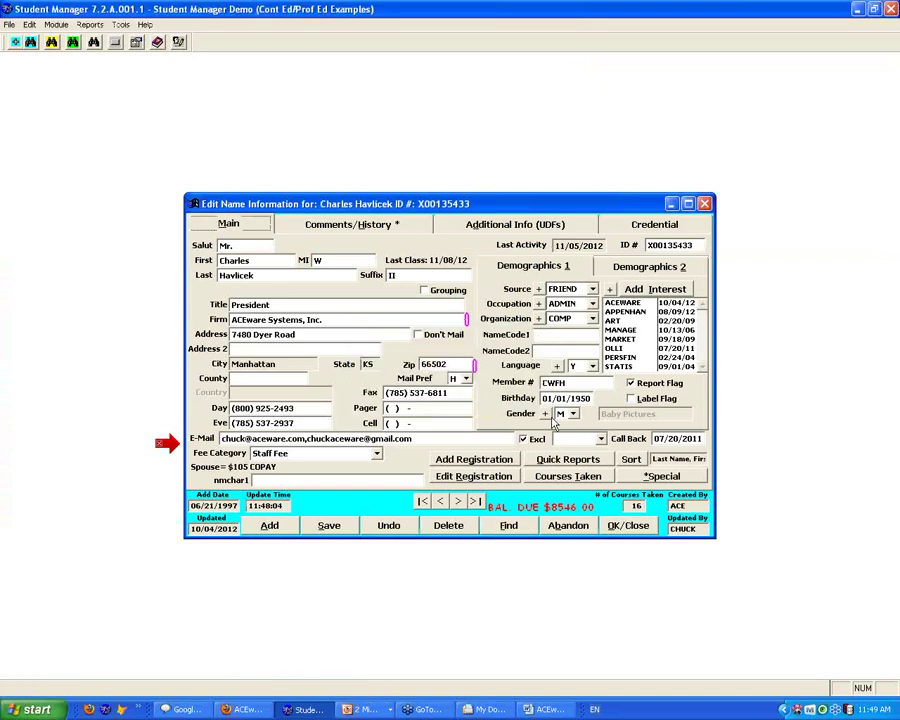
pyautogui.press('Escape')
pyautogui.click(120, 24)
pyautogui.click(170, 181)
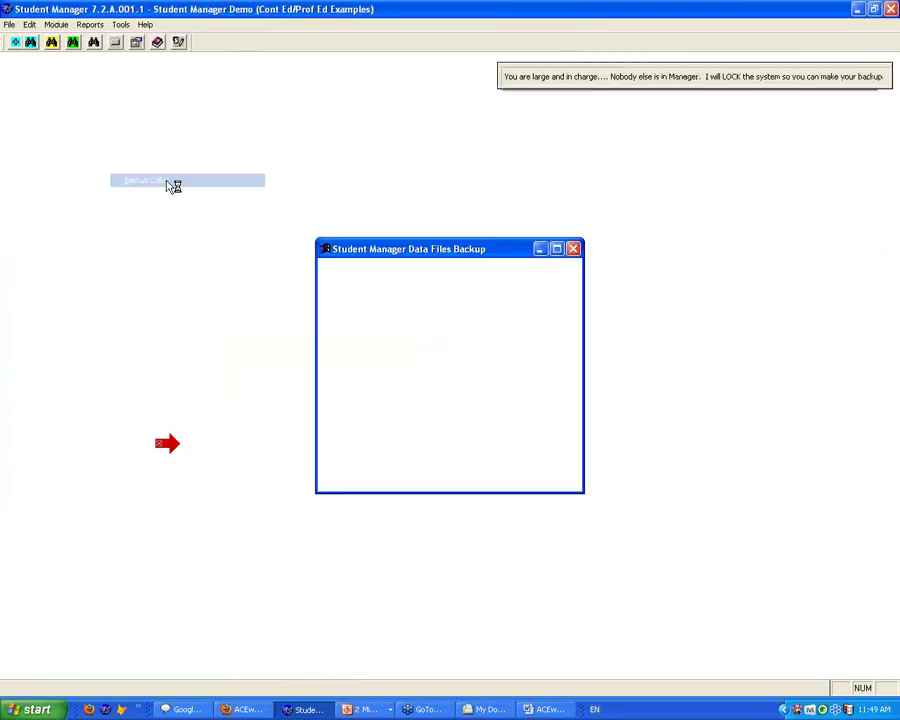
# - Clear the backup directory, back up all data files as SM121004, and exit the backup window
pyautogui.press('Delete')
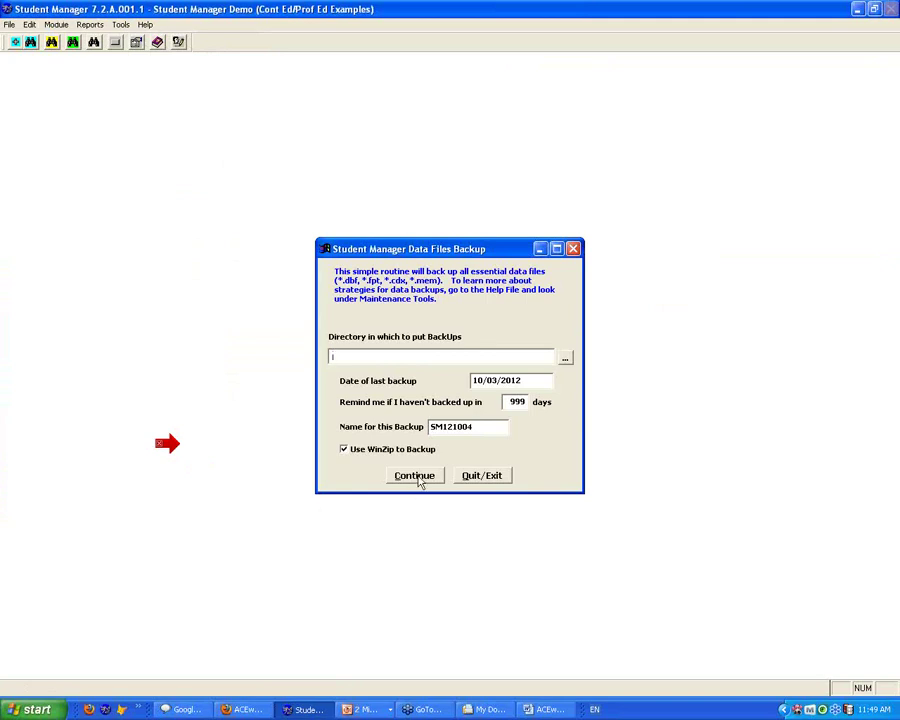
pyautogui.click(418, 478)
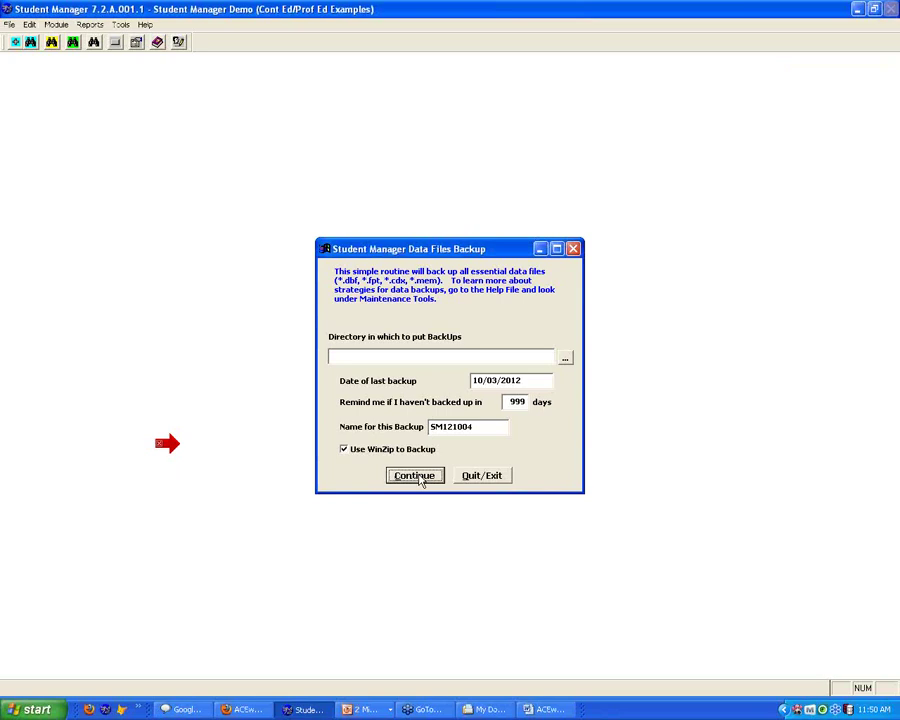
pyautogui.click(459, 392)
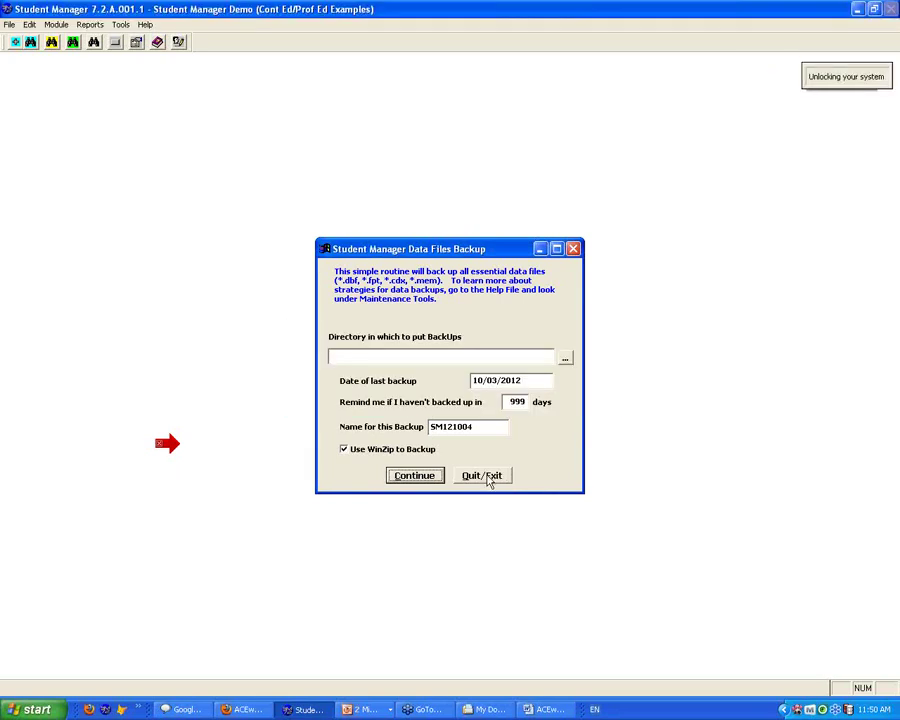
pyautogui.click(489, 477)
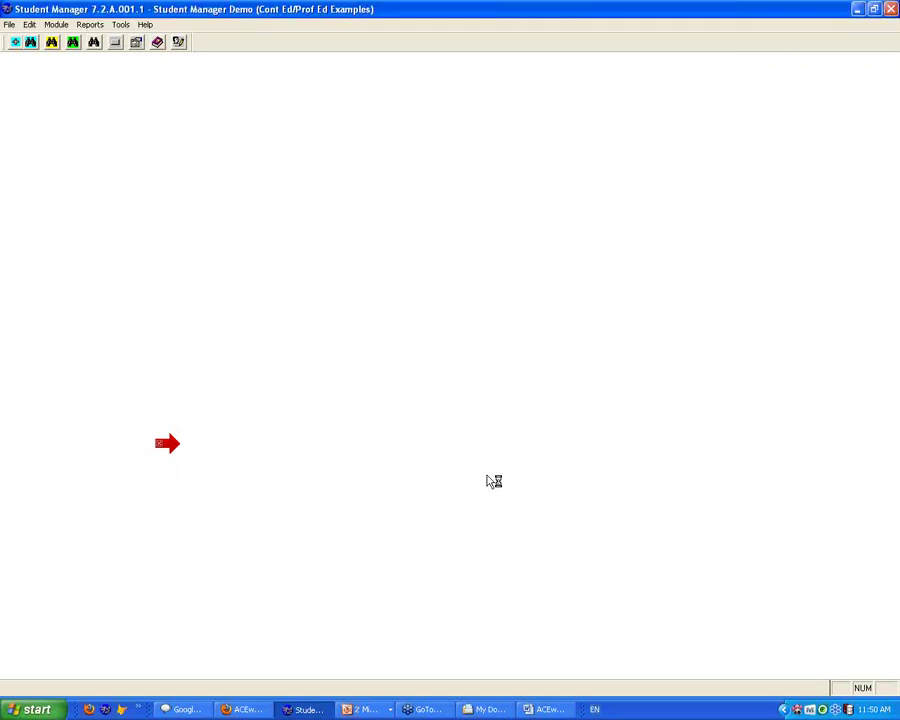
# - Find AVER and step between the Evil Twin and Good Twin duplicate records
pyautogui.click(31, 43)
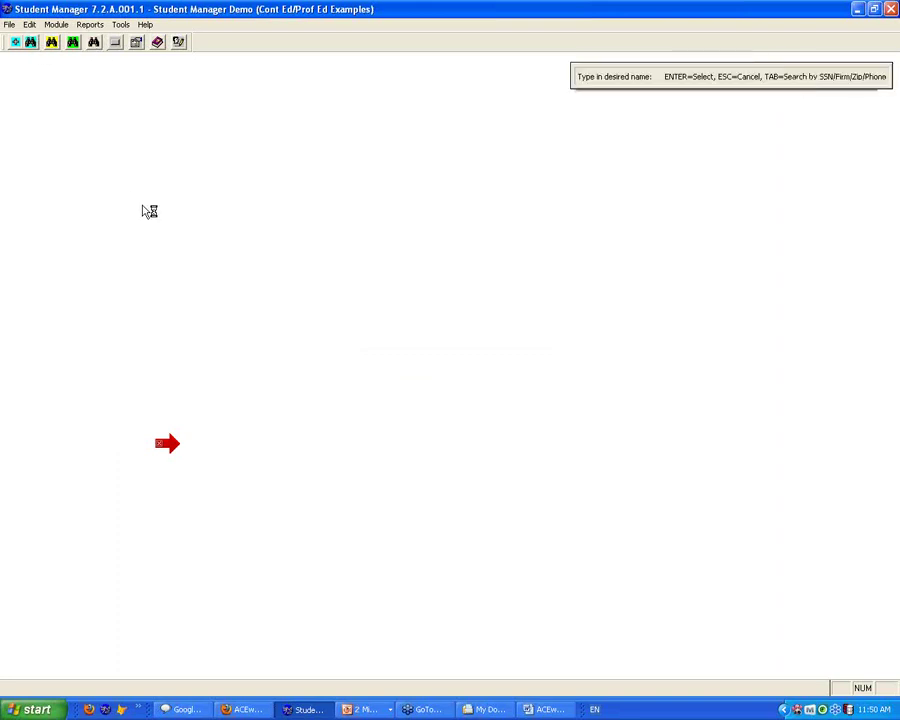
pyautogui.write('AVER')
pyautogui.press('Return')
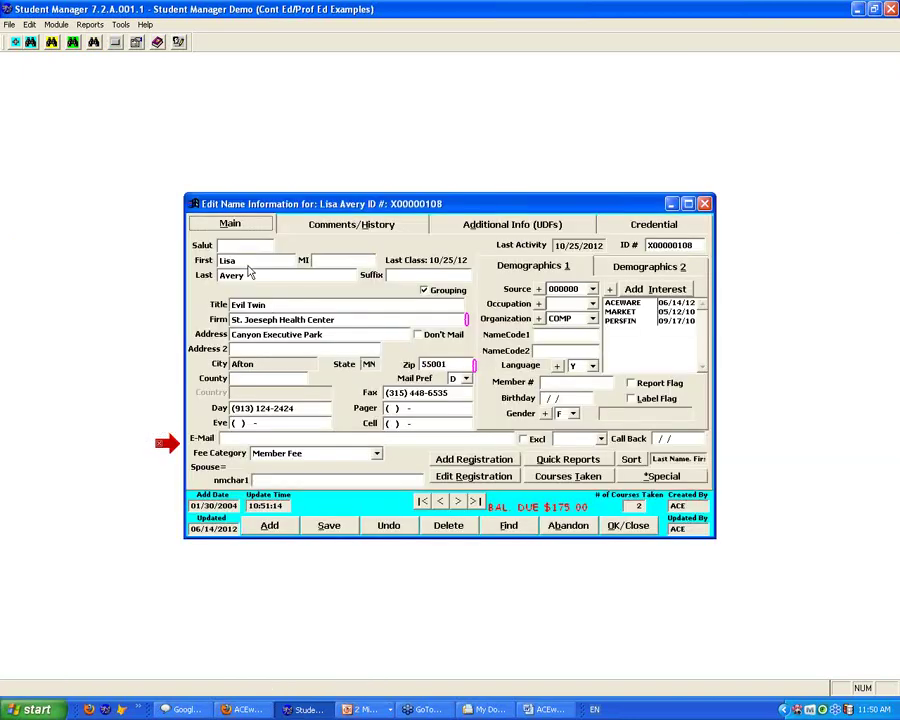
pyautogui.click(457, 501)
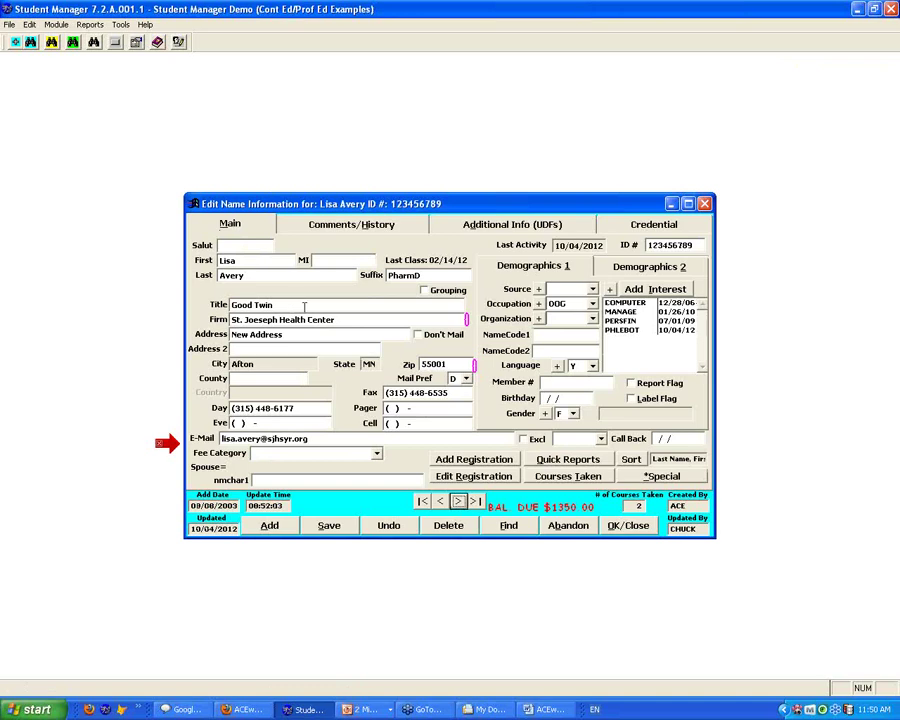
pyautogui.click(419, 408)
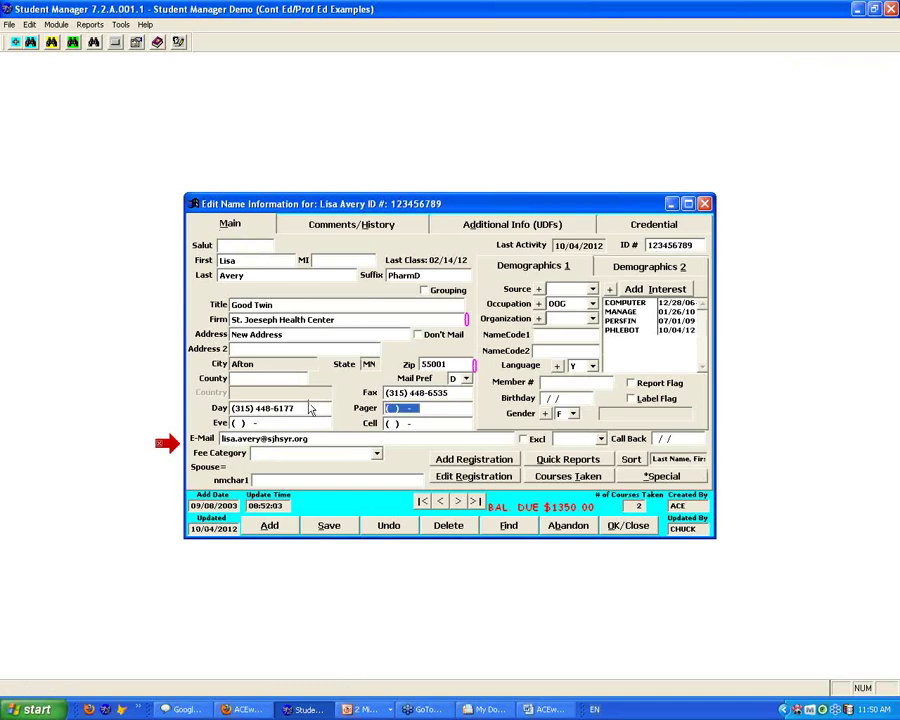
pyautogui.click(440, 501)
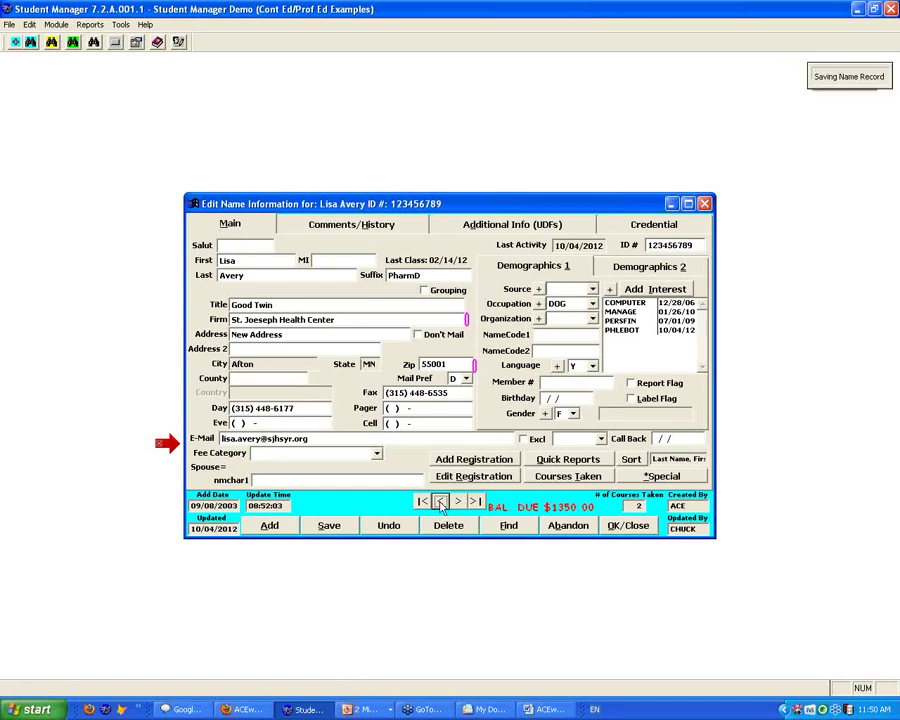
pyautogui.click(422, 425)
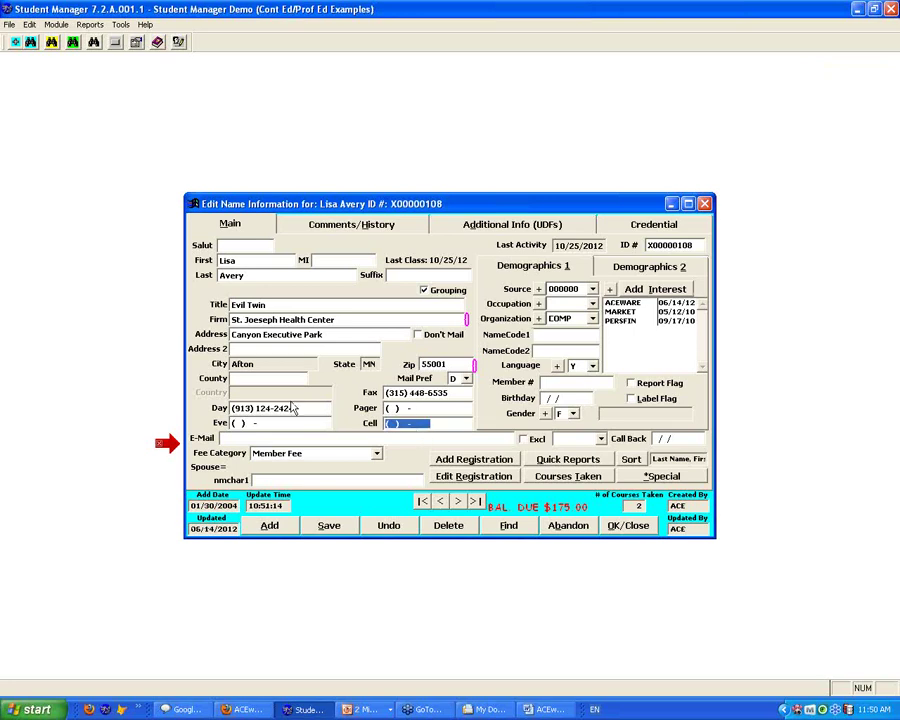
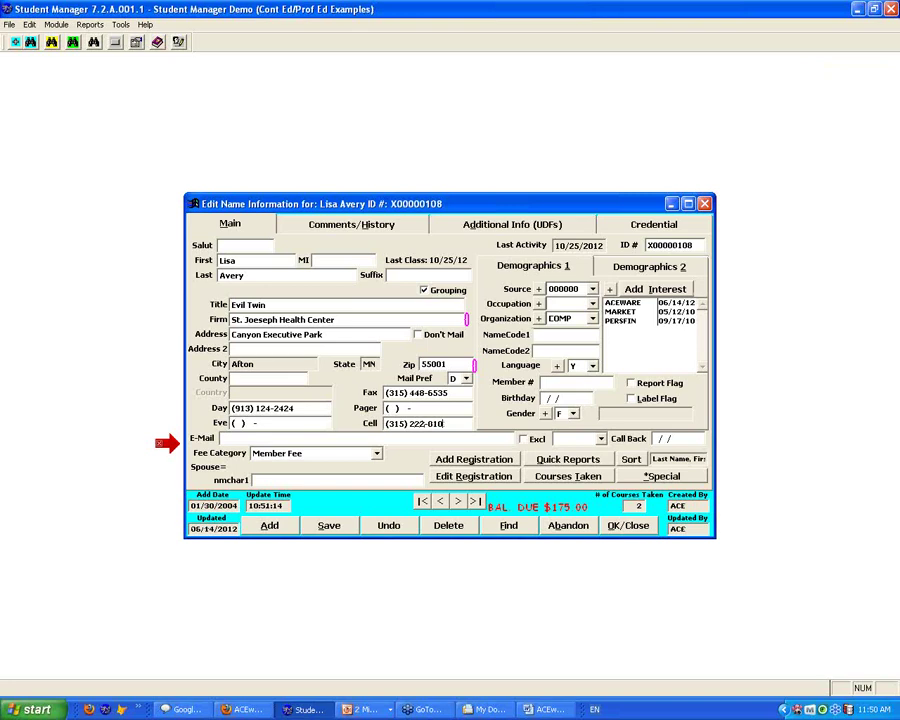
pyautogui.click(329, 525)
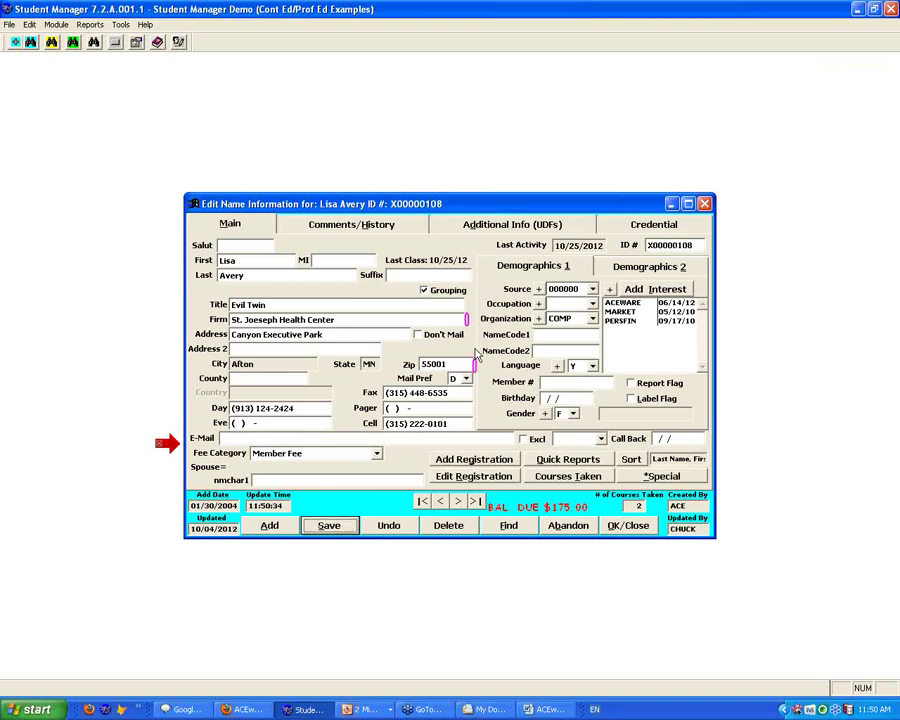
pyautogui.click(459, 502)
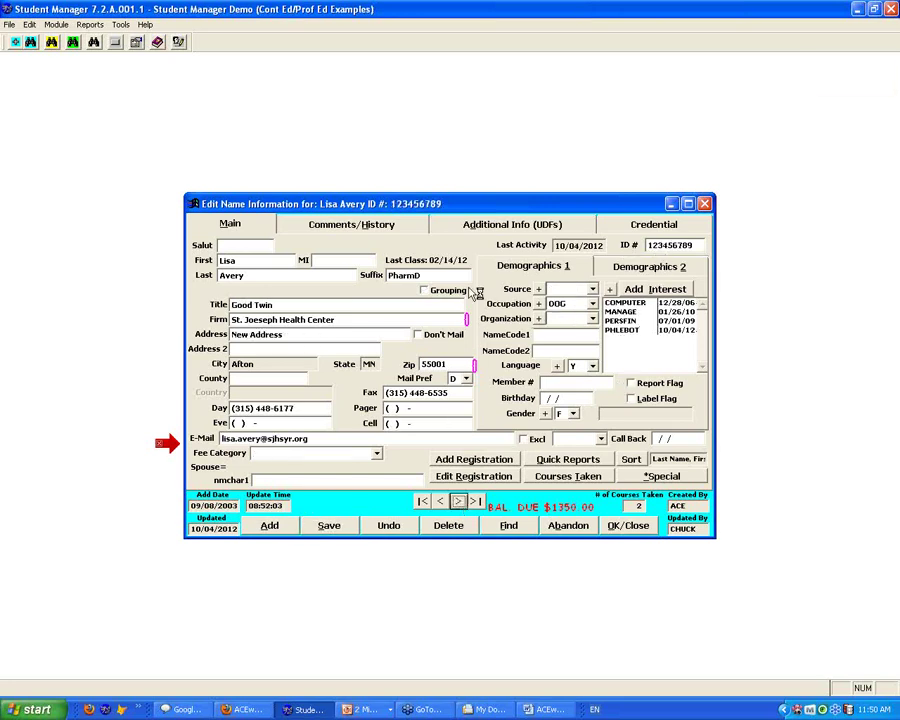
# - Select the Good Twin record's ID number
pyautogui.doubleClick(701, 244)
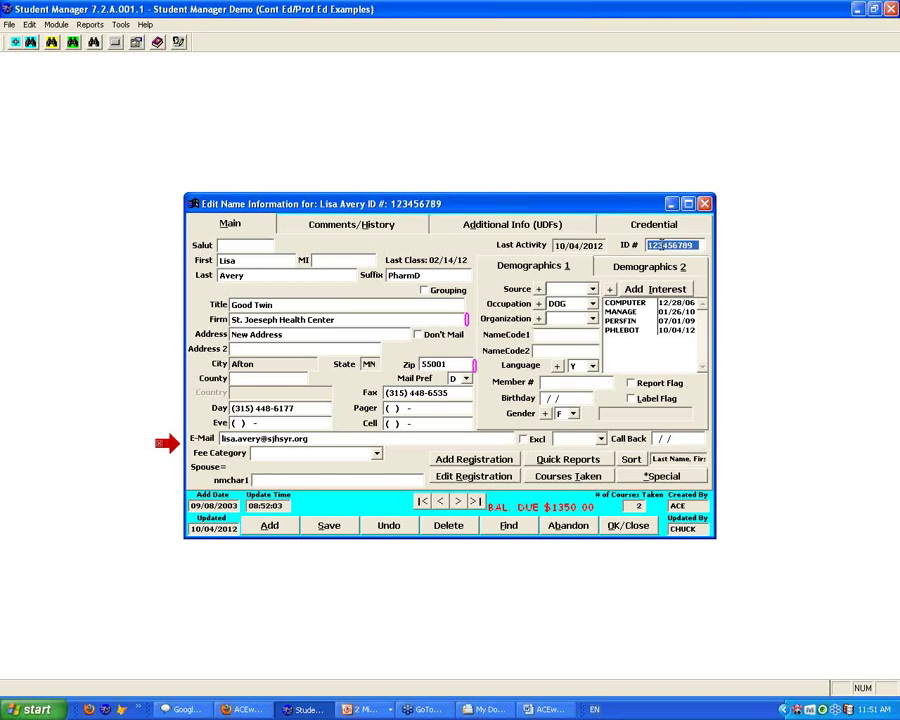
# - Open Preferences, view the Org Defaults tab, and abandon without saving changes
pyautogui.click(137, 43)
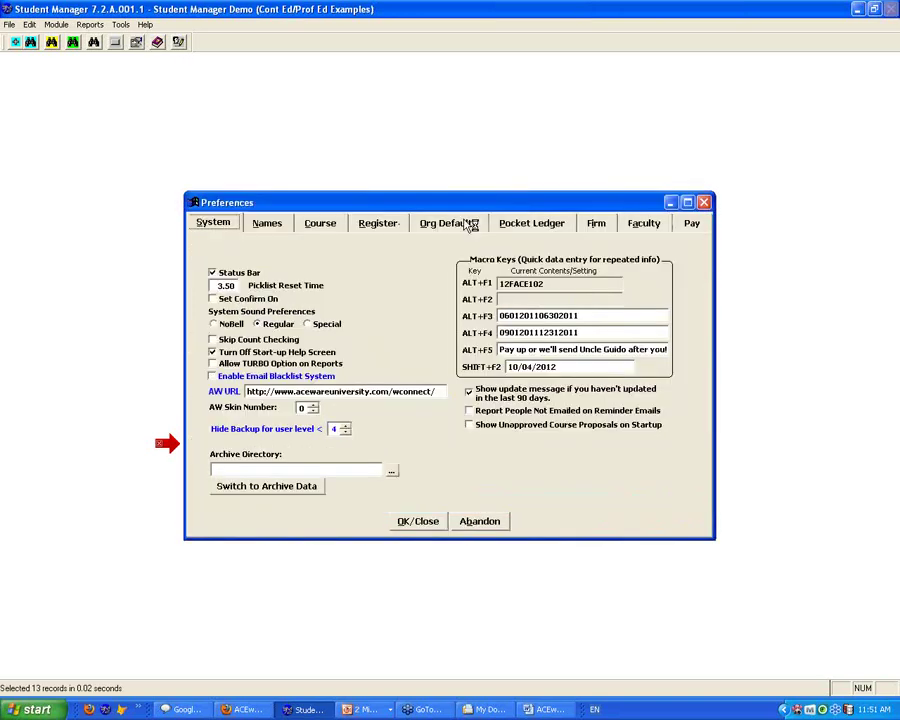
pyautogui.click(468, 223)
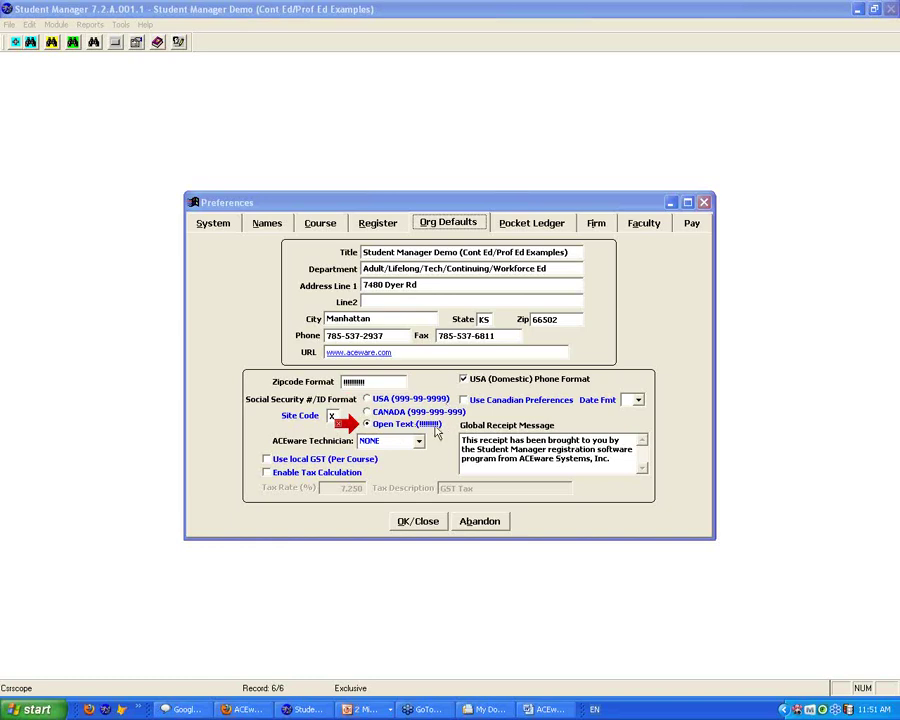
pyautogui.click(481, 530)
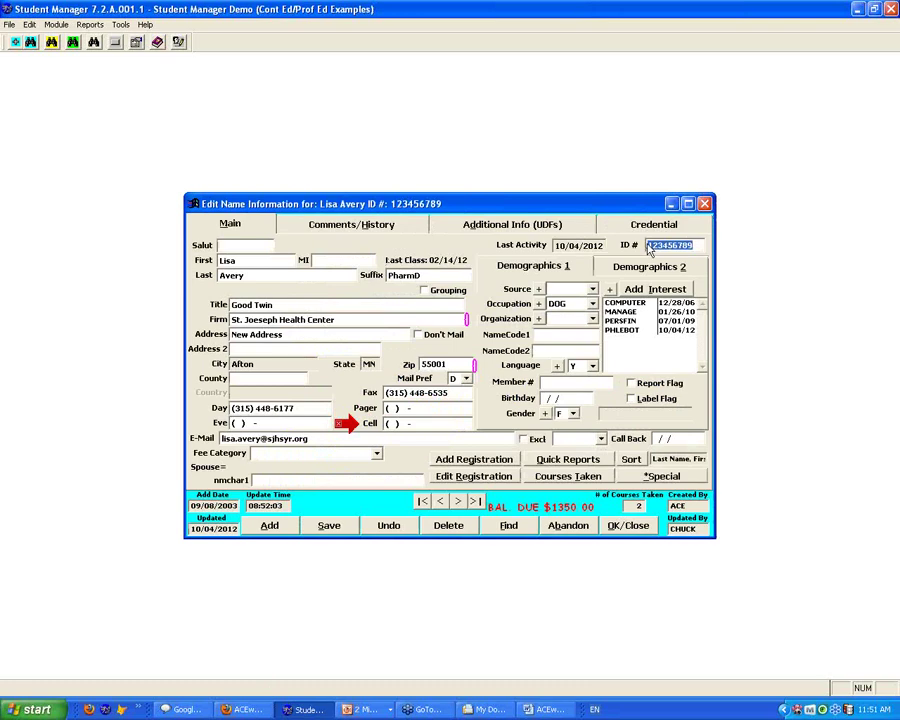
# - Copy the Good Twin's ID number and paste it into the Evil Twin's ID # field
pyautogui.press('End')
pyautogui.hotkey('shift', 'Left')
pyautogui.hotkey('shift', 'Left')
pyautogui.hotkey('shift', 'Left')
pyautogui.hotkey('shift', 'Left')
pyautogui.hotkey('shift', 'Left')
pyautogui.hotkey('shift', 'Left')
pyautogui.hotkey('shift', 'Left')
pyautogui.hotkey('shift', 'Left')
pyautogui.hotkey('shift', 'Left')
pyautogui.hotkey('ctrl', 'c')
pyautogui.rightClick(700, 245)
pyautogui.click(725, 266)
pyautogui.click(440, 502)
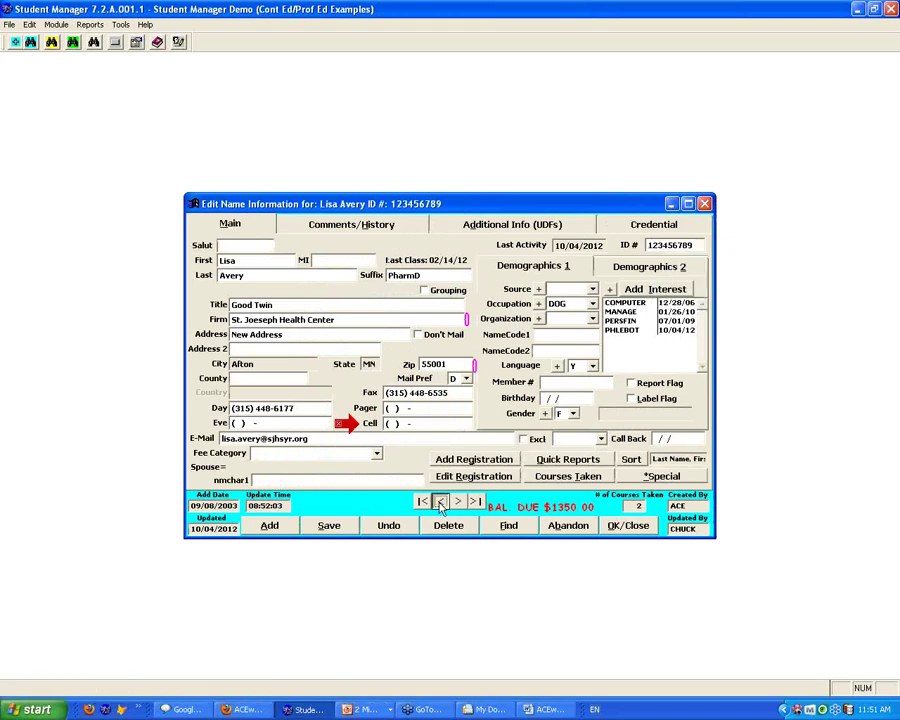
pyautogui.moveTo(690, 245); pyautogui.dragTo(641, 246)
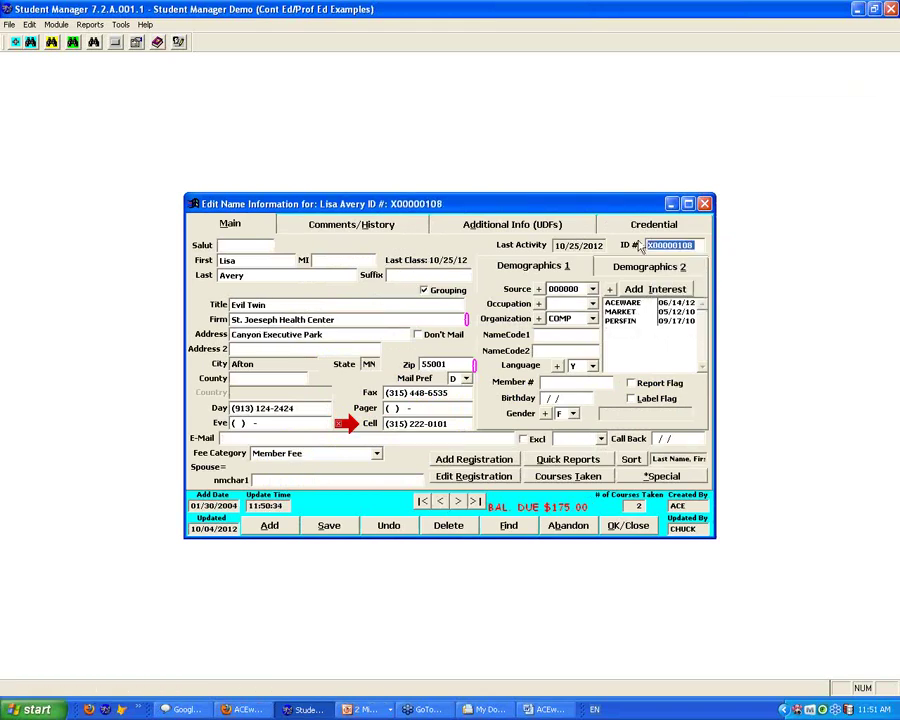
pyautogui.rightClick(648, 245)
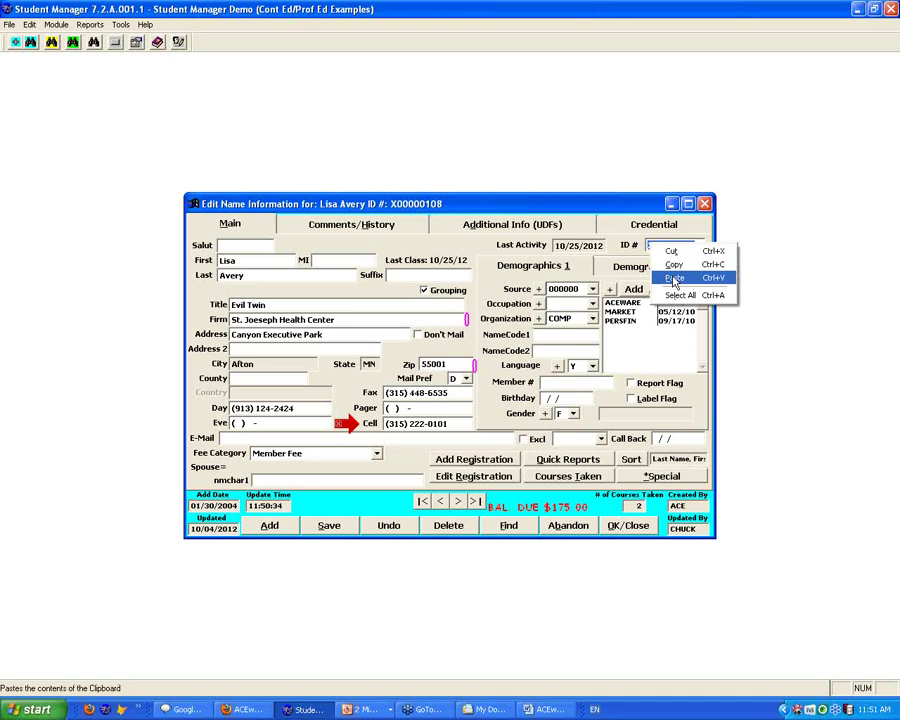
pyautogui.click(668, 274)
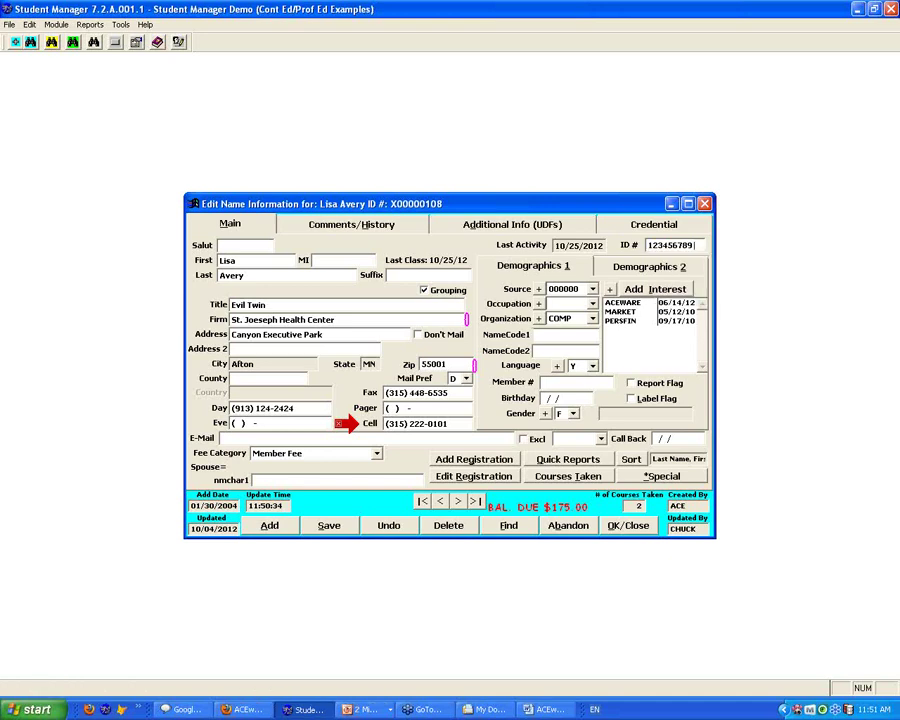
pyautogui.click(676, 278)
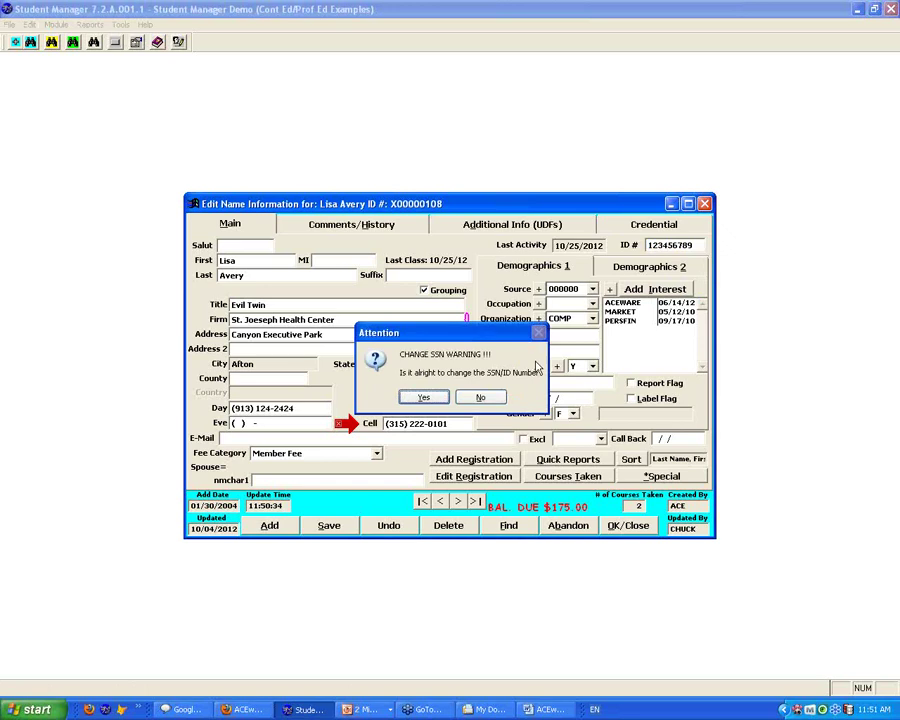
# - Confirm the SSN change, choose Combine Names, and continue combining the duplicate records
pyautogui.click(425, 398)
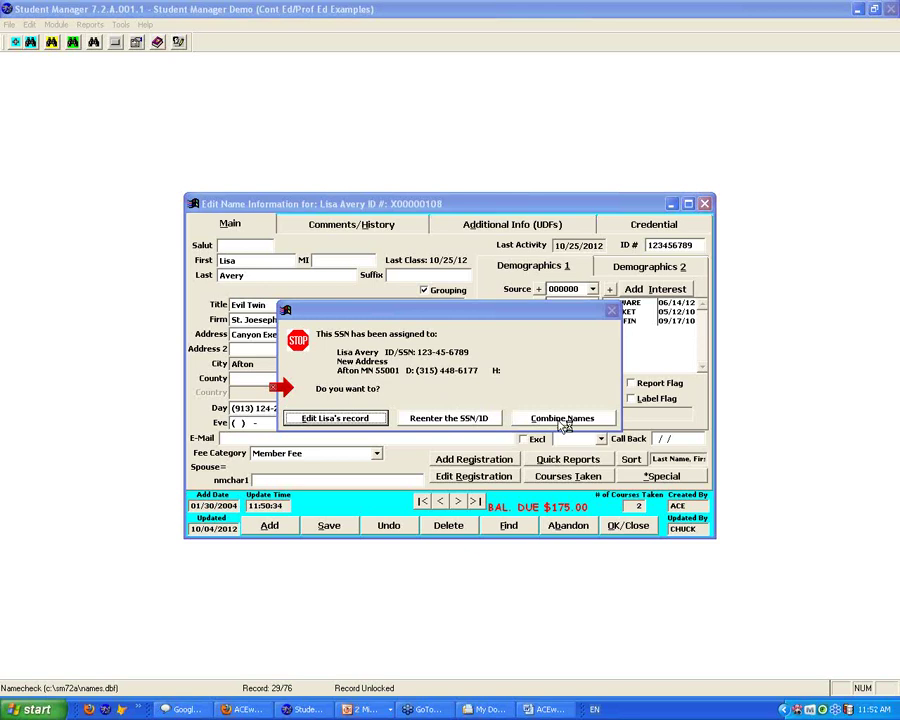
pyautogui.click(563, 422)
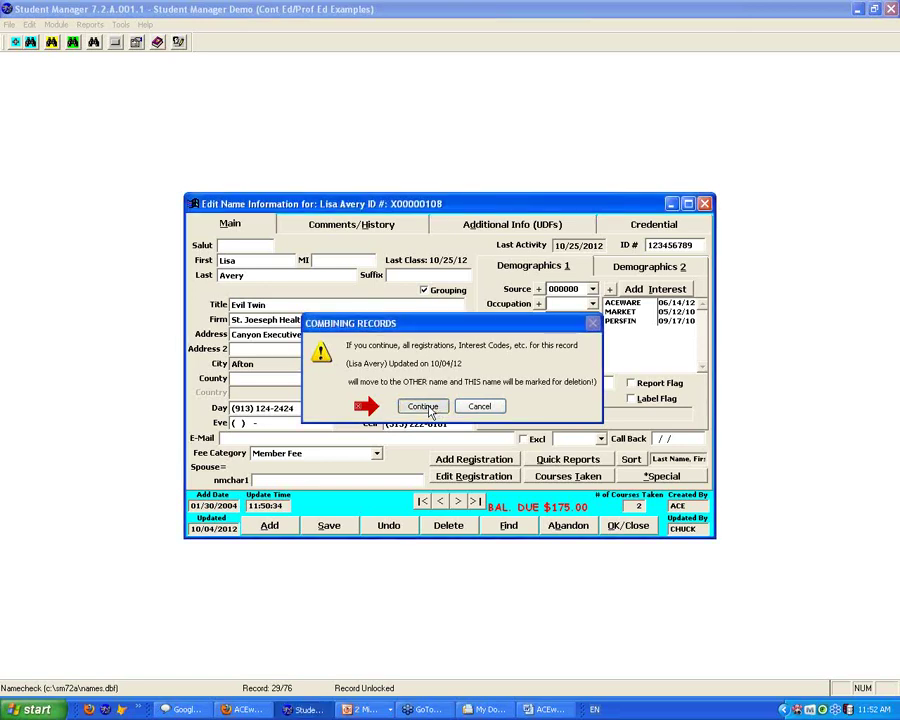
pyautogui.click(422, 407)
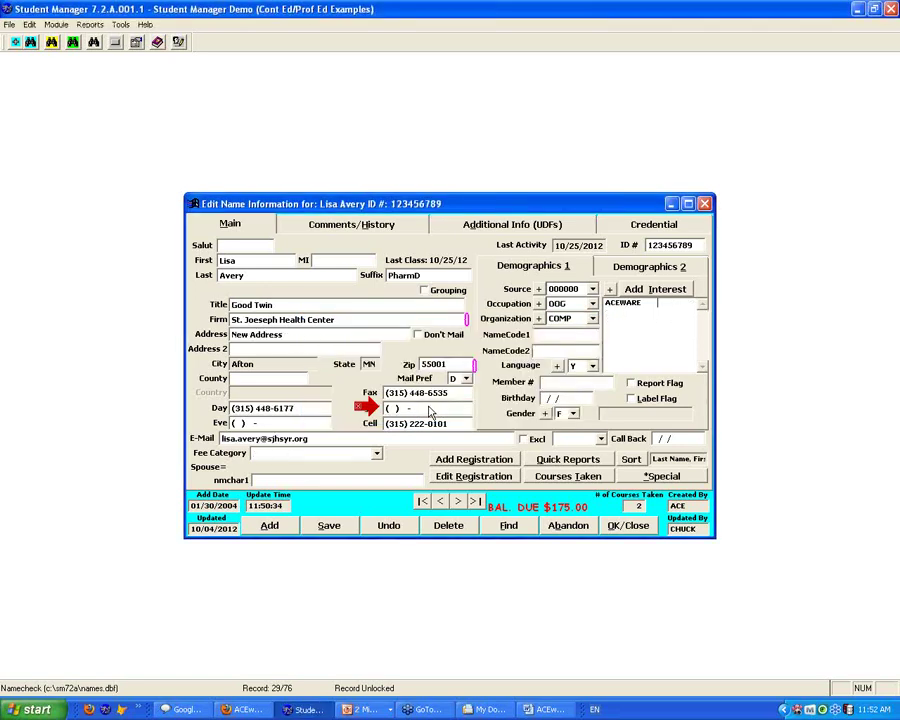
# - Step to the deleted duplicate and back so the Good Twin record saves with $1525.00 due
pyautogui.click(459, 501)
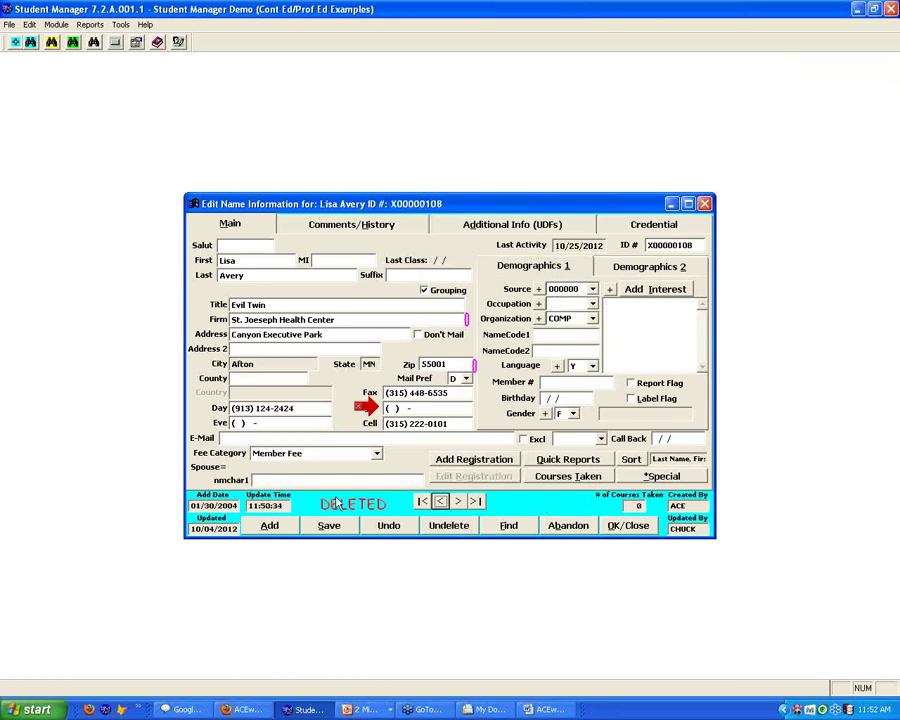
pyautogui.click(459, 501)
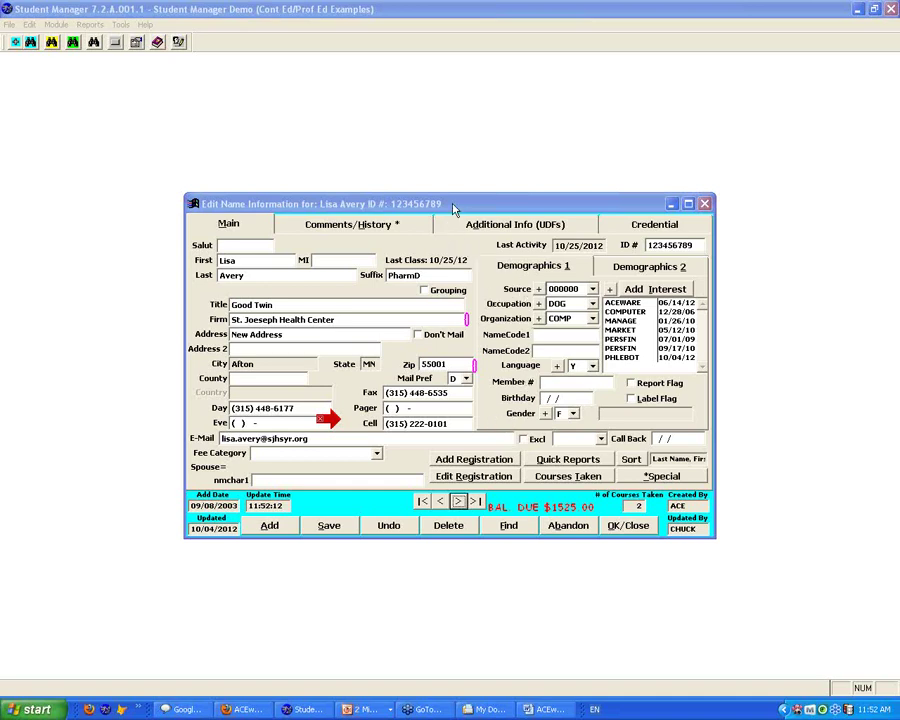
pyautogui.moveTo(453, 207); pyautogui.dragTo(412, 180)
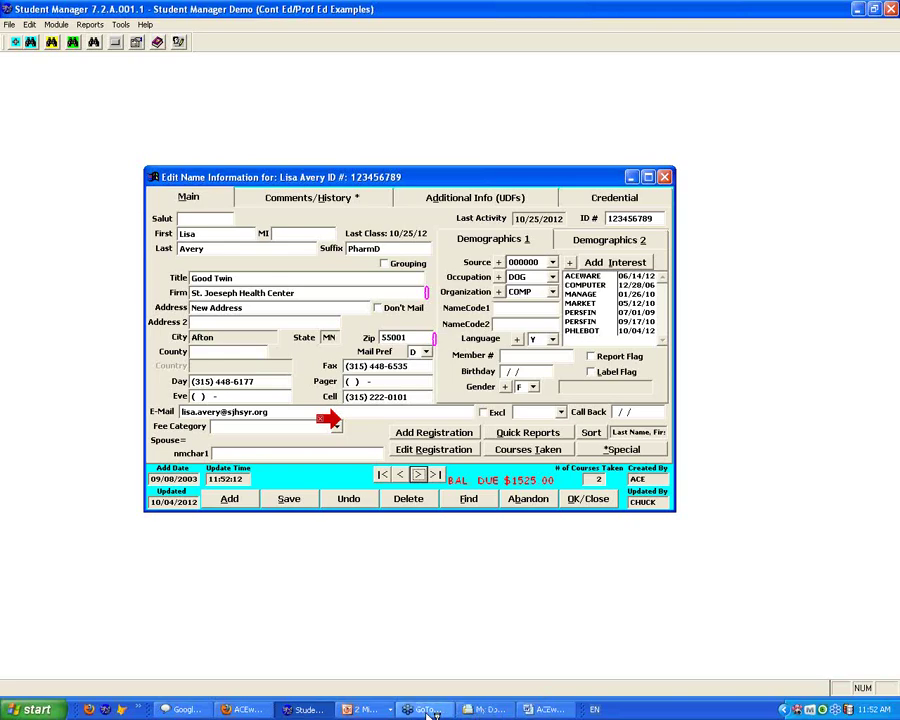
pyautogui.click(385, 710)
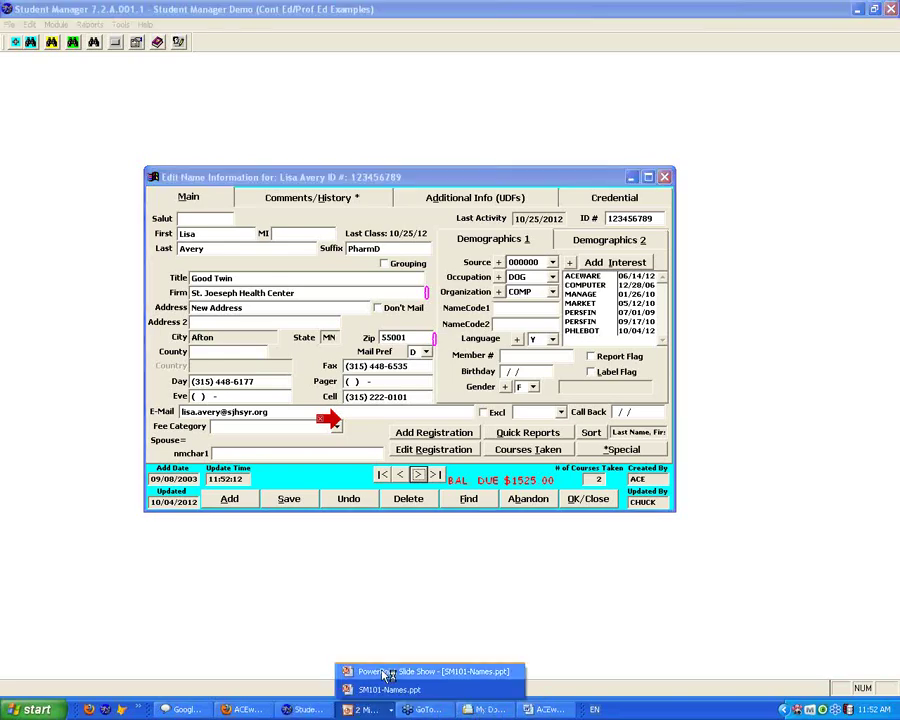
pyautogui.click(388, 672)
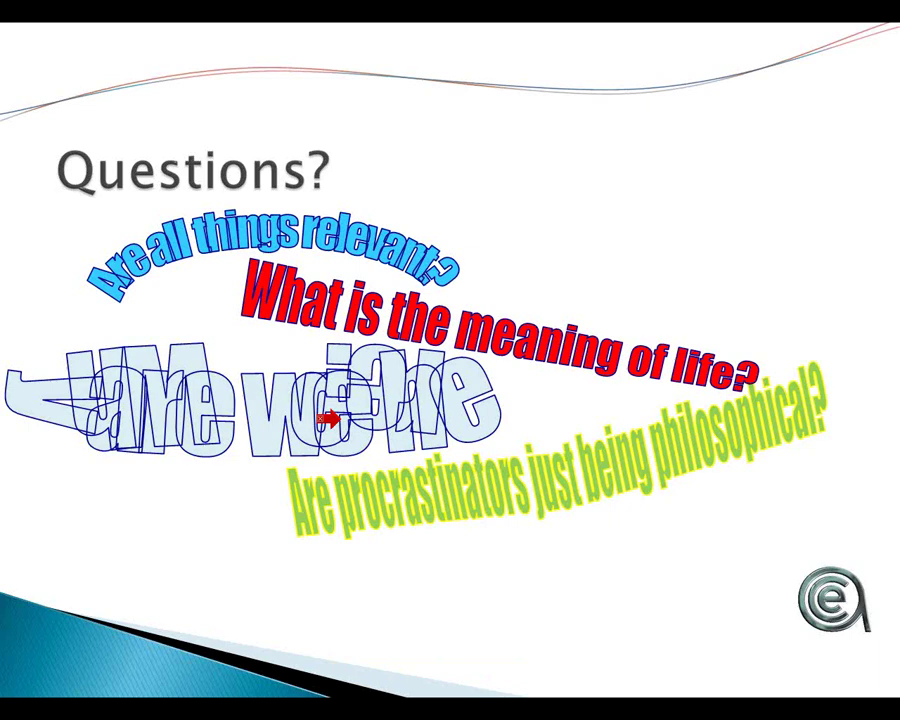
pyautogui.hotkey('alt', 'Tab')
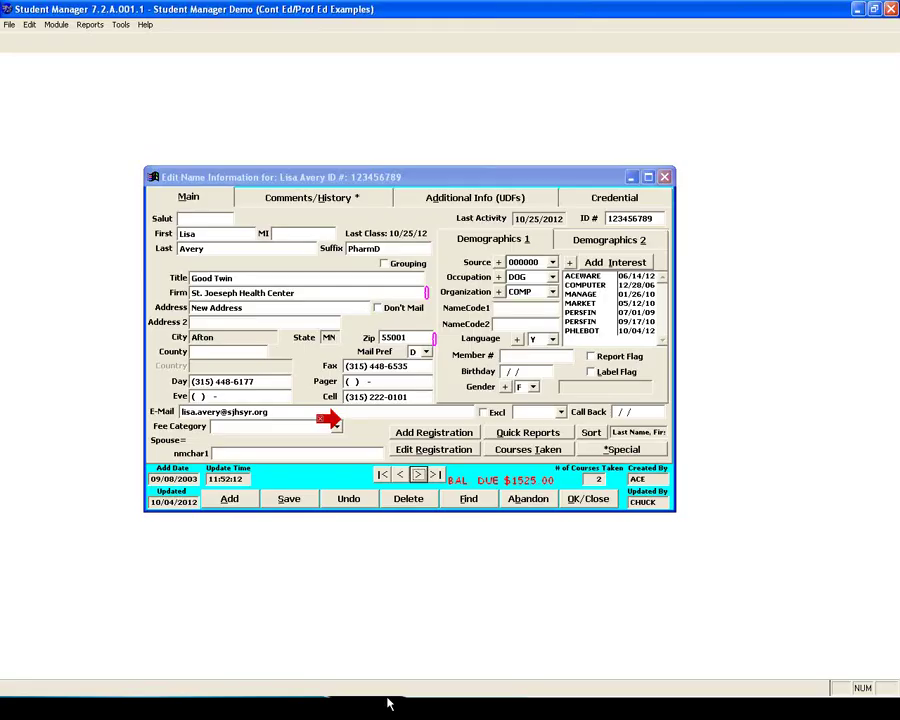
# - Open Module > Other > Edit Firm and scroll through the firms list
pyautogui.click(57, 26)
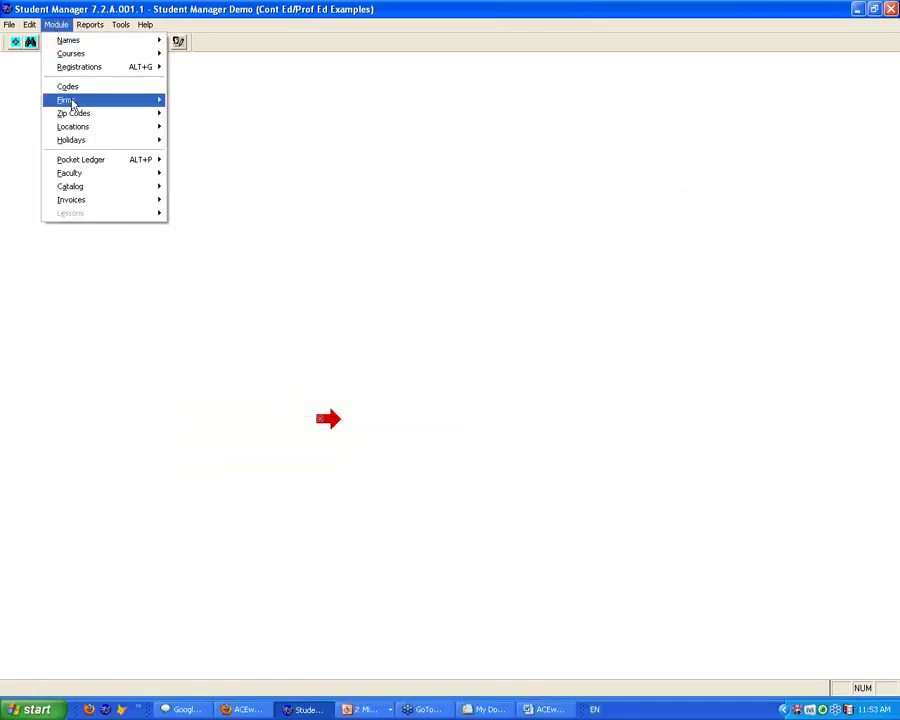
pyautogui.moveTo(74, 100)
pyautogui.click(180, 114)
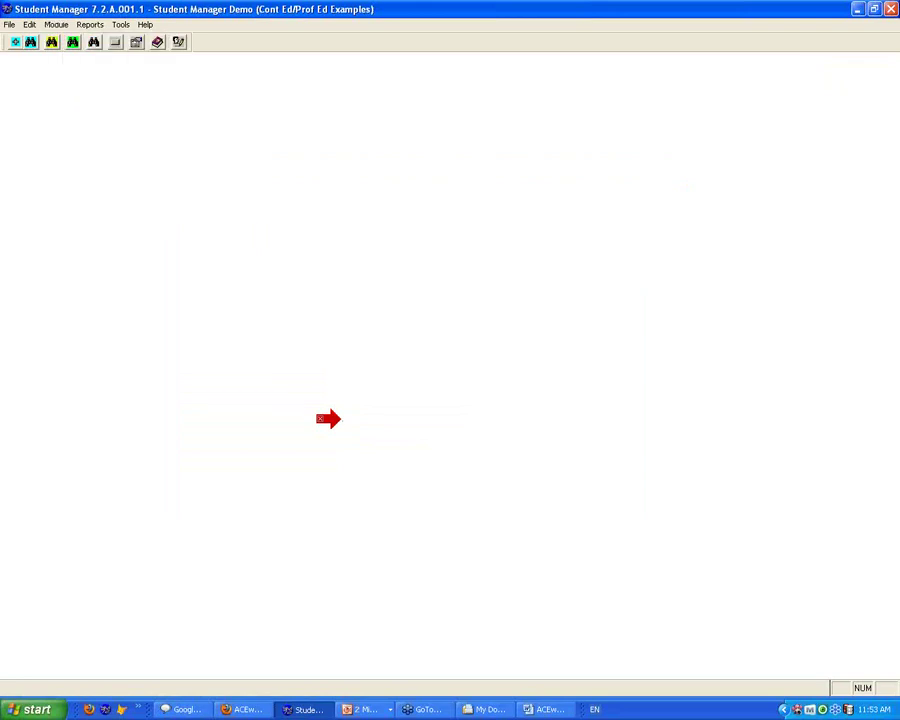
pyautogui.scroll(-2, 328, 419)
pyautogui.scroll(-3, 119, 385)
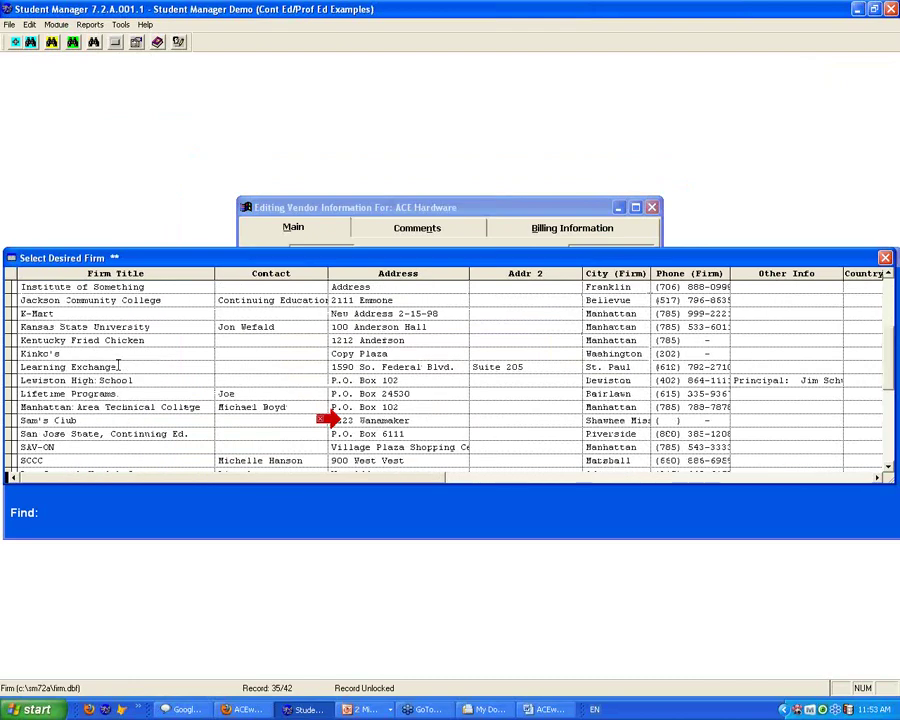
# - Open the Institute of Something firm record, then close it
pyautogui.click(96, 285)
pyautogui.doubleClick(96, 285)
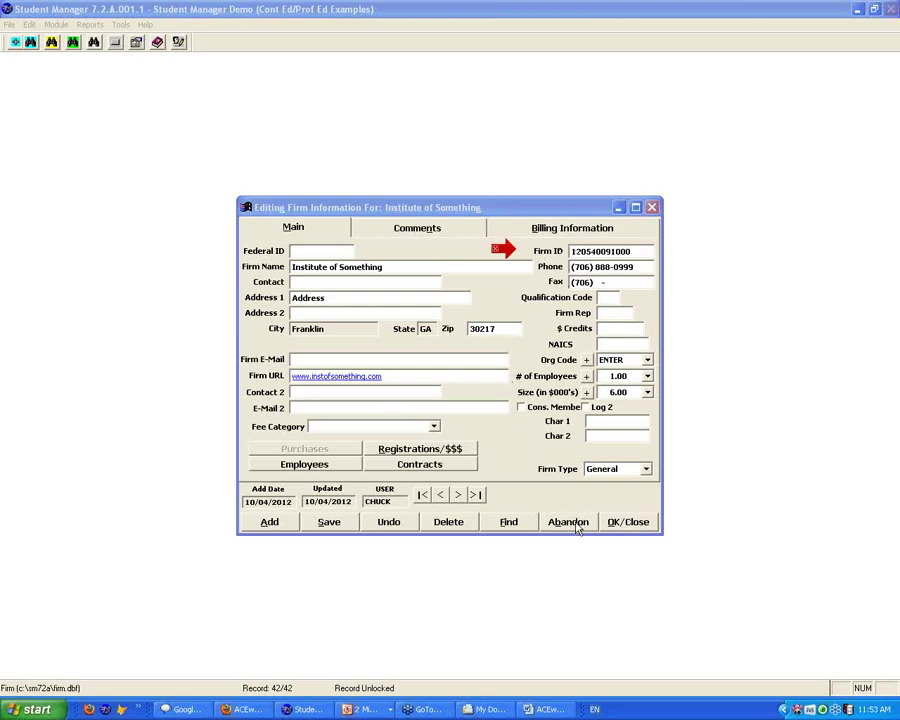
pyautogui.click(641, 526)
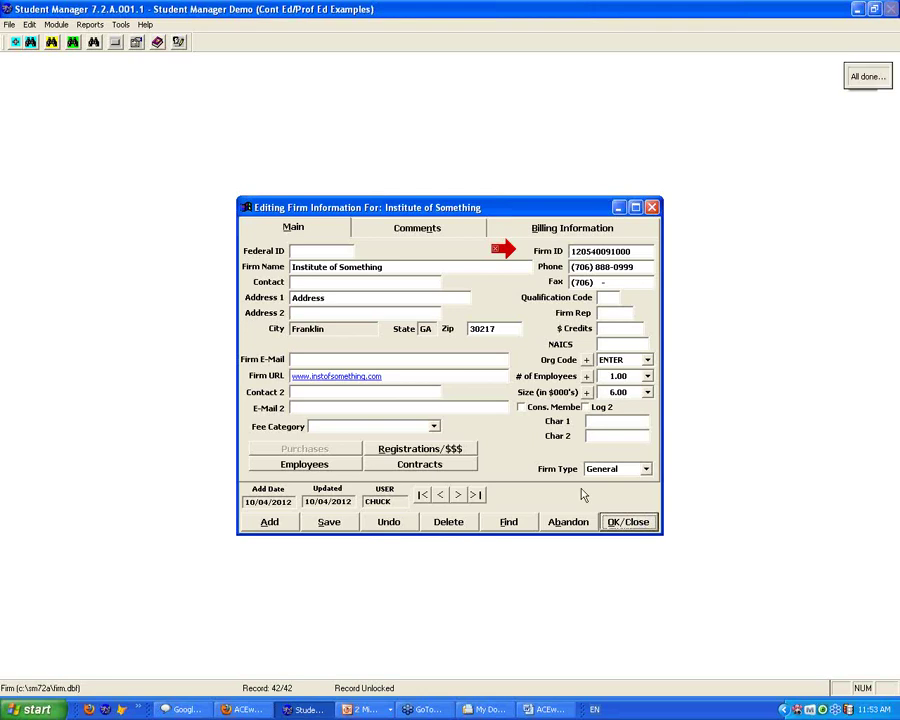
pyautogui.click(119, 26)
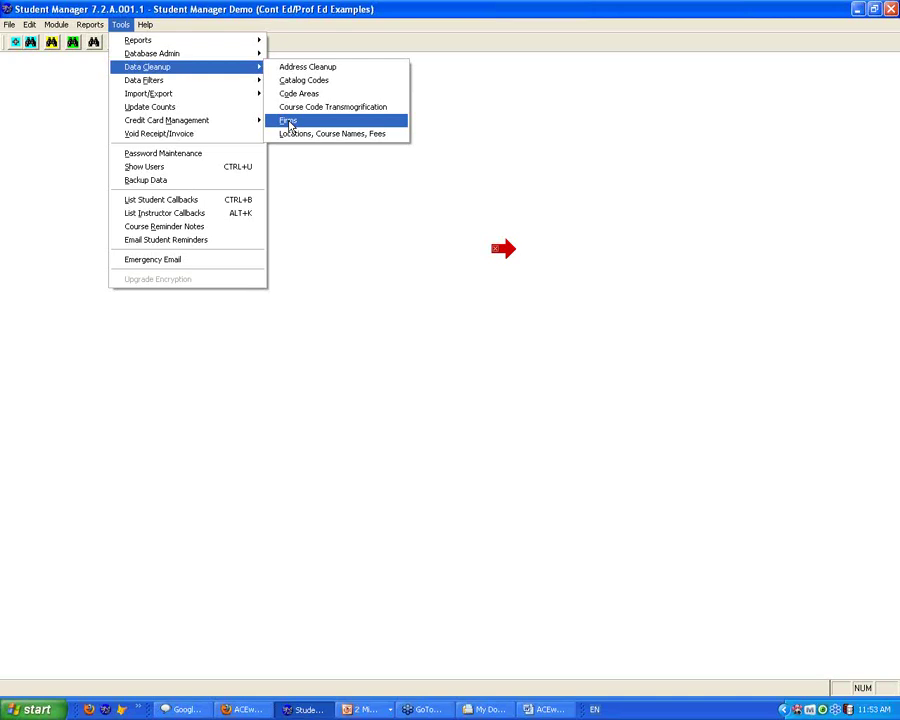
# - Search the Firms data cleanup tool for keyword 'university', listing 4 firm records
pyautogui.click(289, 122)
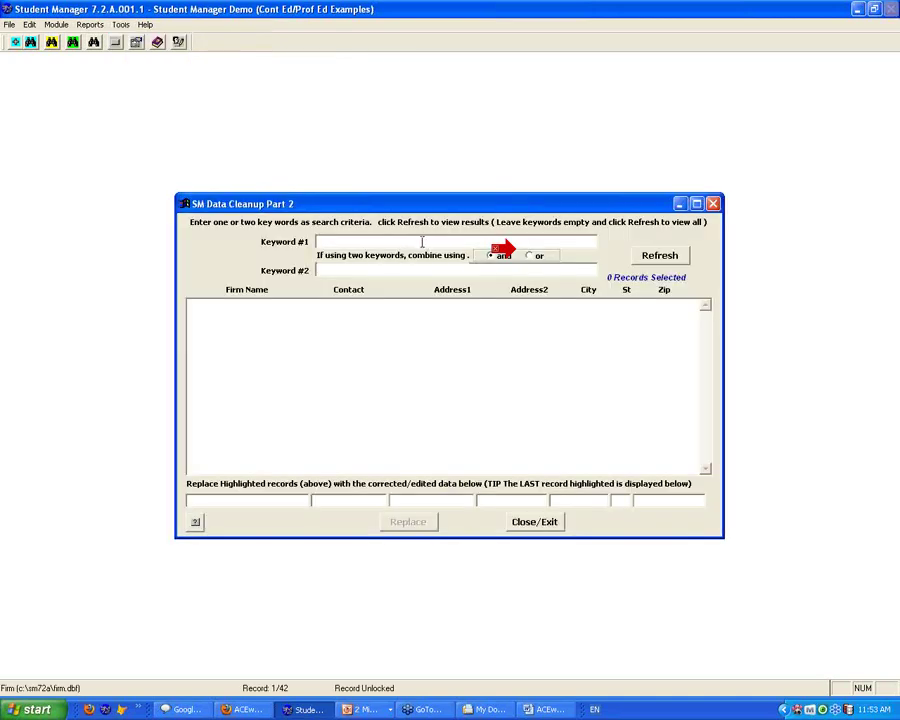
pyautogui.moveTo(424, 238); pyautogui.dragTo(140, 210)
pyautogui.write('university')
pyautogui.click(655, 258)
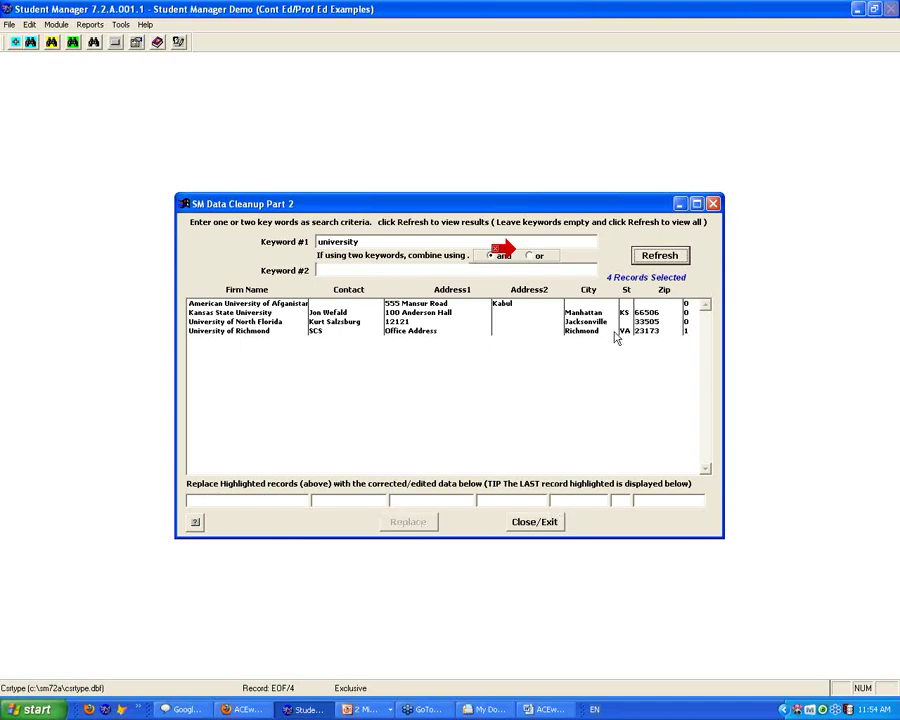
# - Close the firms cleanup tool and browse the Reports menu
pyautogui.click(716, 205)
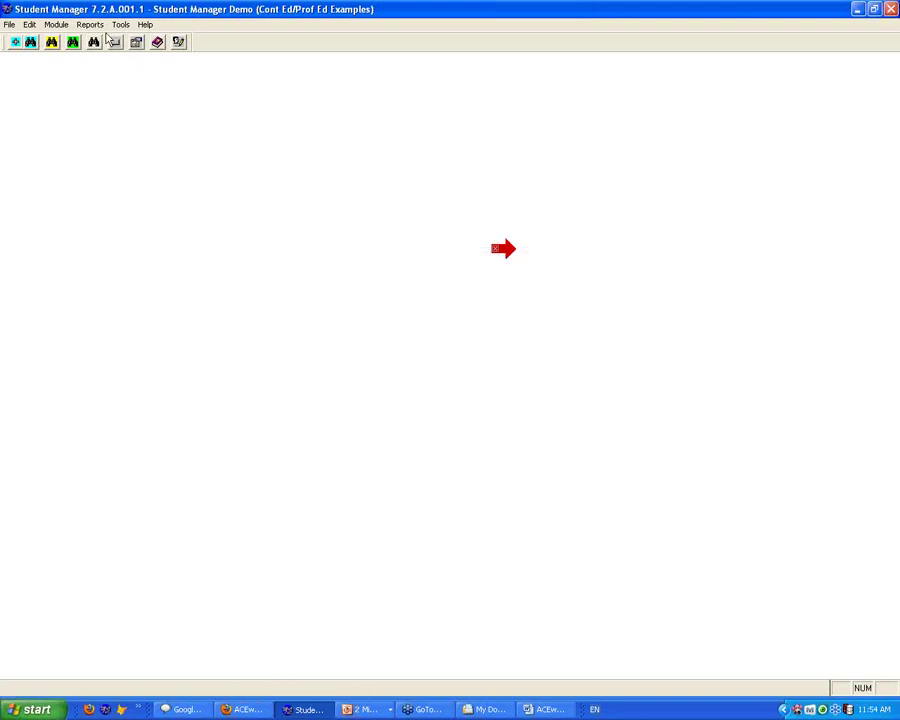
pyautogui.click(89, 24)
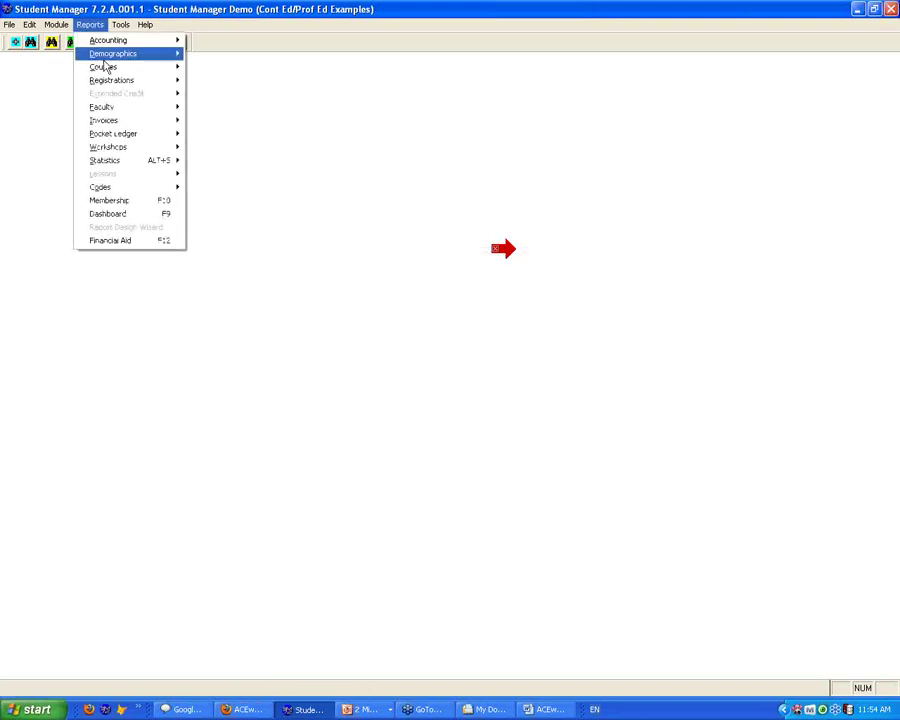
pyautogui.moveTo(107, 70)
# - Preview the Address Cleanup routines under Tools > Data Cleanup without running them, then close it
pyautogui.moveTo(120, 24)
pyautogui.moveTo(160, 66)
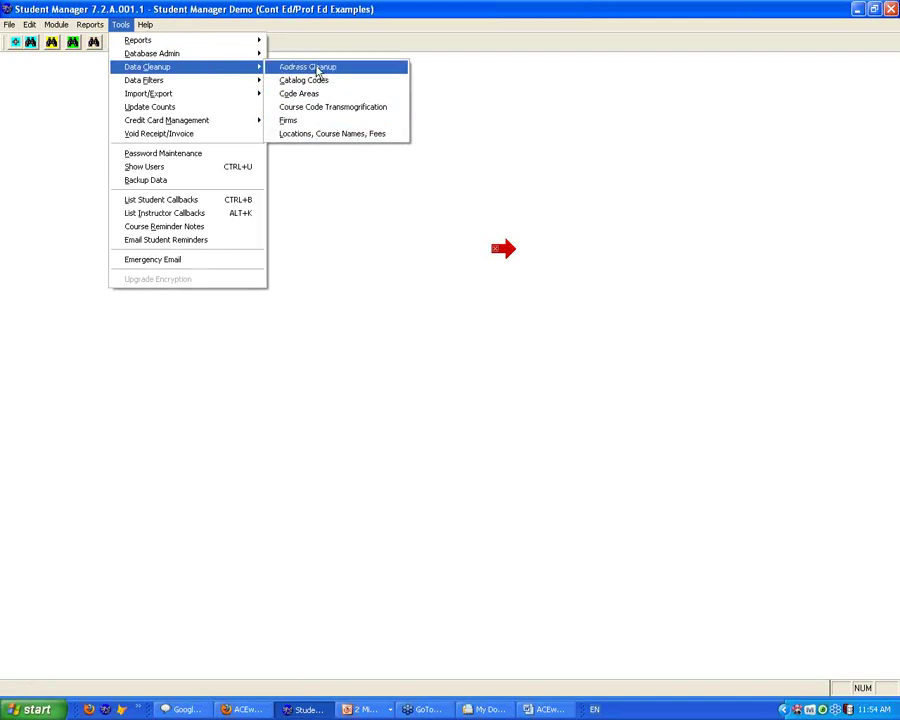
pyautogui.click(317, 69)
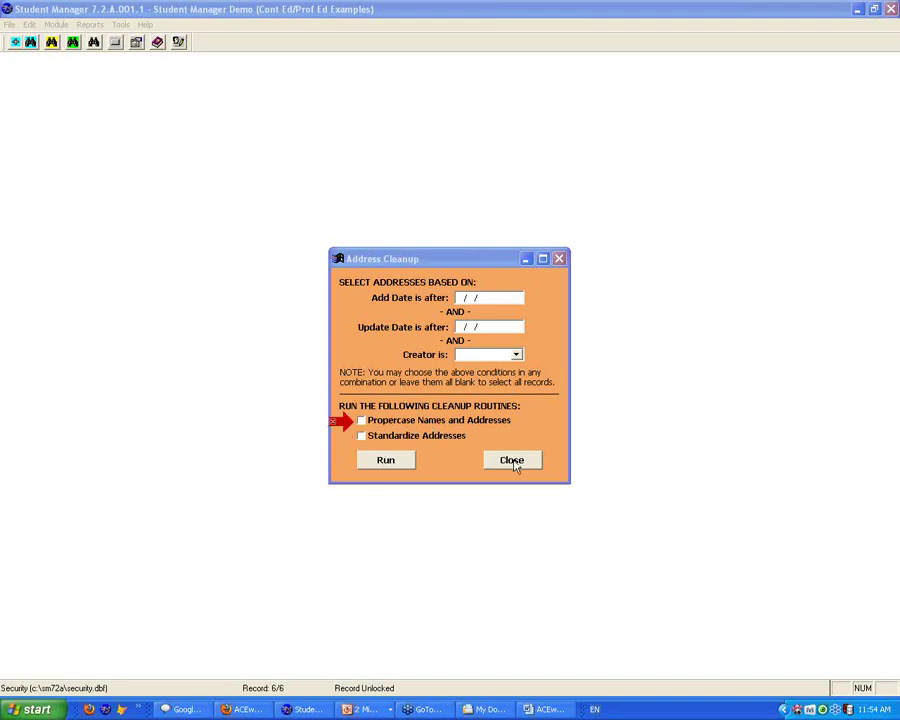
pyautogui.click(512, 461)
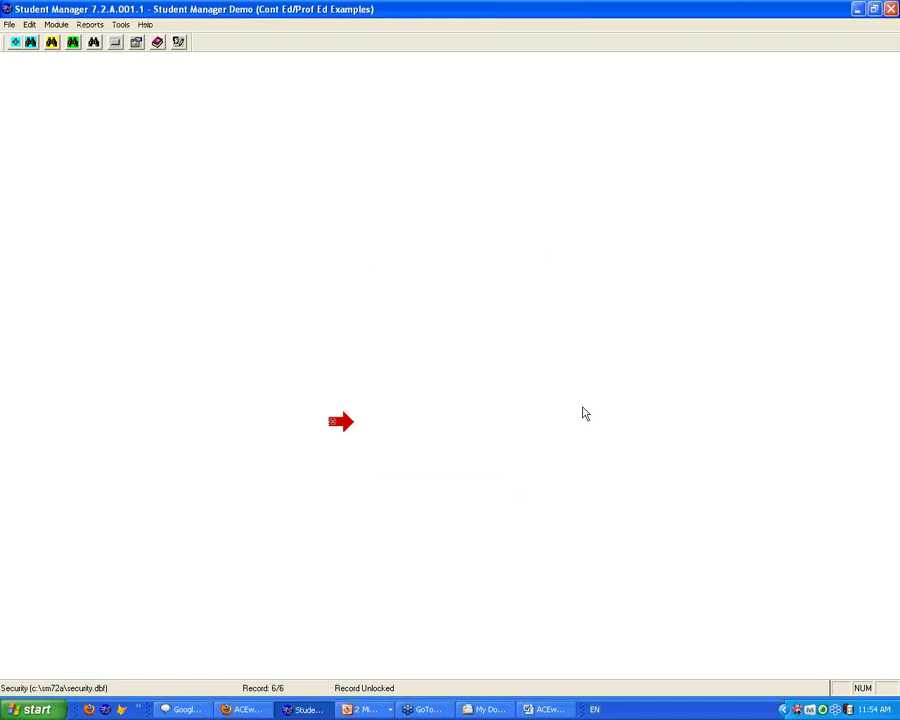
# - Bring the PowerPoint slide show forward from the taskbar group to present it
pyautogui.click(378, 709)
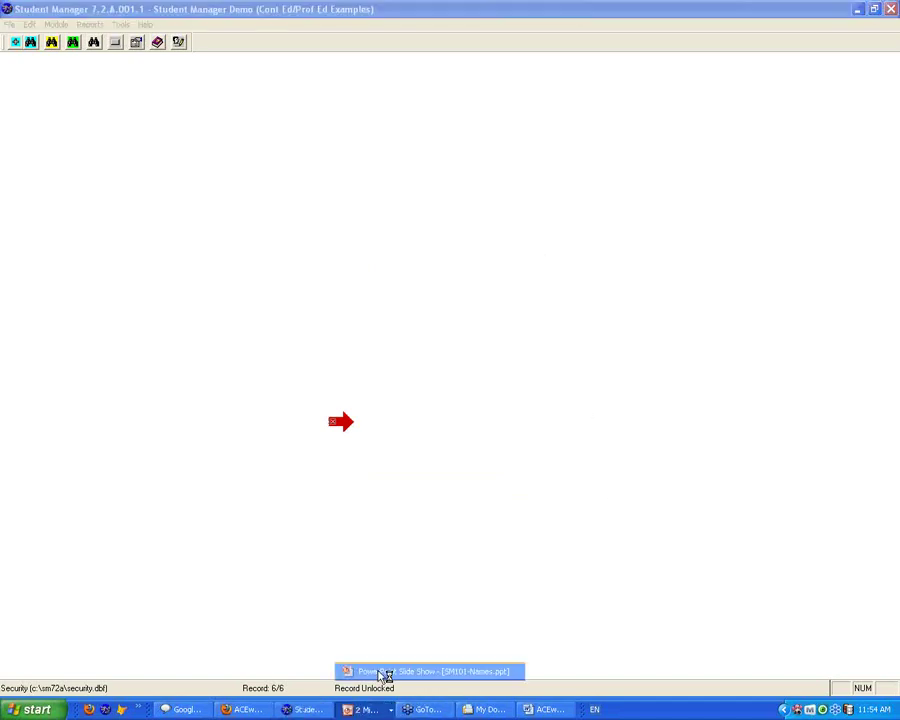
pyautogui.click(384, 672)
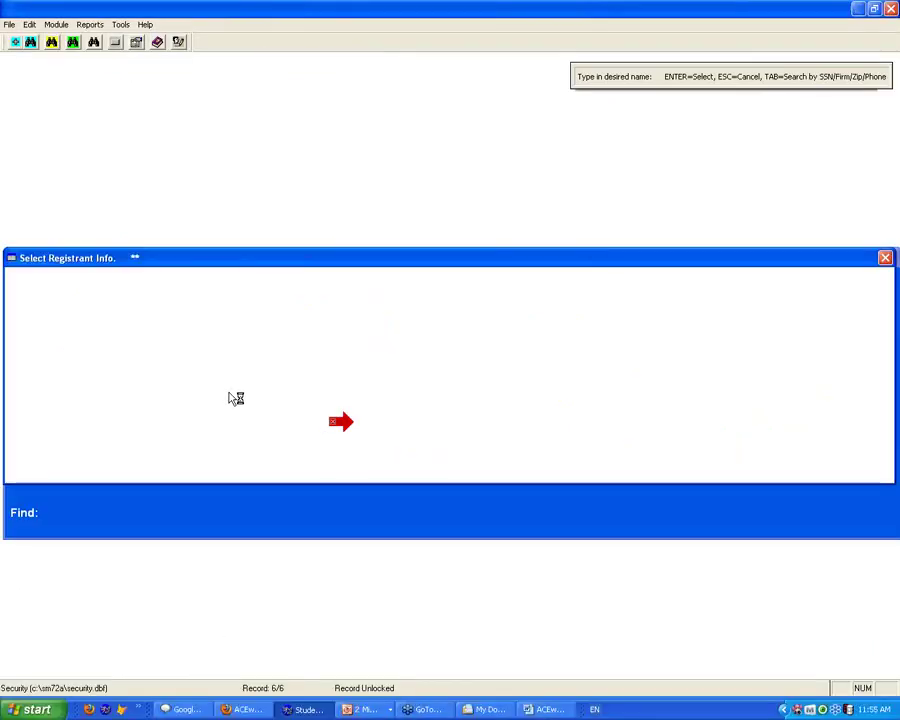
# - Open the student's record and append a second e-mail address to the E-Mail field
pyautogui.doubleClick(105, 290)
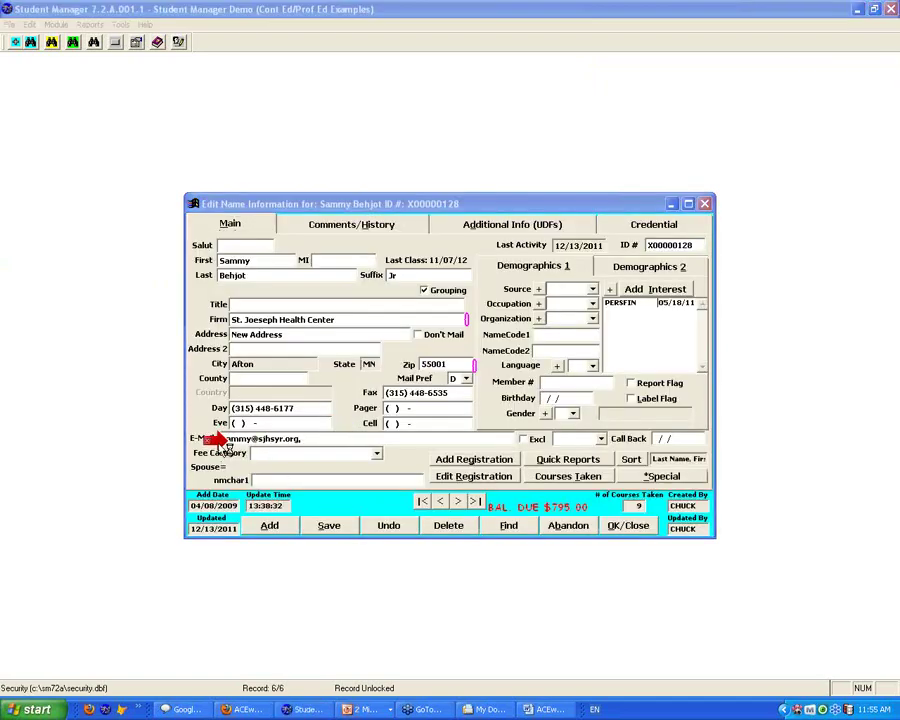
pyautogui.click(312, 440)
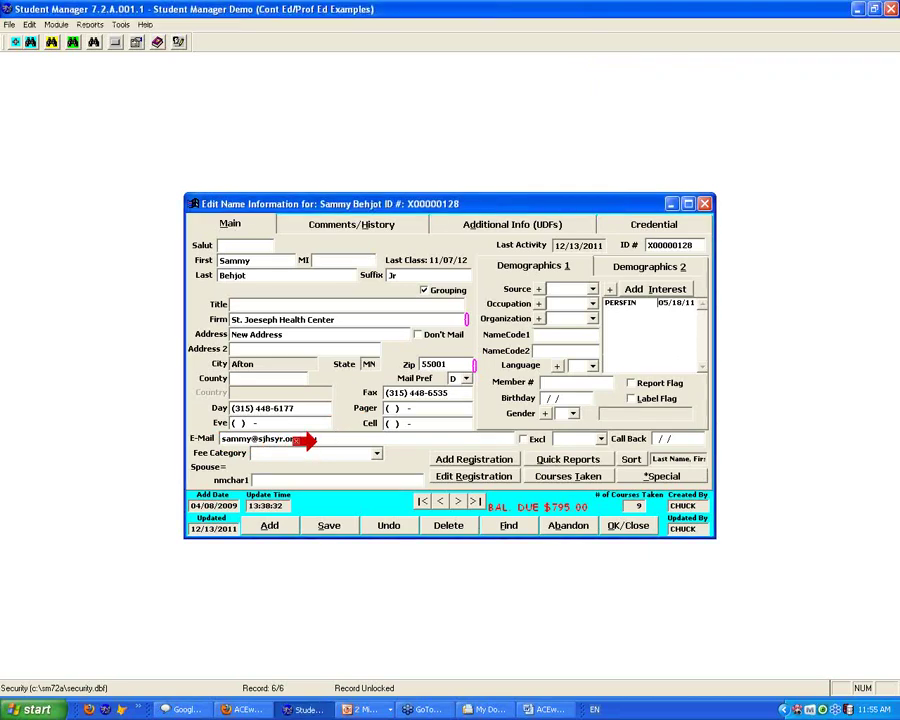
pyautogui.write('nadd.com')
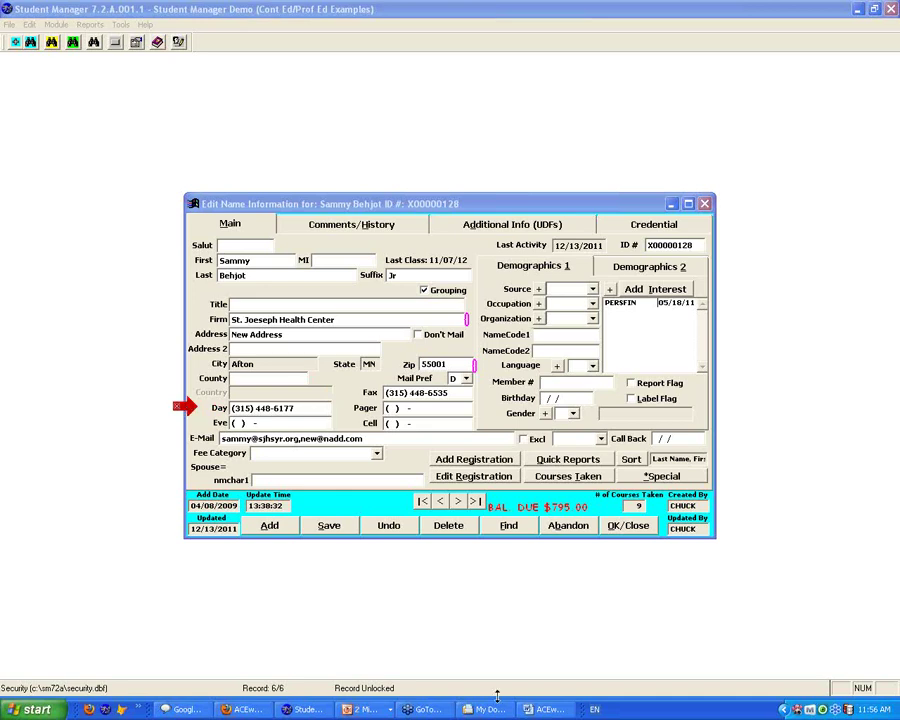
# - Switch via Word back to the PowerPoint slide show on the 'Questions?' slide
pyautogui.click(546, 711)
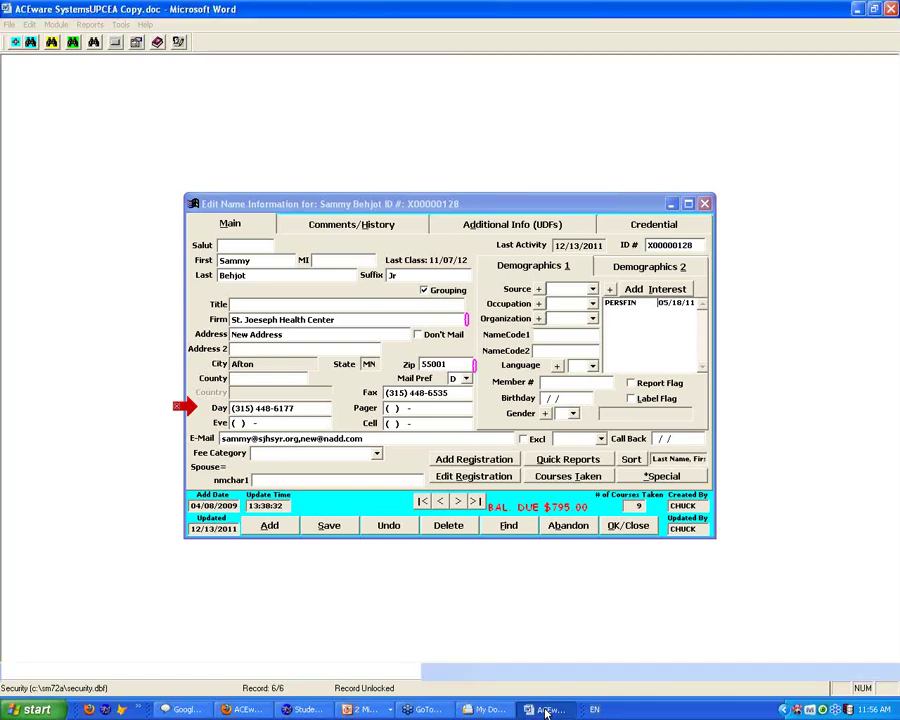
pyautogui.click(365, 711)
pyautogui.click(430, 672)
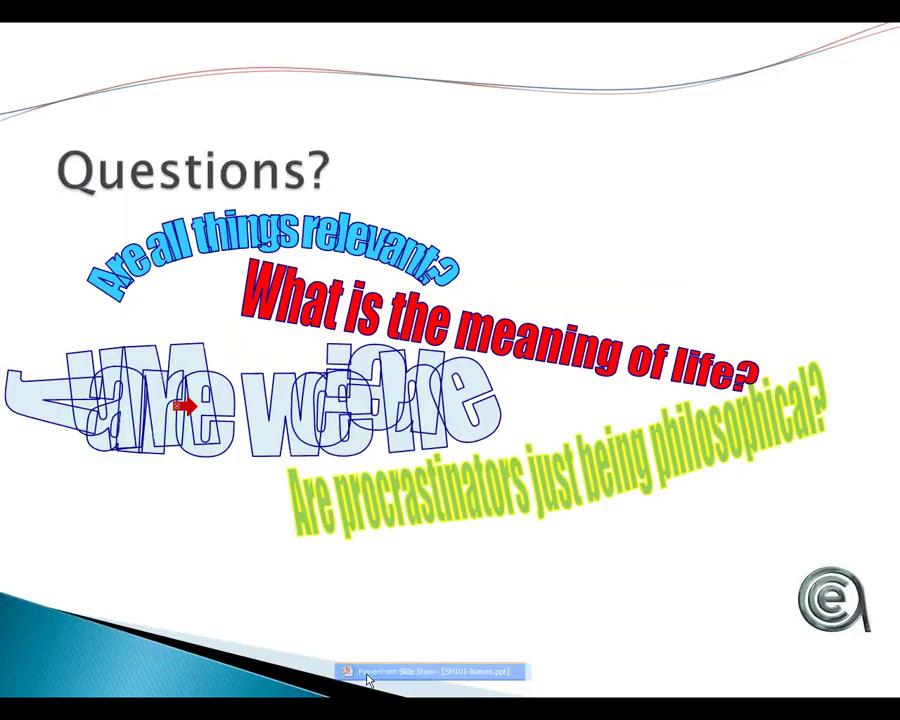